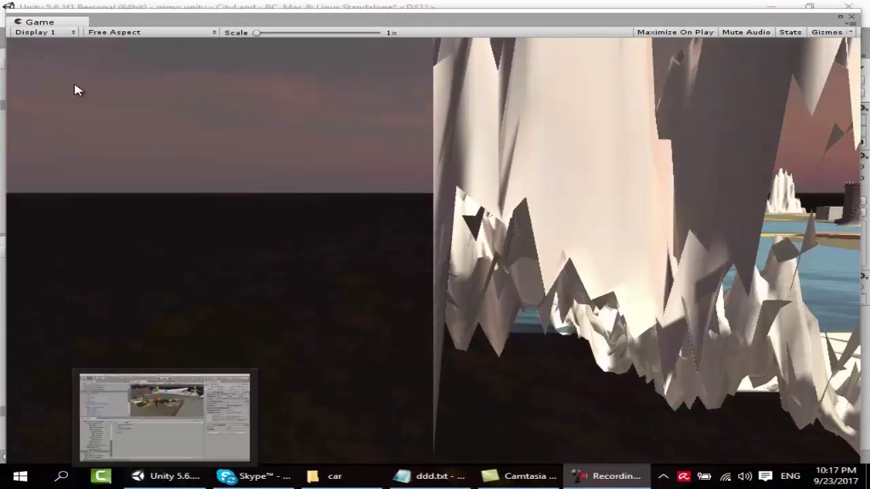
Lower the floating Game window to uncover the editor and start play mode.
mouse_move(108, 21)
mouse_down()
mouse_move(144, 63)
mouse_move(144, 144)
mouse_up()
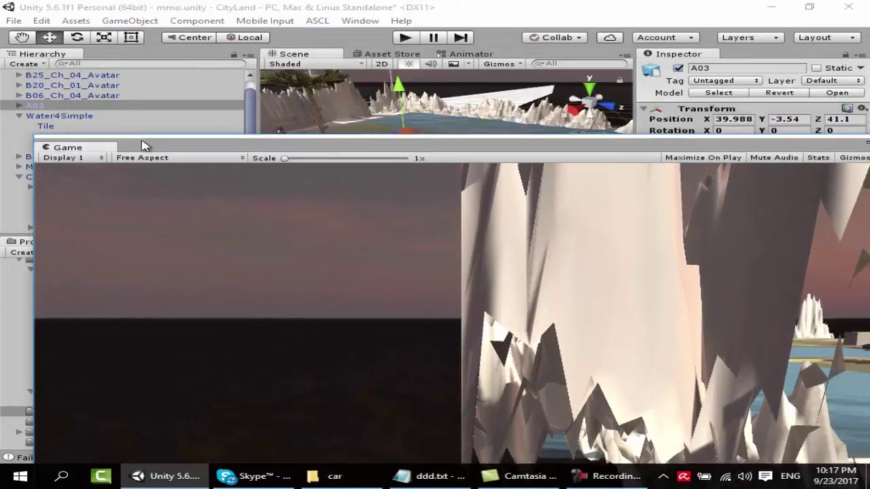
drag(336, 136, 331, 252)
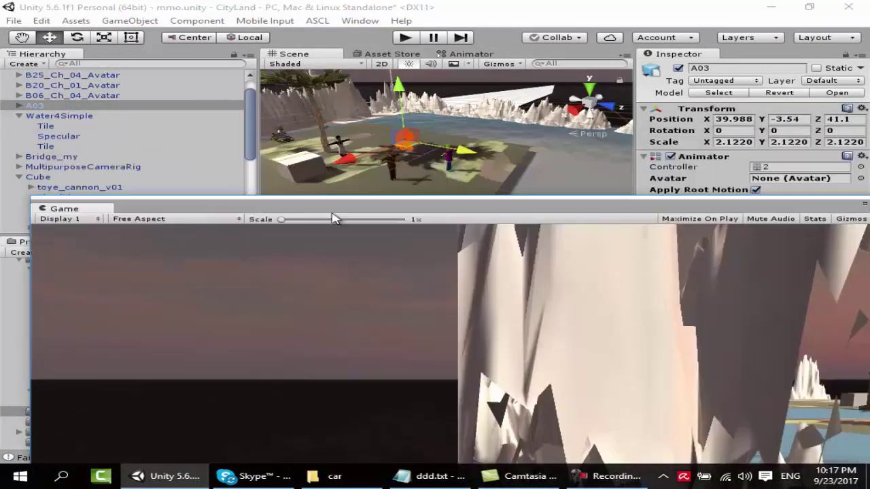
click(403, 40)
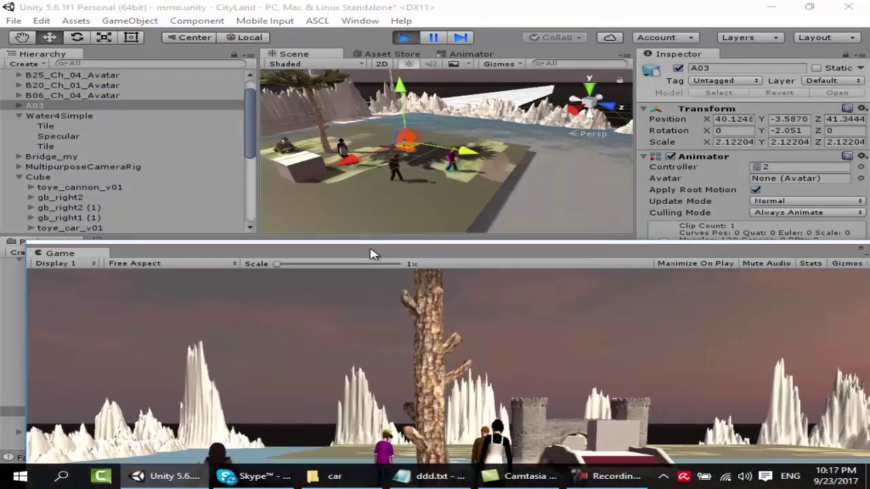
drag(373, 254, 374, 17)
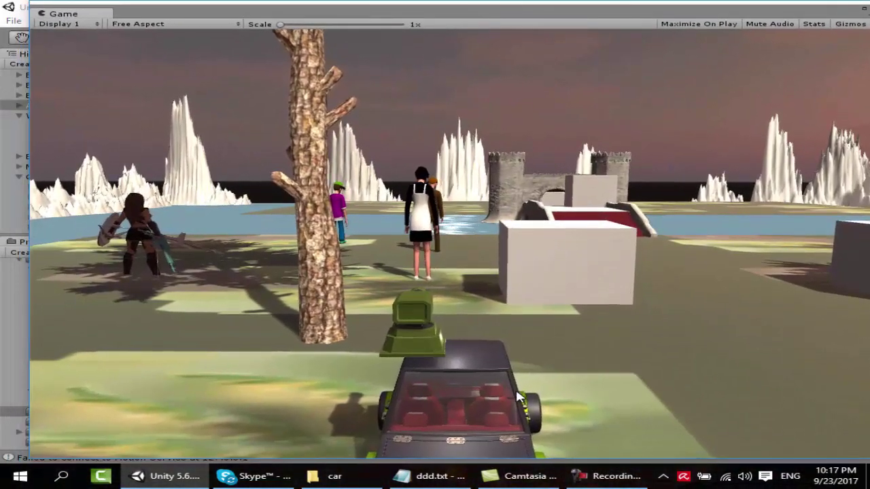
Drive the car with the arrow keys toward the characters and past the man.
key(Left)
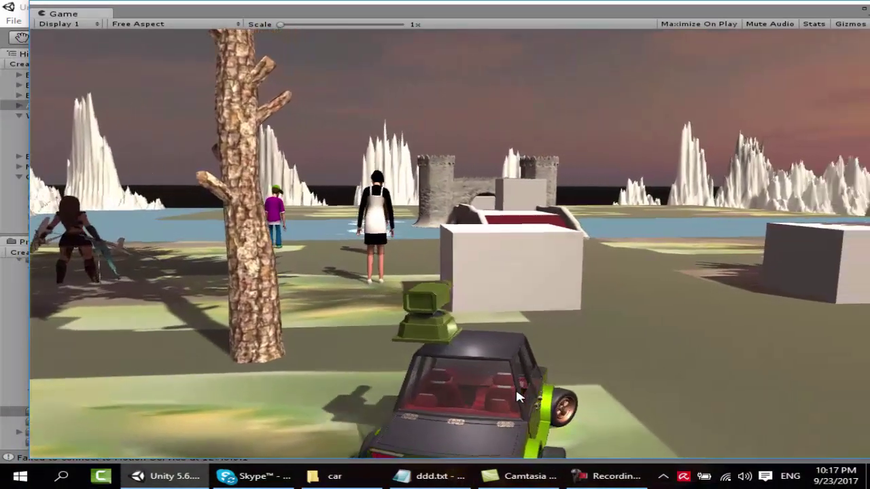
key(Up)
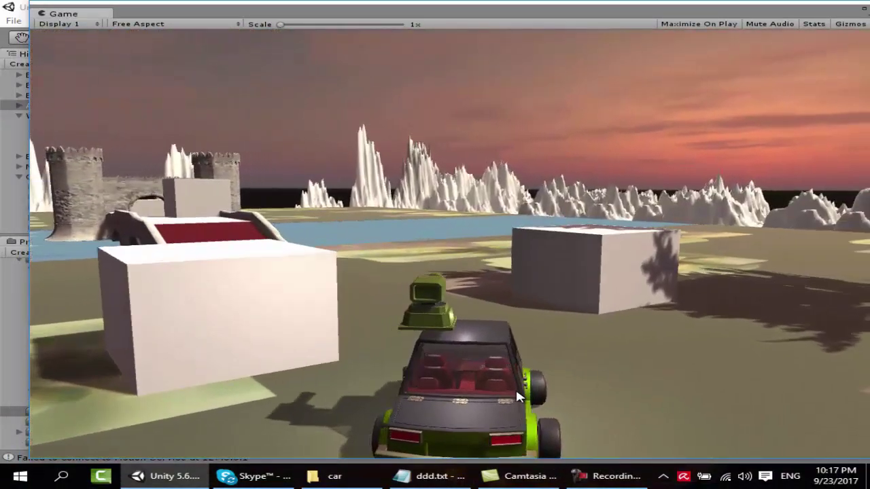
key(Right)
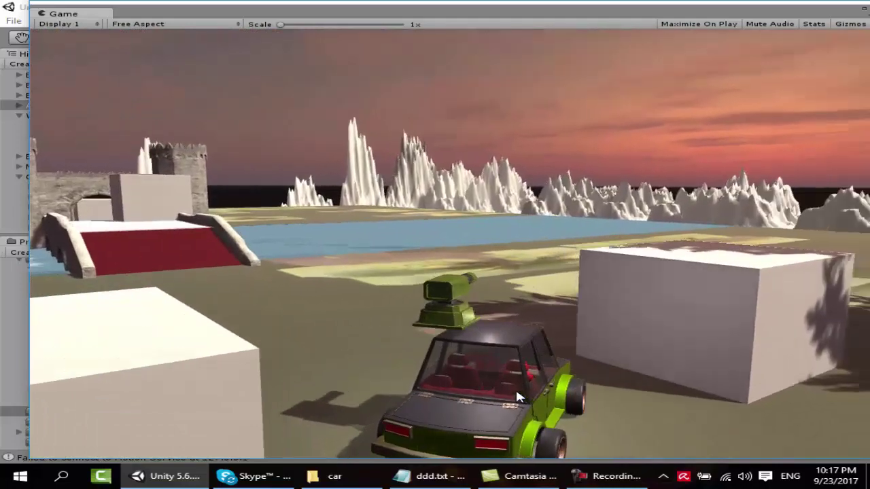
key(Left)
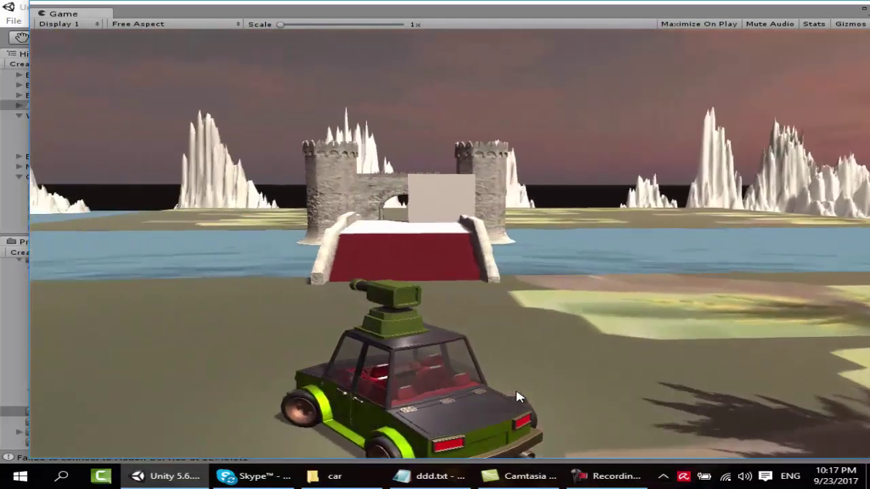
key(Left)
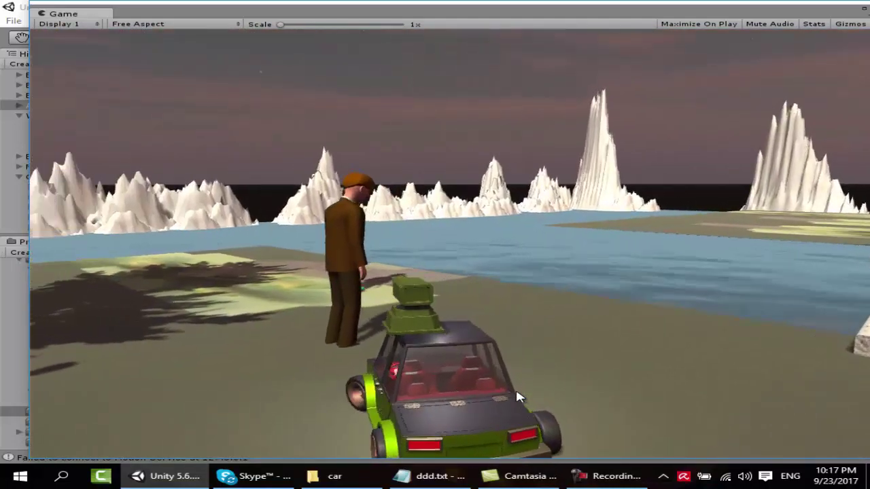
key(Left)
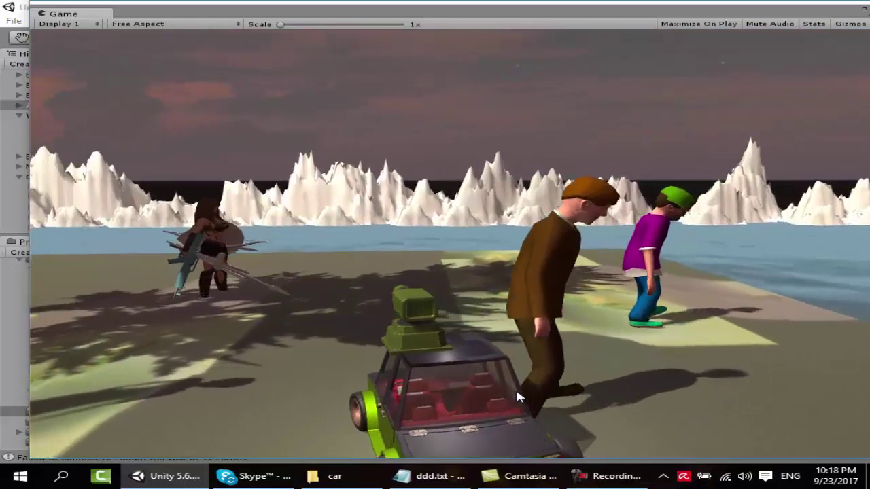
key(Up)
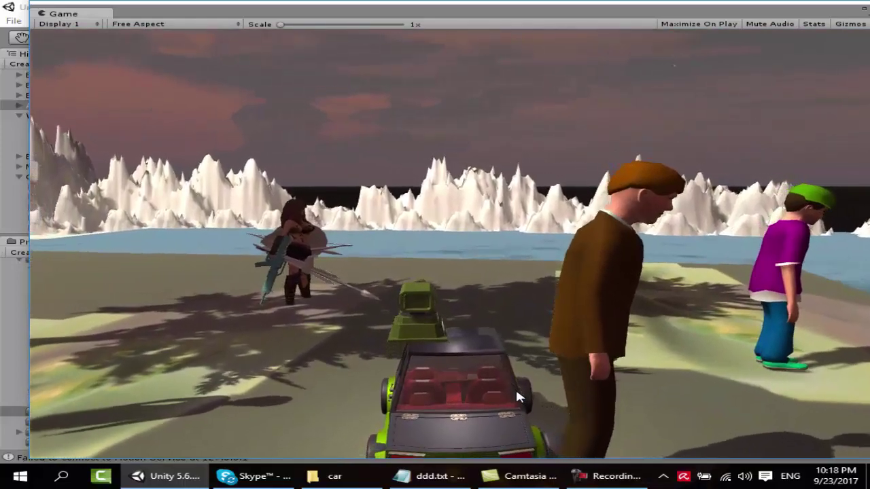
key(Up)
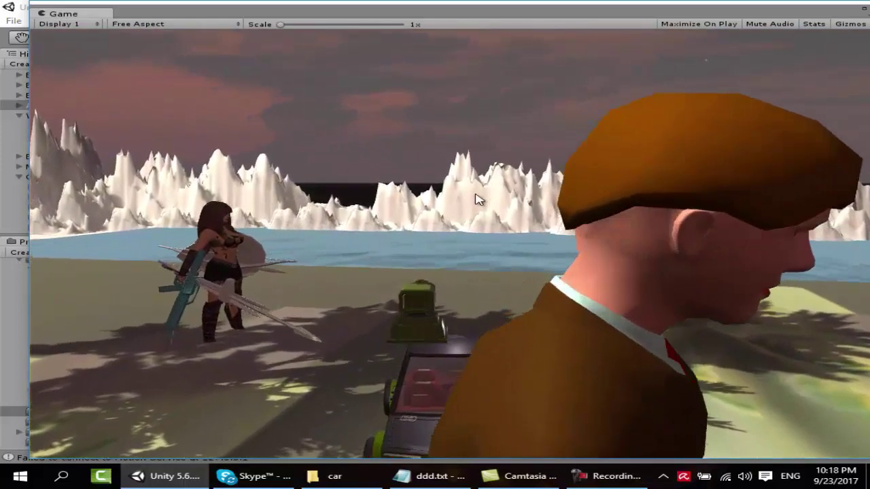
key(Up)
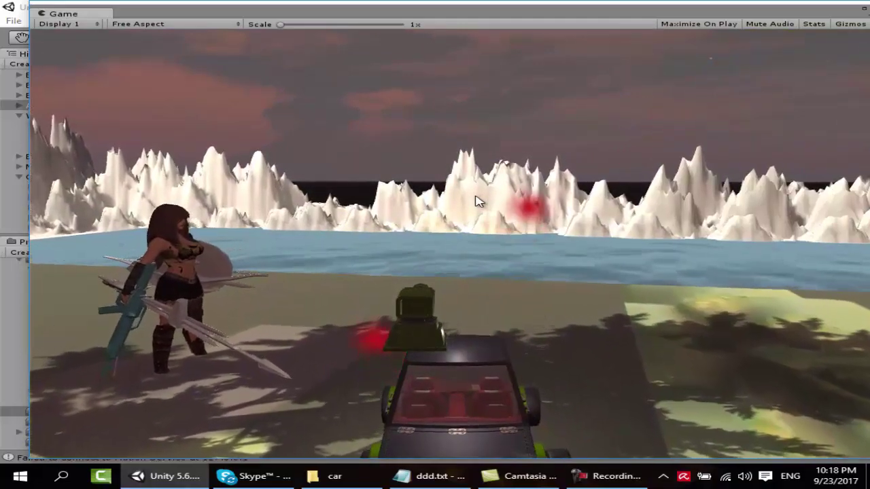
key(Up)
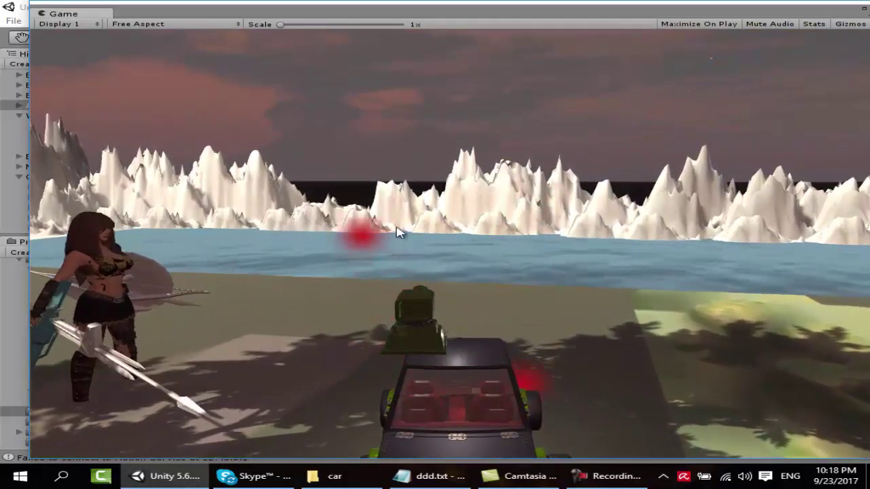
Steer the car along the shore and back toward the castle and people.
key(Left)
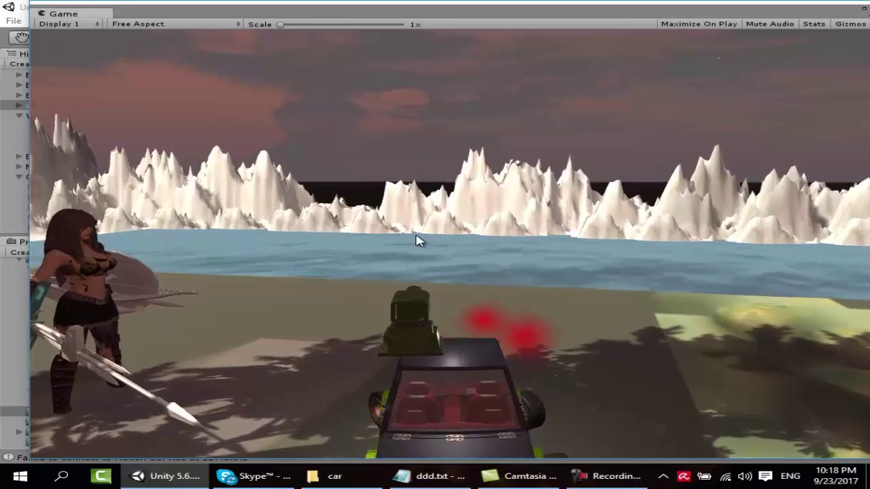
key(Left)
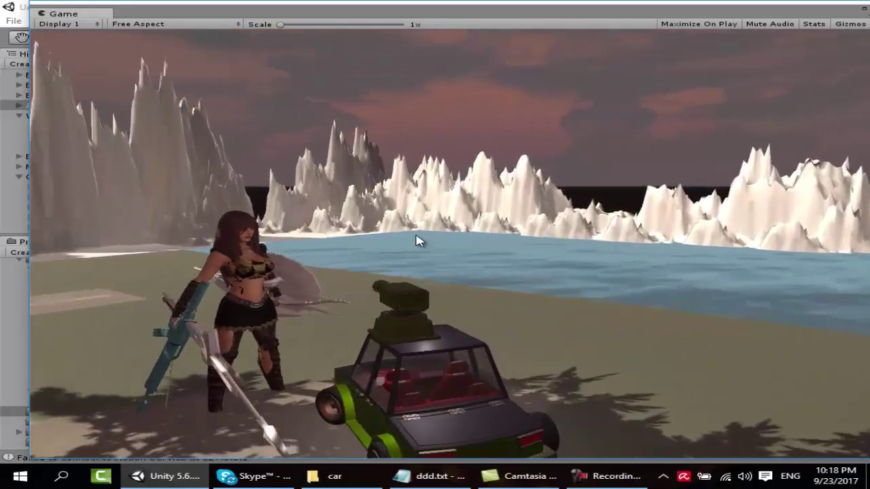
key(Left)
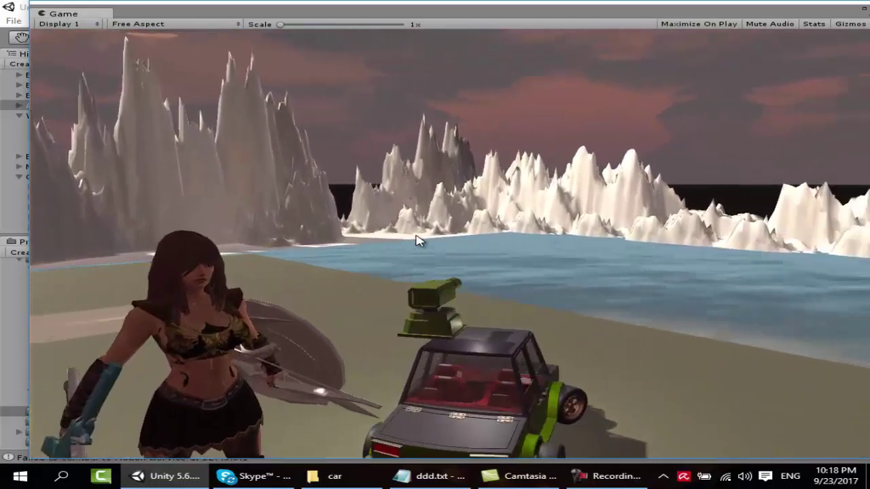
key(Left)
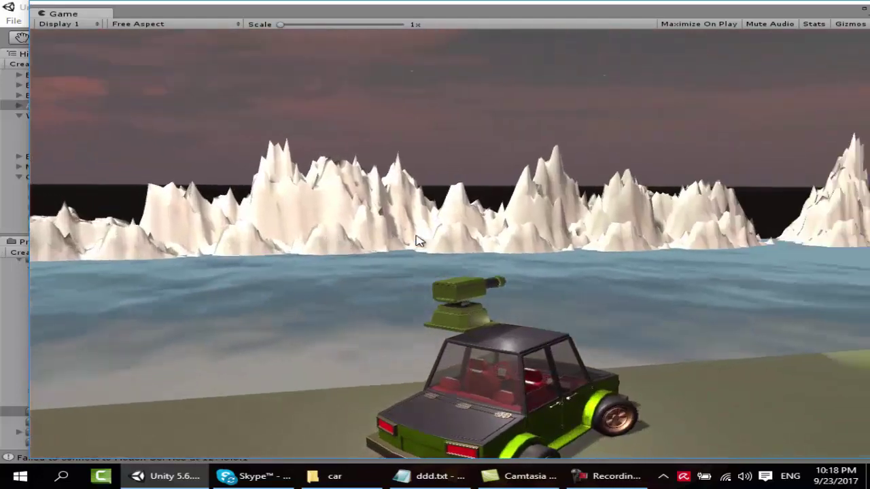
key(Right)
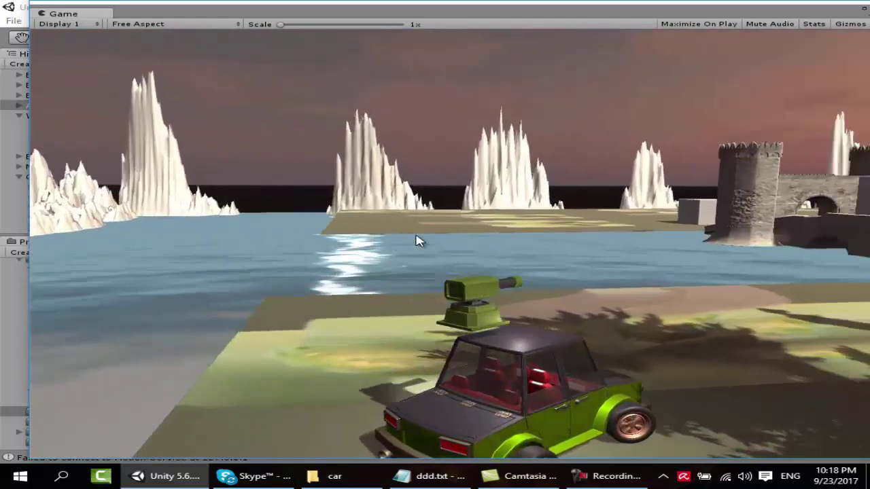
key(Right)
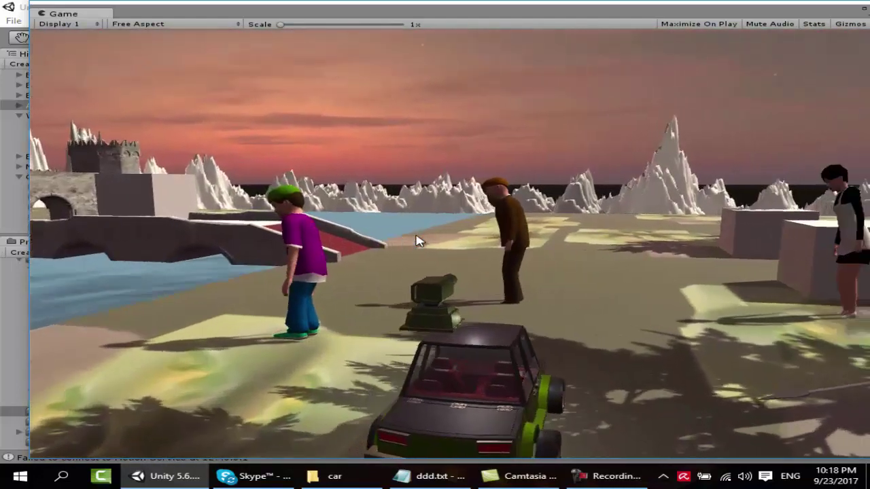
key(Up)
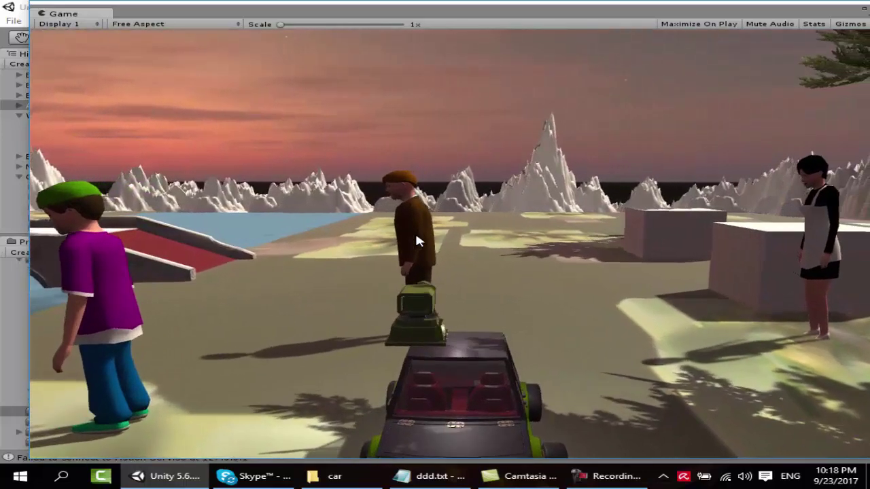
key(Left)
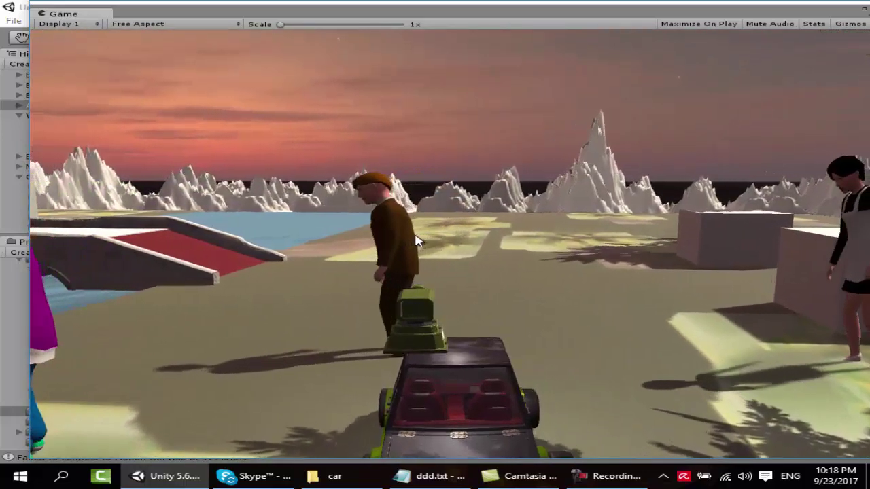
Fire the turret while turning toward the boxes, destroying the grey cube.
click(464, 242)
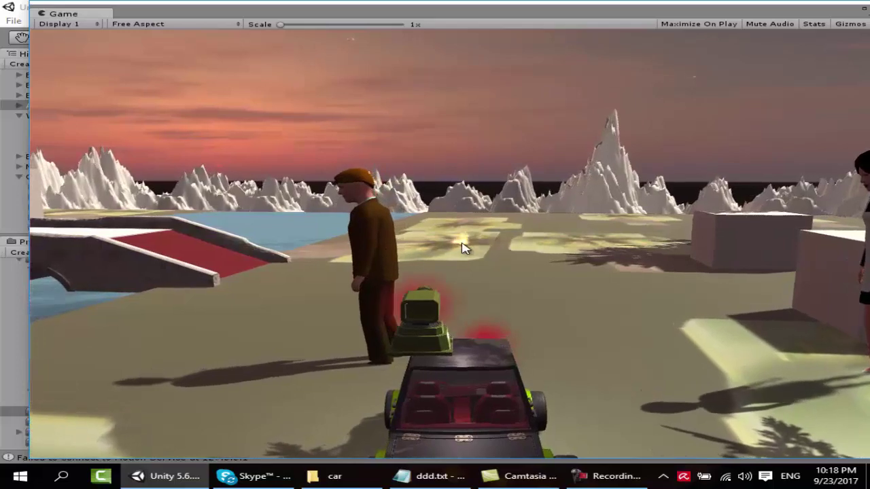
key(Right)
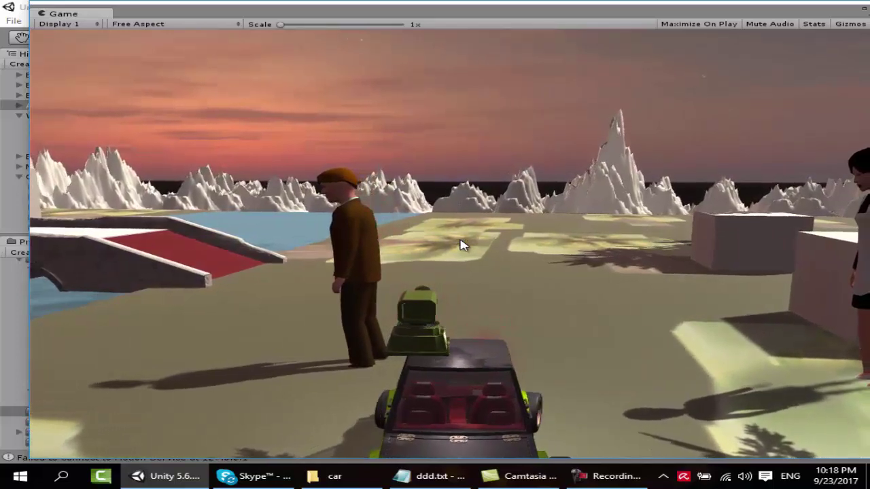
key(Right)
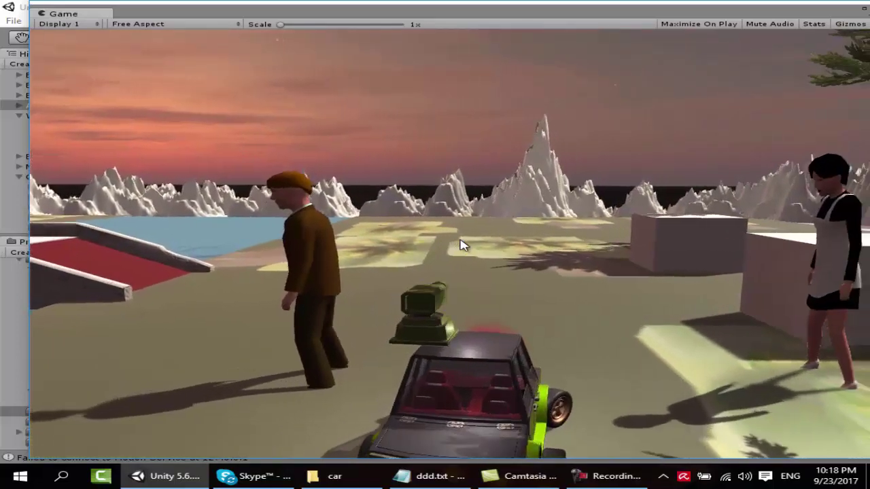
key(Right)
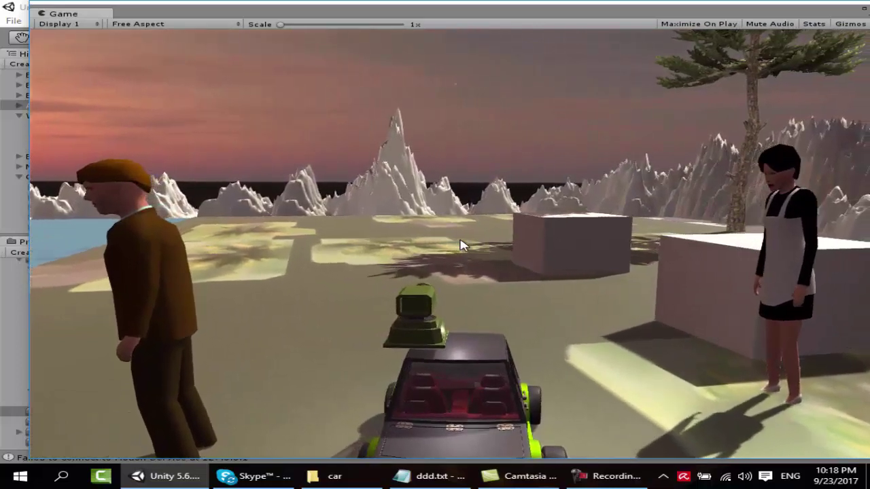
key(Right)
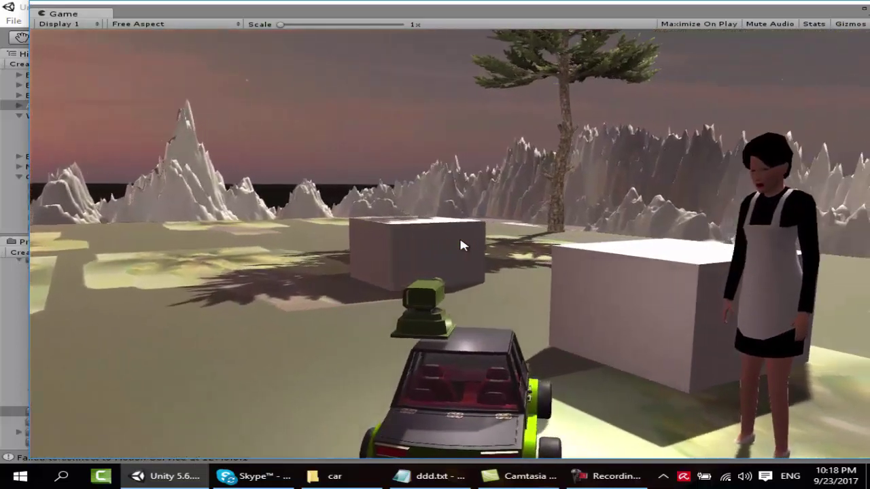
key(Left)
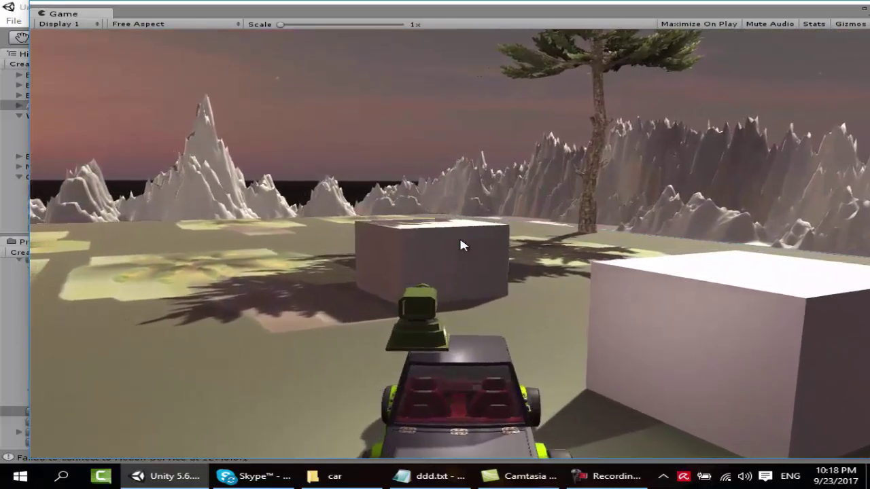
click(439, 255)
click(440, 258)
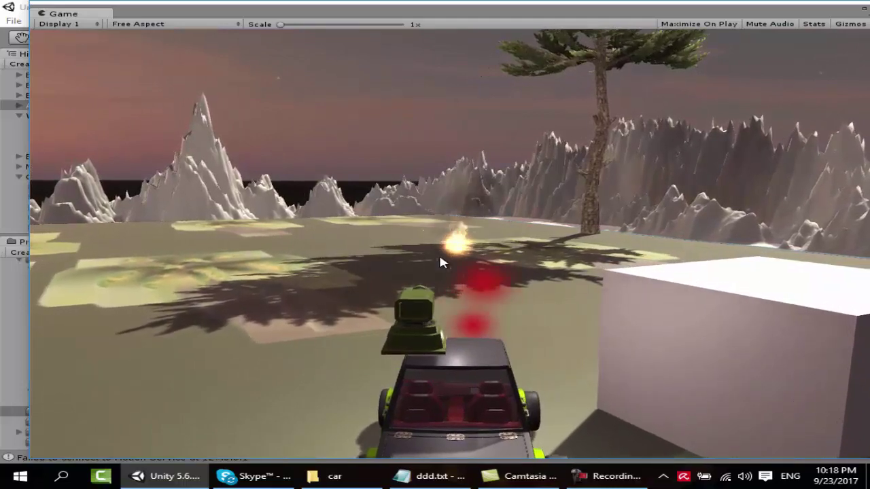
key(Left)
click(441, 262)
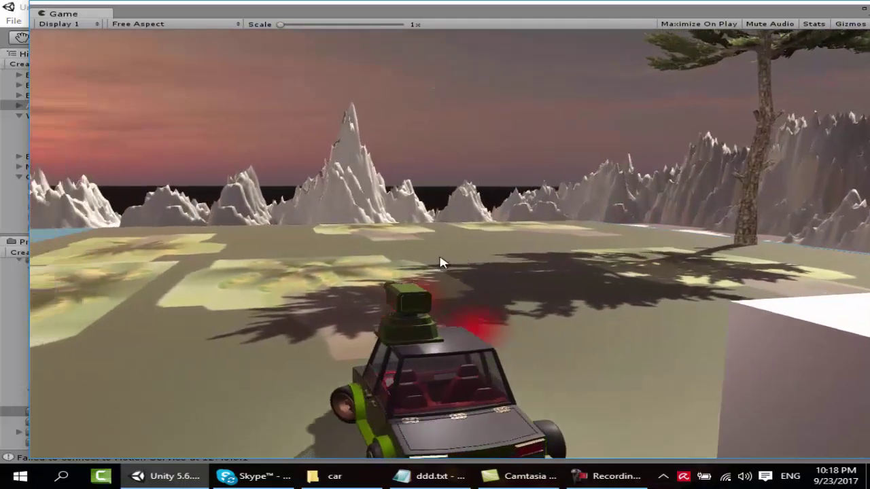
Drive the car up the castle bridge ramp, then shrink the Game window to uncover the editor.
key(Left)
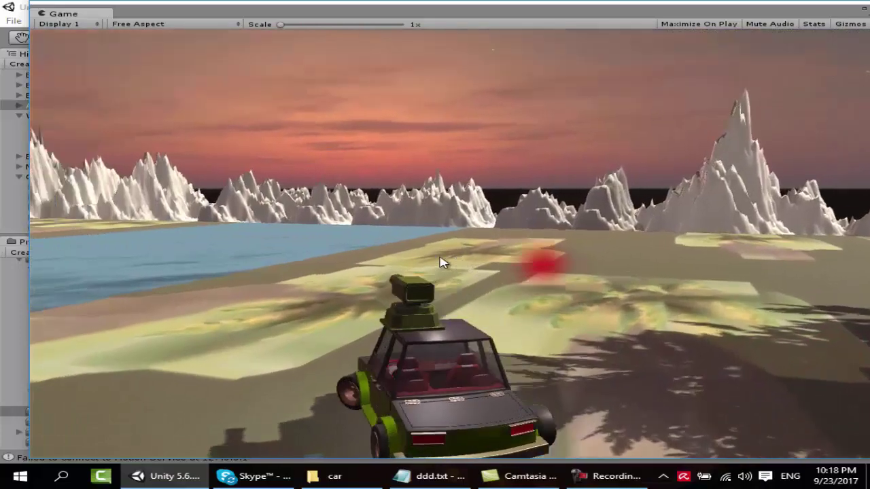
key(Left)
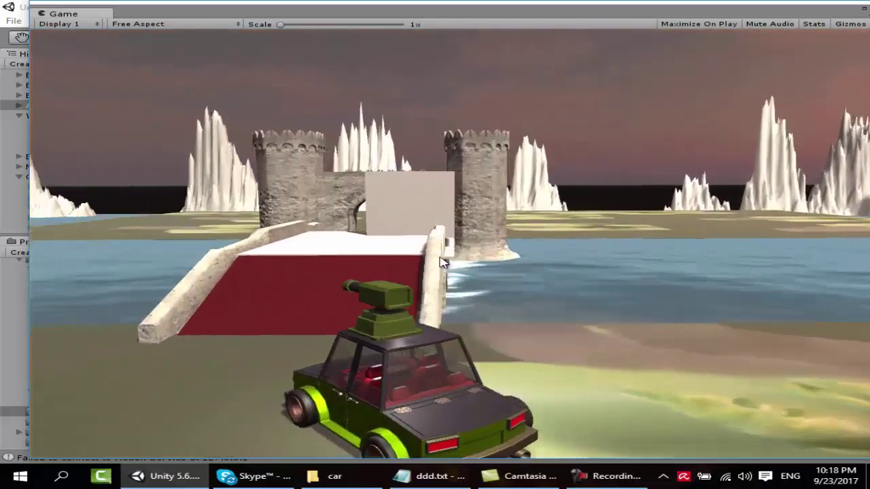
key(Up)
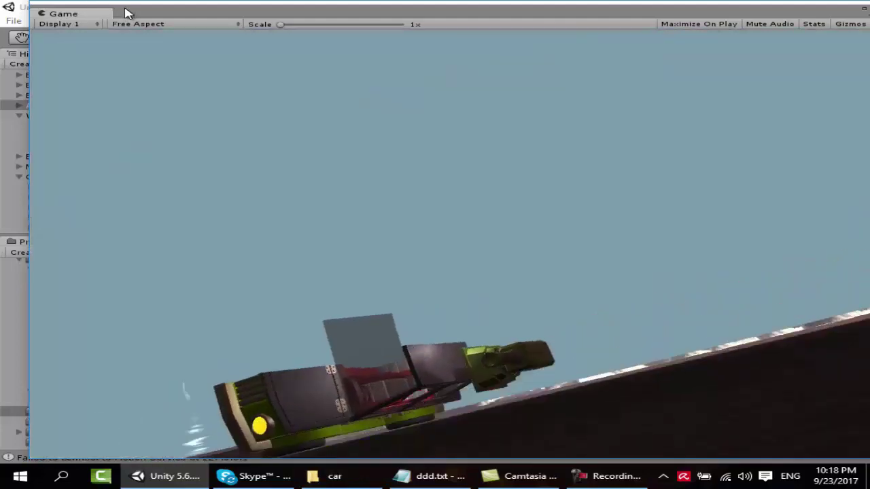
mouse_move(97, 15)
mouse_down()
mouse_move(229, 131)
mouse_move(274, 203)
mouse_up()
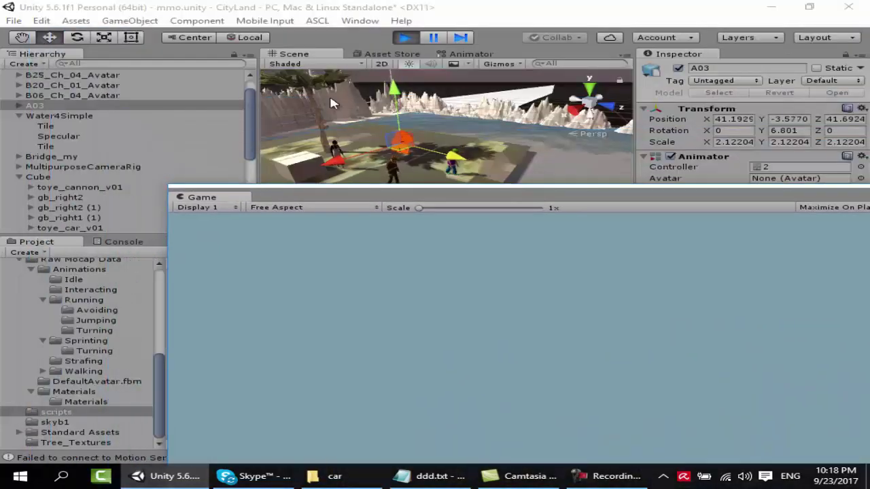
Stop play mode and move the Game window off the scripts list.
click(405, 37)
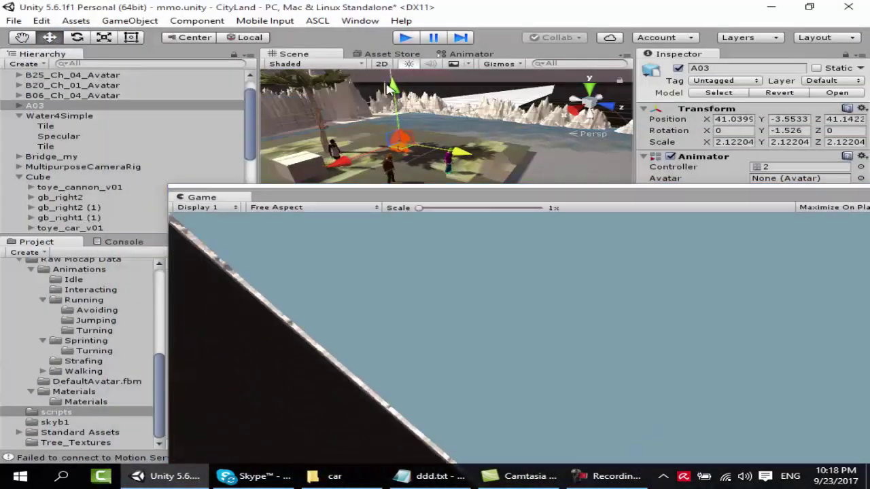
click(407, 39)
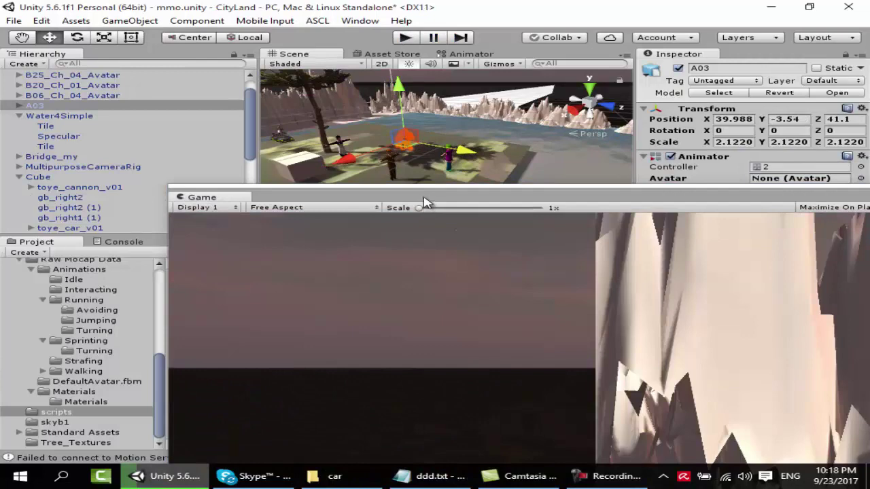
drag(424, 202, 351, 372)
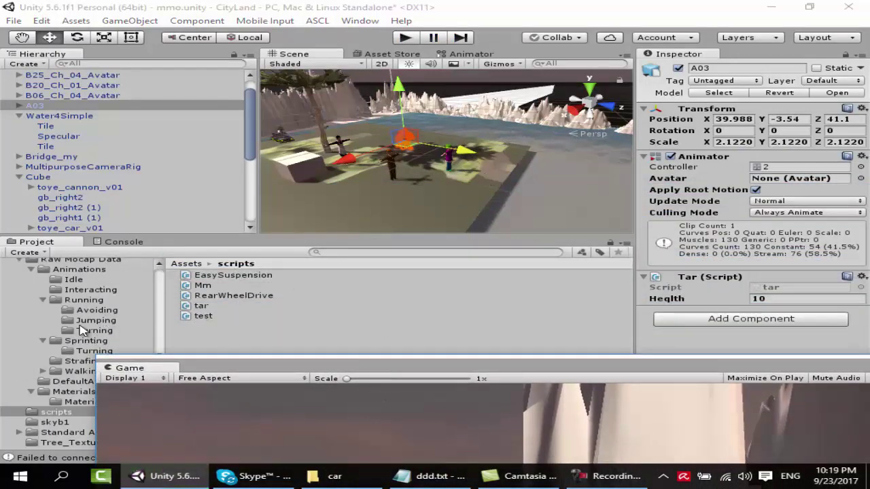
Glance at the Asset Store, return to the Scene view, and open tar.cs in Visual Studio.
click(394, 55)
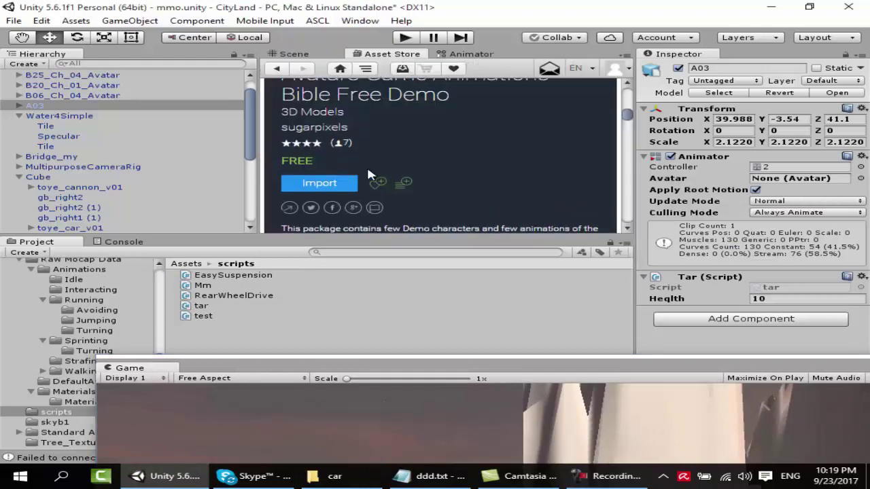
scroll(366, 164, down, 5)
click(294, 54)
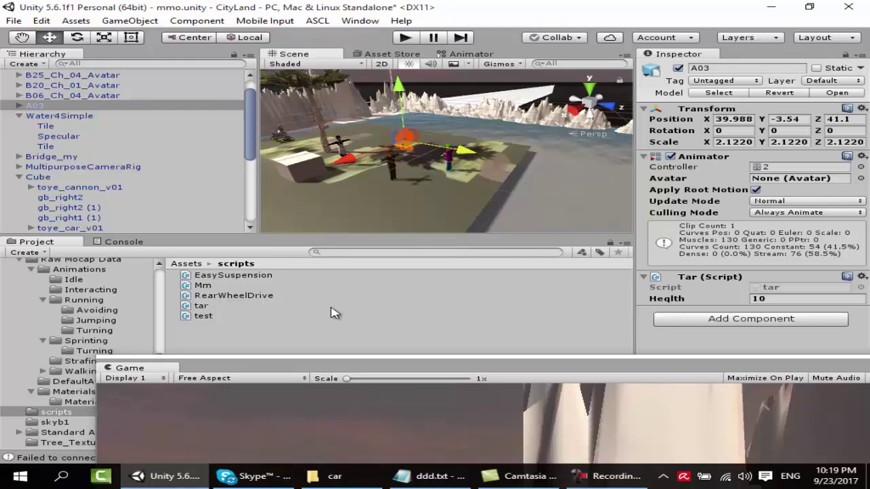
click(208, 288)
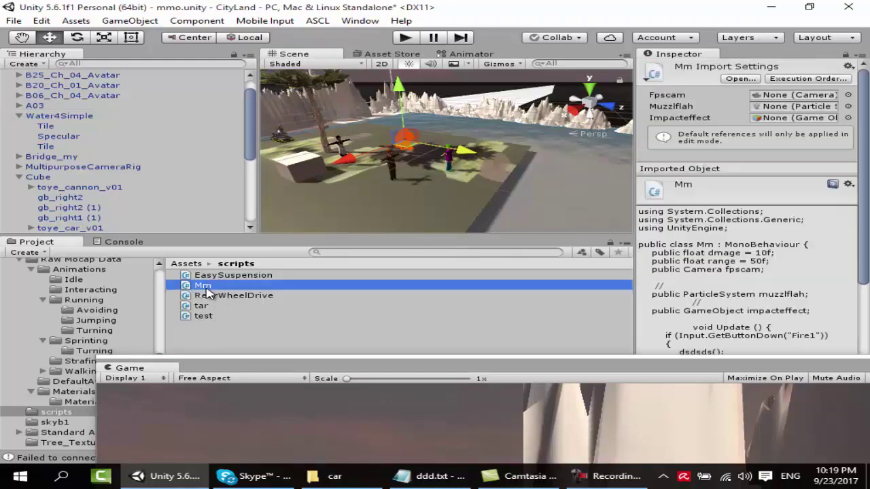
double_click(197, 306)
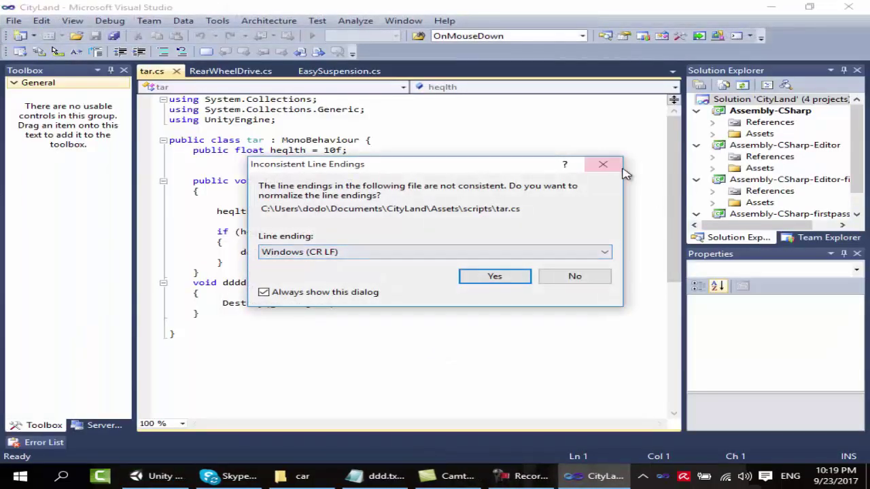
Dismiss the Inconsistent Line Endings prompt to view tar.cs, then switch away to the desktop.
click(617, 167)
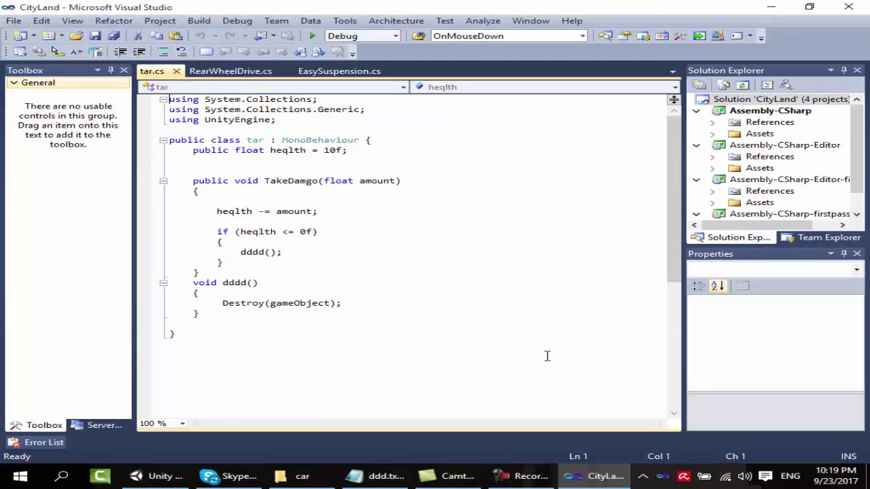
click(523, 475)
click(834, 418)
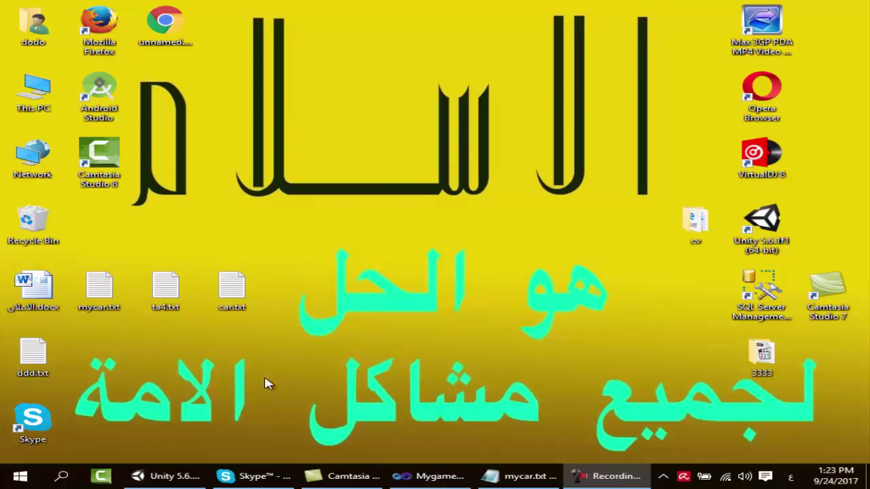
Create a new Unity project named Cras via File > New Project.
click(166, 476)
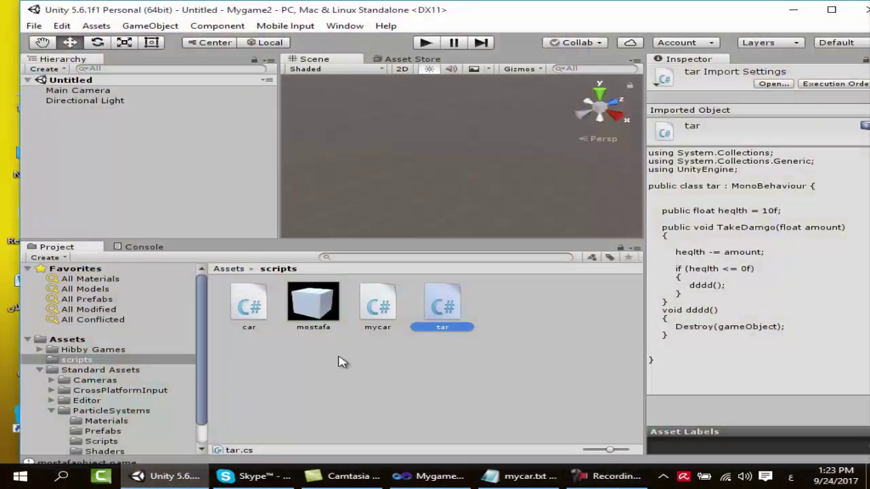
click(33, 26)
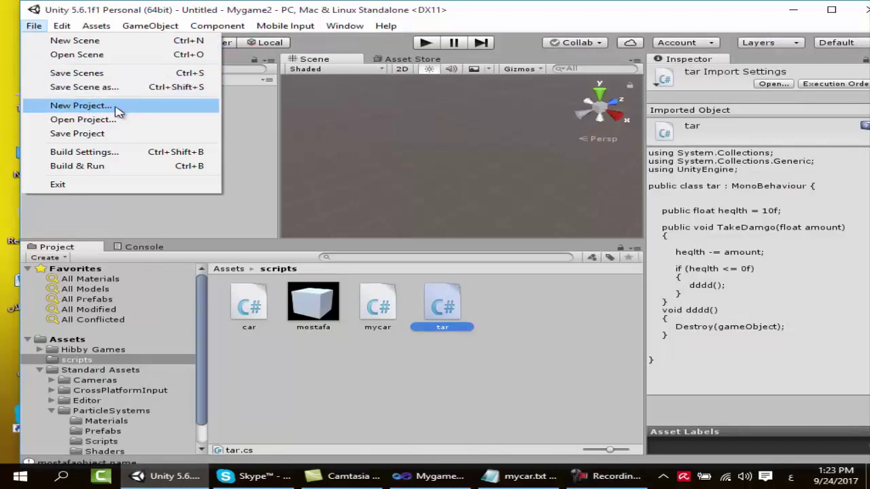
click(80, 106)
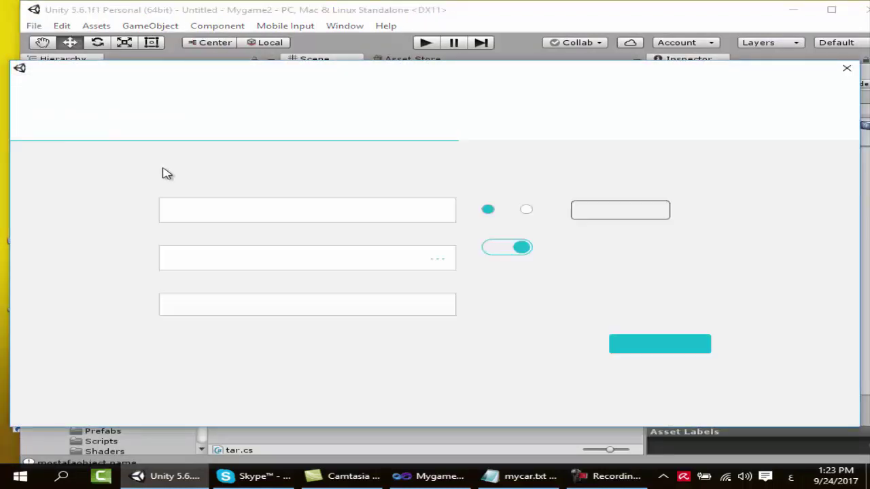
drag(284, 209, 128, 219)
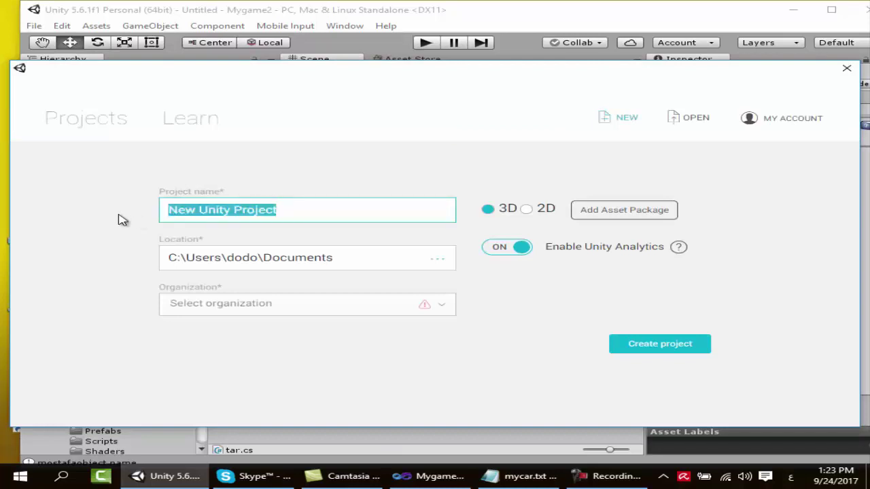
key(BackSpace)
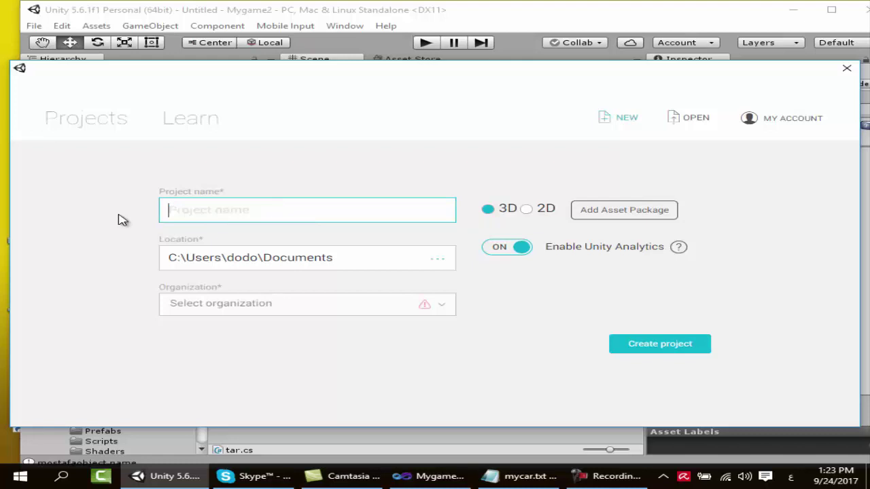
text(Cras)
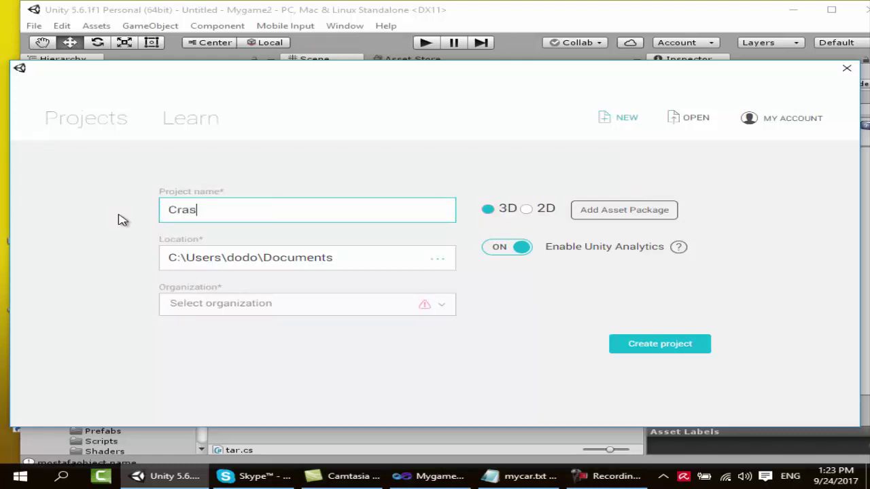
click(663, 343)
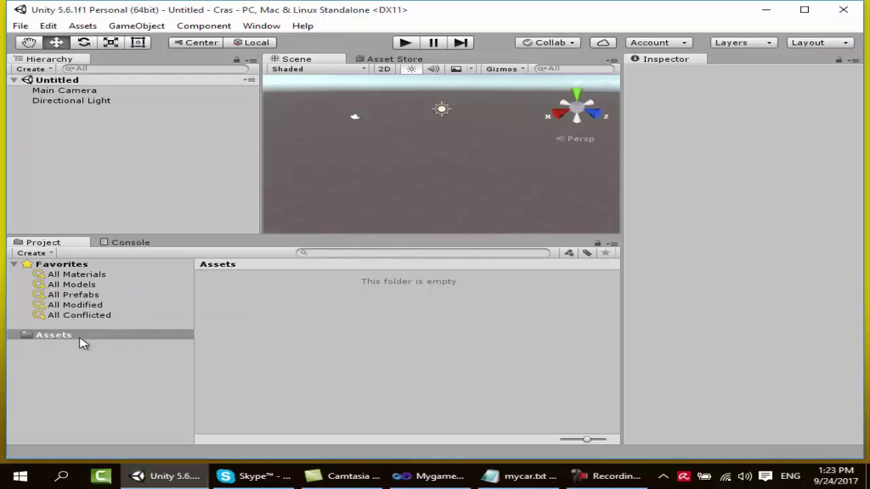
scroll(372, 157, up, 2)
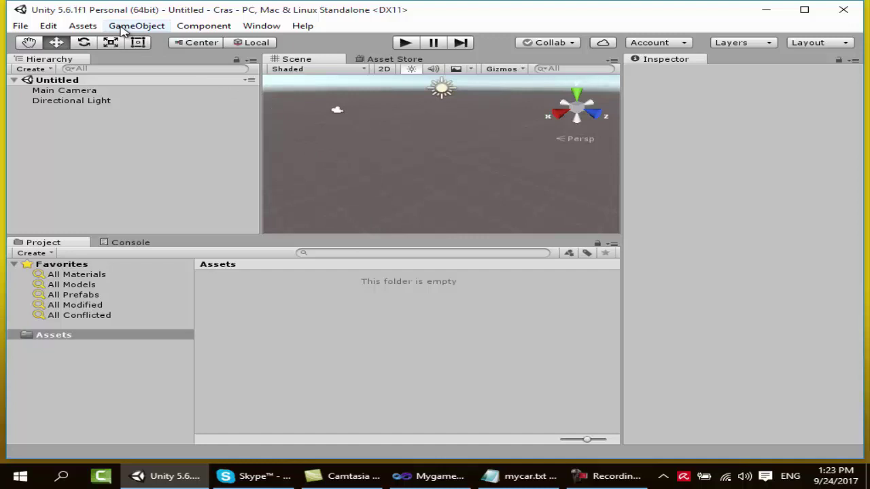
Add a Plane via GameObject > 3D Object > Plane.
click(137, 26)
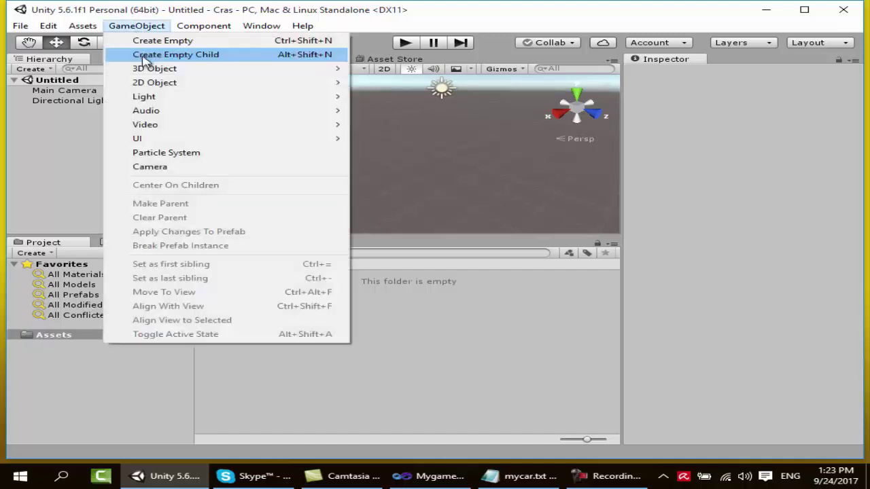
mouse_move(336, 98)
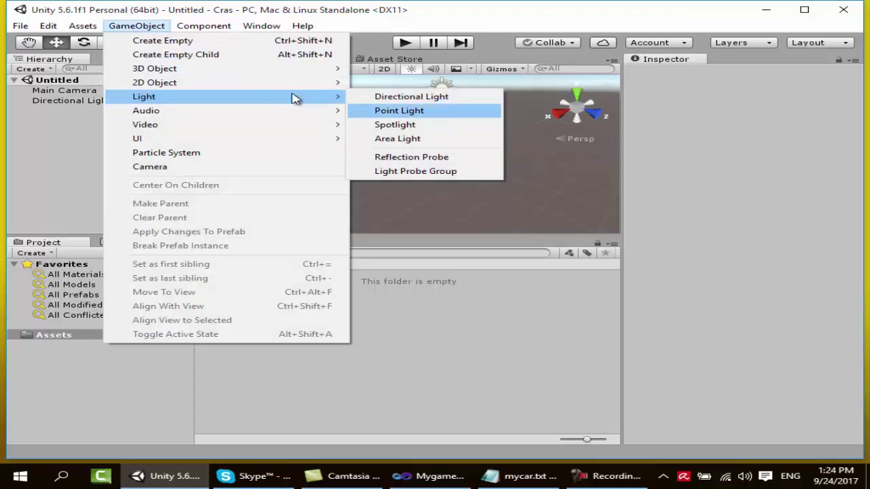
mouse_move(285, 70)
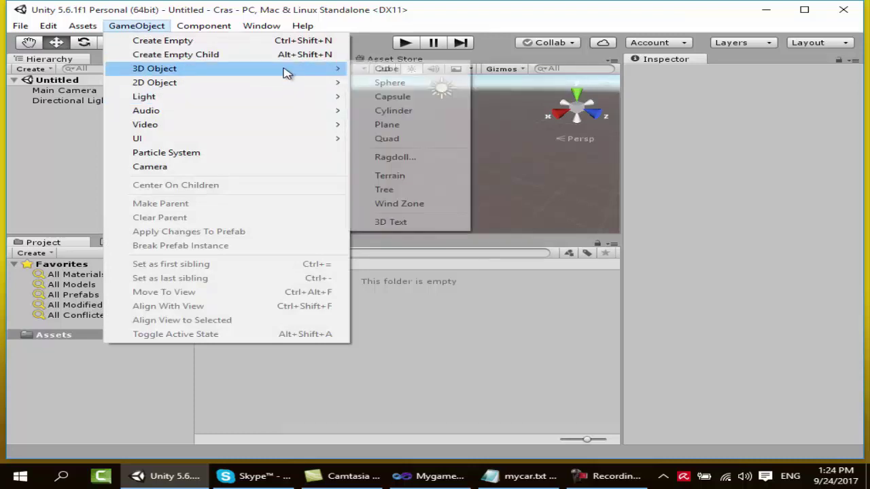
click(406, 128)
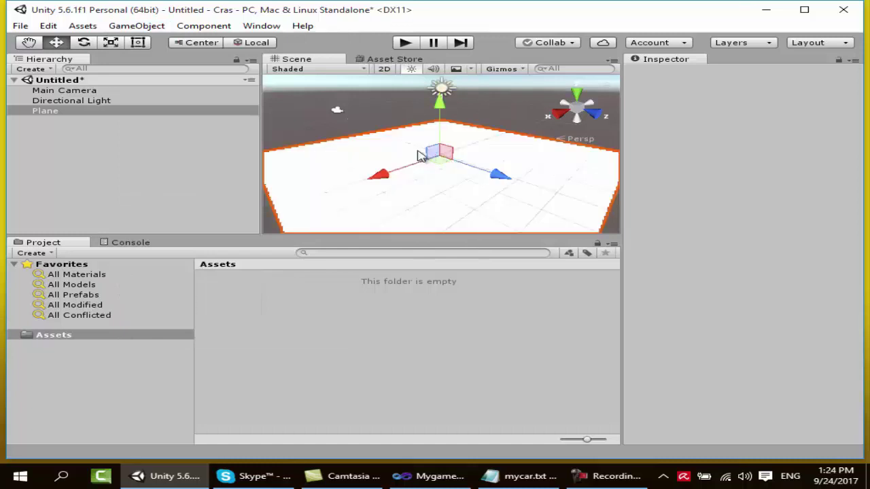
scroll(443, 167, down, 2)
scroll(442, 166, down, 2)
scroll(441, 165, down, 1)
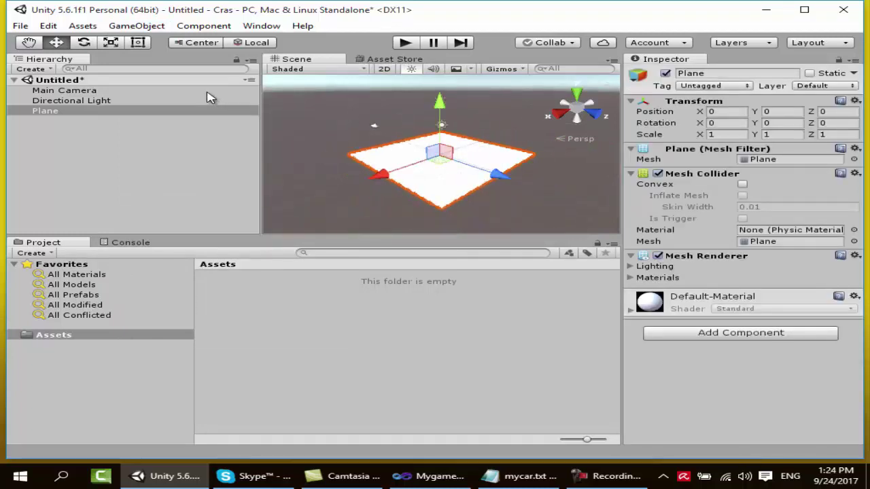
Scale the Plane uniformly to about 26.5 with the Scale tool, then deselect it.
click(113, 42)
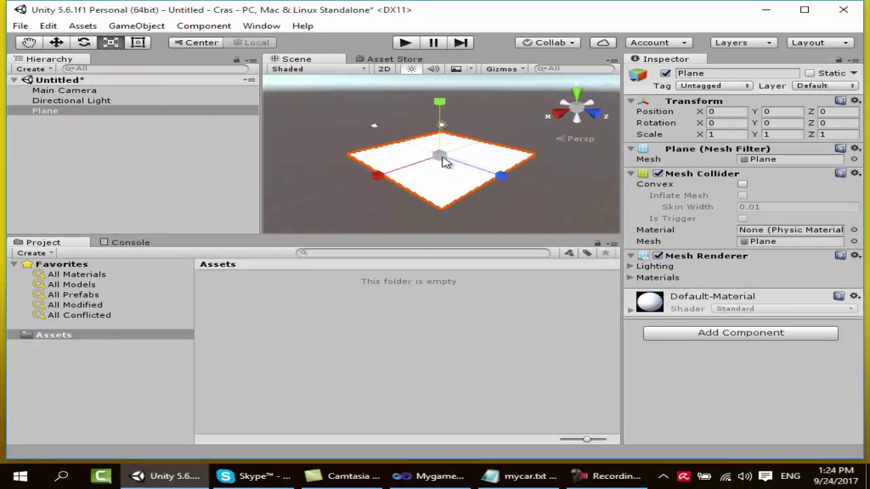
drag(440, 156, 544, 125)
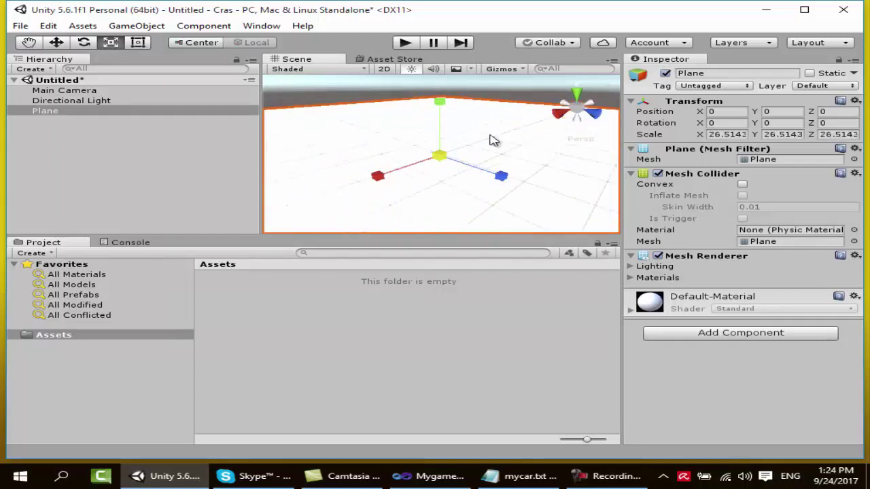
mouse_move(544, 124)
mouse_down()
mouse_move(537, 193)
mouse_move(472, 192)
mouse_up()
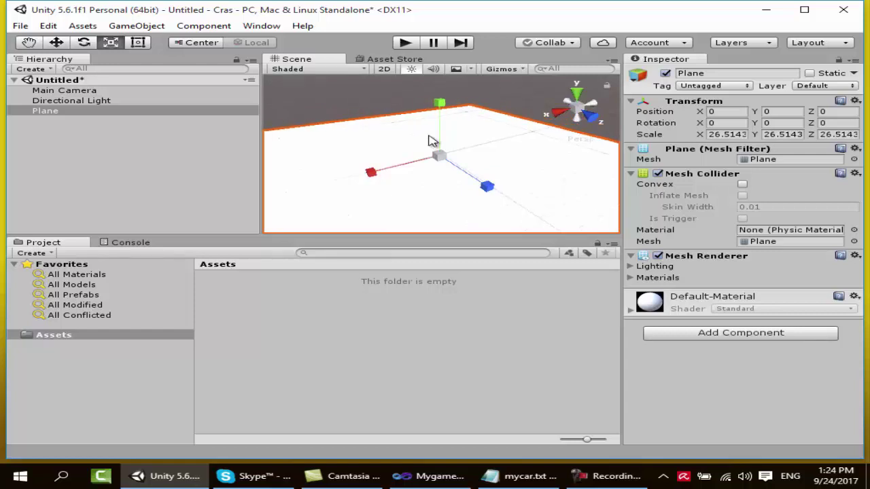
scroll(429, 143, down, 3)
scroll(429, 146, up, 2)
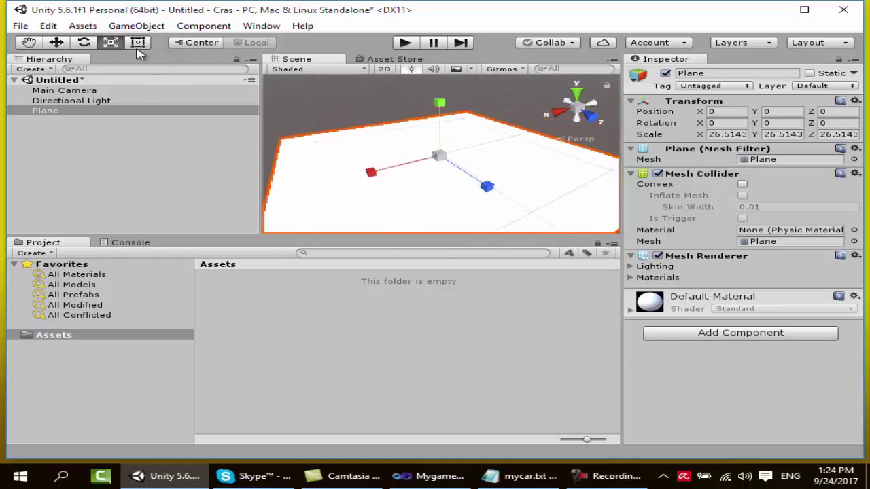
click(82, 161)
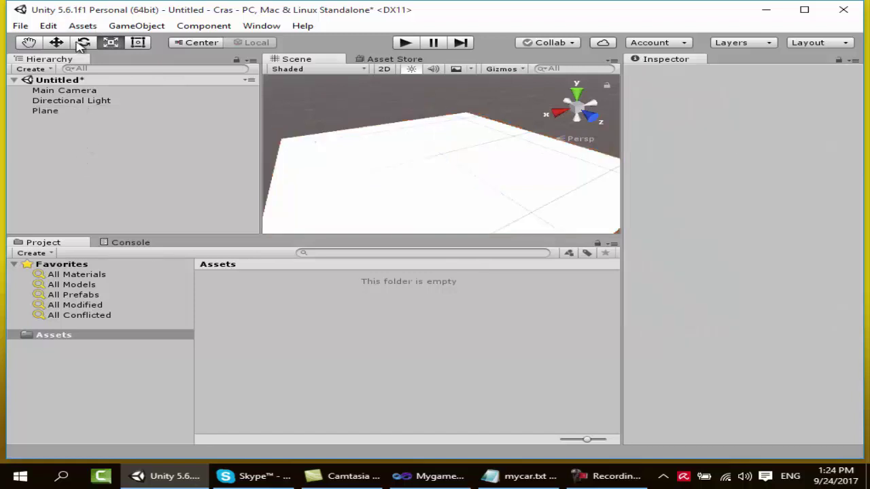
Add a Cube, try raising it along Y, then reset its Transform.
click(126, 26)
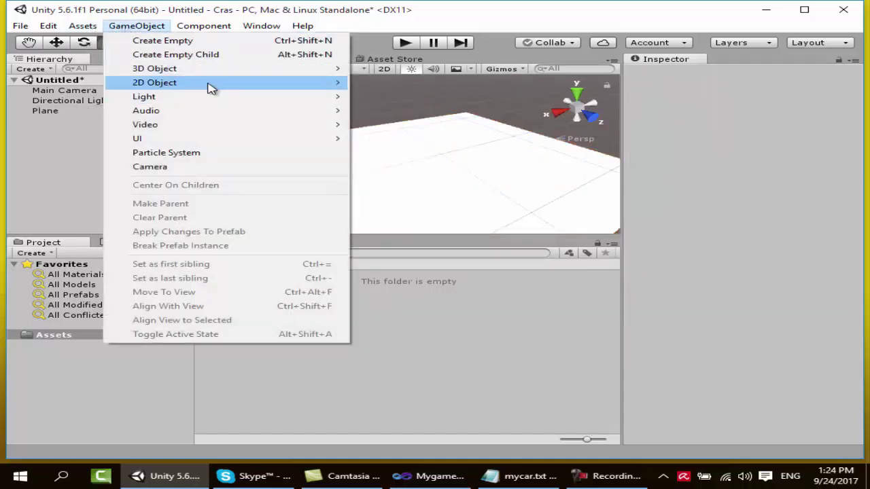
mouse_move(211, 89)
mouse_move(201, 68)
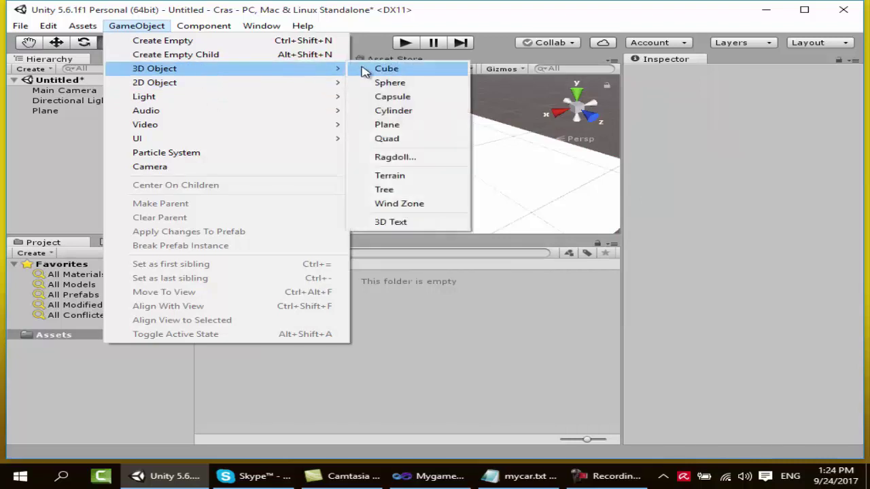
click(361, 68)
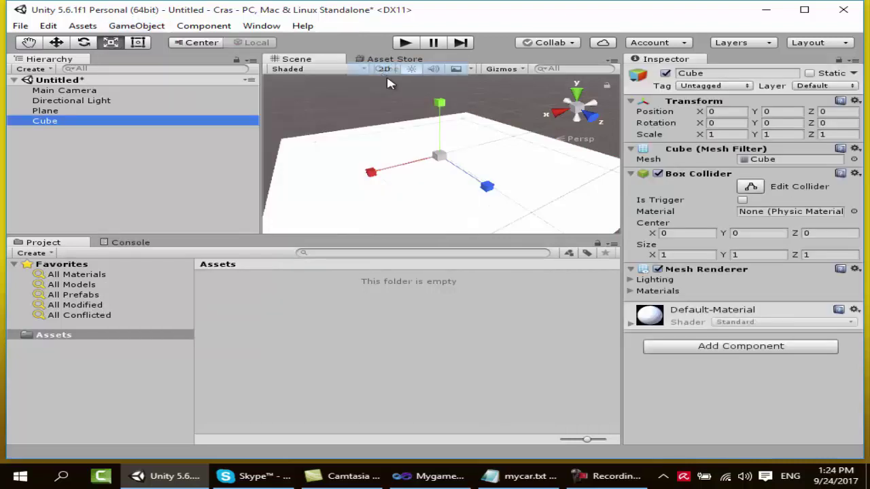
click(56, 43)
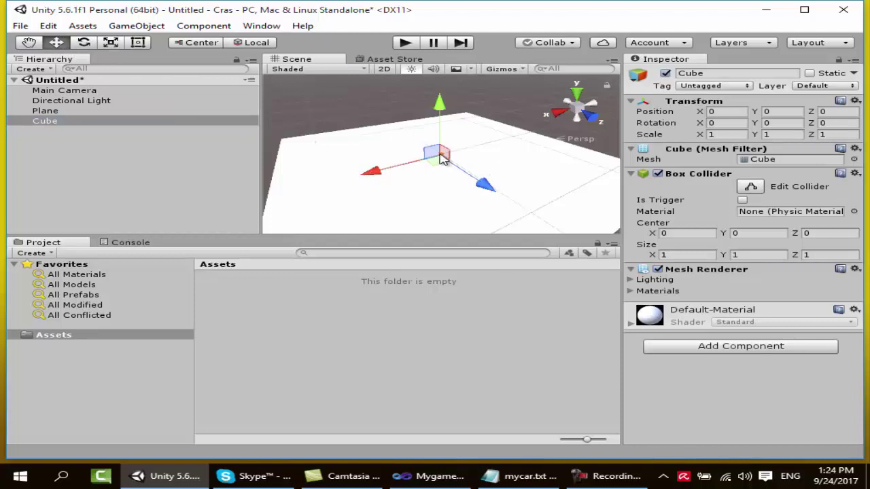
drag(442, 120, 443, 101)
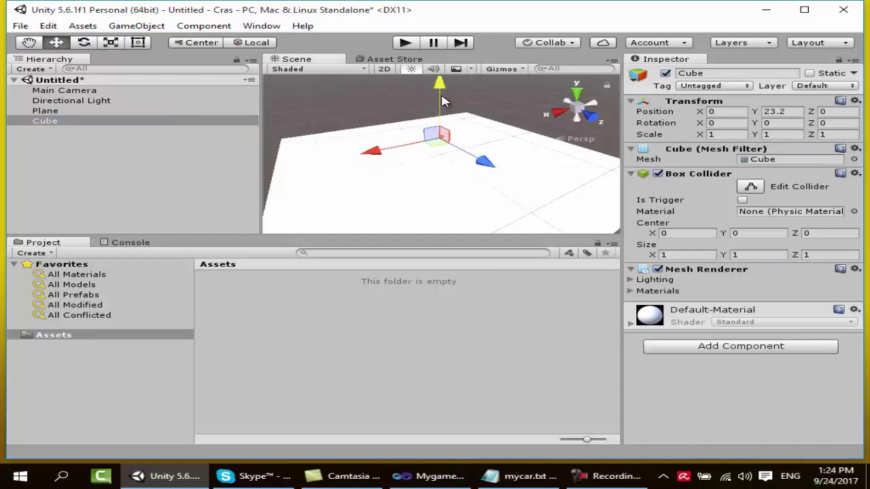
right_click(710, 103)
click(707, 110)
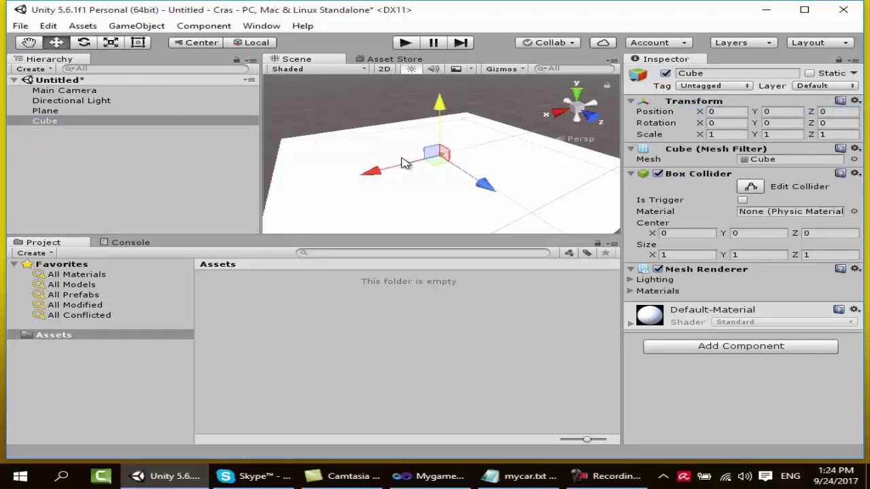
Frame the Cube and raise it to Position Y 0.75 to rest above the plane.
drag(442, 101, 443, 82)
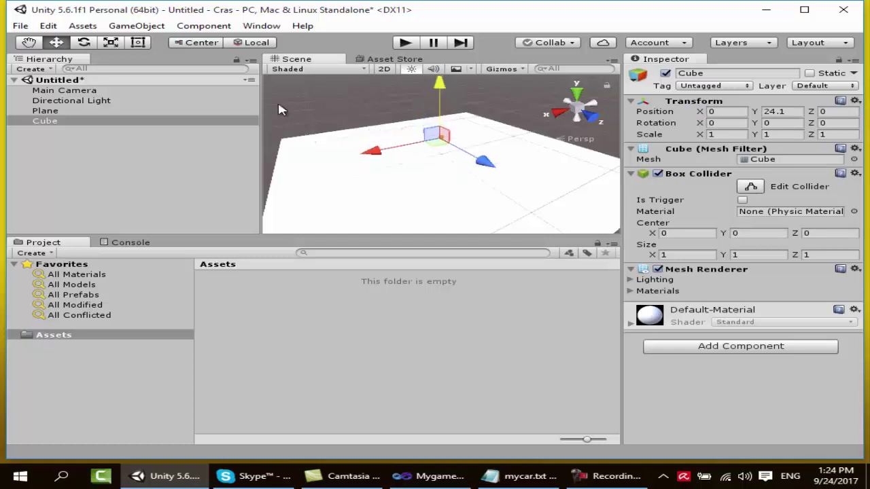
scroll(447, 126, up, 5)
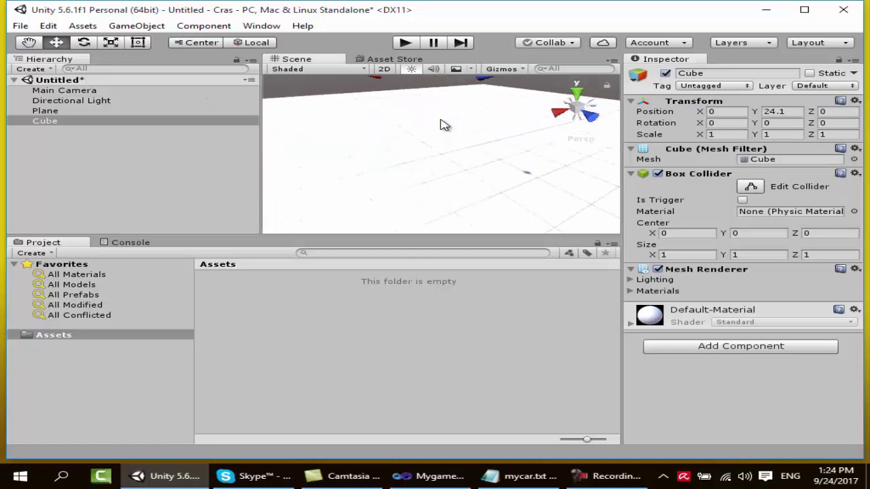
scroll(450, 121, down, 1)
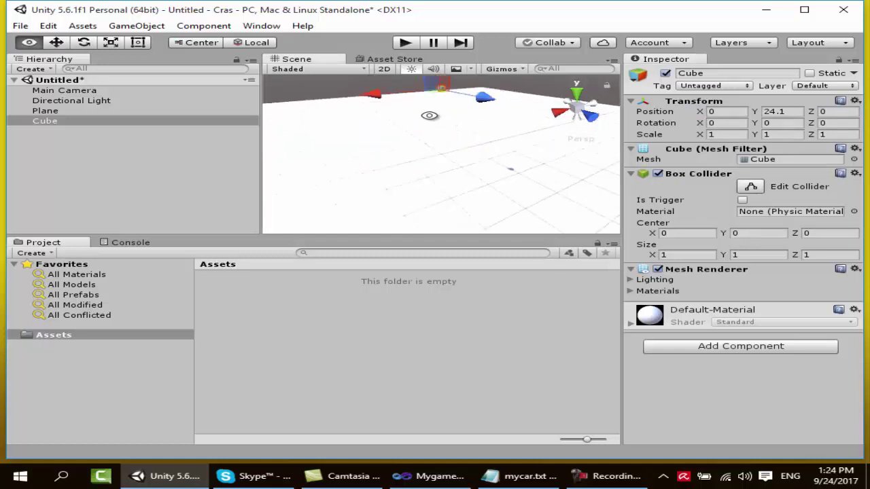
mouse_move(431, 116)
alt+mouse_down()
mouse_move(484, 108)
mouse_move(405, 102)
alt+mouse_up()
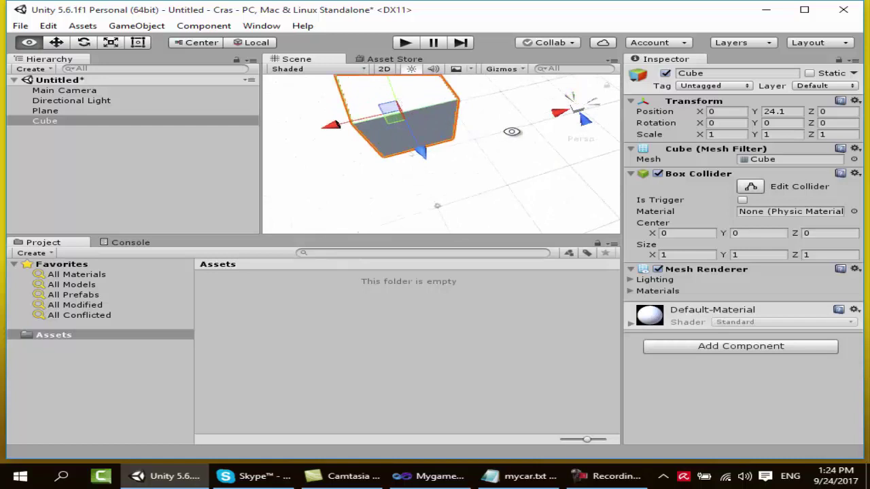
mouse_move(405, 102)
alt+mouse_down()
mouse_move(445, 129)
mouse_move(422, 157)
mouse_move(426, 182)
alt+mouse_up()
scroll(443, 130, down, 5)
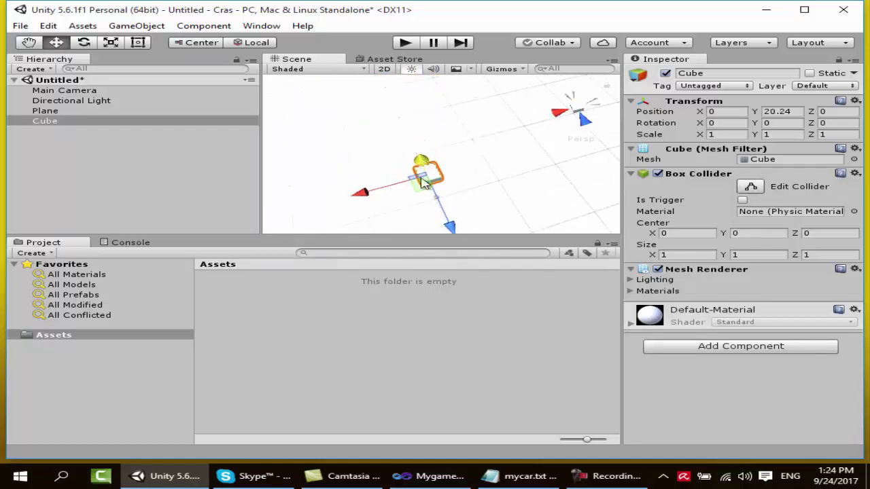
mouse_move(480, 186)
alt+mouse_down()
mouse_move(466, 110)
mouse_move(456, 168)
mouse_move(479, 153)
mouse_move(458, 91)
mouse_move(433, 139)
mouse_move(438, 219)
alt+mouse_up()
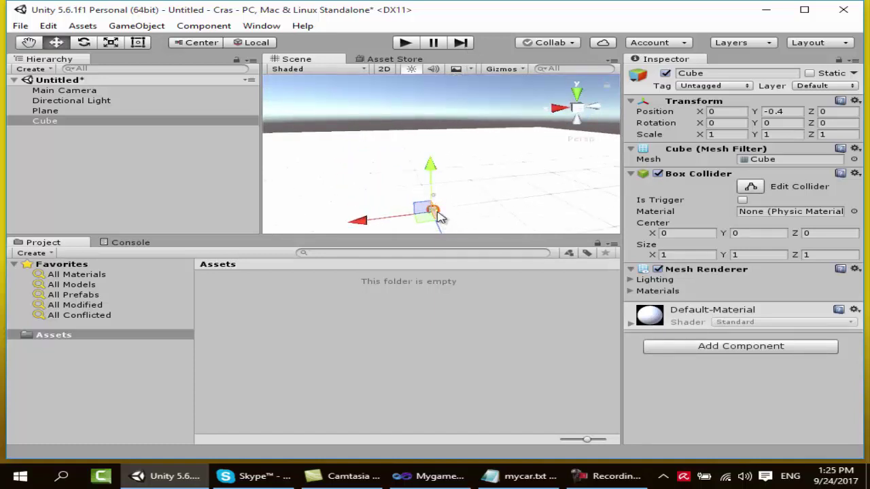
key(f)
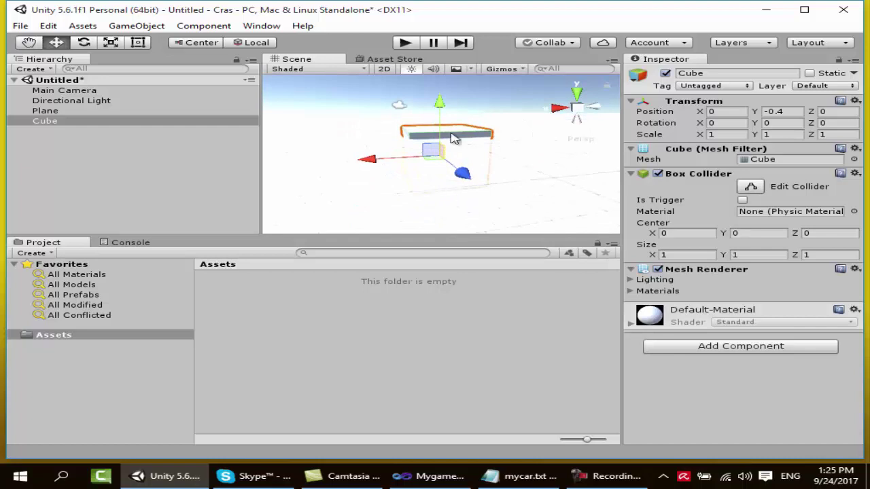
mouse_move(440, 119)
mouse_down()
mouse_move(448, 132)
mouse_move(365, 178)
mouse_up()
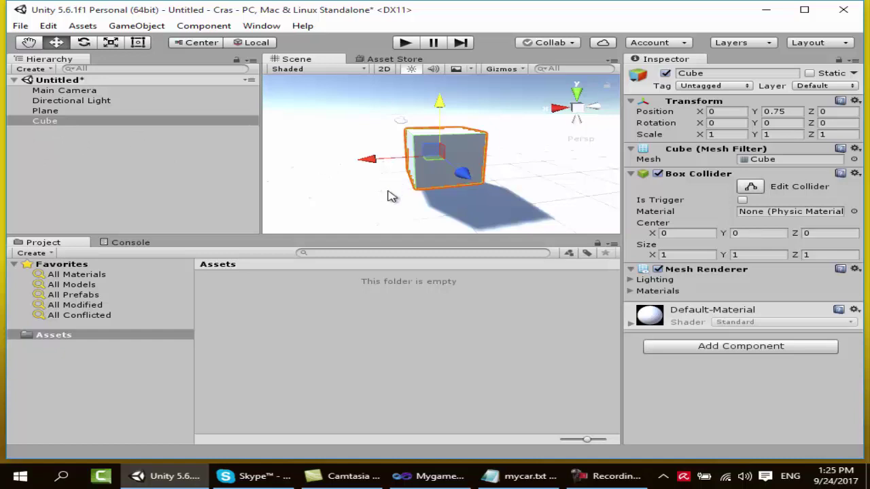
Check the mycar.txt notes, then minimize them and return to Unity.
click(523, 475)
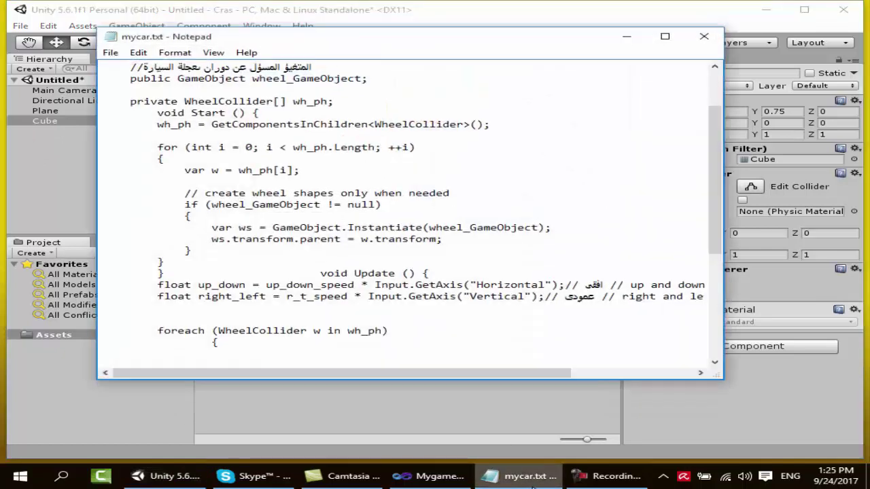
scroll(119, 189, up, 1)
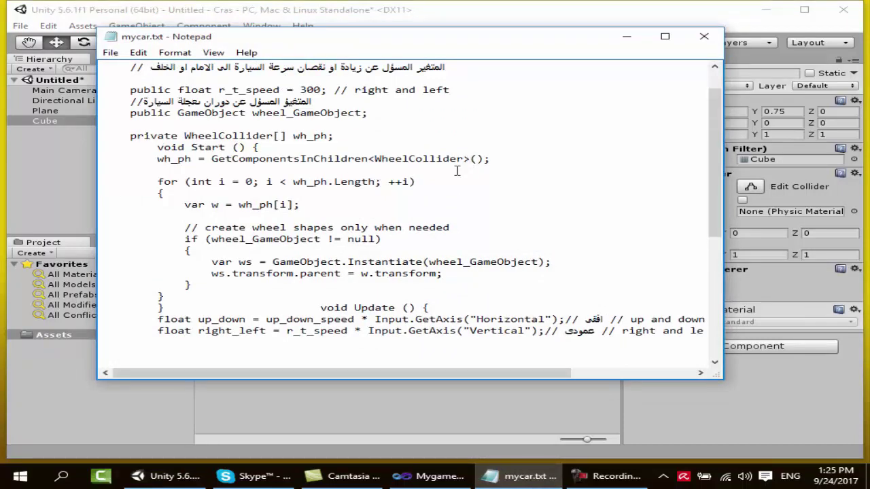
click(627, 38)
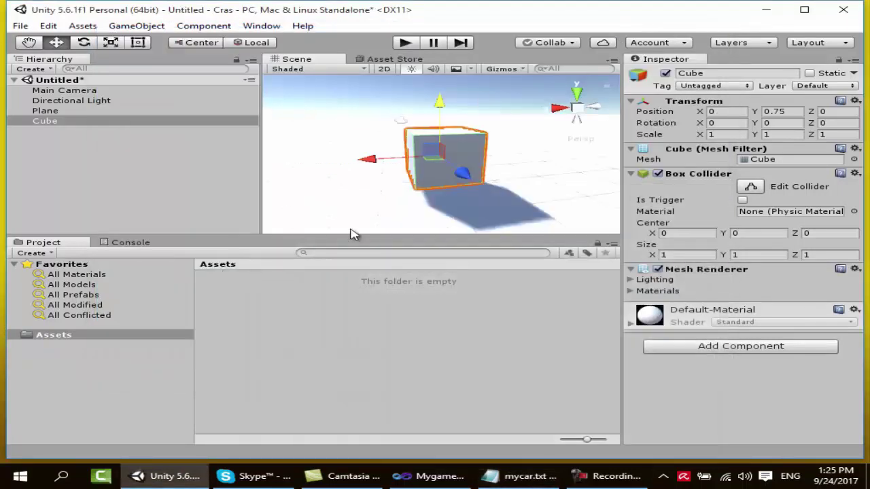
Attach a Physics > Rigidbody to the Cube, leaving mass 1 with gravity on.
click(58, 122)
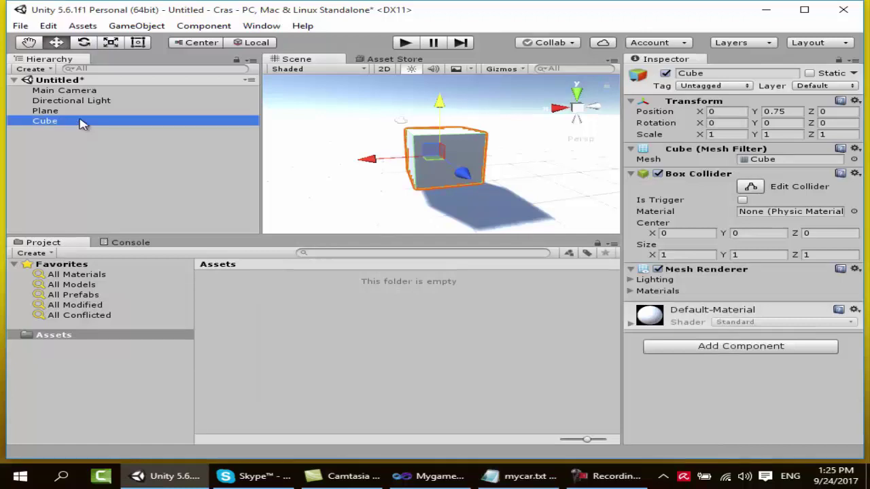
click(715, 350)
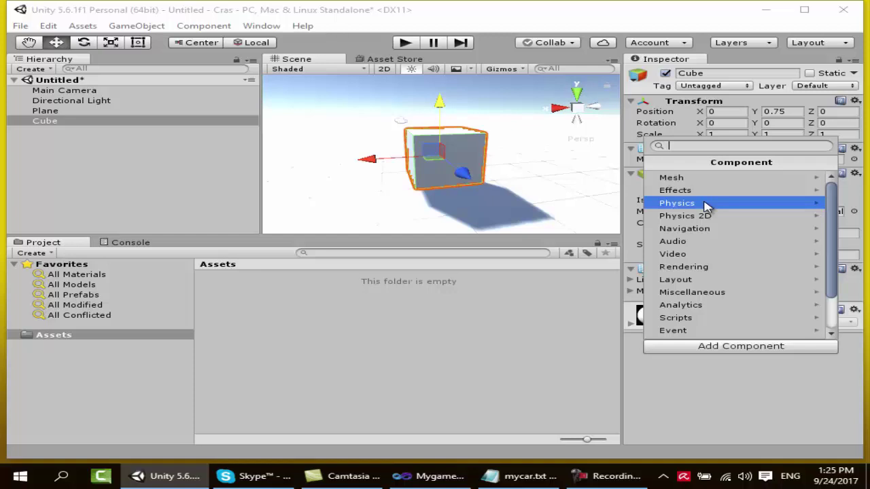
click(704, 204)
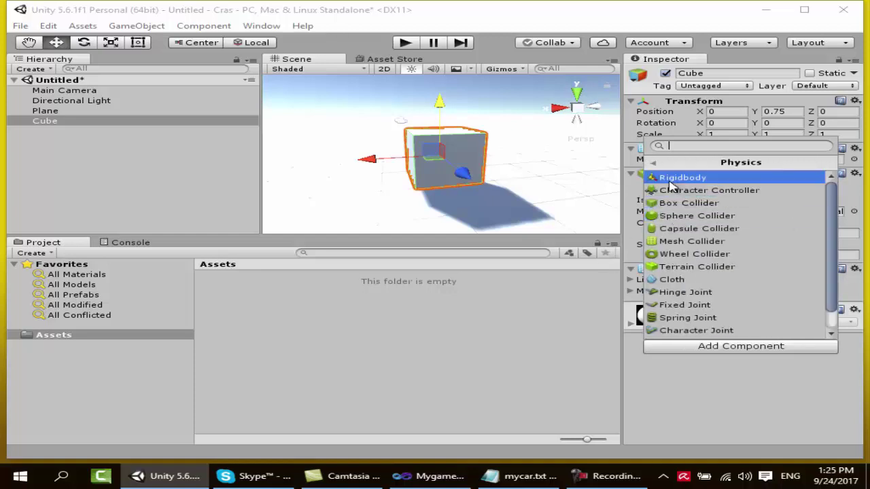
click(675, 178)
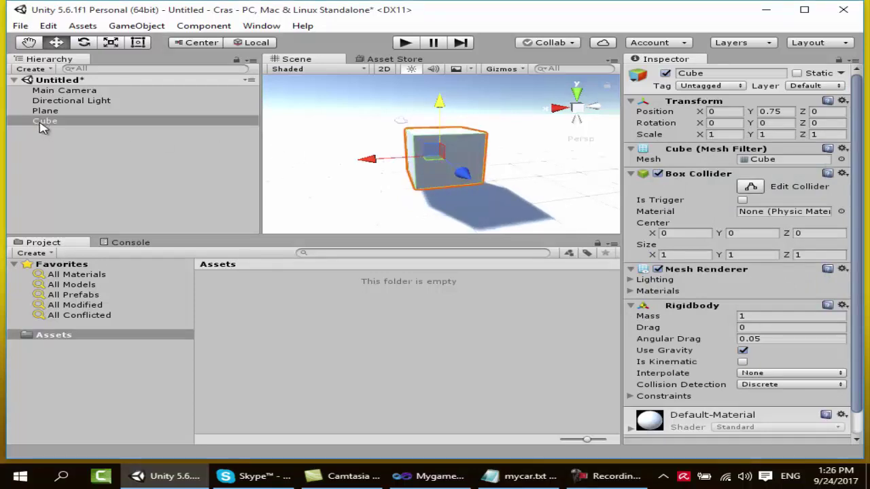
Create an empty child under Cube and rename it 1.
right_click(42, 127)
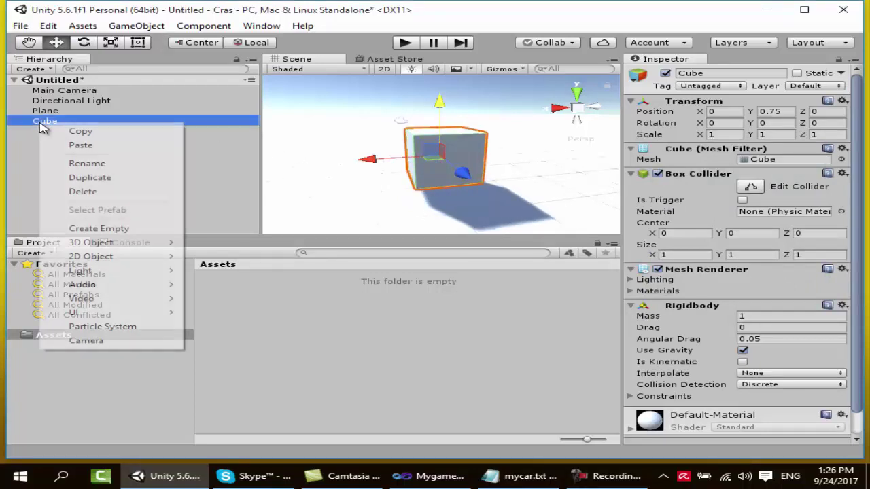
click(98, 228)
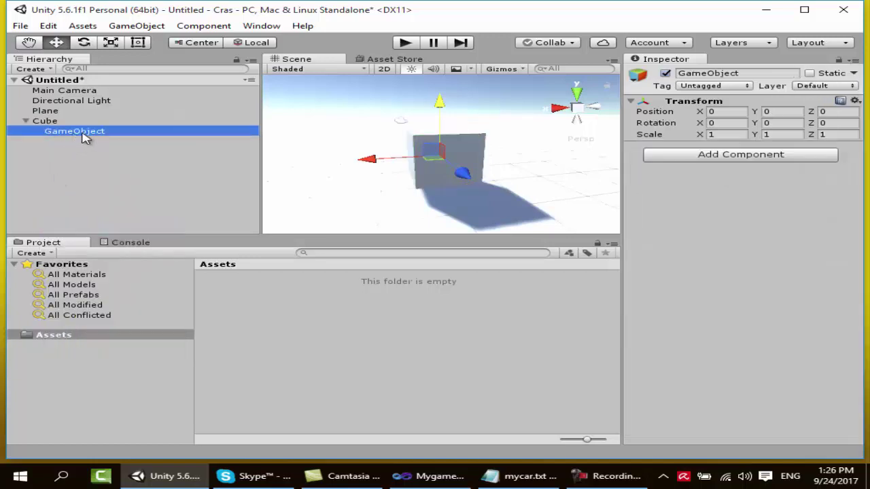
click(83, 136)
text(1)
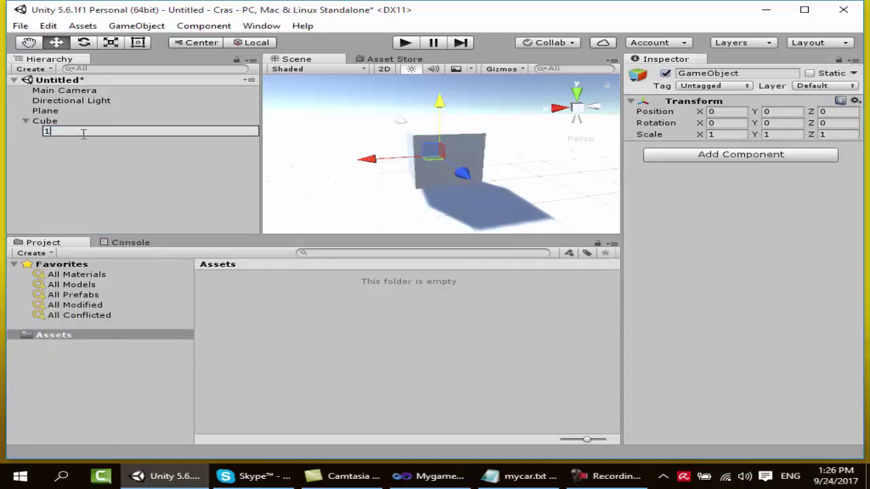
click(85, 142)
click(53, 133)
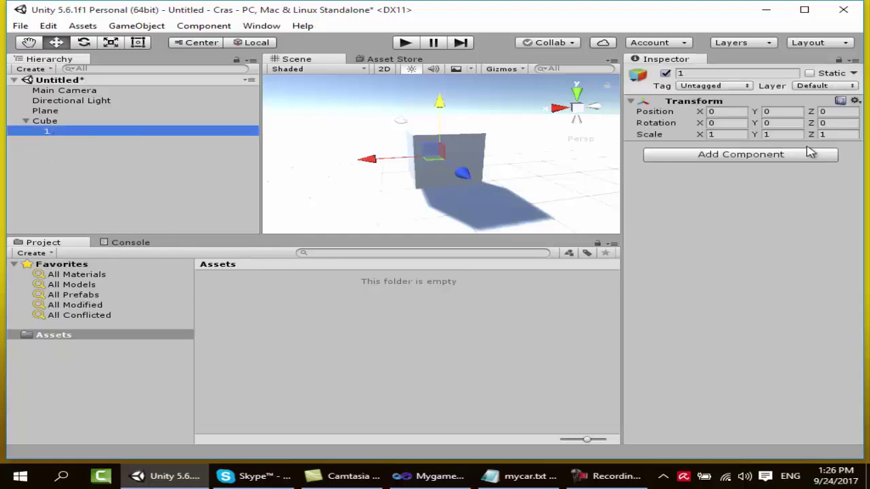
Add a Wheel Collider to 1 and position it at X 0.473, Z 0.417.
click(726, 156)
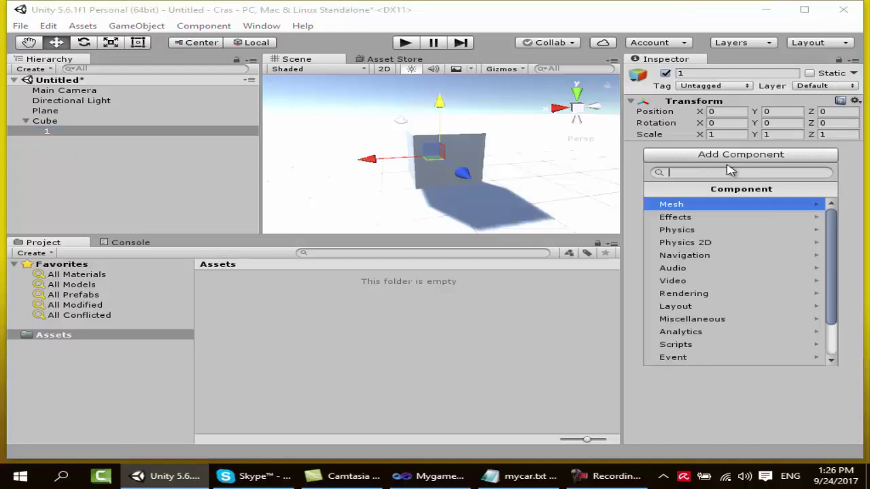
click(699, 231)
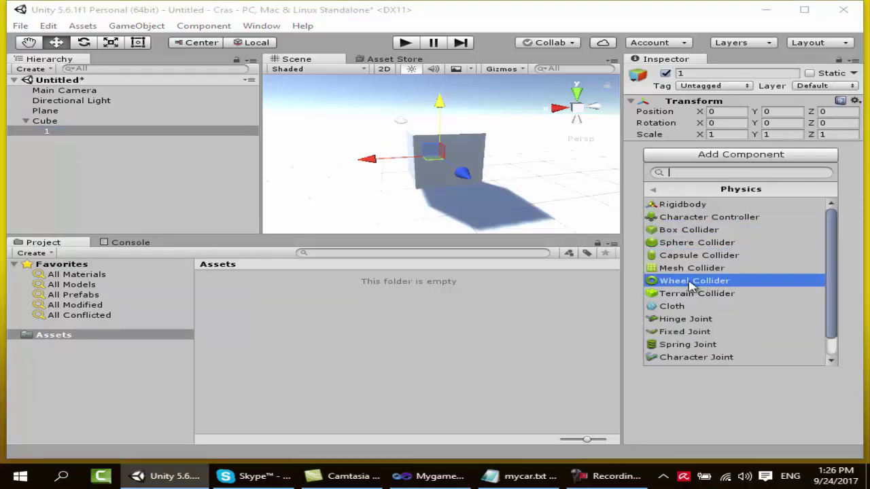
click(694, 282)
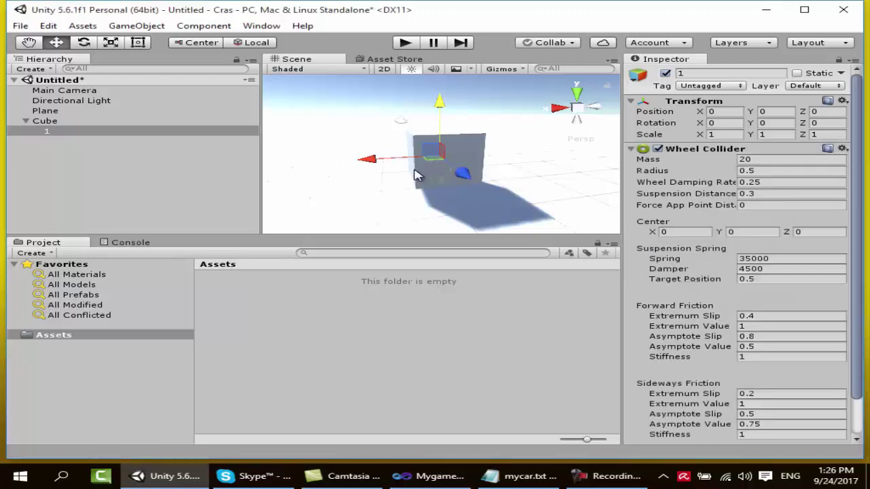
scroll(424, 142, up, 4)
scroll(437, 155, down, 2)
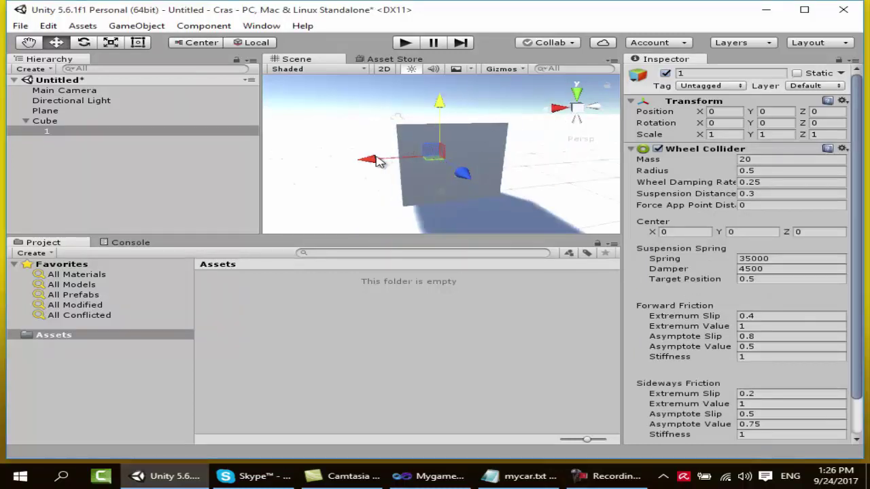
drag(378, 161, 352, 161)
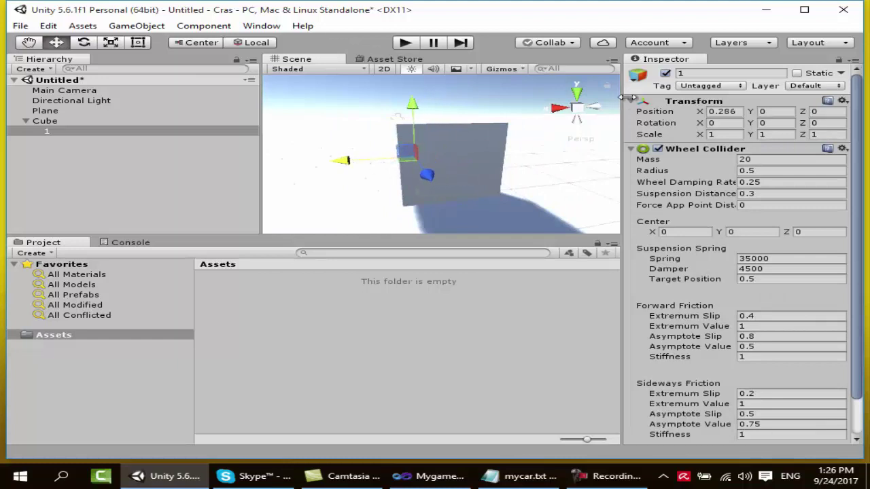
click(561, 108)
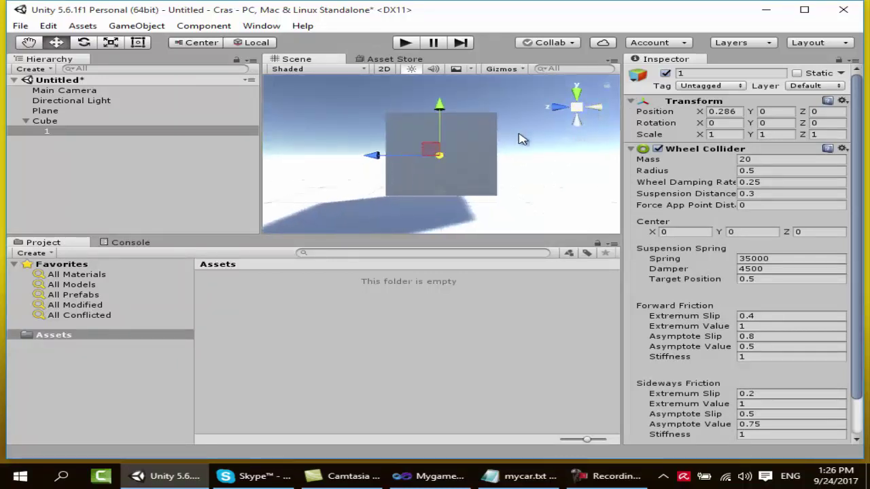
click(557, 108)
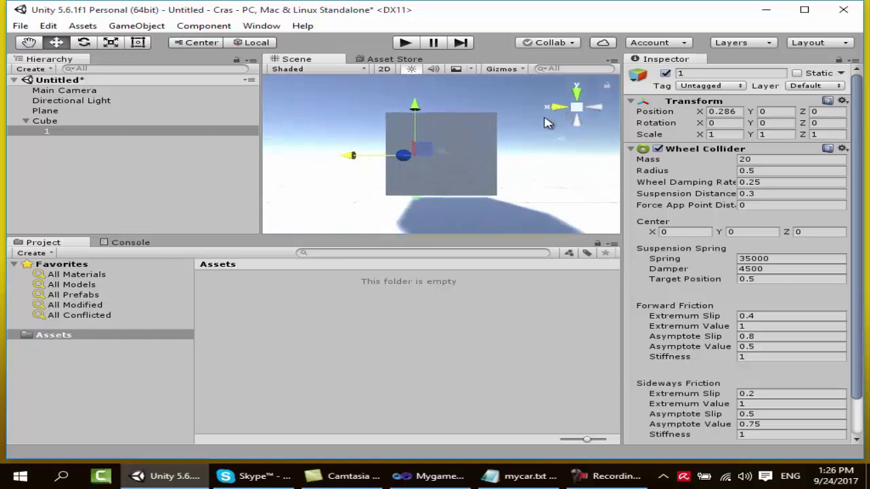
mouse_move(385, 185)
alt+mouse_down()
mouse_move(332, 159)
mouse_move(626, 197)
mouse_move(523, 165)
mouse_move(484, 202)
mouse_move(346, 107)
mouse_move(394, 115)
alt+mouse_up()
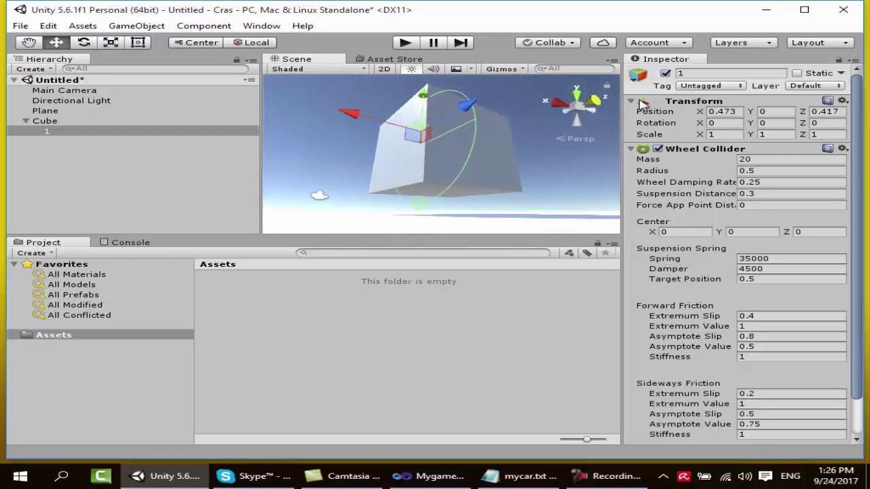
click(576, 121)
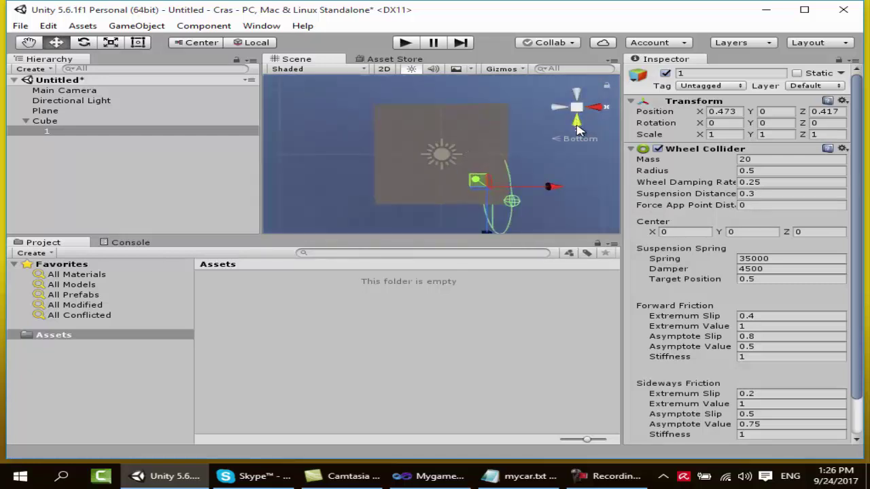
mouse_move(537, 203)
alt+mouse_down()
mouse_move(418, 222)
mouse_move(536, 221)
mouse_move(534, 139)
mouse_move(373, 200)
mouse_move(509, 196)
mouse_move(322, 220)
mouse_move(407, 218)
alt+mouse_up()
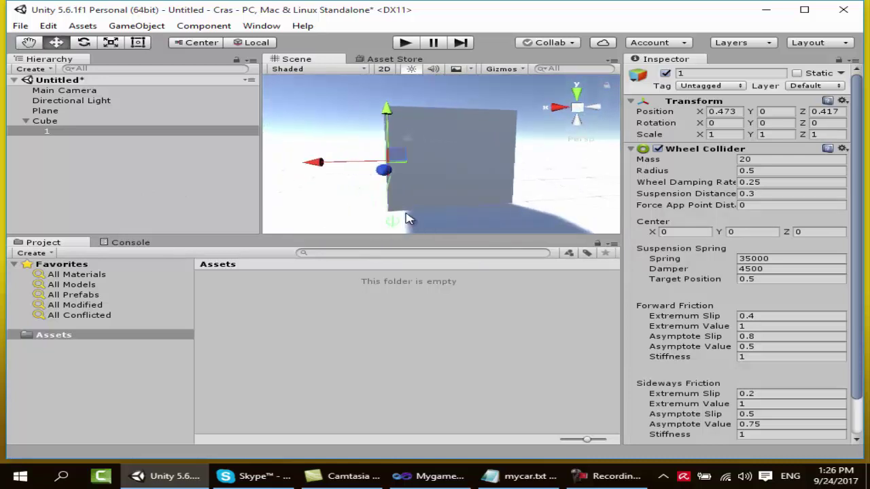
Duplicate wheel 1 to X -0.321, then duplicate both wheels into 1 (2) and 1 (3).
key(ctrl+d)
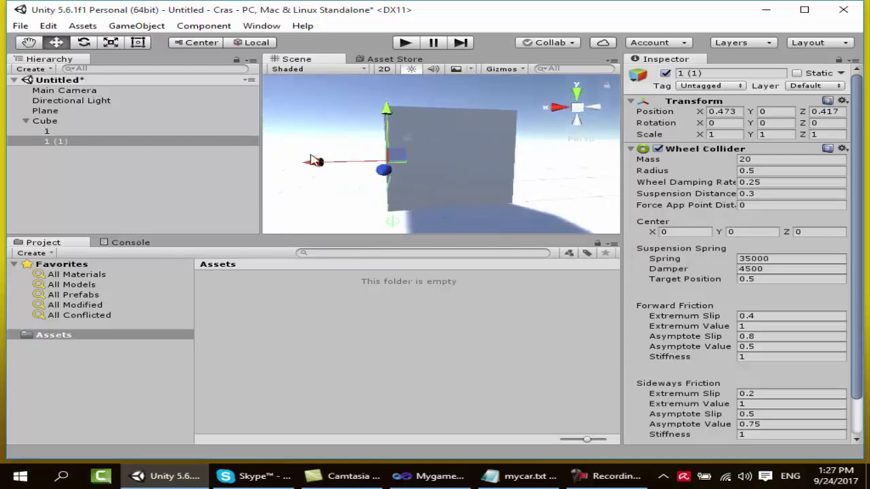
mouse_move(325, 159)
mouse_down()
mouse_move(408, 169)
mouse_move(358, 196)
mouse_up()
click(47, 132)
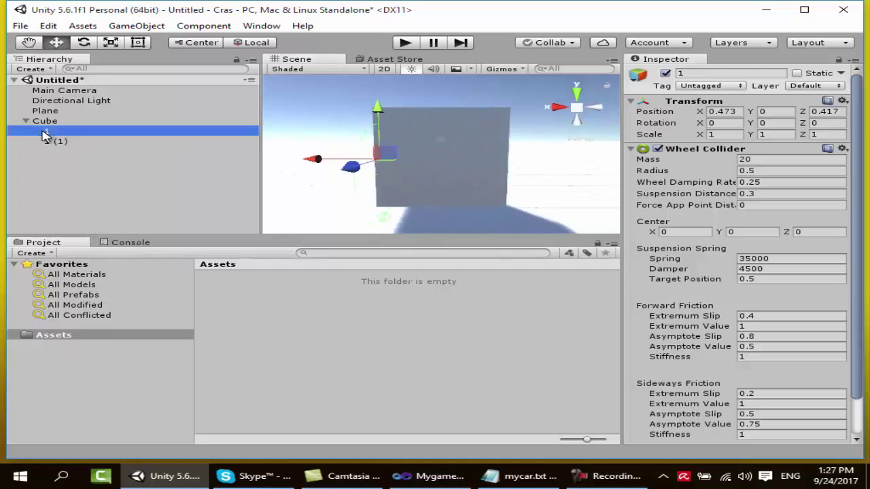
click(67, 142)
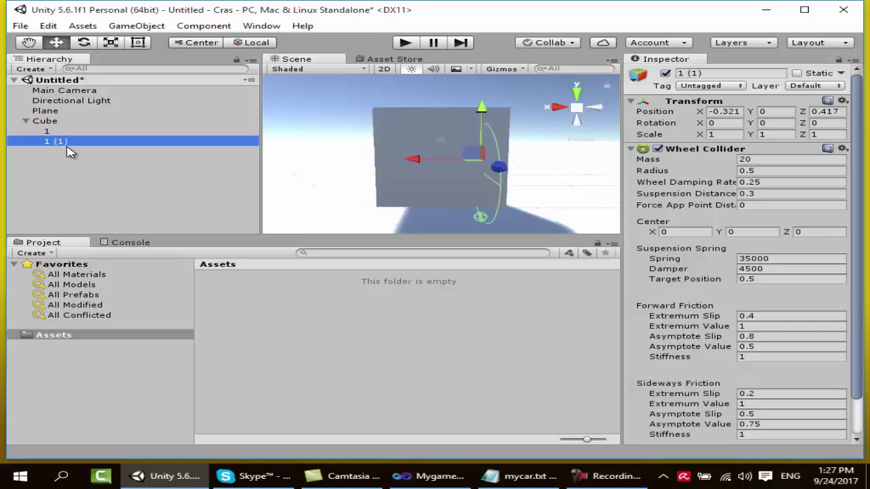
ctrl+click(51, 135)
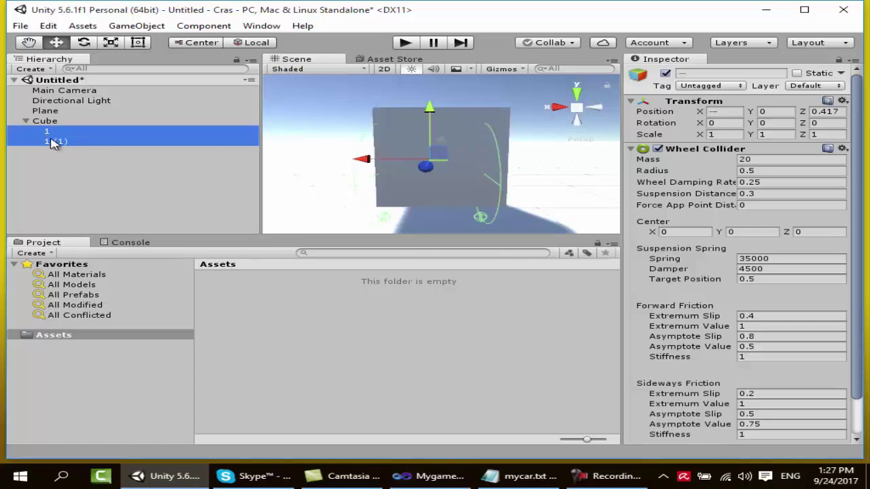
key(ctrl+d)
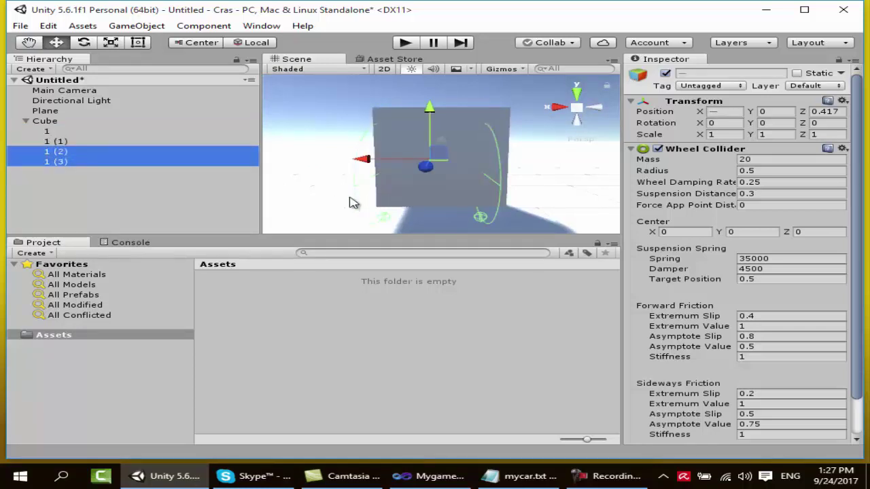
mouse_move(261, 198)
mouse_down()
mouse_move(465, 216)
mouse_move(235, 195)
mouse_up()
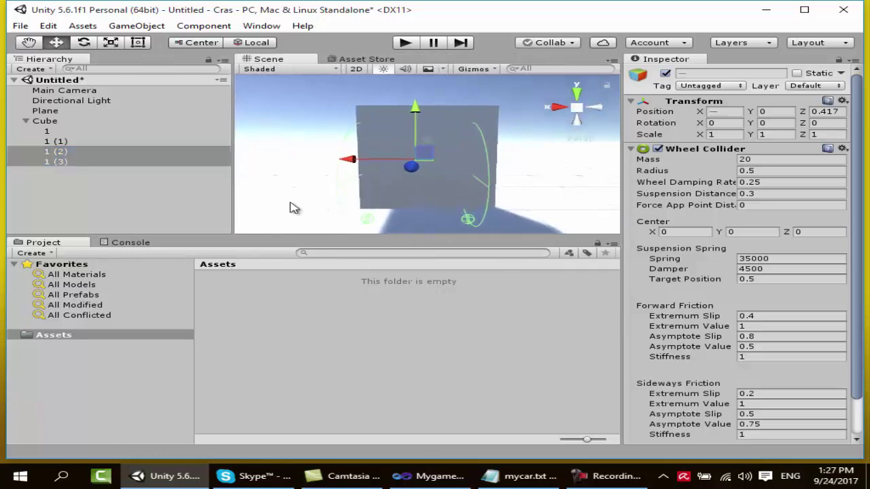
Move wheel colliders 1 (2) and 1 (3) back to Z -0.437.
alt+drag(442, 188, 510, 199)
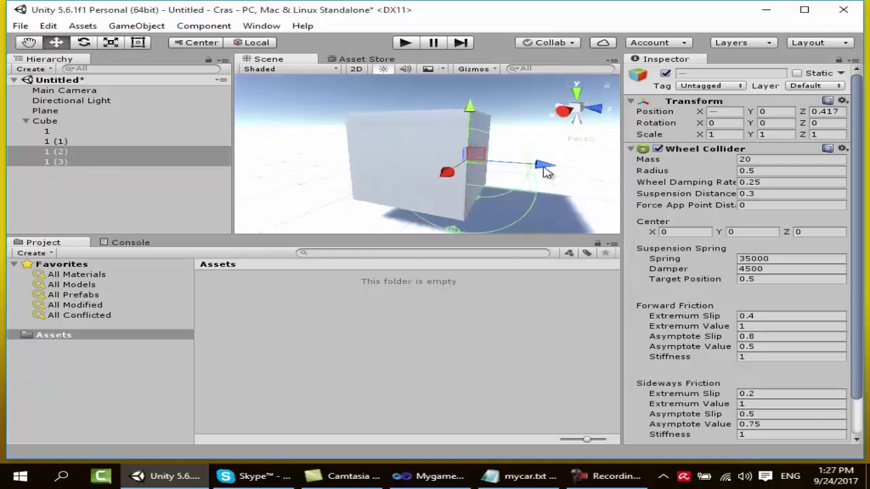
drag(547, 172, 464, 169)
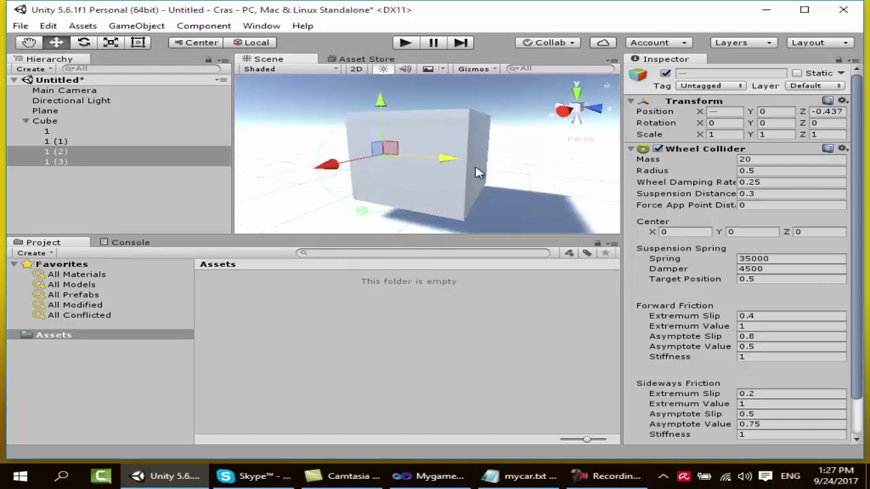
scroll(382, 187, down, 3)
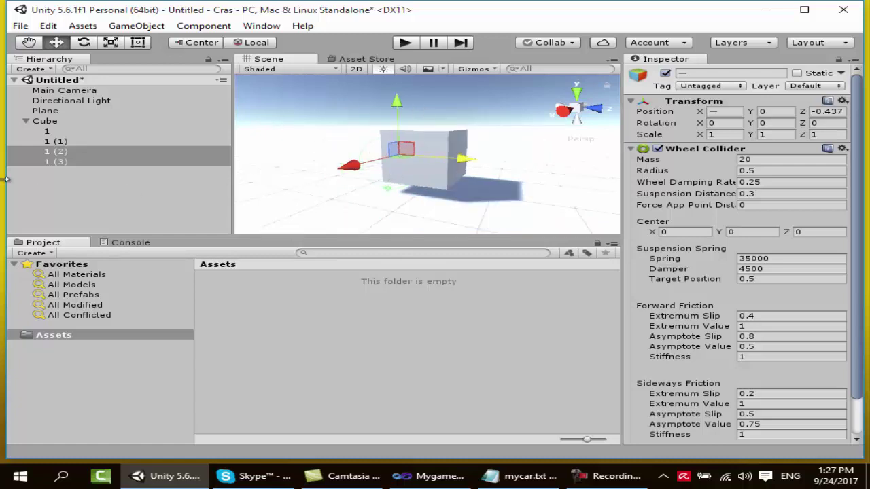
Select the Cube, then each of the four wheel colliders in turn to check their placement.
click(136, 121)
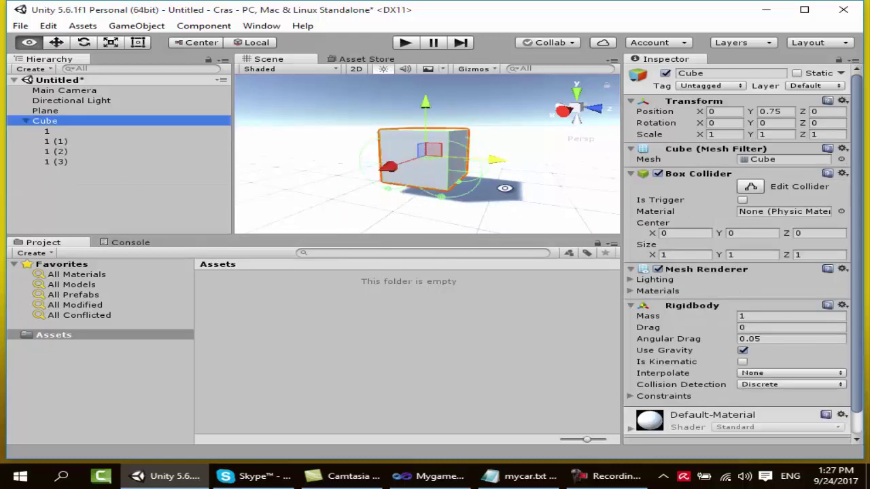
mouse_move(394, 197)
alt+mouse_down()
mouse_move(651, 466)
mouse_move(347, 191)
mouse_move(421, 180)
mouse_move(523, 188)
alt+mouse_up()
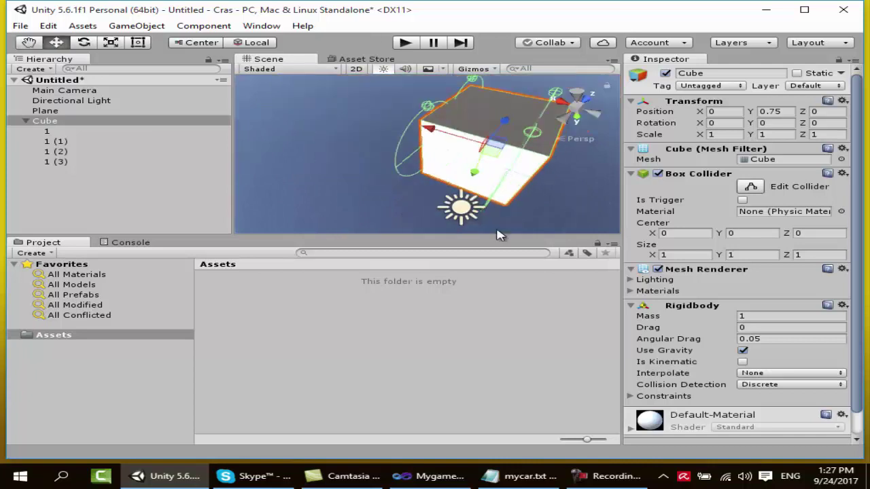
click(47, 134)
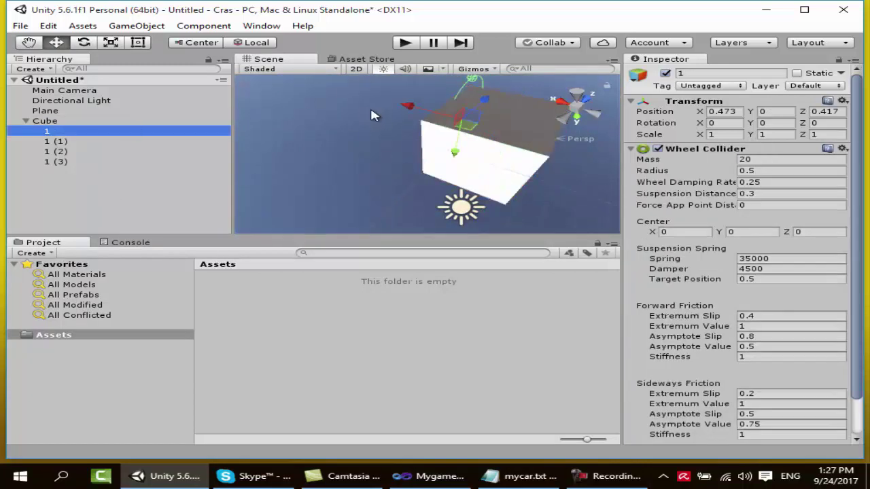
click(58, 142)
click(67, 152)
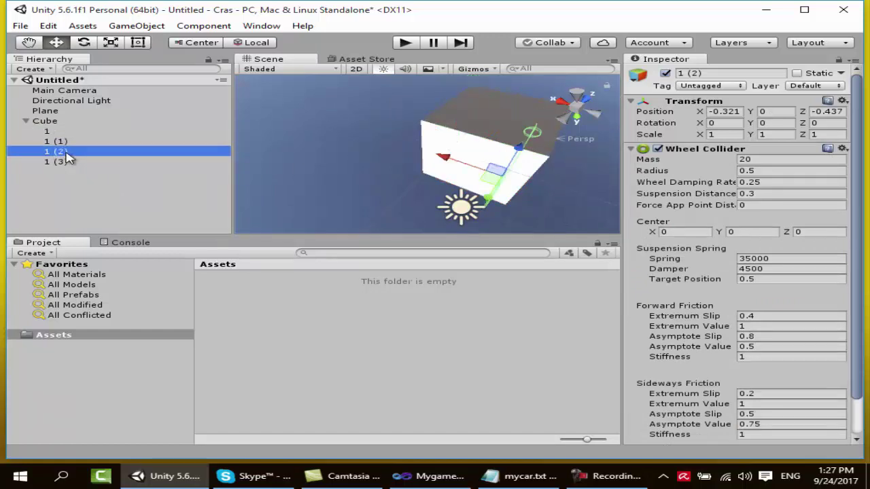
click(61, 163)
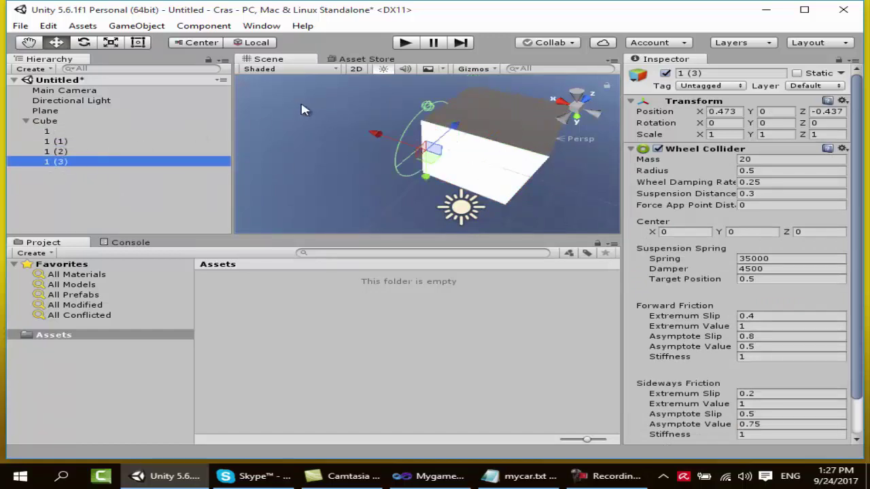
Push wheels 1 (2), 1 (1) and 1 outward along X, wheel 1 to X 0.52.
click(64, 154)
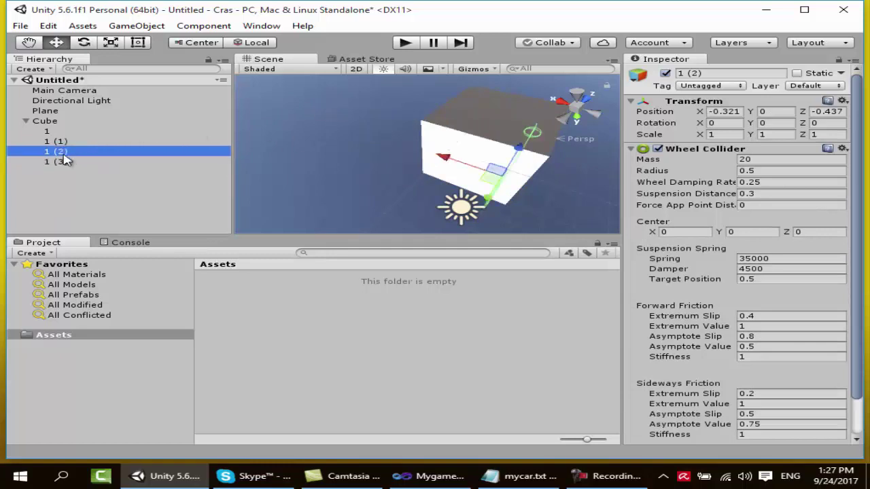
drag(443, 158, 452, 159)
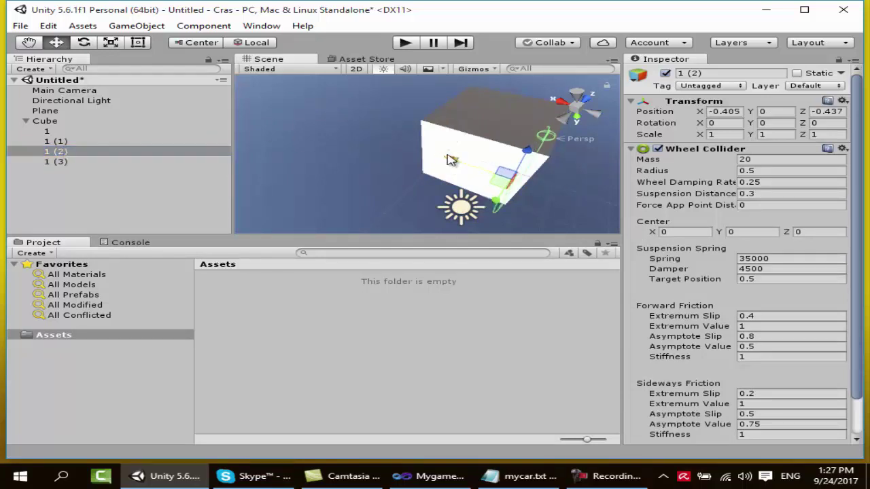
click(58, 143)
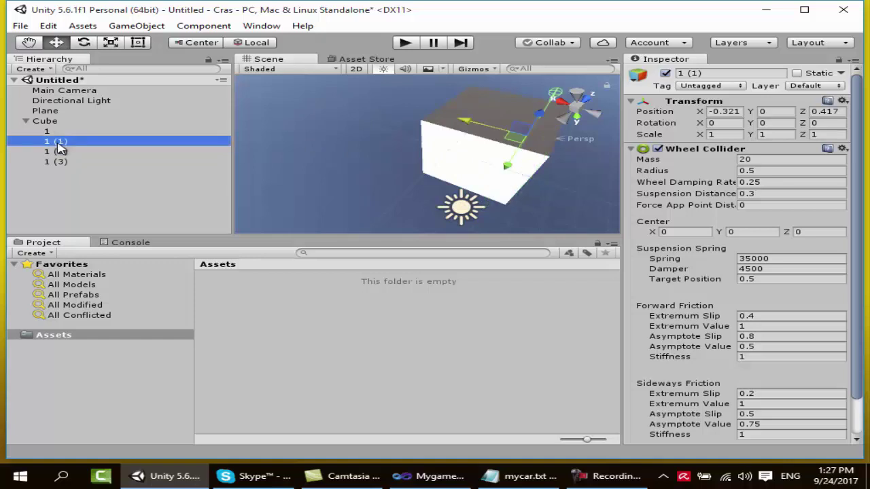
drag(454, 131, 481, 127)
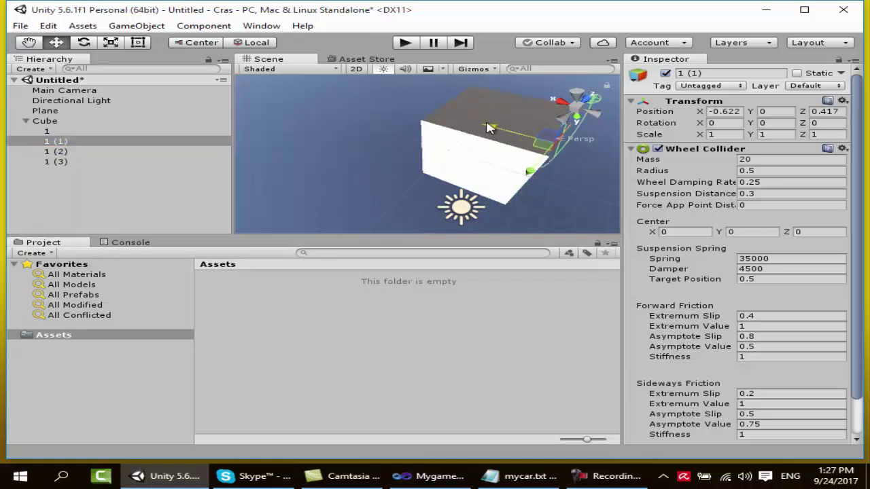
click(47, 133)
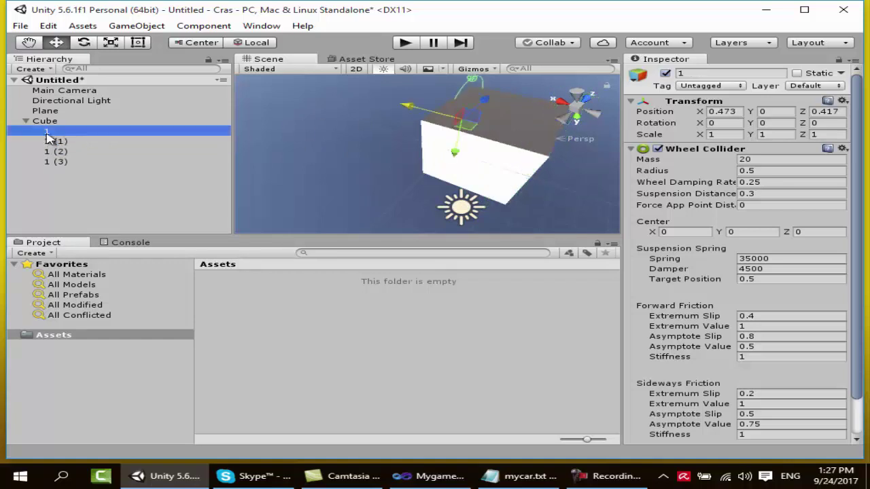
drag(404, 106, 400, 105)
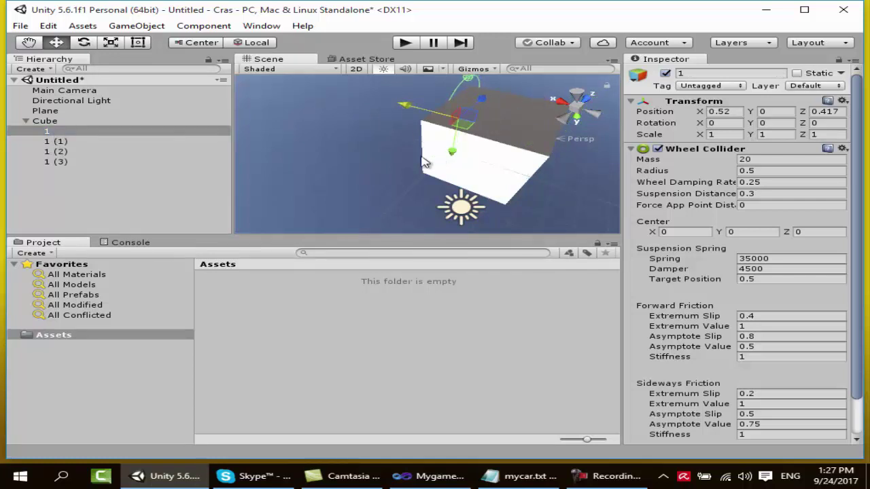
Orbit the view to inspect the cube's underside and the wheel placement.
alt+drag(422, 161, 556, 141)
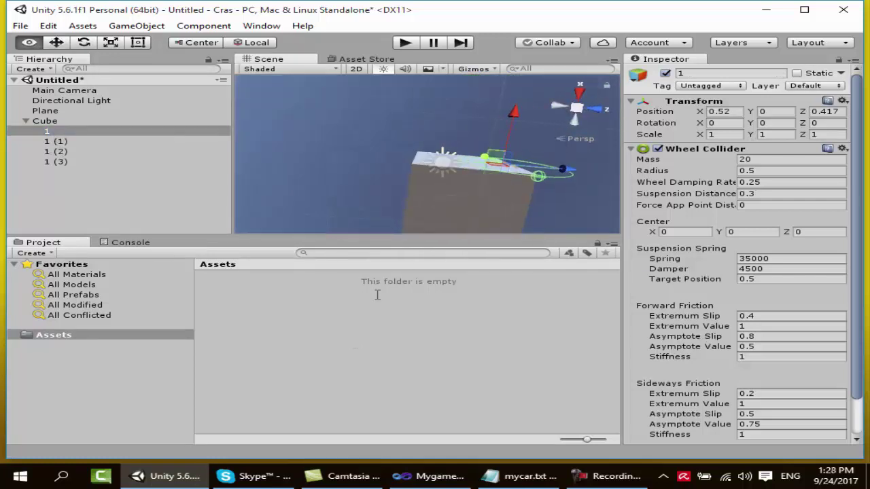
mouse_move(377, 295)
alt+mouse_down()
mouse_move(360, 307)
mouse_move(466, 164)
alt+mouse_up()
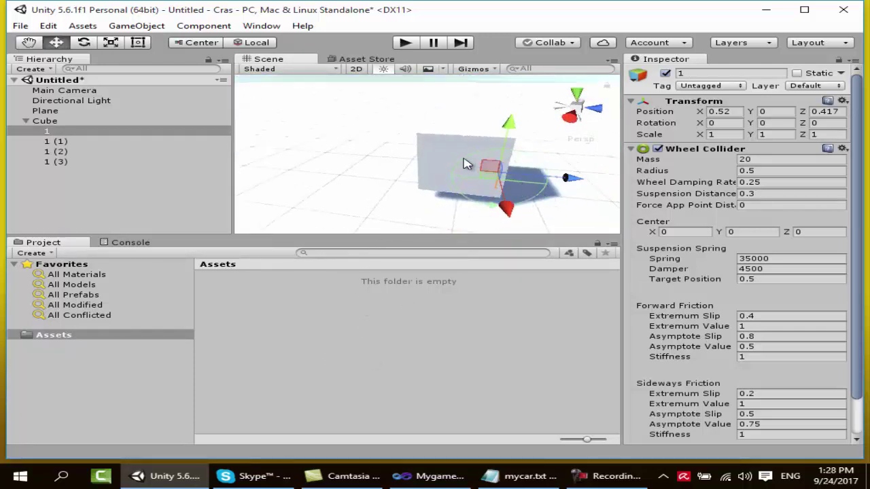
scroll(496, 151, up, 3)
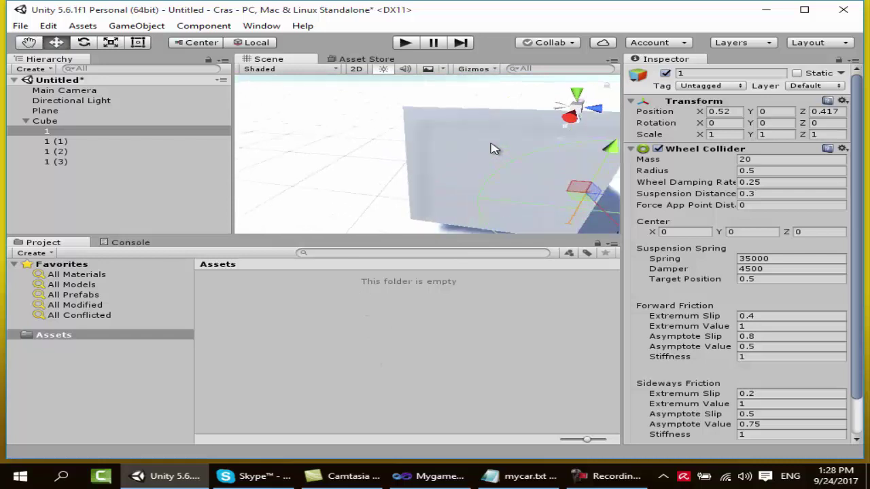
scroll(496, 151, down, 3)
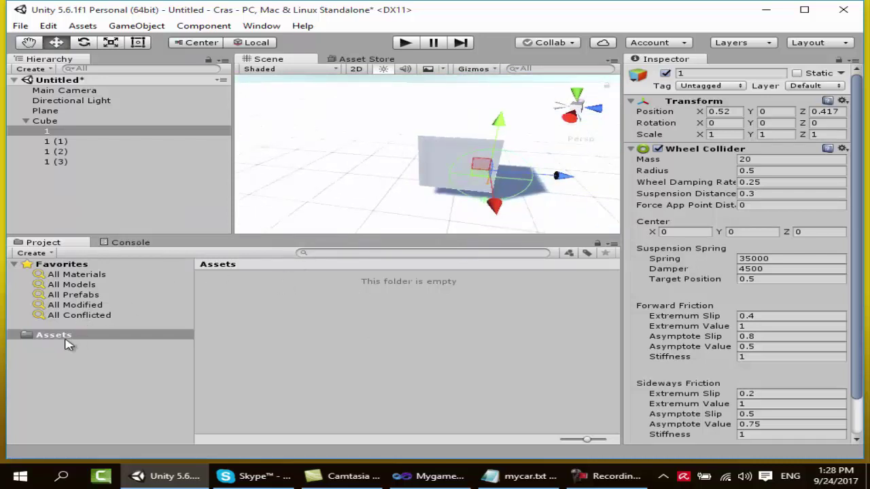
Create an Assets folder named script, open it, and show the Windows desktop.
right_click(282, 323)
mouse_move(398, 85)
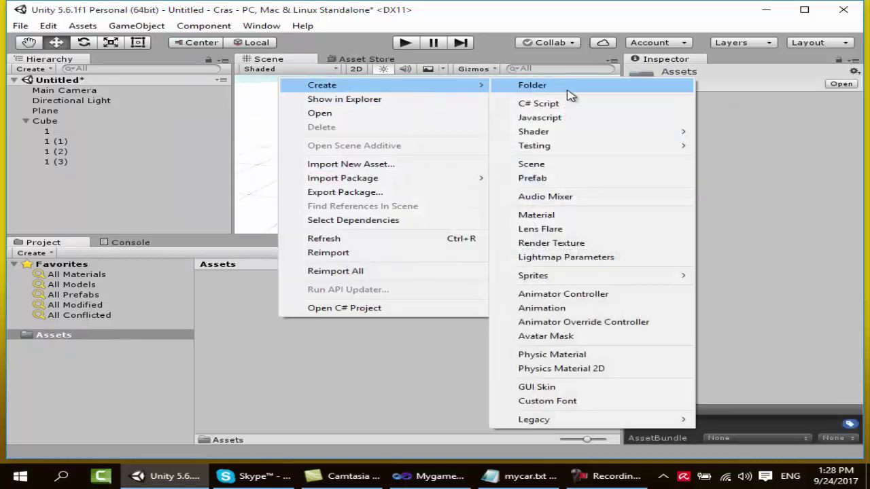
click(568, 89)
text(script)
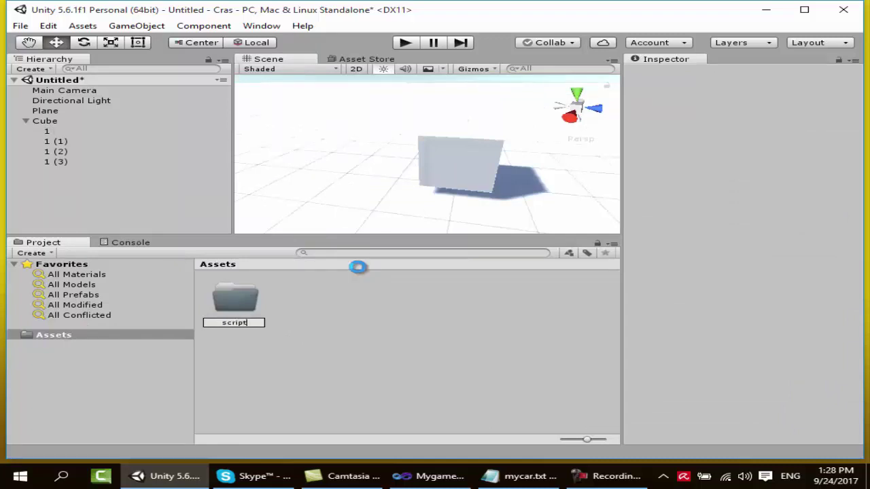
key(Return)
double_click(232, 305)
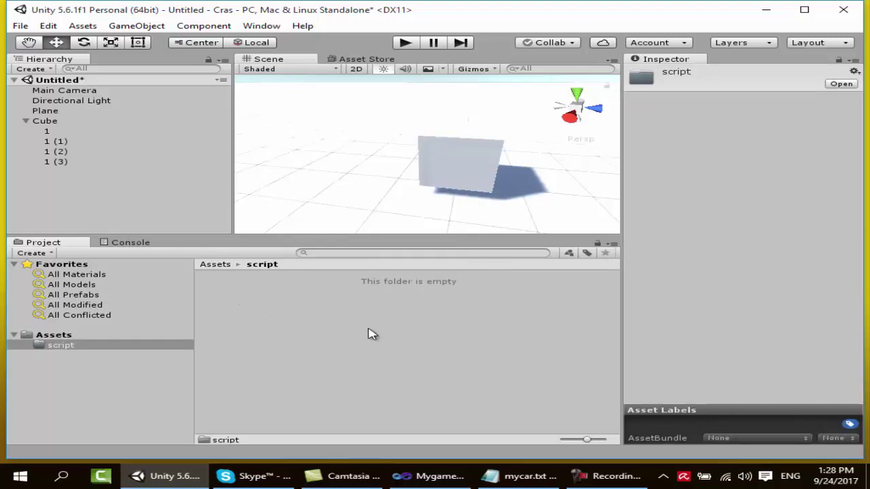
click(866, 471)
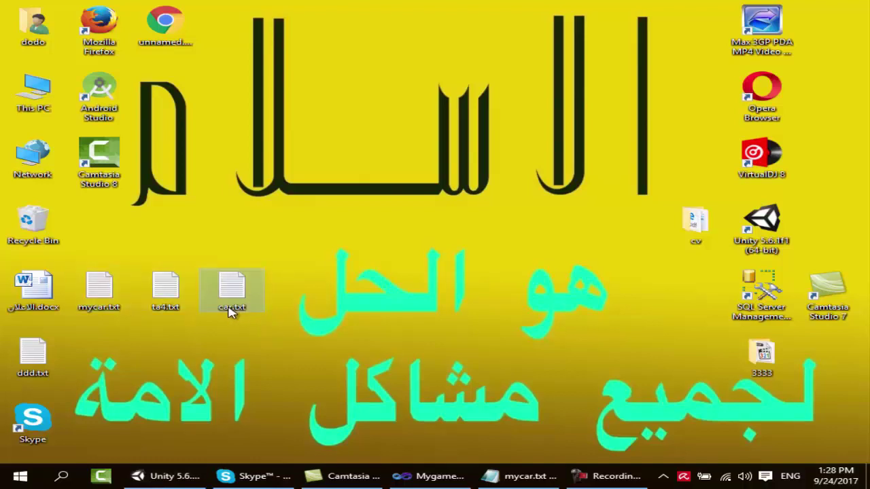
Review car.txt and mycar.txt in Notepad, close them, and return to Unity.
double_click(232, 299)
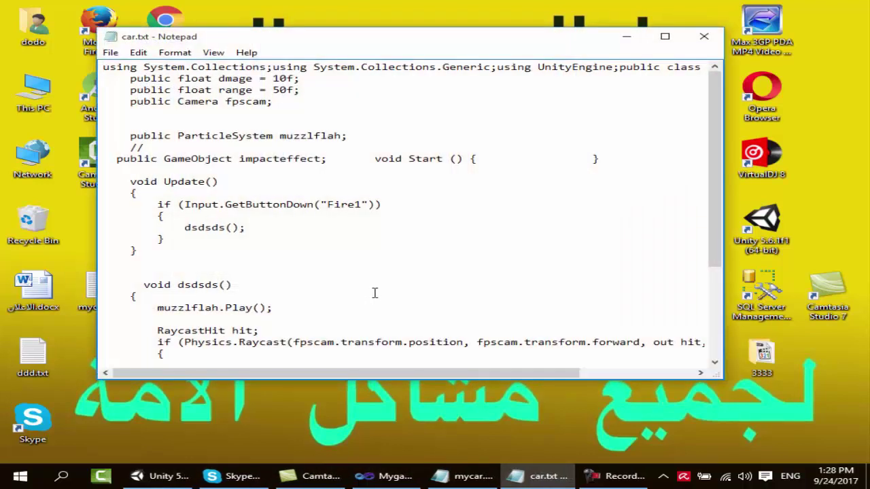
scroll(191, 222, down, 4)
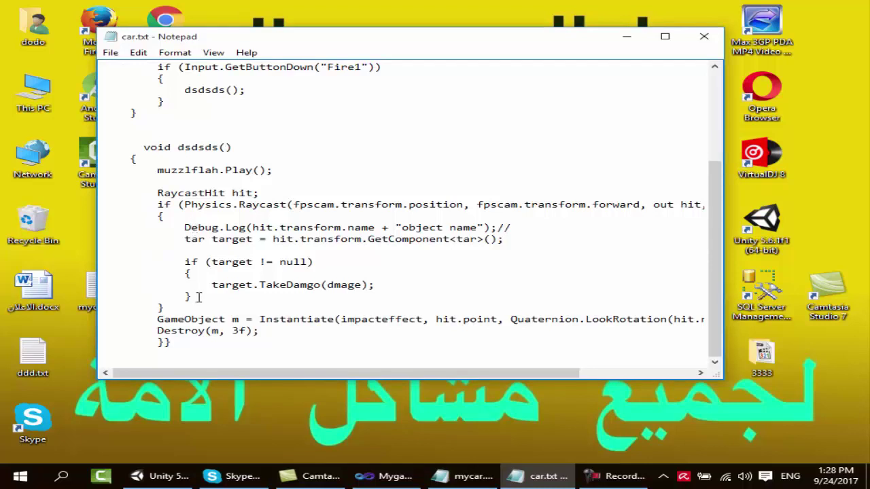
click(701, 40)
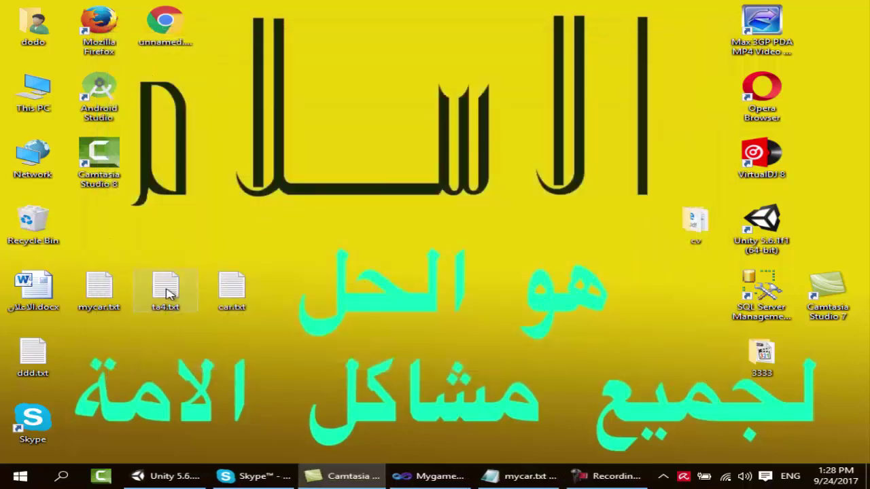
double_click(97, 292)
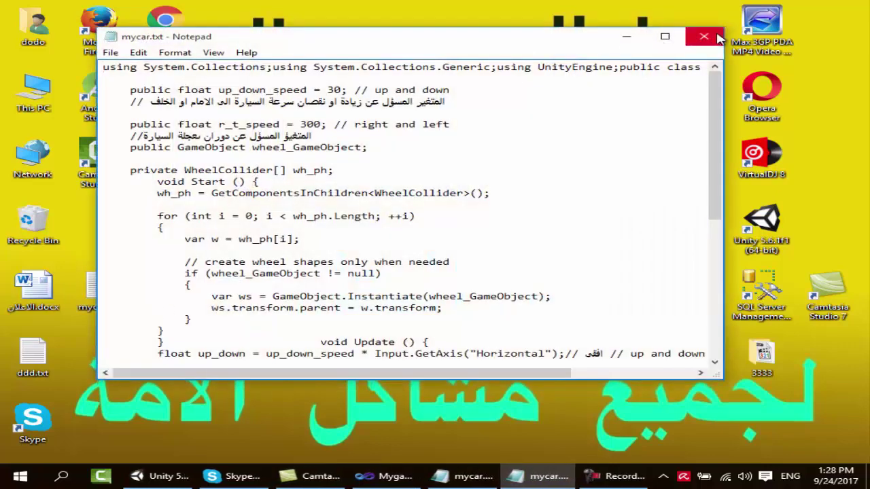
click(701, 37)
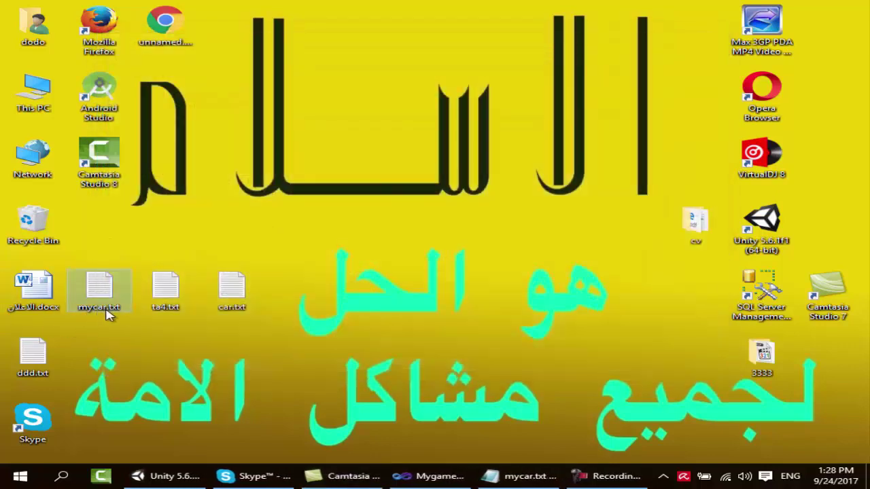
click(110, 310)
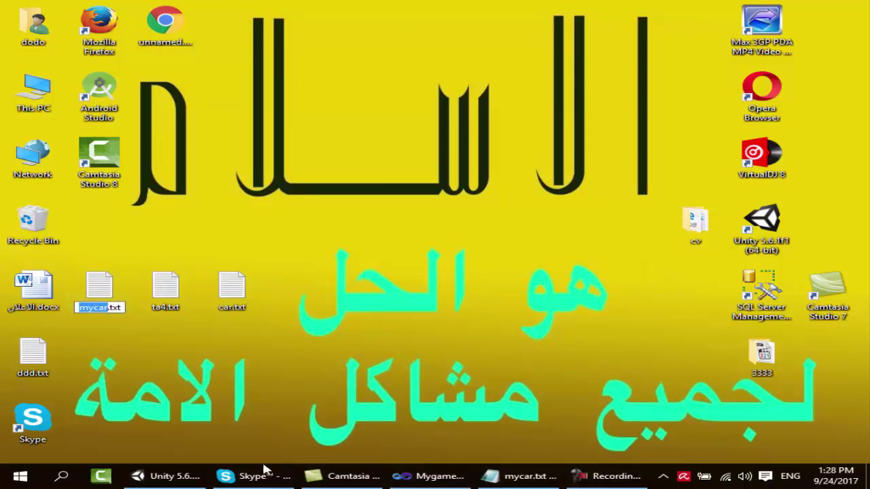
click(166, 475)
Create a C# script named mycar in the script folder and open it in Visual Studio.
right_click(288, 310)
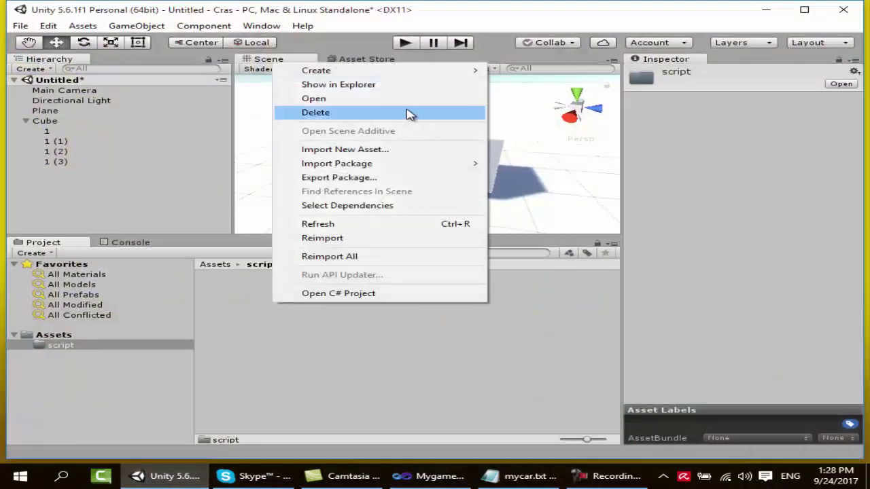
mouse_move(401, 72)
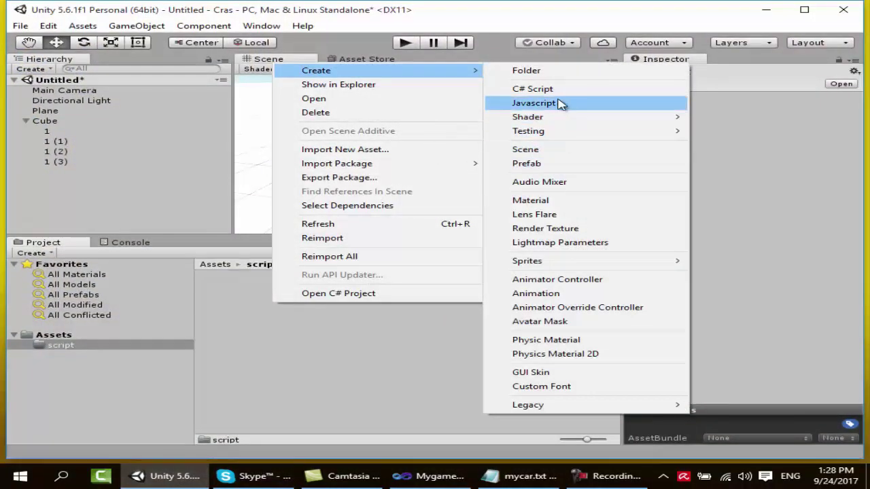
click(547, 89)
text(mycar)
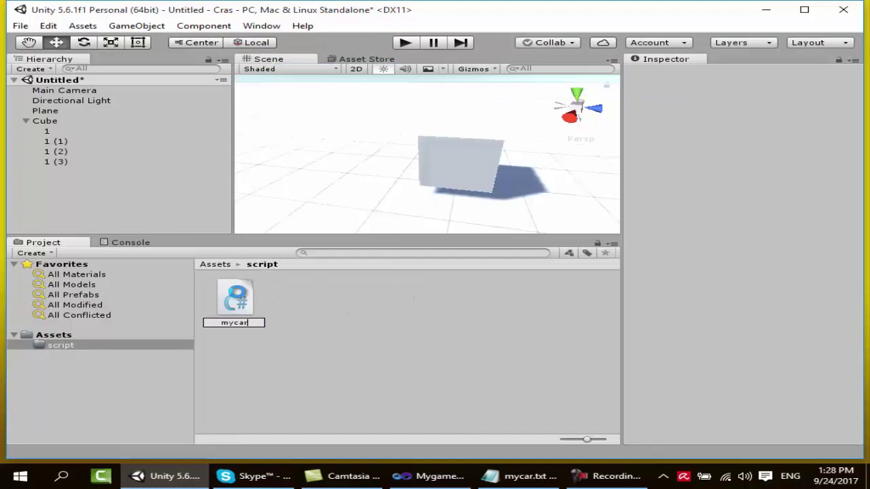
key(Return)
double_click(243, 299)
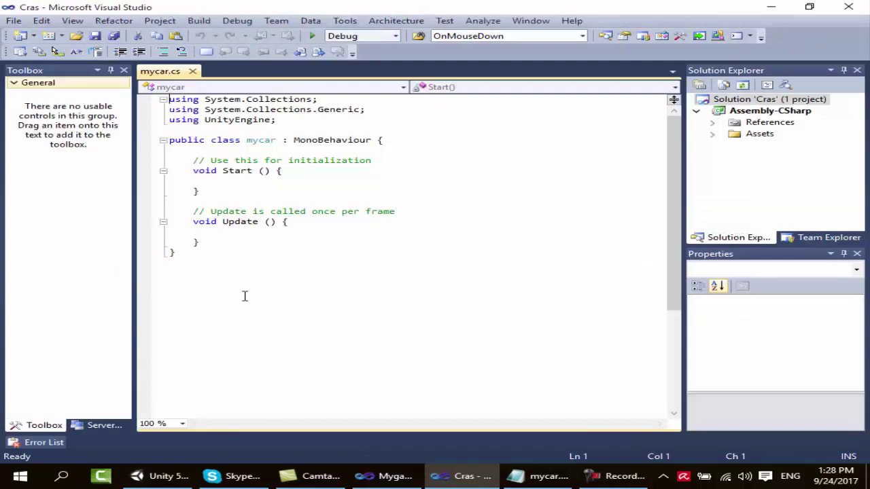
Copy the speed and WheelCollider field lines from mycar.txt into mycar.cs over the template comment.
click(540, 476)
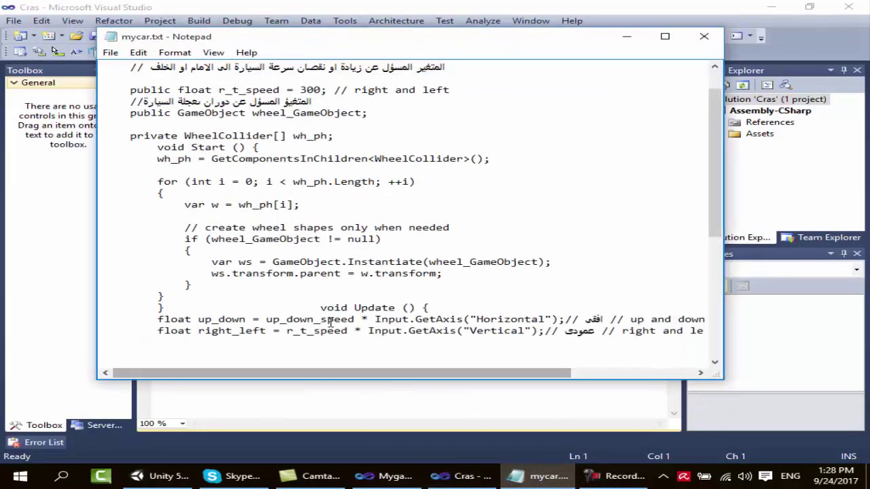
scroll(252, 233, up, 1)
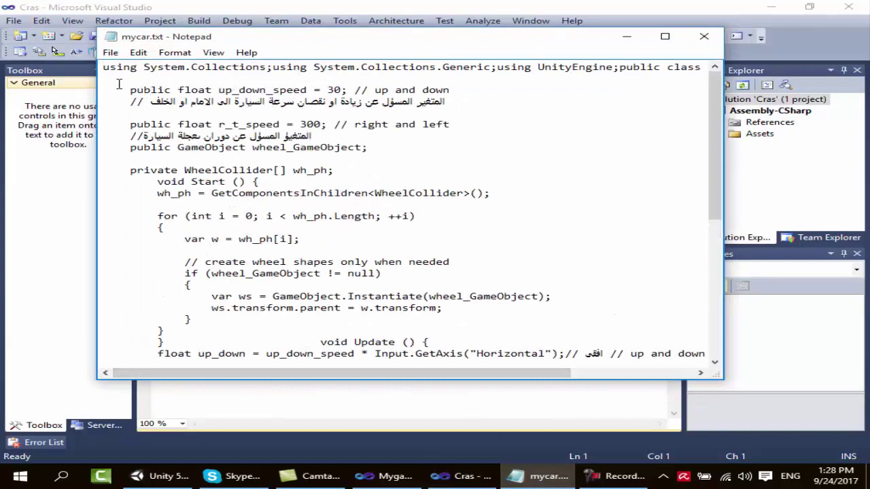
mouse_move(118, 84)
mouse_down()
mouse_move(365, 154)
mouse_move(504, 204)
mouse_up()
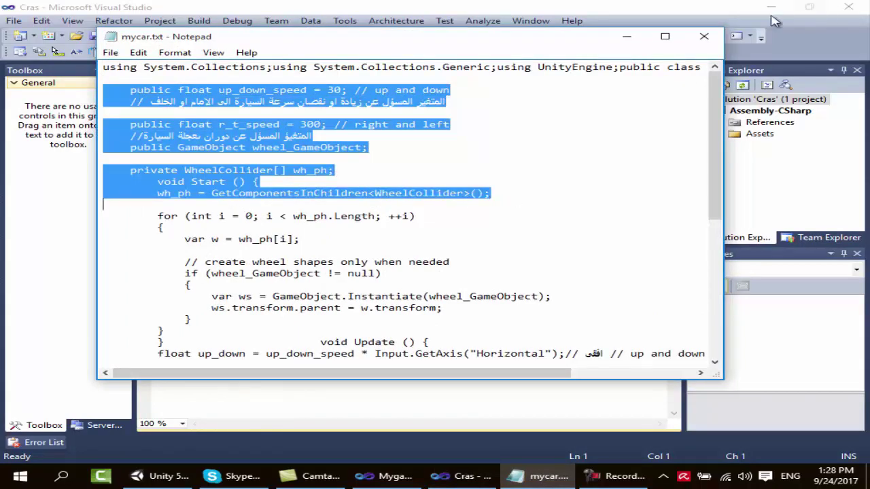
click(626, 36)
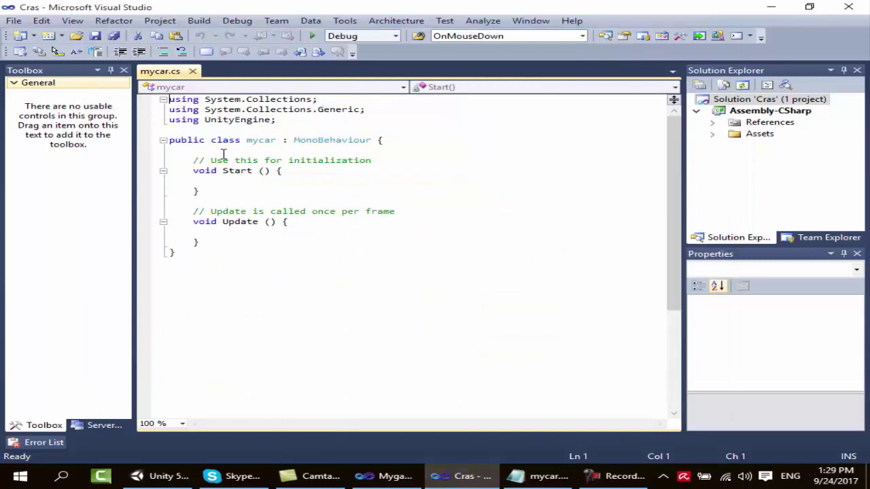
drag(192, 159, 427, 157)
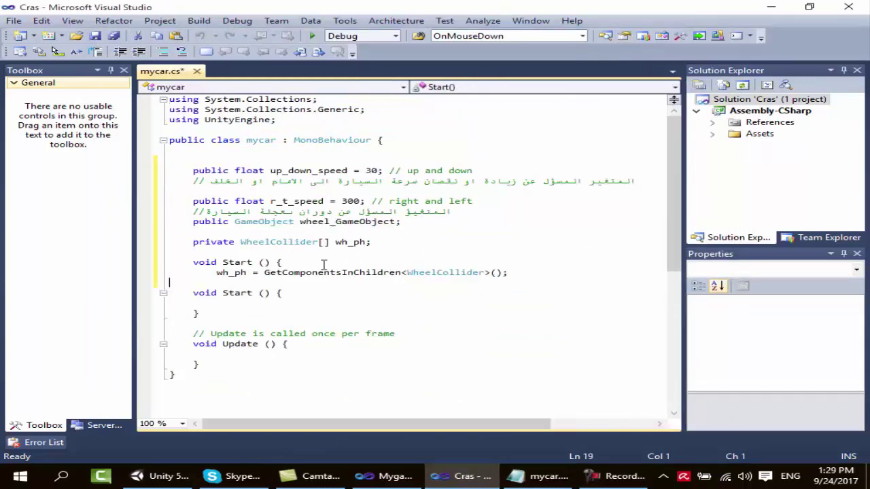
ctrl+scroll(356, 252, up, 2)
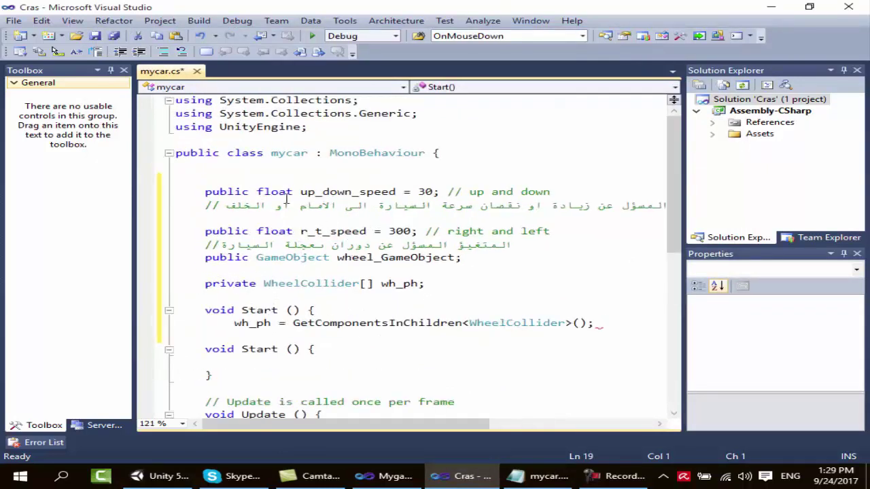
double_click(283, 192)
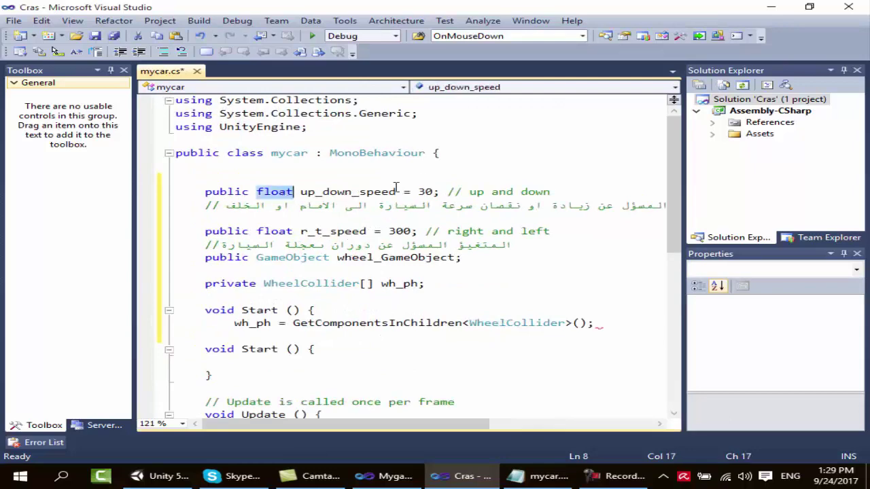
Search Windows for 'paint' and launch Paint.
click(63, 477)
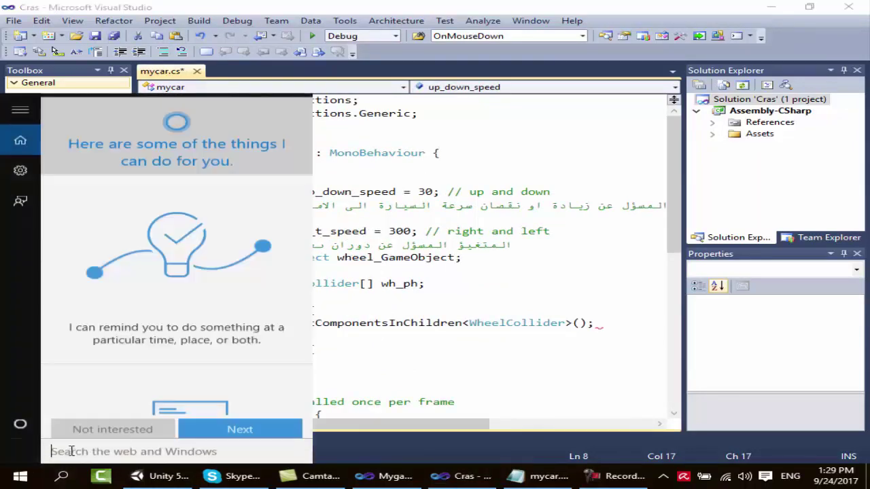
text(pai)
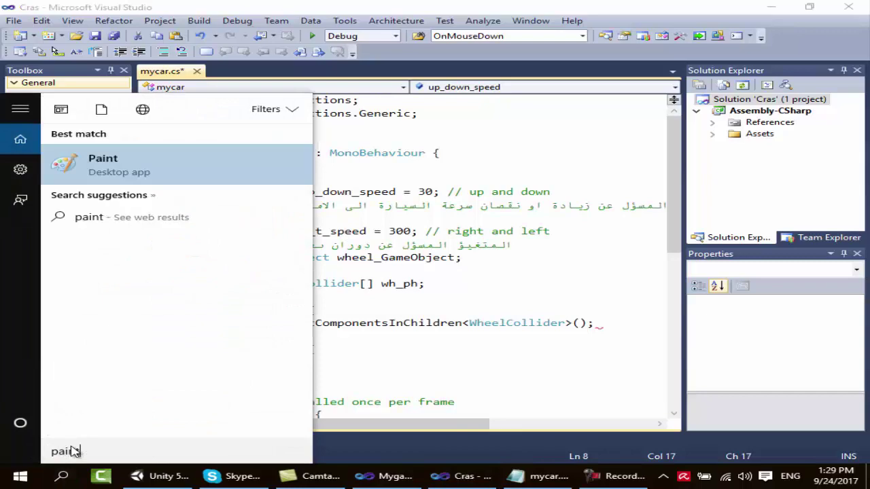
text(nt)
click(116, 151)
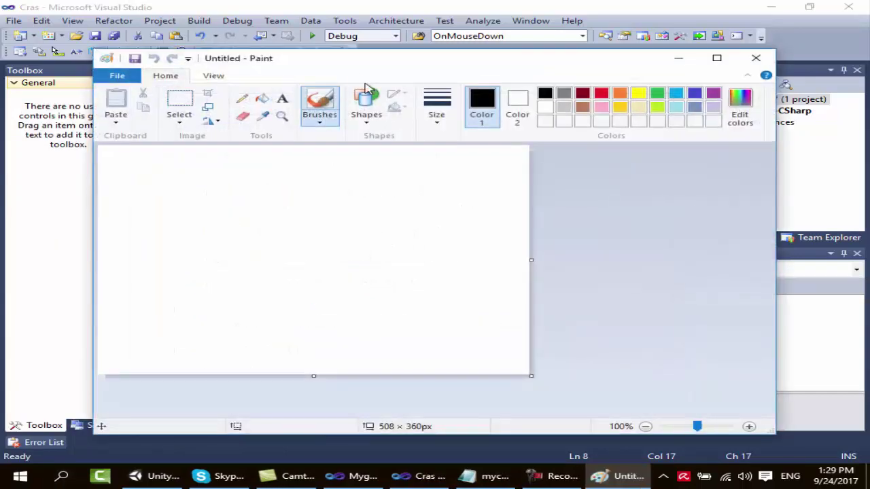
Draw a cross of horizontal and vertical lines with arrowheads on all four ends.
drag(325, 70, 729, 68)
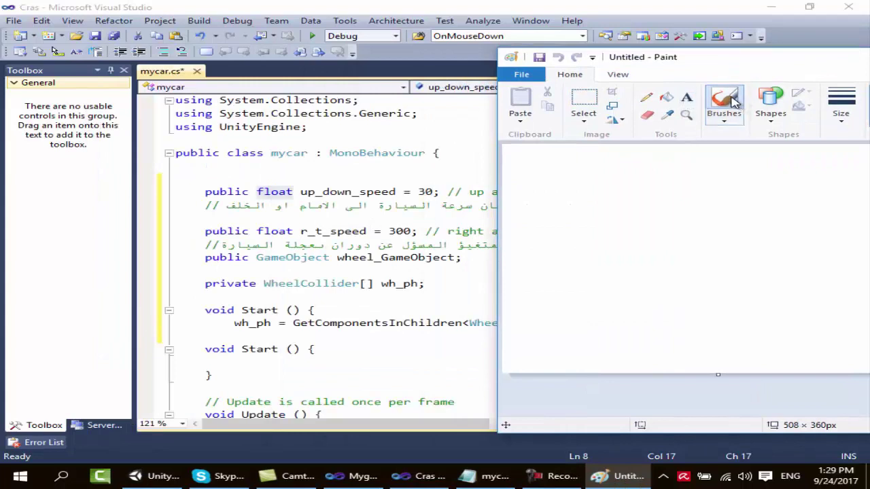
mouse_move(546, 230)
mouse_down()
mouse_move(809, 222)
mouse_move(839, 236)
mouse_up()
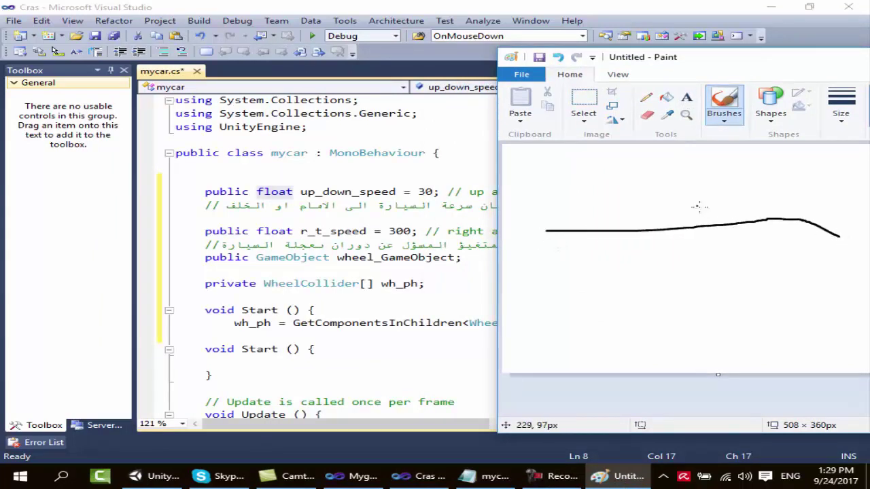
drag(660, 167, 678, 346)
drag(671, 169, 648, 183)
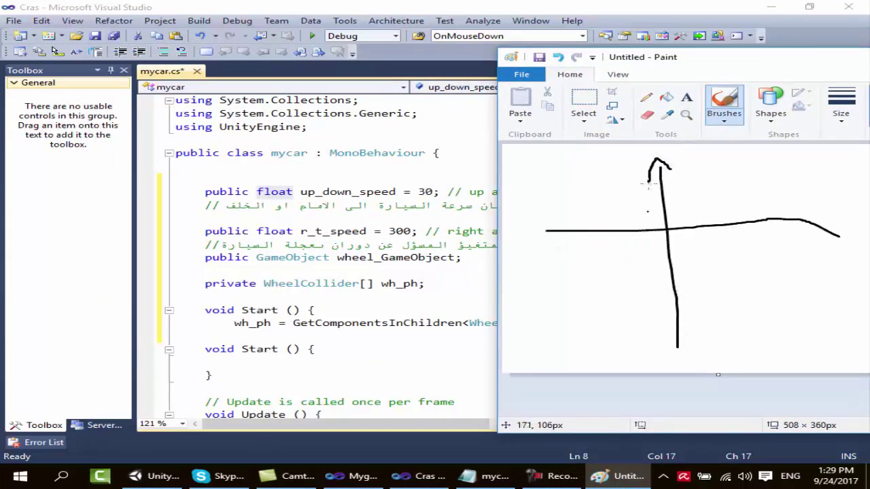
drag(663, 350, 704, 335)
drag(828, 214, 808, 255)
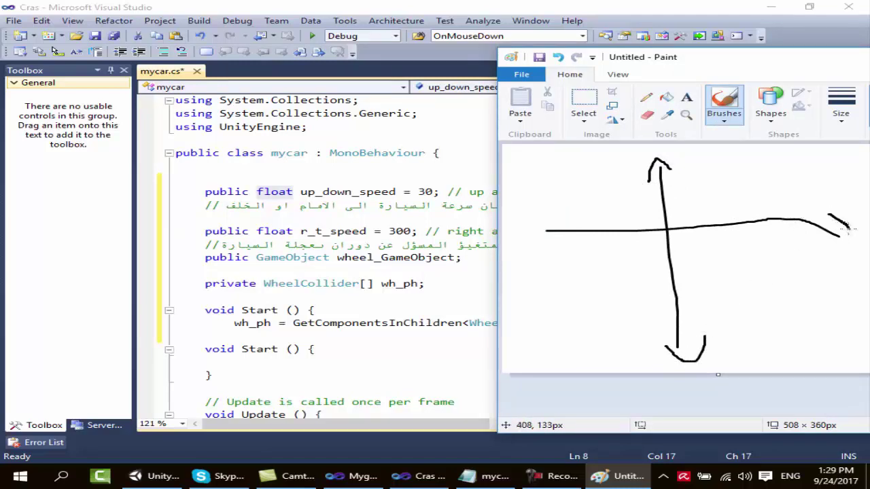
mouse_move(554, 219)
mouse_down()
mouse_move(534, 239)
mouse_move(555, 245)
mouse_up()
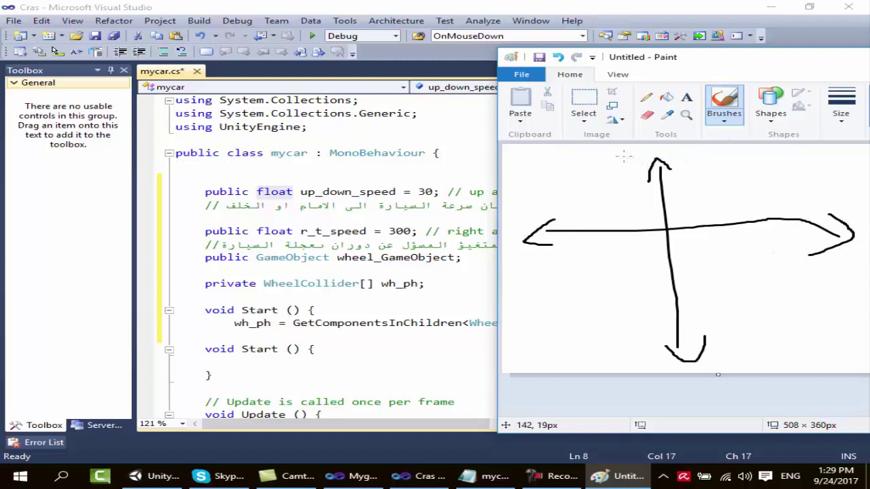
Sketch wheel and box shapes near the top and bottom arrows and touch up the arrowheads.
drag(641, 145, 651, 145)
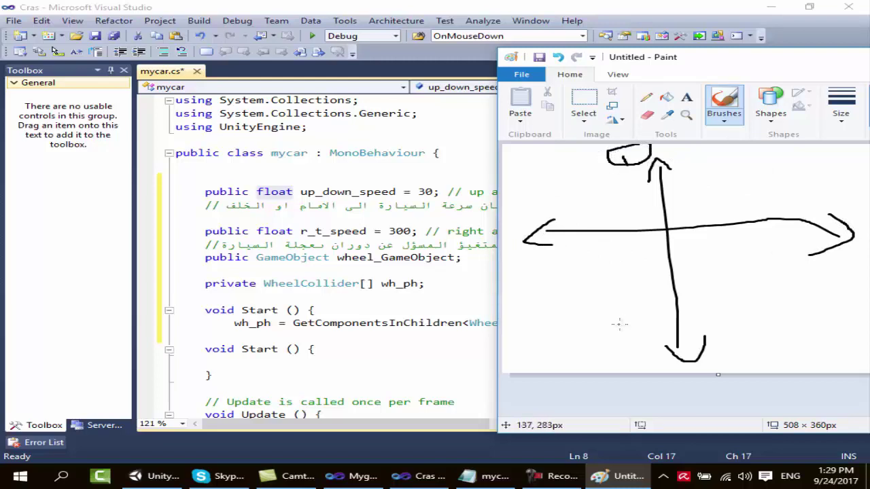
mouse_move(621, 334)
mouse_down()
mouse_move(620, 347)
mouse_move(653, 348)
mouse_up()
mouse_move(645, 315)
mouse_down()
mouse_move(600, 319)
mouse_move(651, 348)
mouse_up()
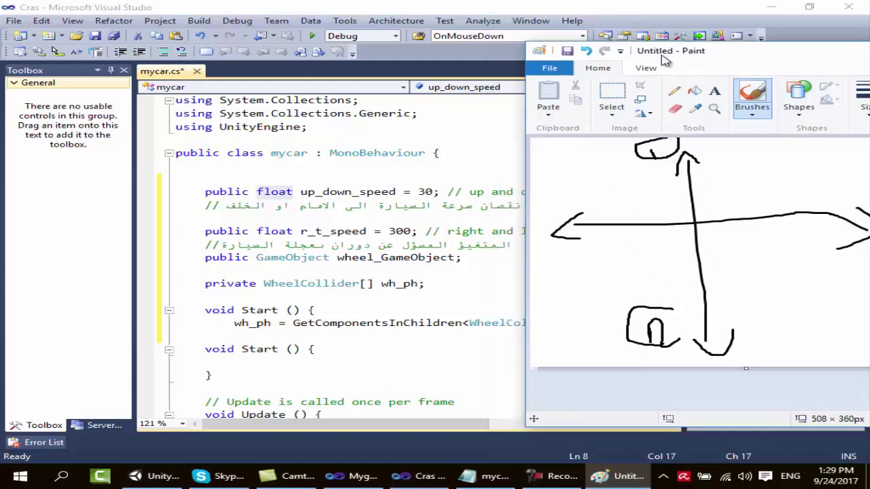
drag(639, 60, 715, 48)
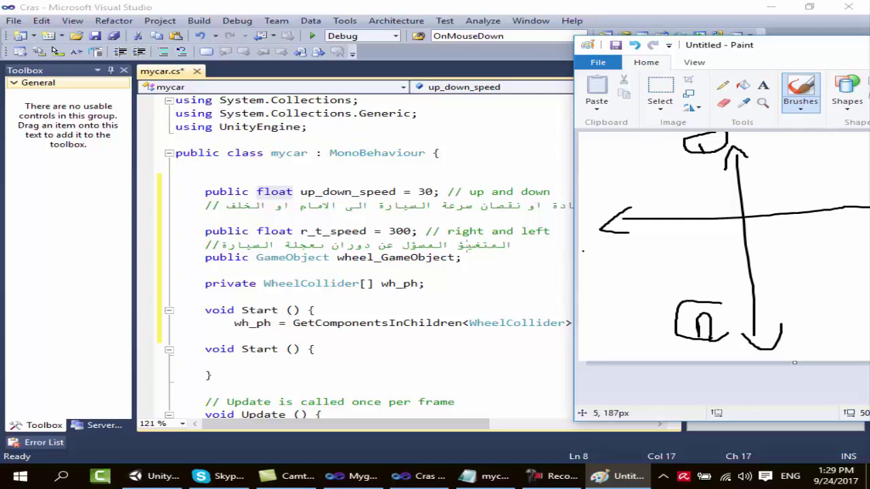
mouse_move(591, 216)
mouse_down()
mouse_move(610, 221)
mouse_move(603, 243)
mouse_up()
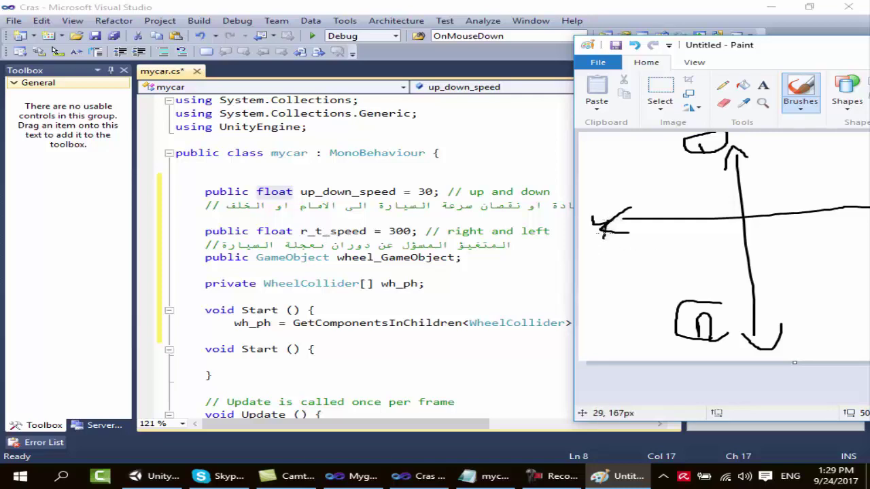
drag(741, 48, 618, 59)
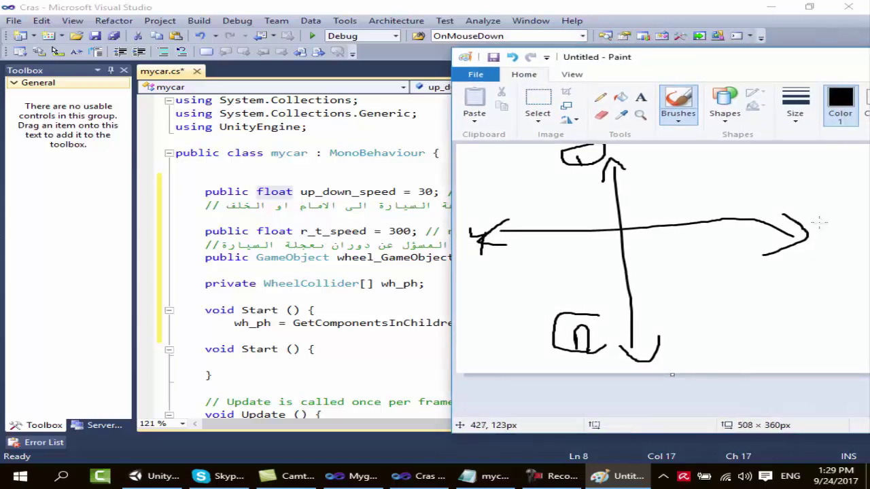
drag(818, 223, 822, 237)
Draw an oval, wedge, circle and loop to the right, then return to Visual Studio.
mouse_move(734, 170)
mouse_down()
mouse_move(712, 188)
mouse_move(740, 178)
mouse_move(723, 161)
mouse_move(763, 162)
mouse_up()
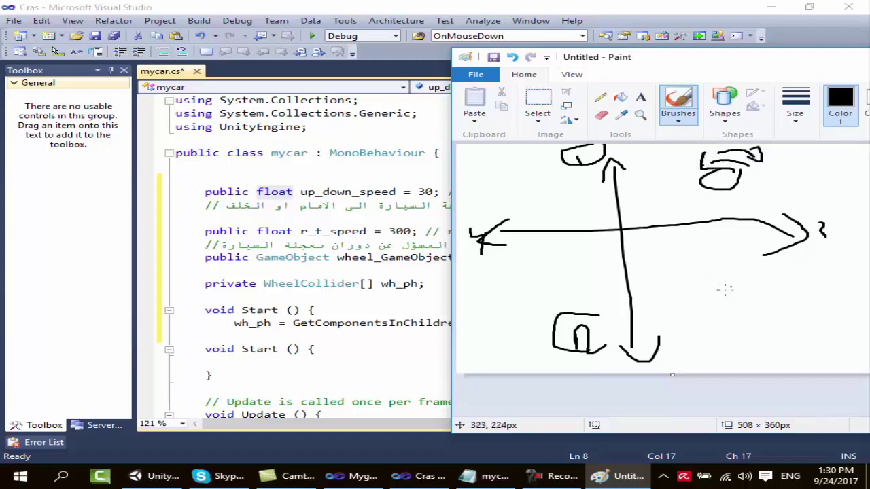
mouse_move(720, 257)
mouse_down()
mouse_move(713, 291)
mouse_move(721, 282)
mouse_up()
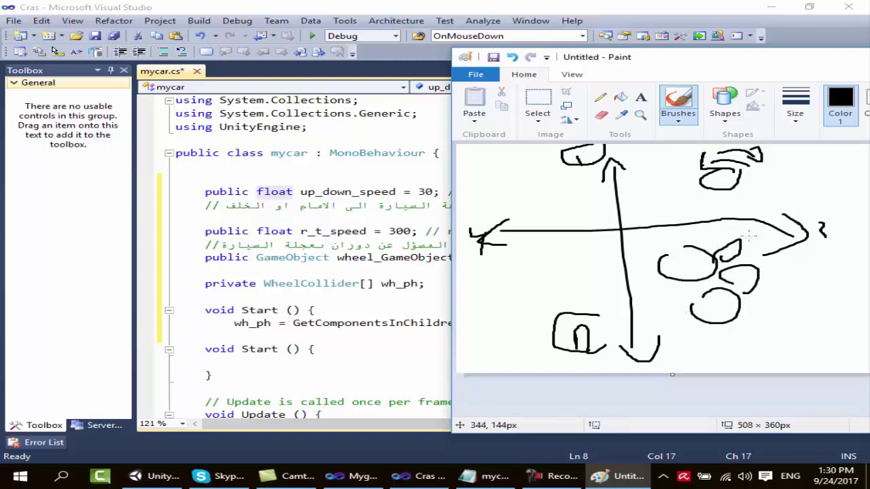
drag(748, 236, 711, 244)
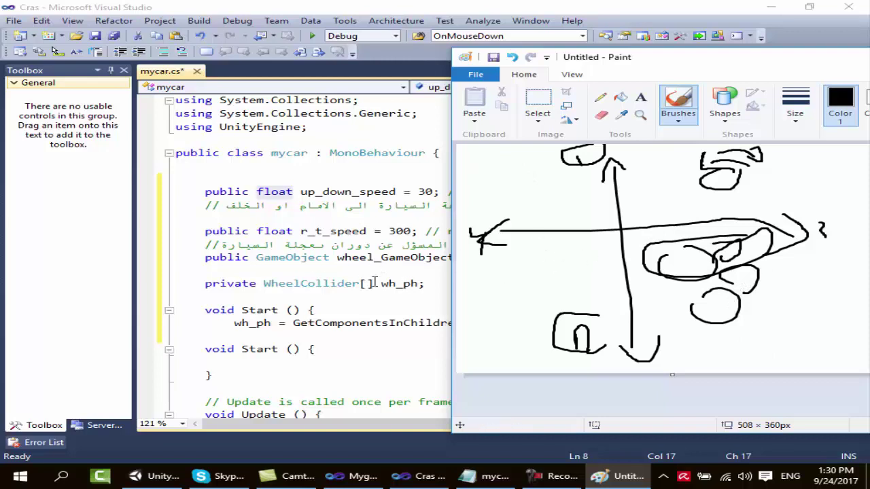
click(331, 235)
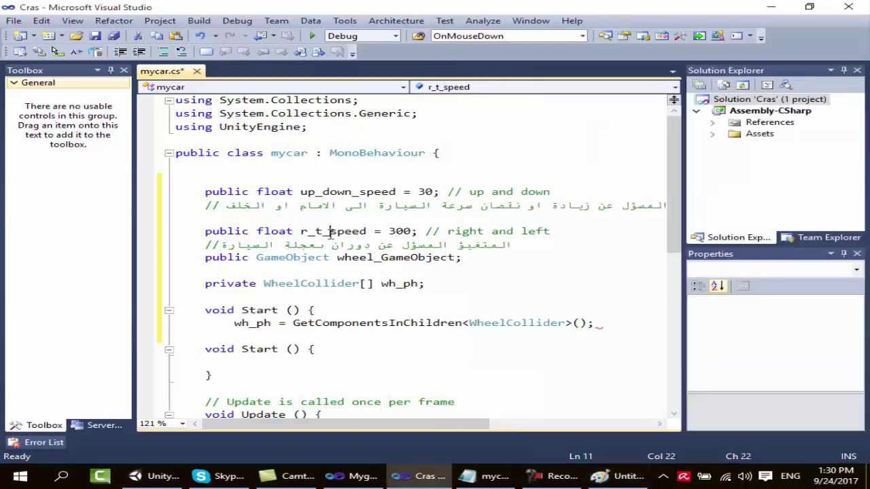
Insert blank lines above the wheel_GameObject field in mycar.cs.
click(397, 261)
double_click(397, 261)
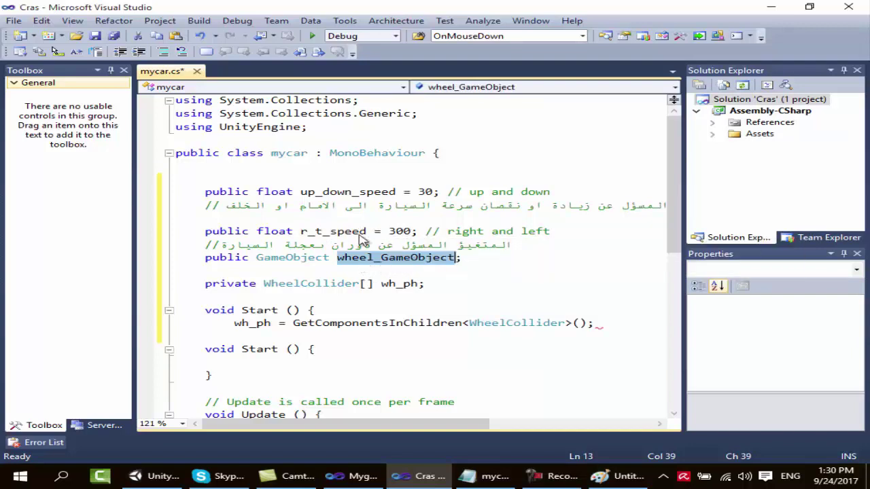
click(200, 260)
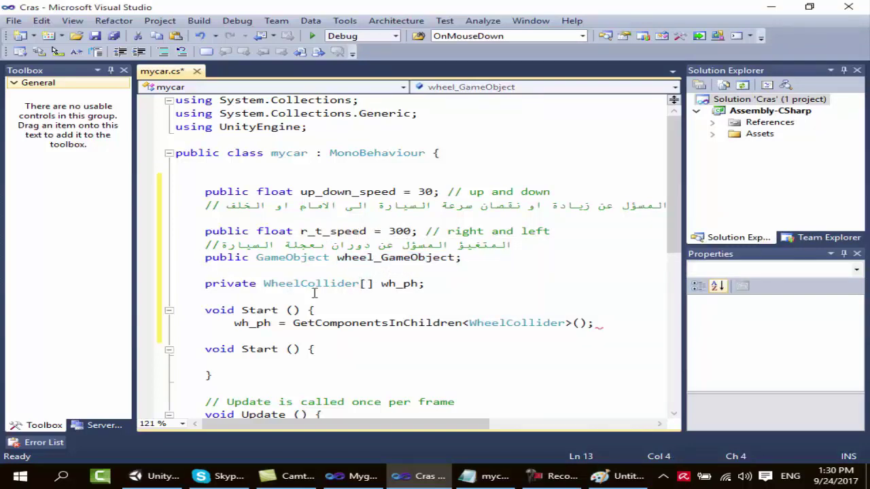
key(Return)
key(Return)
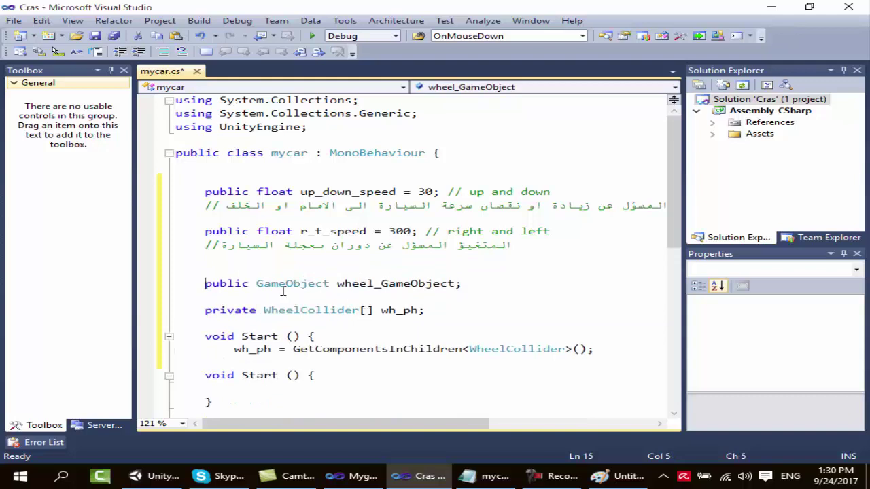
double_click(285, 291)
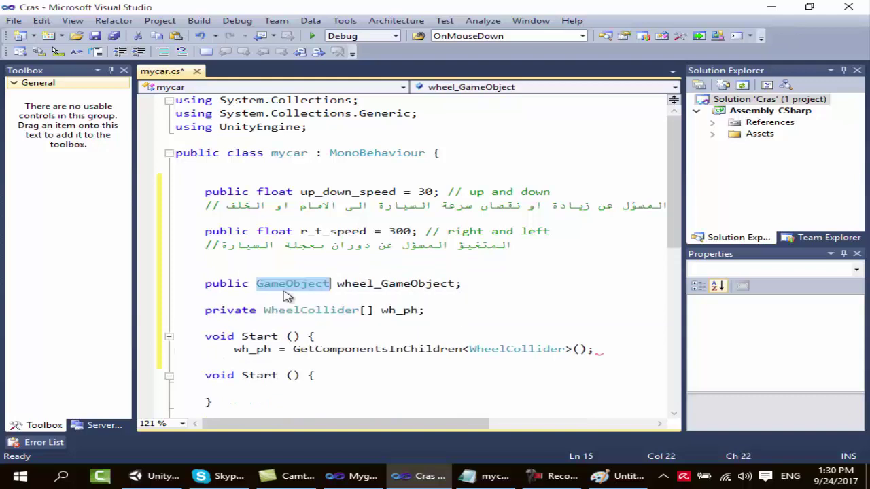
click(401, 291)
double_click(399, 289)
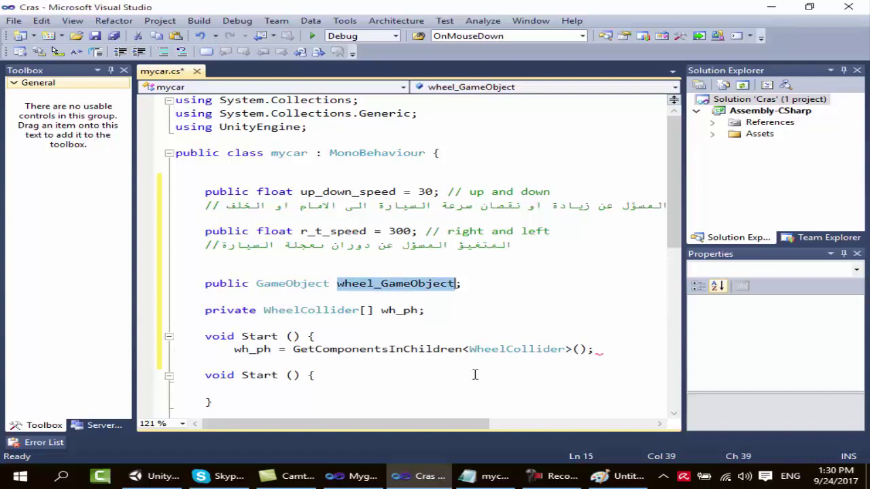
Delete the duplicate Start() header and wh_ph line from mycar.cs.
mouse_move(476, 481)
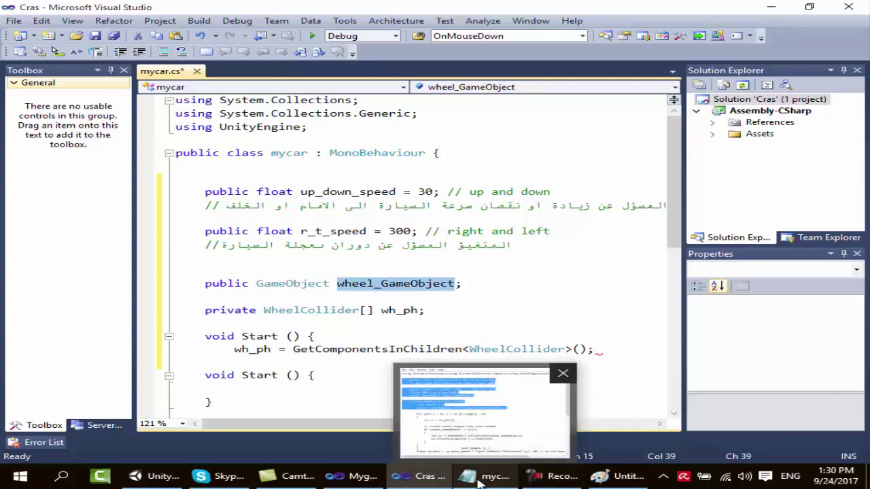
double_click(324, 311)
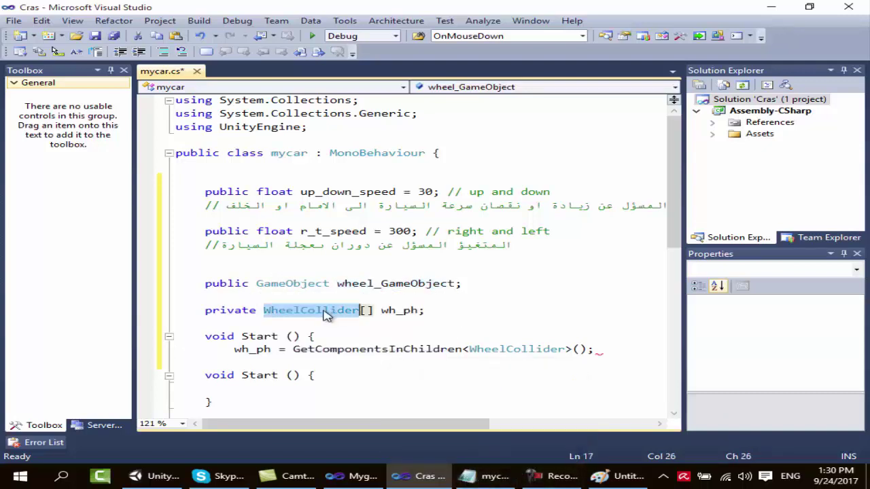
scroll(325, 313, down, 1)
scroll(282, 326, down, 1)
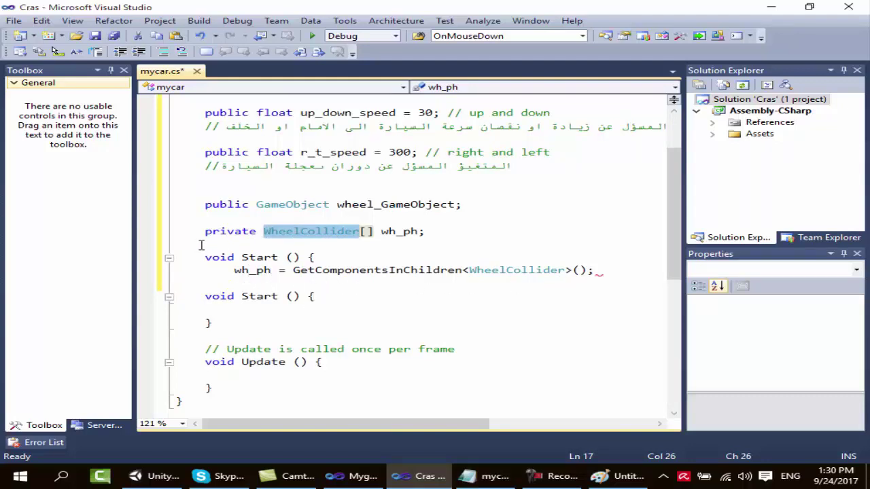
drag(202, 242, 207, 282)
key(Delete)
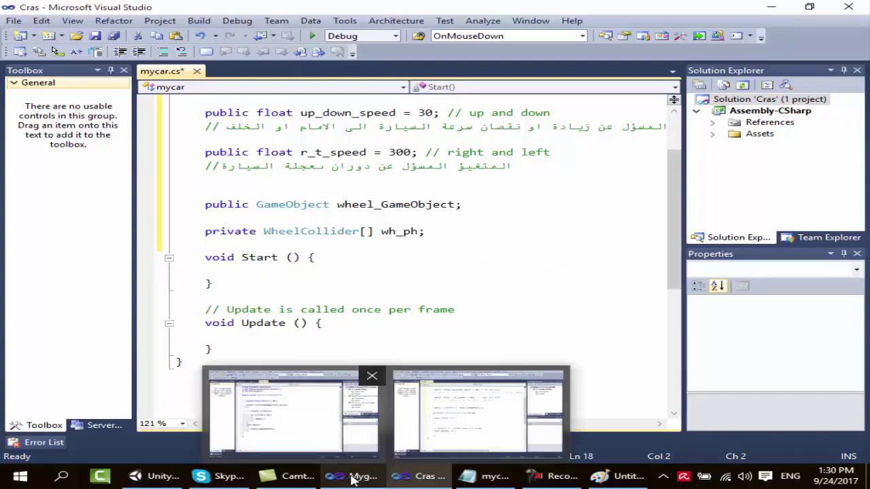
Close the extra Mygame2 Visual Studio window, check the Cube in Unity, then bring up mycar.txt.
click(337, 483)
click(862, 7)
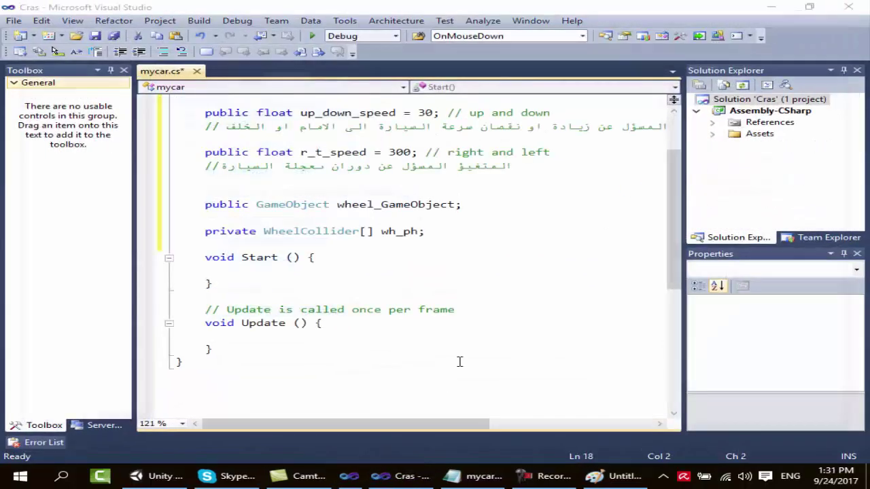
click(163, 476)
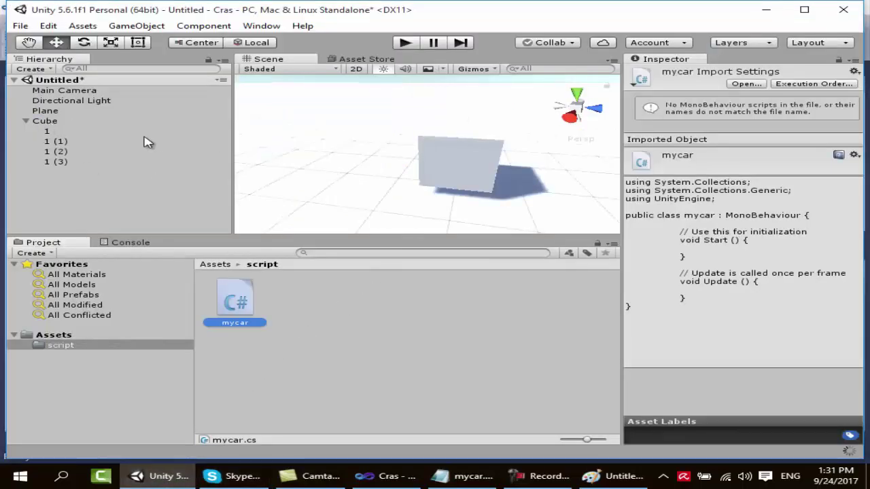
click(46, 122)
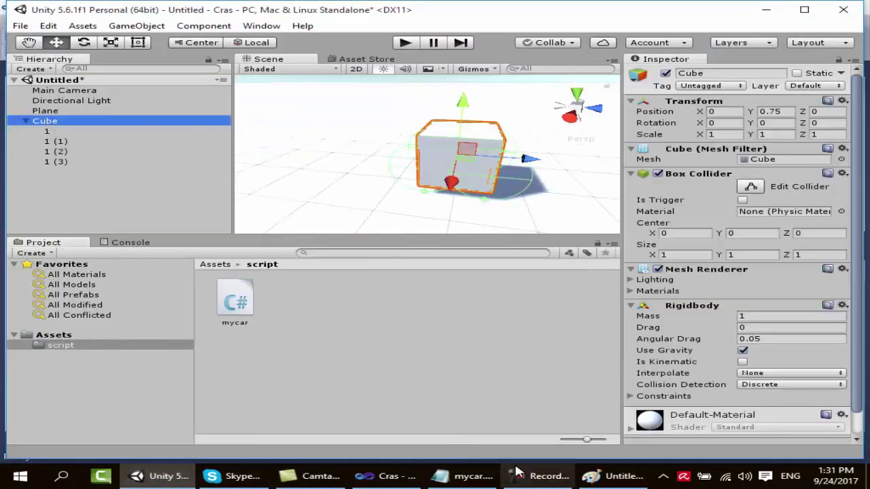
click(398, 479)
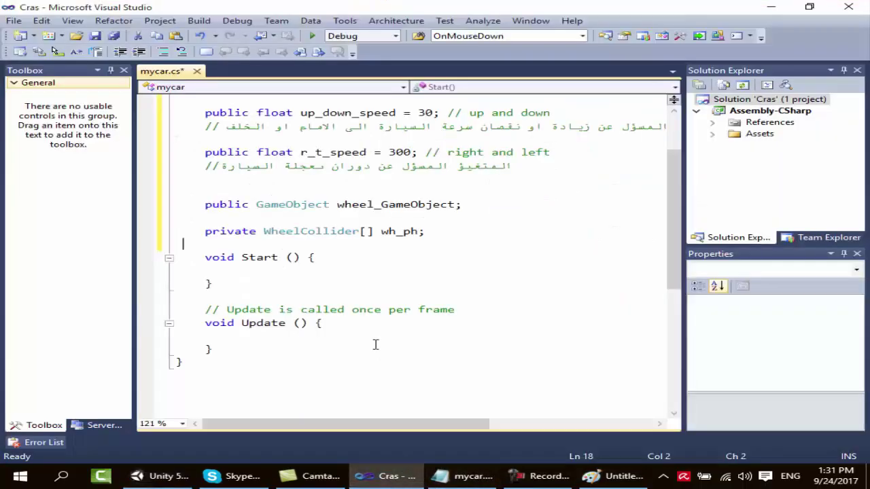
click(469, 476)
Select the mycar.txt wheel-setup code from the wh_ph assignment through the for loop.
scroll(241, 254, down, 2)
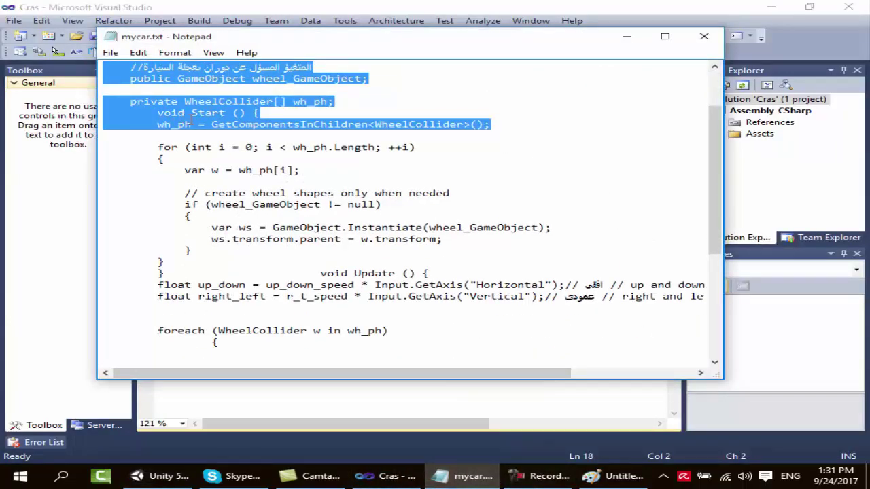
scroll(192, 121, up, 1)
click(232, 159)
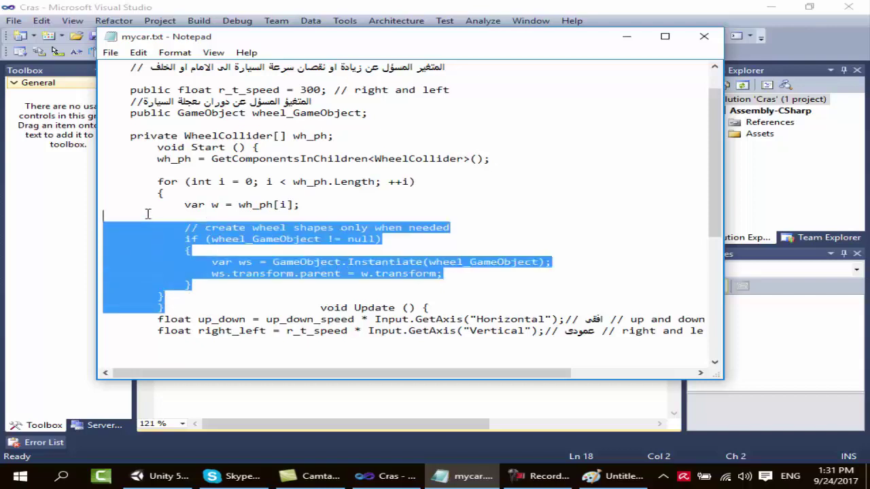
drag(170, 308, 139, 193)
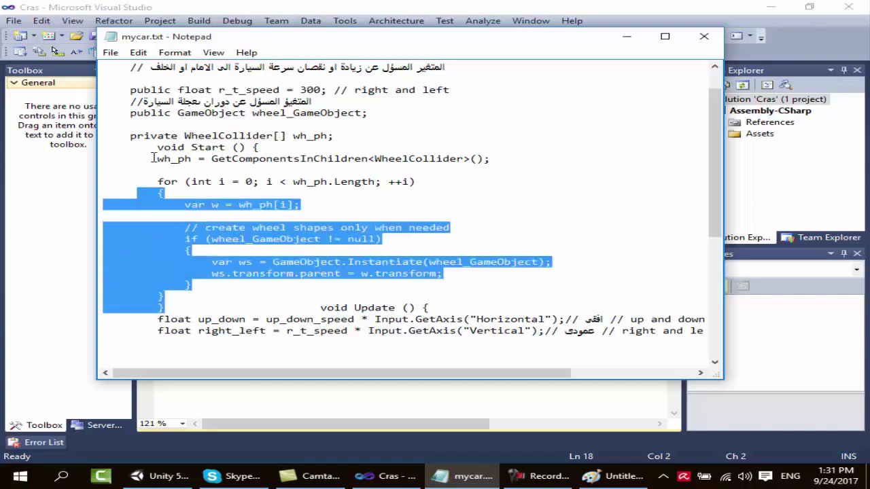
click(253, 147)
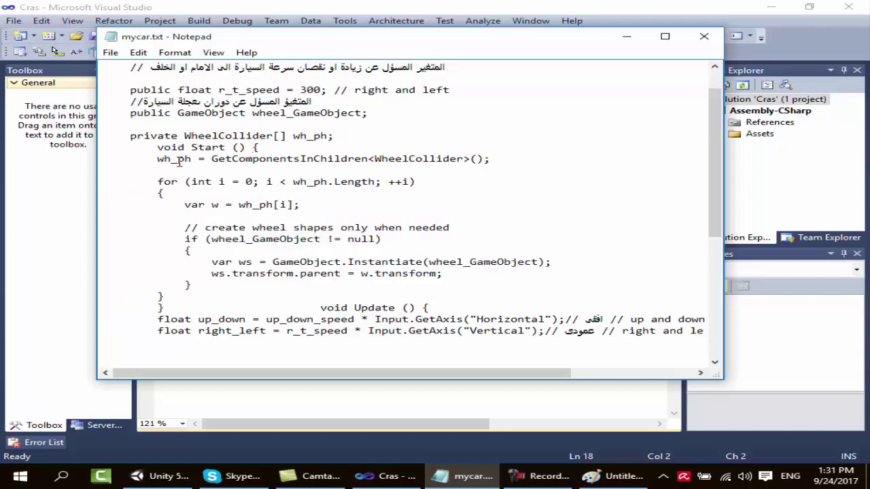
drag(157, 159, 195, 294)
key(ctrl+c)
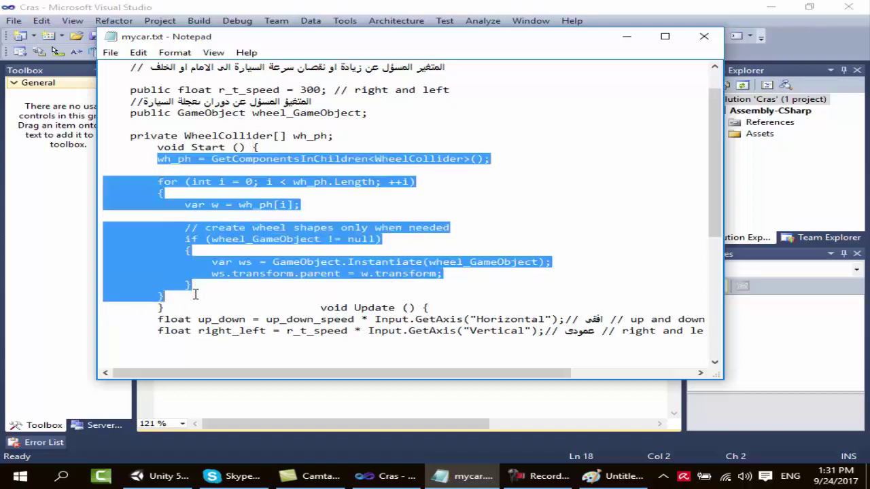
Paste the wheel-setup code into mycar.cs's empty Start() and review the wh_ph uses.
click(241, 401)
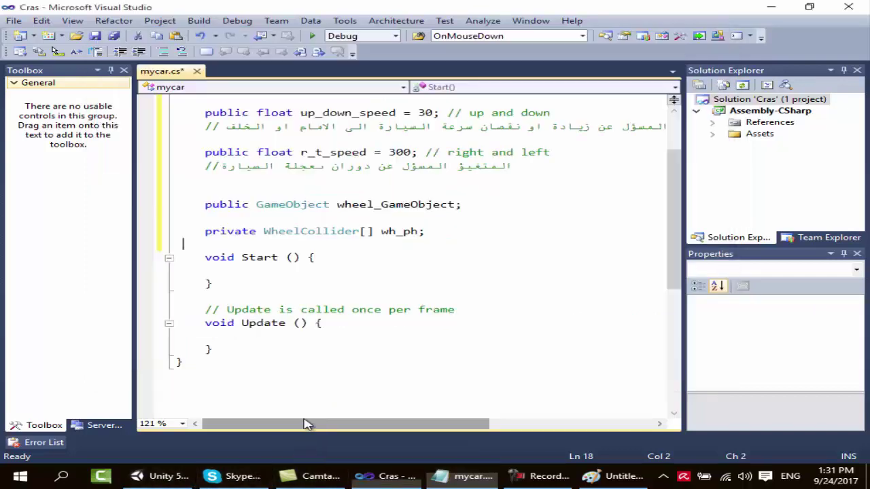
click(234, 270)
key(ctrl+v)
scroll(336, 322, down, 3)
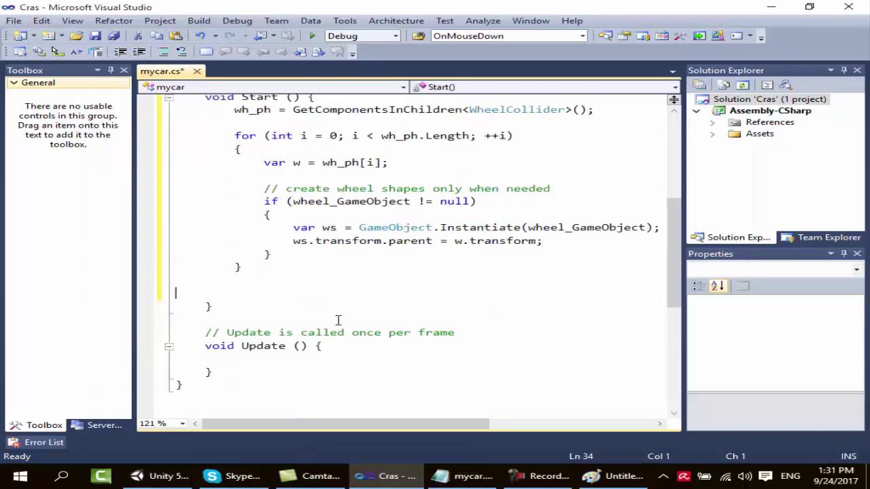
ctrl+scroll(469, 286, up, 2)
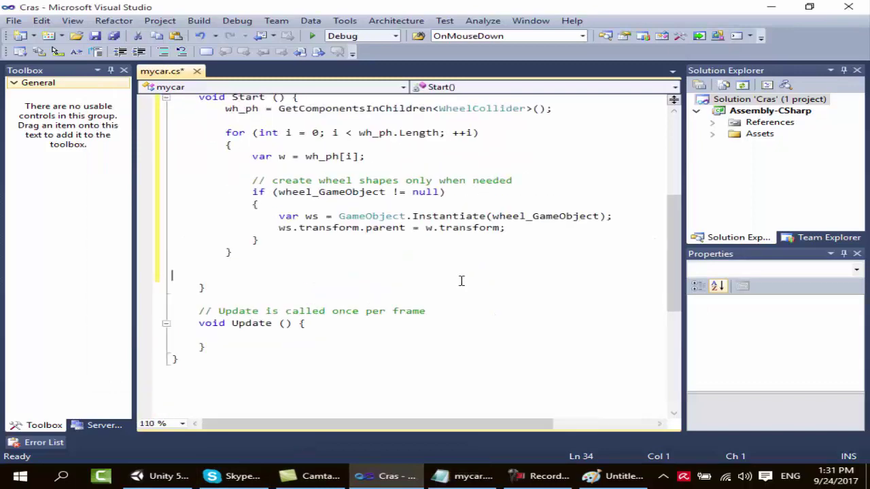
ctrl+scroll(457, 278, down, 3)
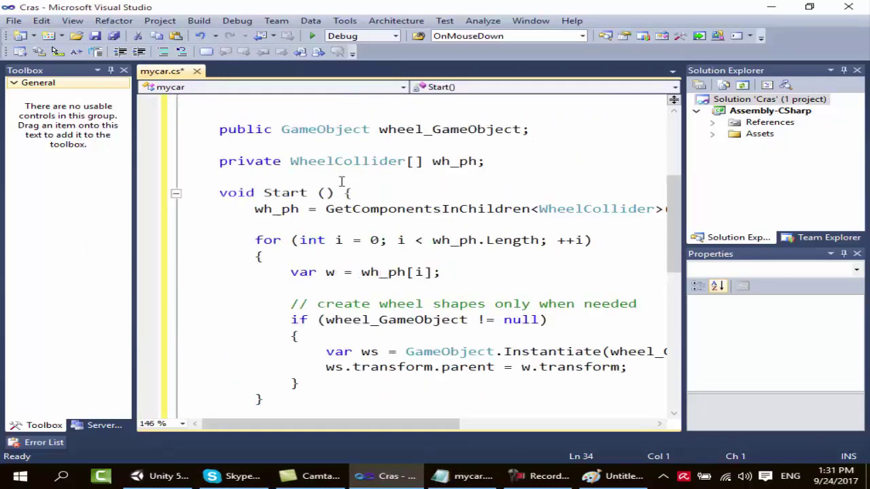
double_click(238, 181)
scroll(258, 204, up, 3)
scroll(285, 224, up, 1)
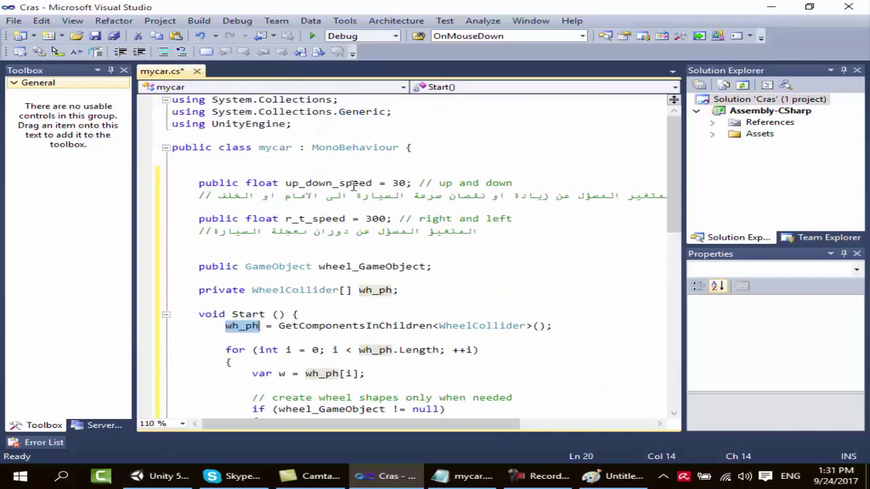
scroll(307, 249, down, 2)
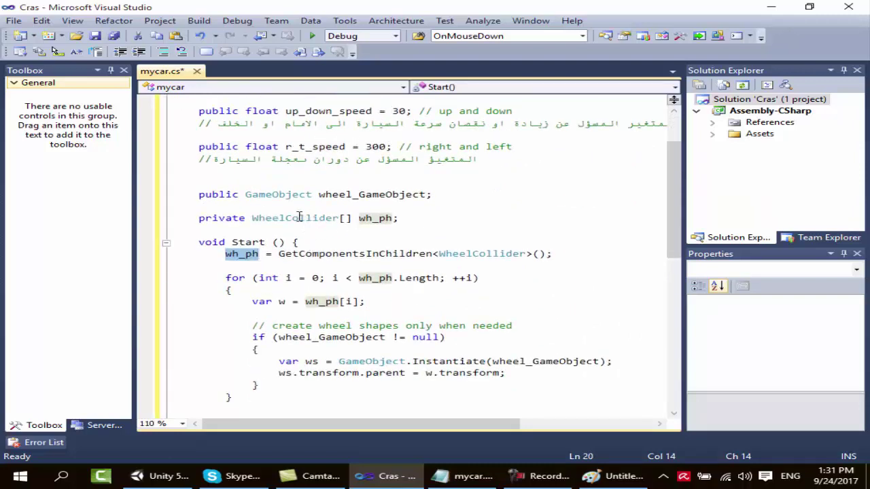
mouse_move(268, 215)
mouse_move(419, 279)
Review the wh_ph wheel loop and its index in the mycar Start() code.
click(283, 303)
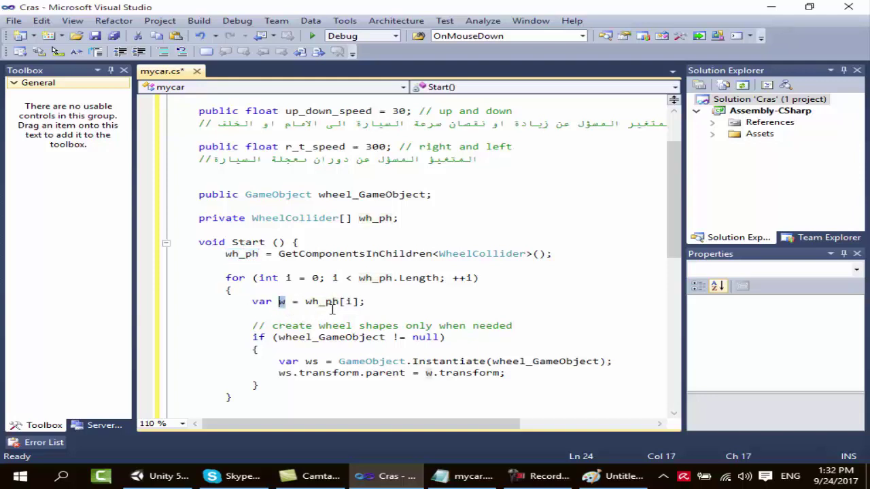
click(326, 304)
double_click(326, 303)
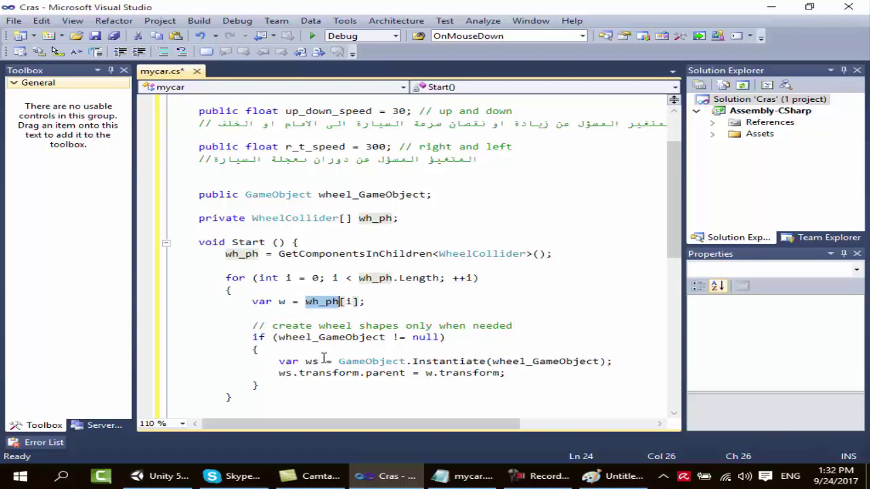
mouse_move(314, 223)
click(348, 301)
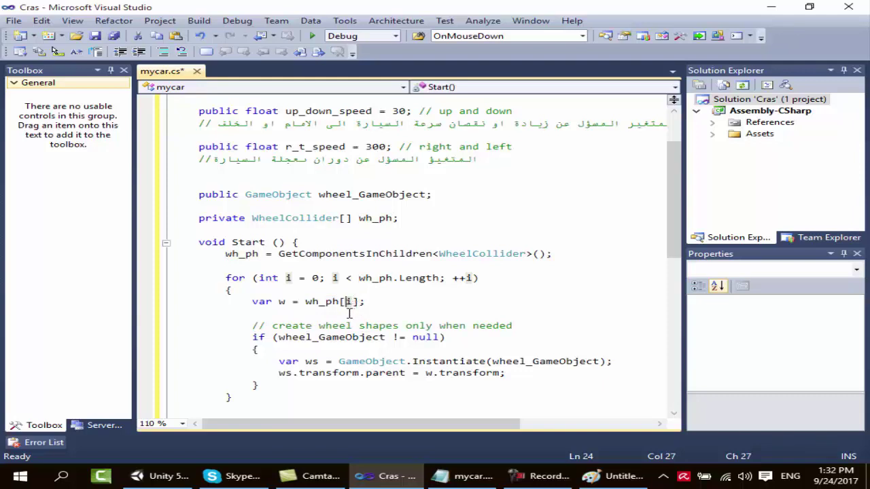
Examine the wheel_GameObject null check and the ws Instantiate and transform lines.
double_click(292, 340)
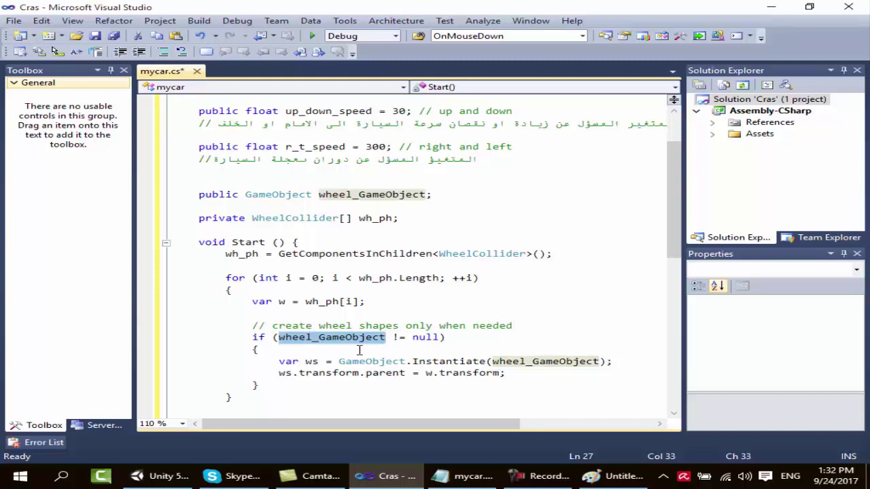
double_click(312, 362)
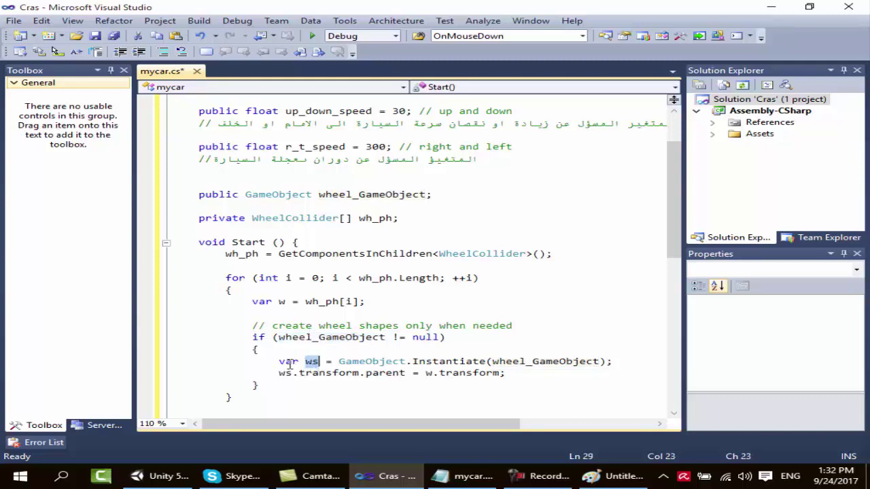
double_click(373, 364)
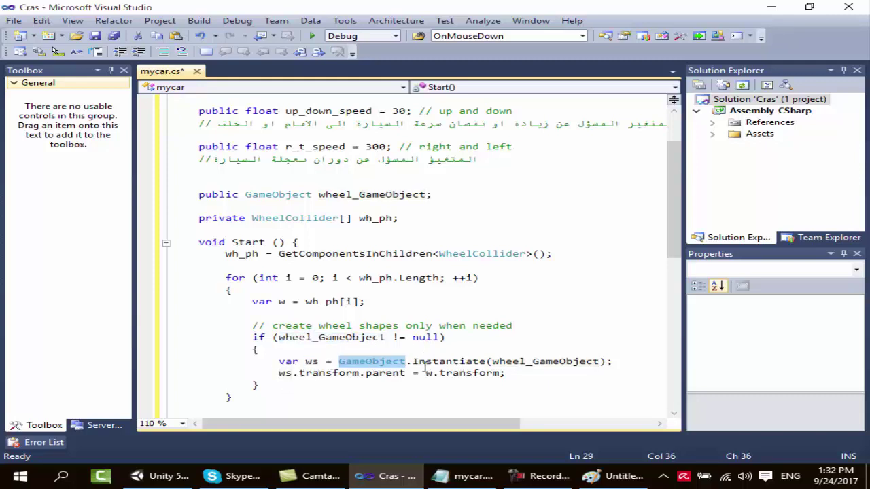
double_click(523, 362)
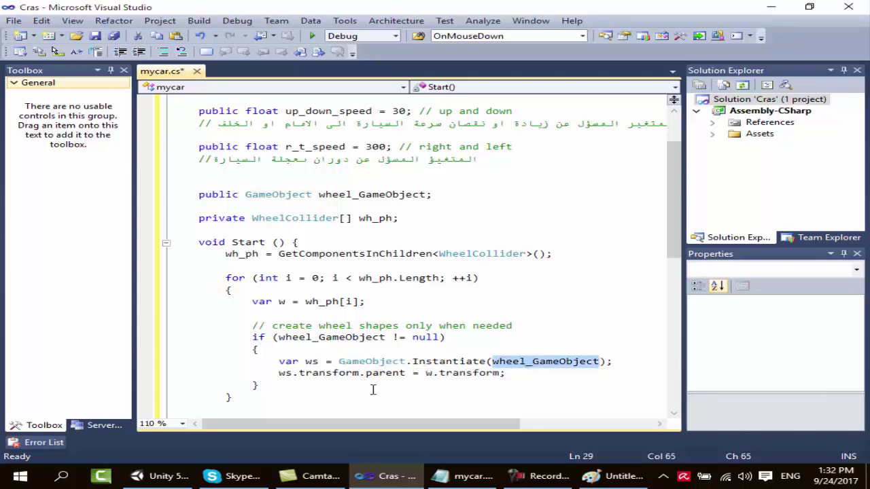
click(279, 373)
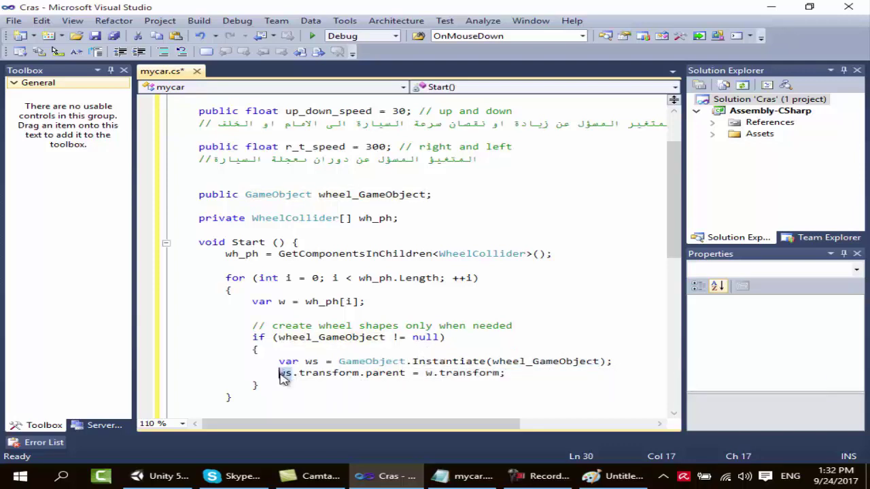
double_click(317, 379)
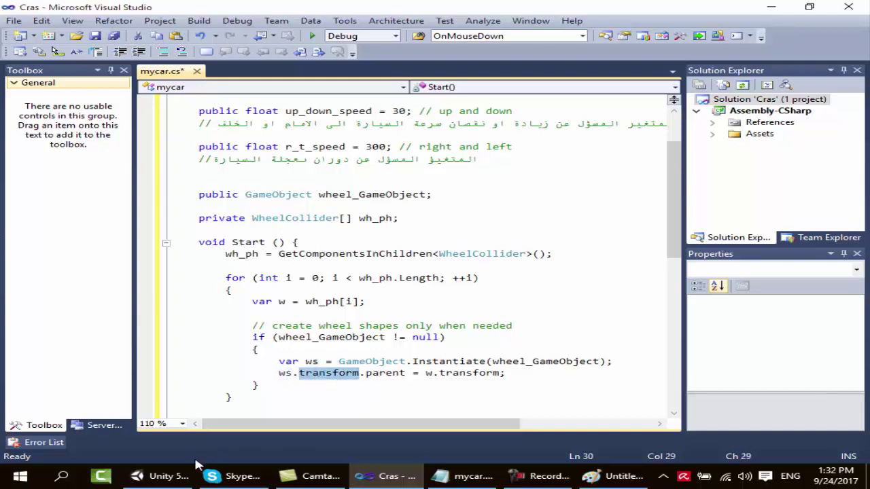
Glance at Unity, then recheck the GameObject Instantiate call and parent line in the script.
click(175, 474)
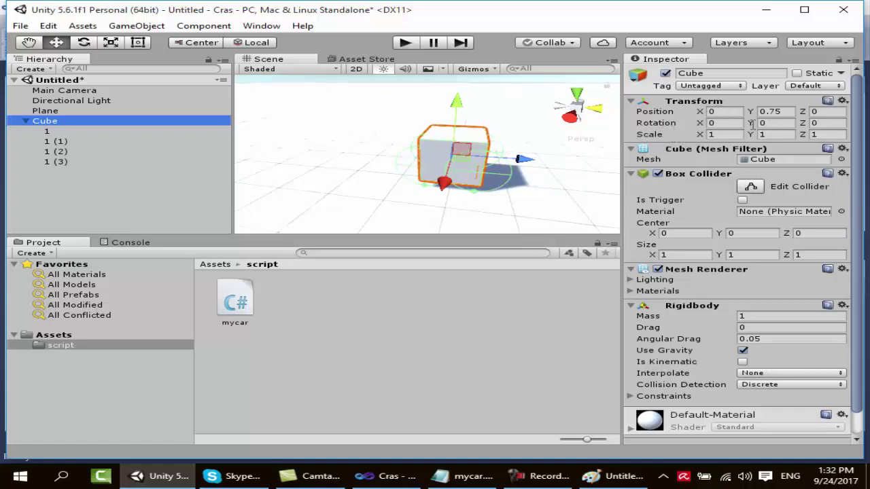
click(408, 479)
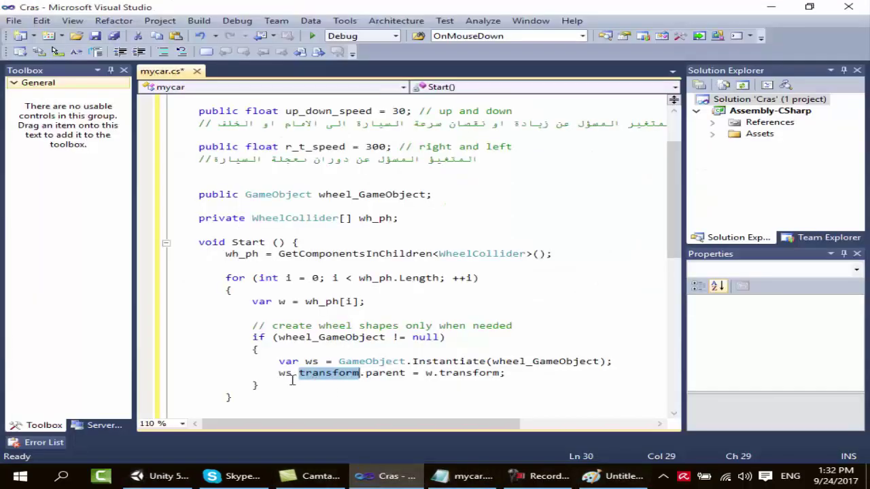
click(379, 373)
click(405, 361)
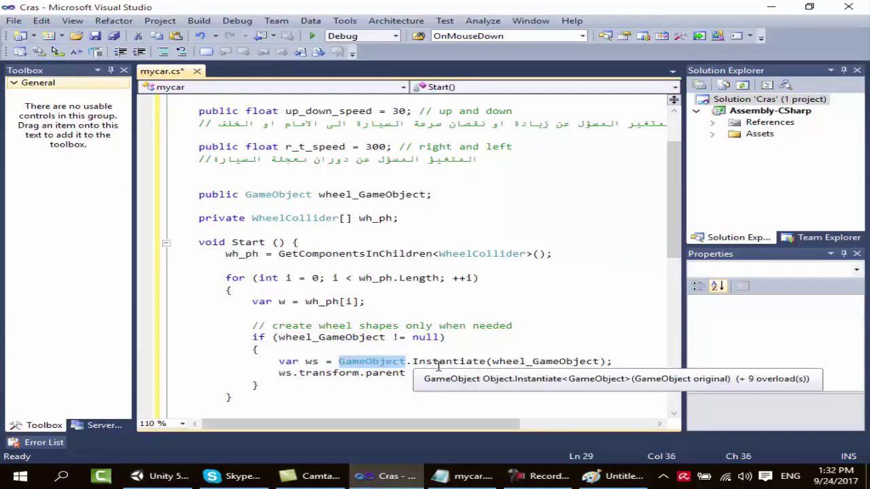
double_click(510, 362)
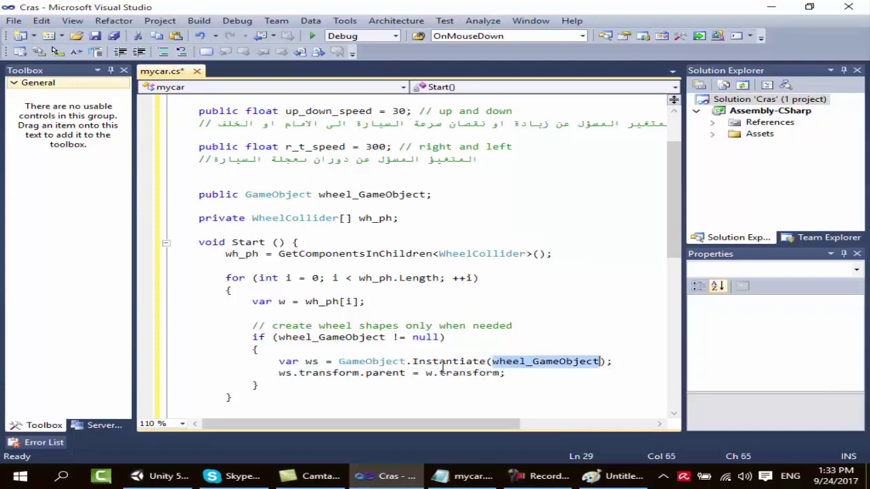
double_click(391, 374)
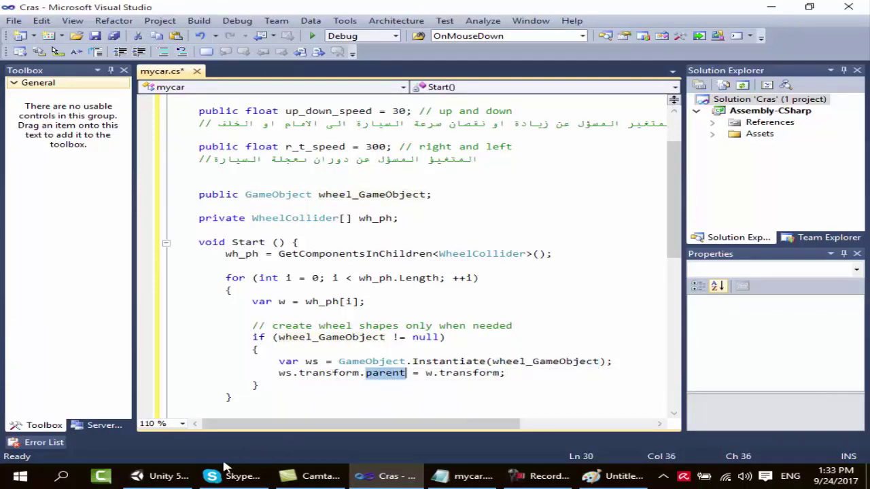
Compare wheel 1 (1)'s Wheel Collider in Unity with the w transform assignment, ending in Unity.
click(178, 476)
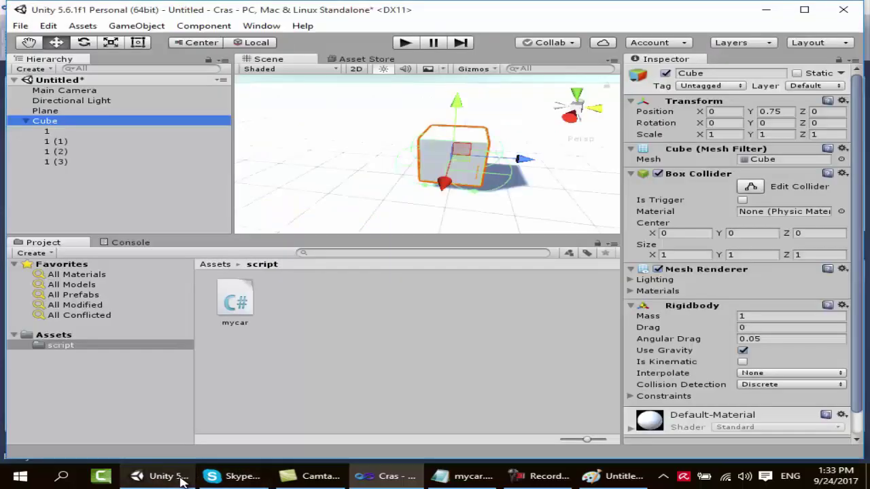
click(58, 140)
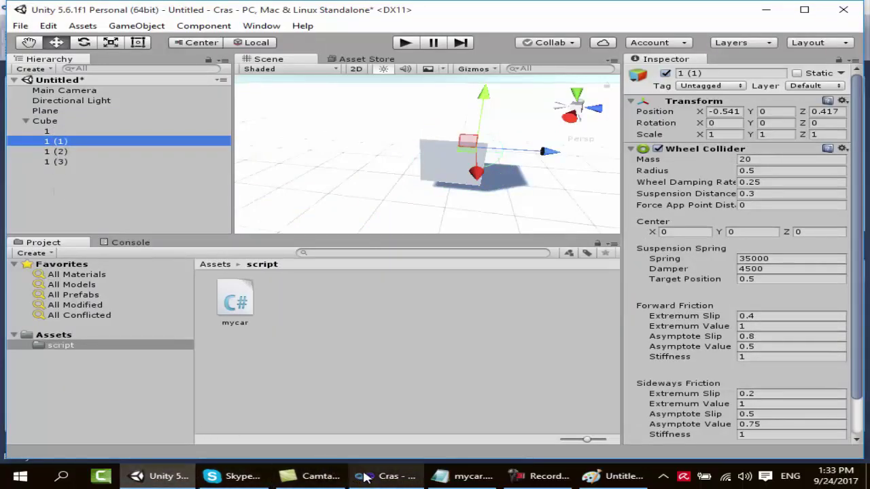
click(391, 476)
click(426, 373)
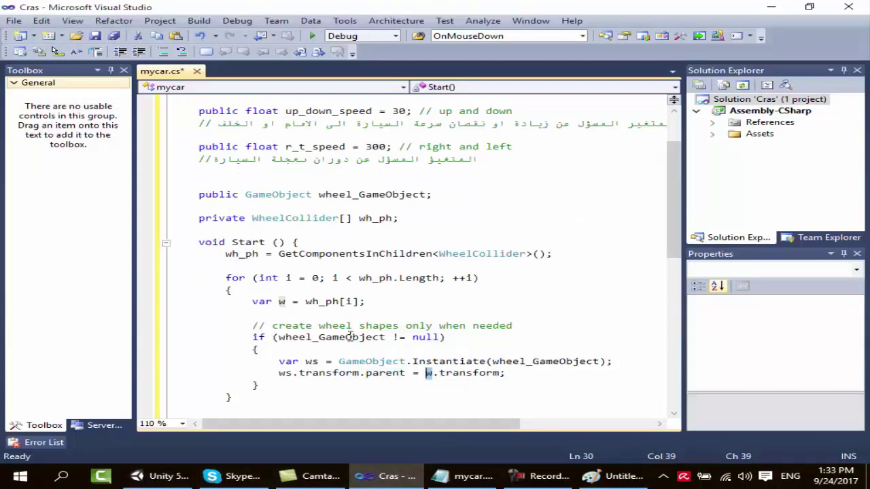
double_click(470, 373)
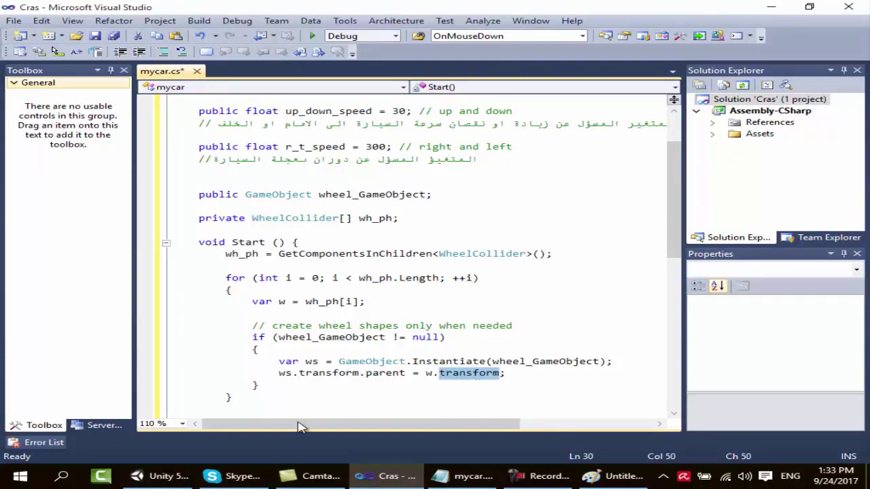
click(166, 476)
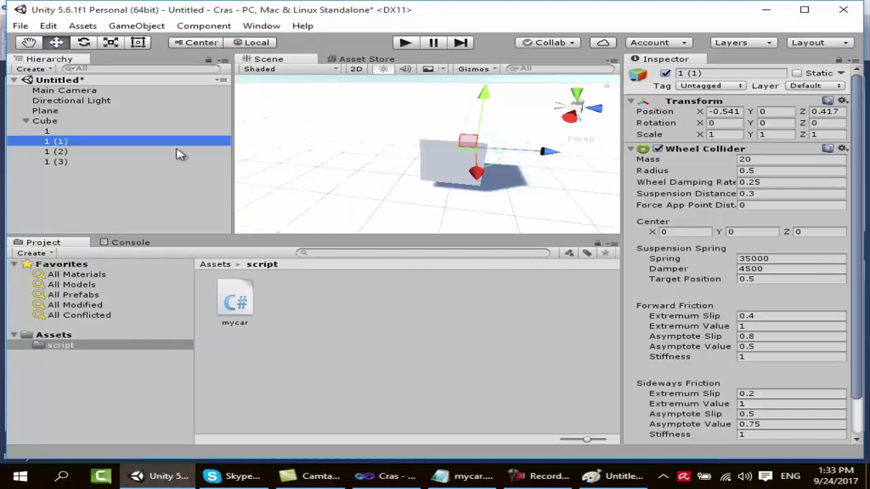
Drop the mycar script onto Cube and confirm its Mycar (Script) component in the Inspector.
mouse_move(502, 180)
alt+mouse_down()
mouse_move(40, 107)
mouse_move(449, 171)
alt+mouse_up()
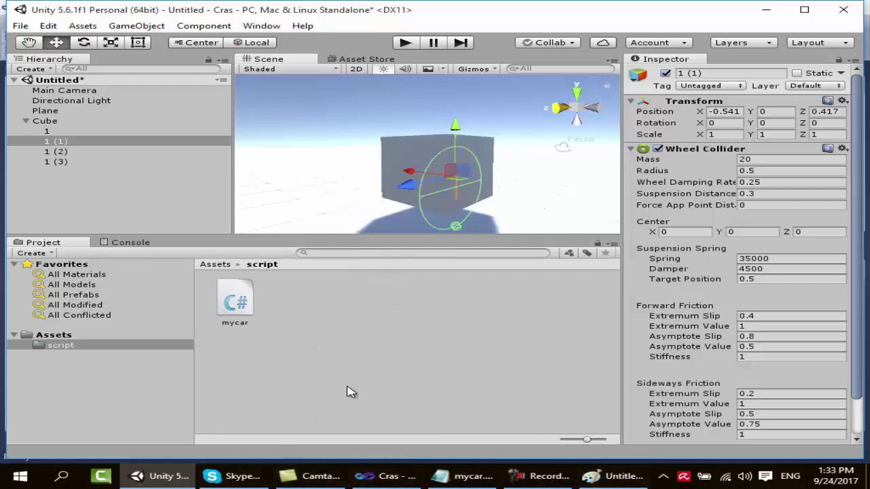
drag(237, 300, 46, 128)
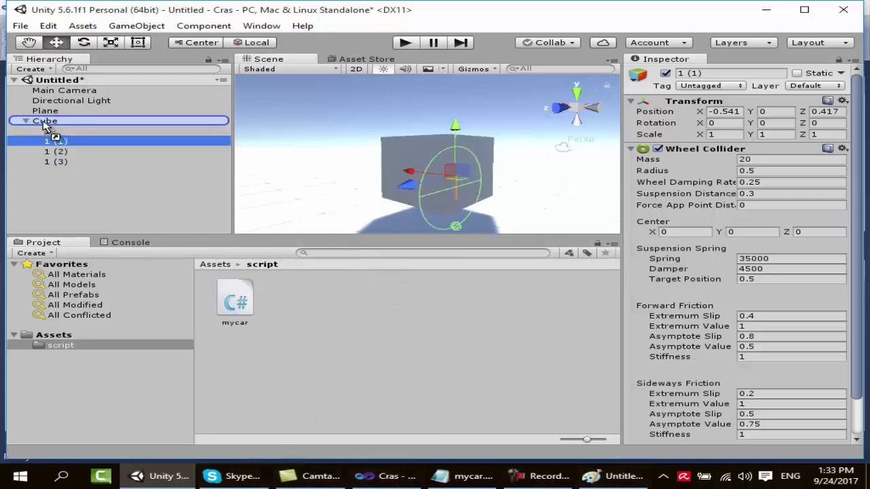
scroll(468, 170, down, 2)
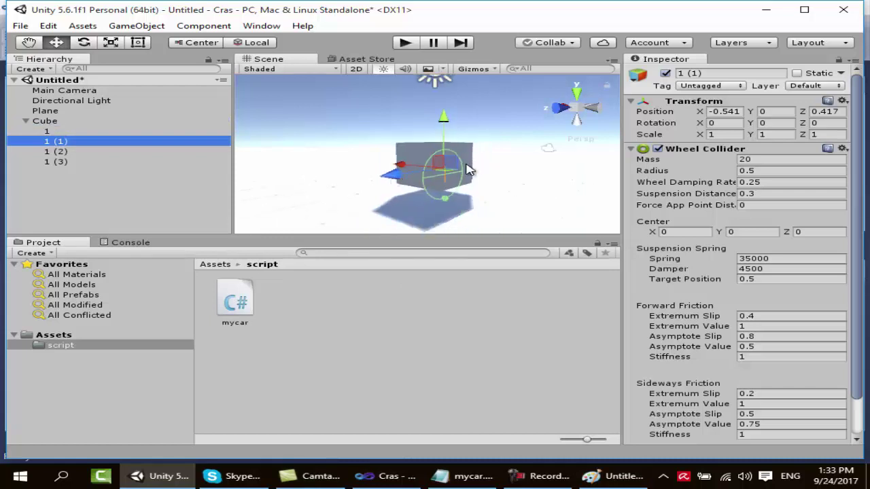
click(81, 123)
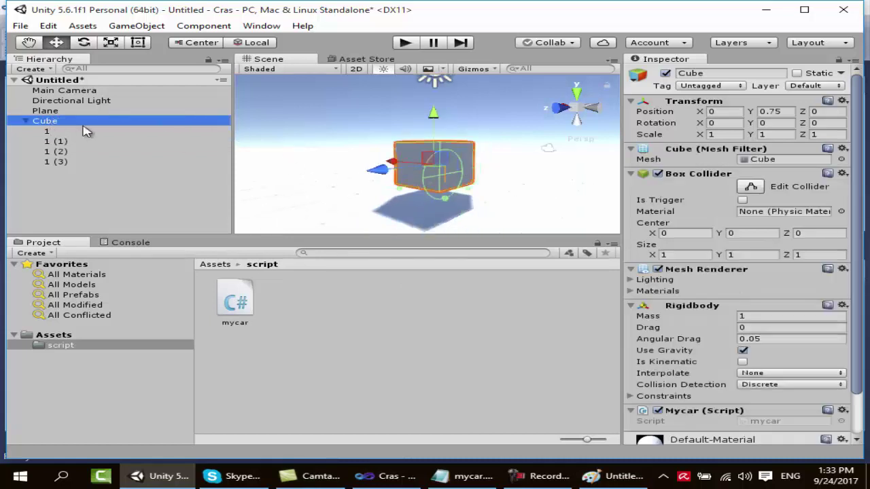
scroll(747, 333, down, 3)
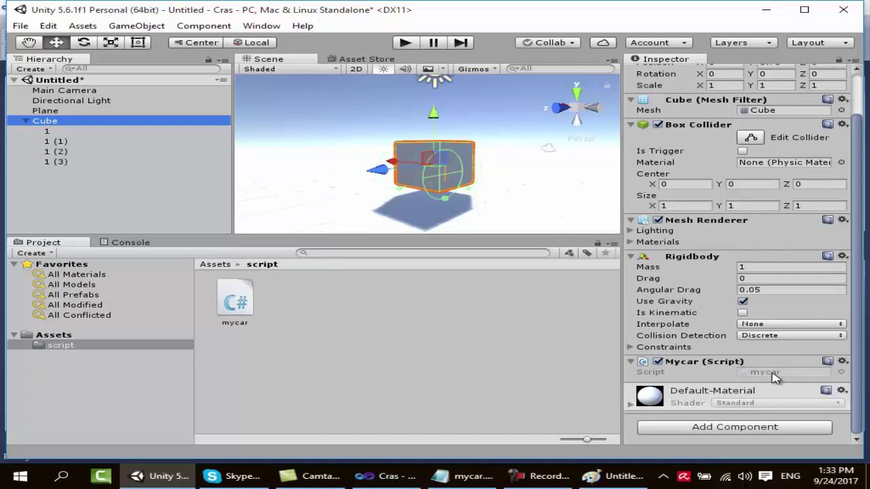
scroll(724, 344, up, 1)
scroll(722, 342, down, 1)
Check the wh_ph line in the mycar.txt notes, then save mycar.cs and close Visual Studio.
click(462, 476)
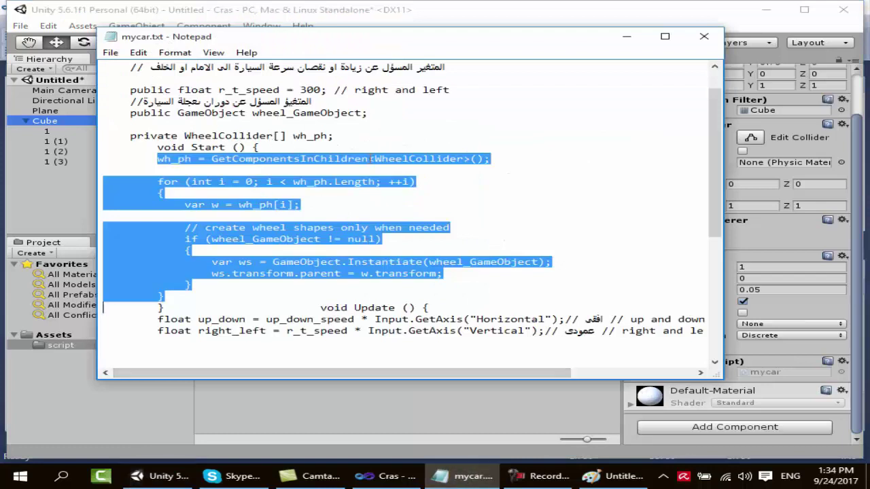
drag(335, 136, 91, 136)
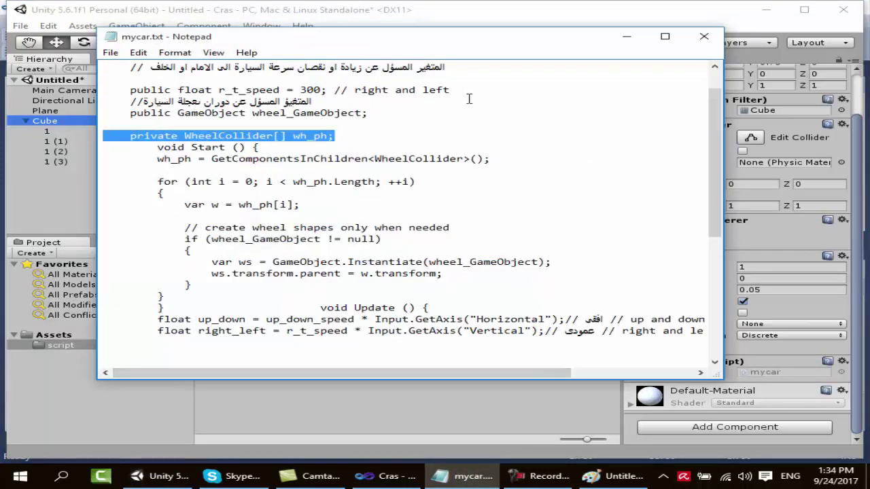
click(385, 476)
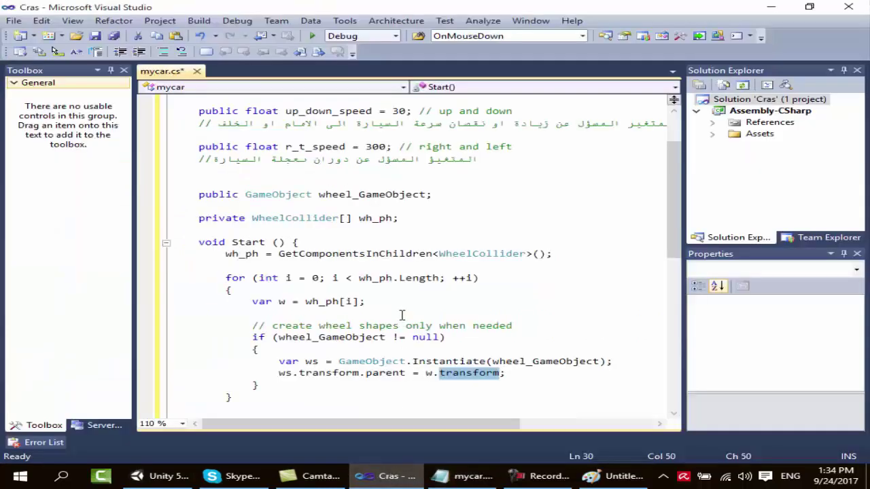
click(297, 206)
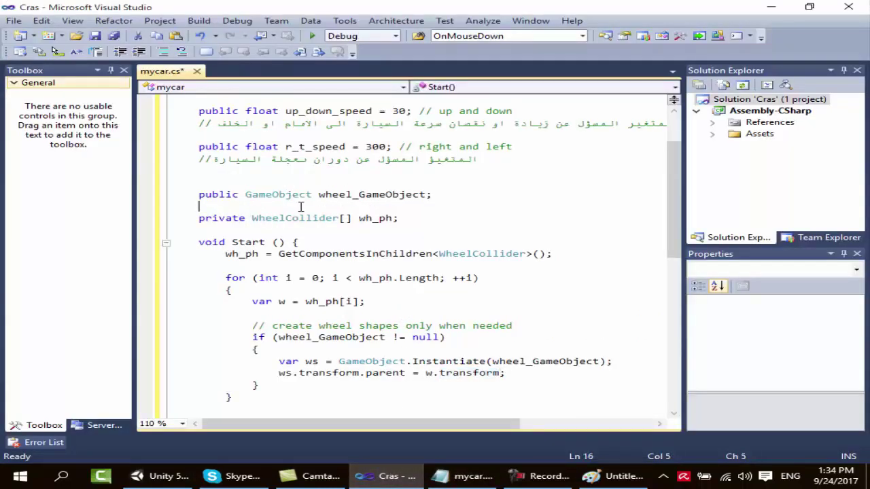
click(114, 38)
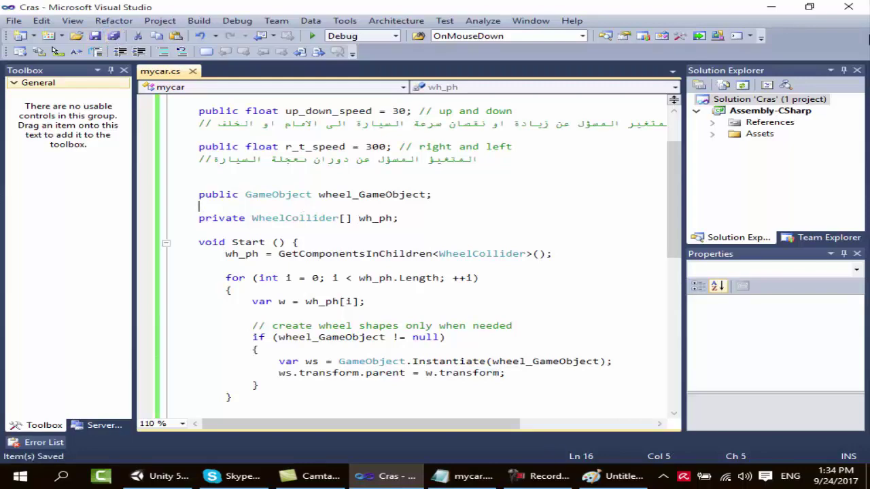
click(848, 7)
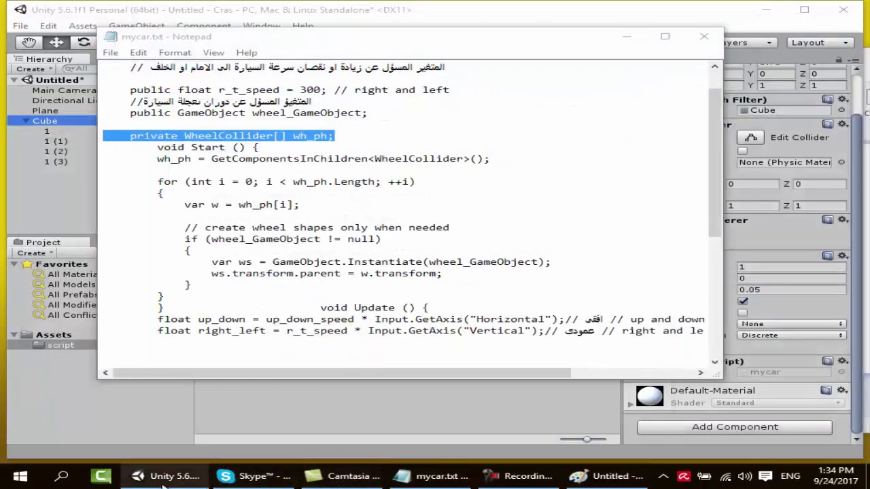
Back in Unity, confirm Cube's Mycar script shows Up_down_speed 30 and R_t_speed 300.
click(170, 476)
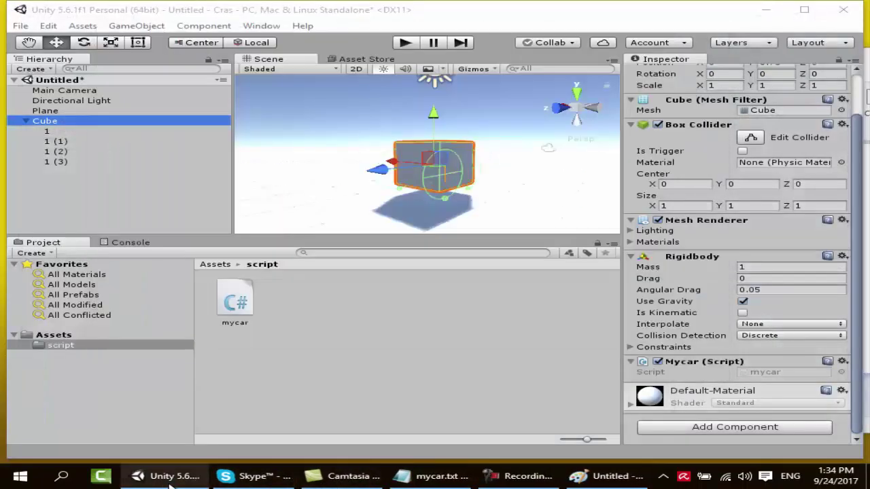
click(226, 305)
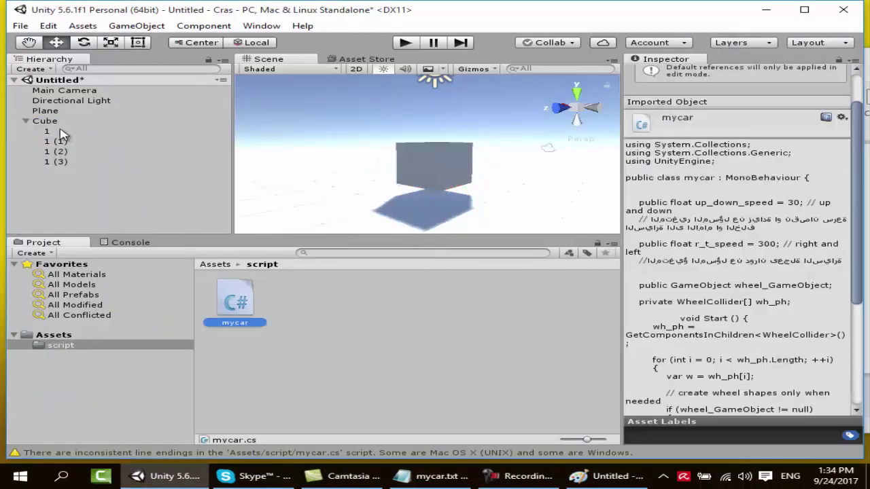
click(58, 123)
scroll(728, 326, down, 2)
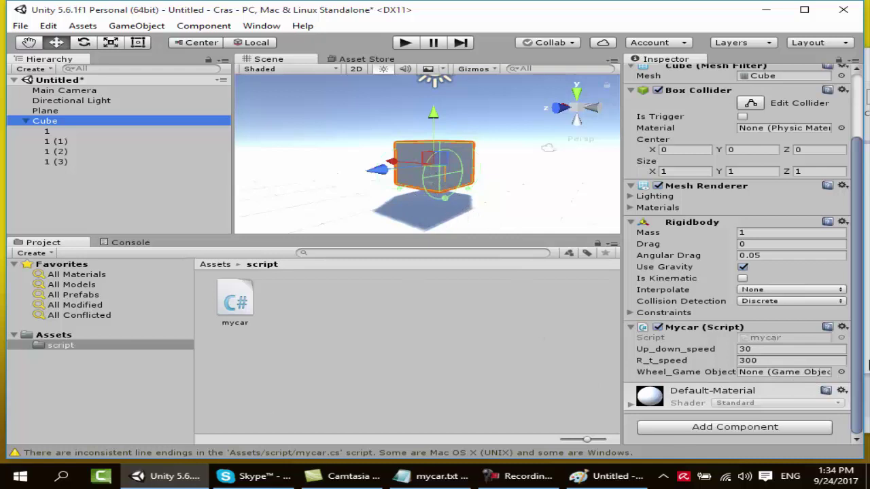
Import the Hibby Games folder from Documents > CityLand > Assets into Unity's Assets folder.
click(362, 60)
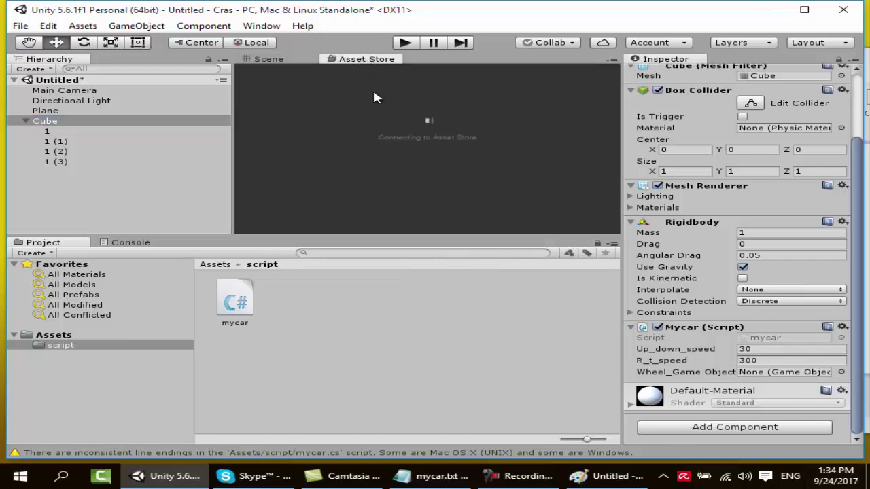
click(766, 9)
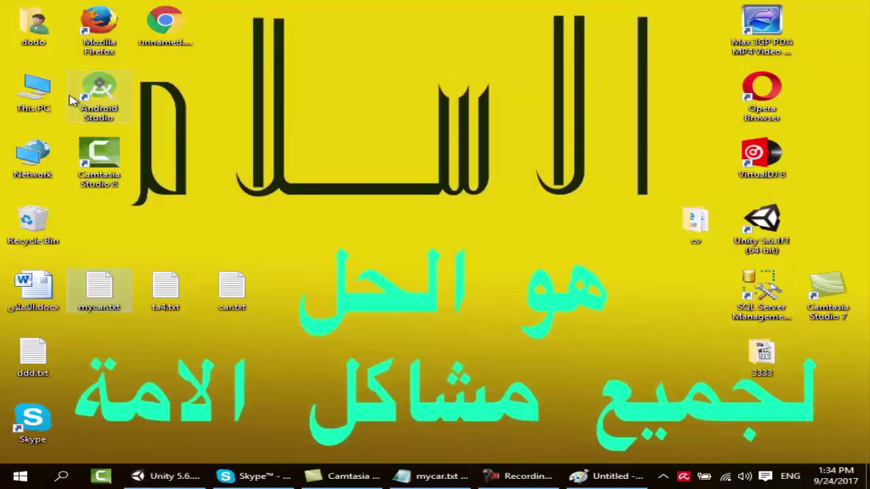
double_click(42, 92)
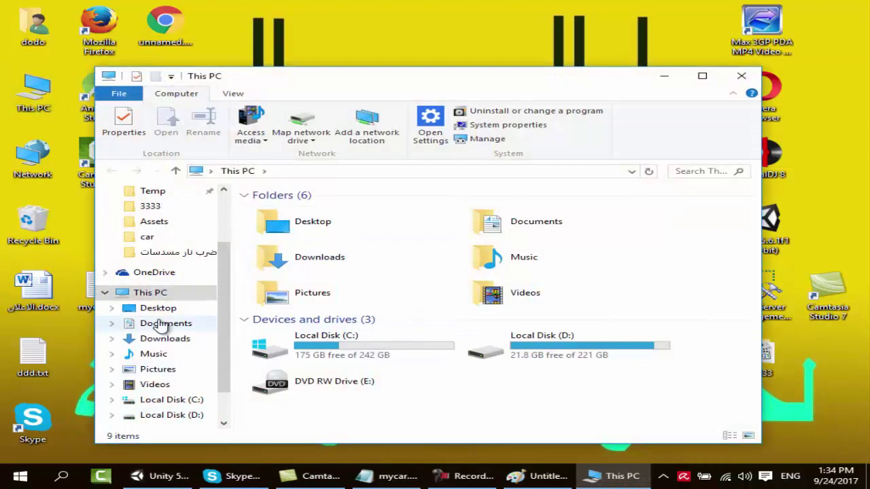
click(163, 324)
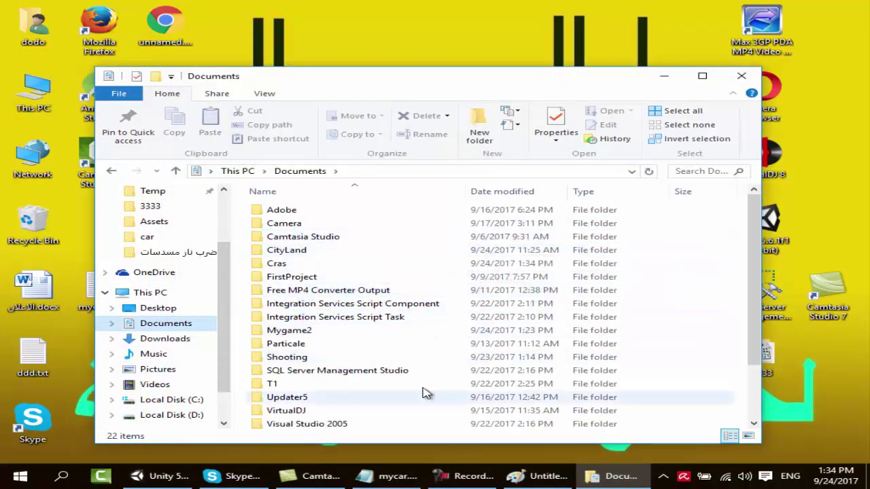
double_click(299, 250)
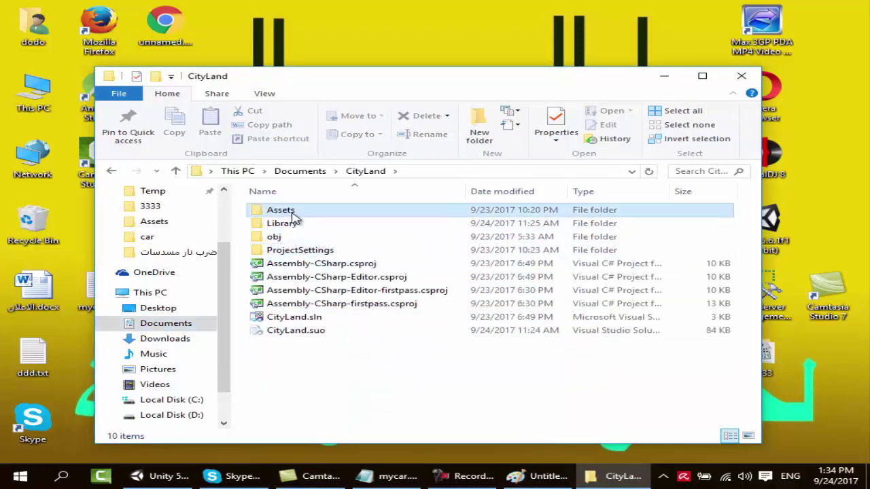
double_click(299, 211)
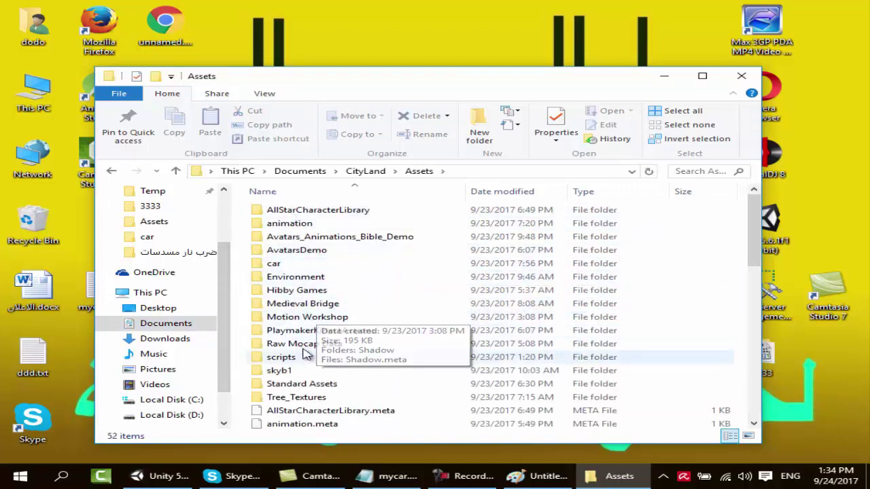
double_click(292, 290)
click(111, 170)
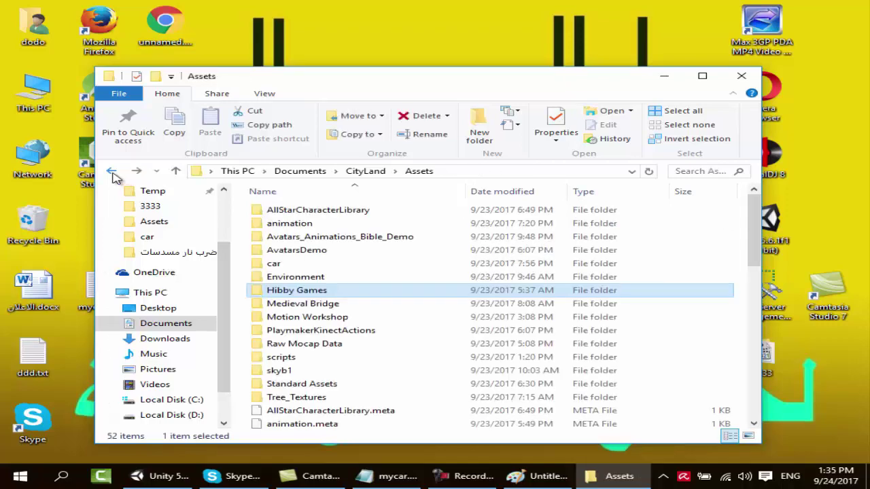
mouse_move(280, 293)
mouse_down()
mouse_move(191, 474)
mouse_move(61, 337)
mouse_up()
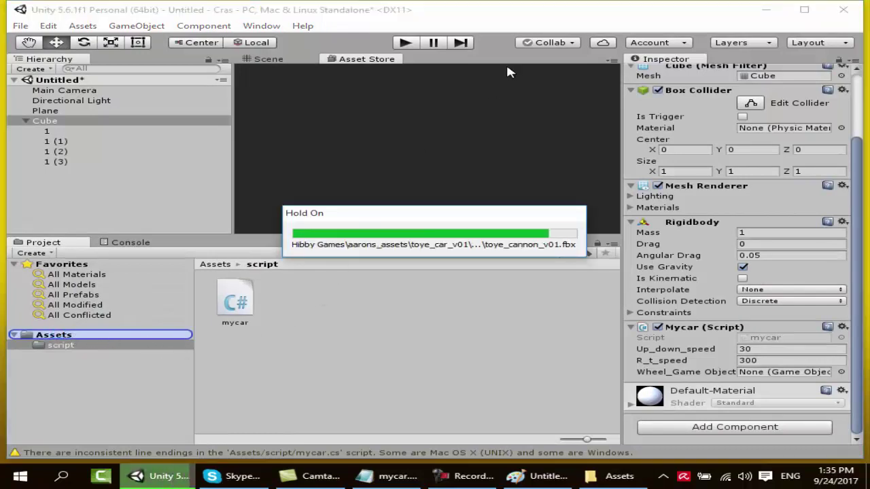
Browse Hibby Games > aarons_assets > toye_car_v01 to its prefabs folder.
click(76, 346)
click(23, 346)
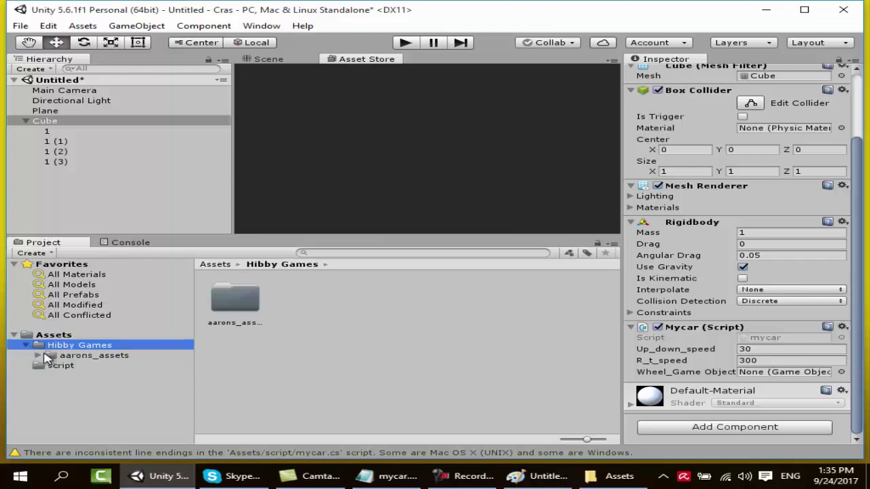
click(38, 355)
click(91, 356)
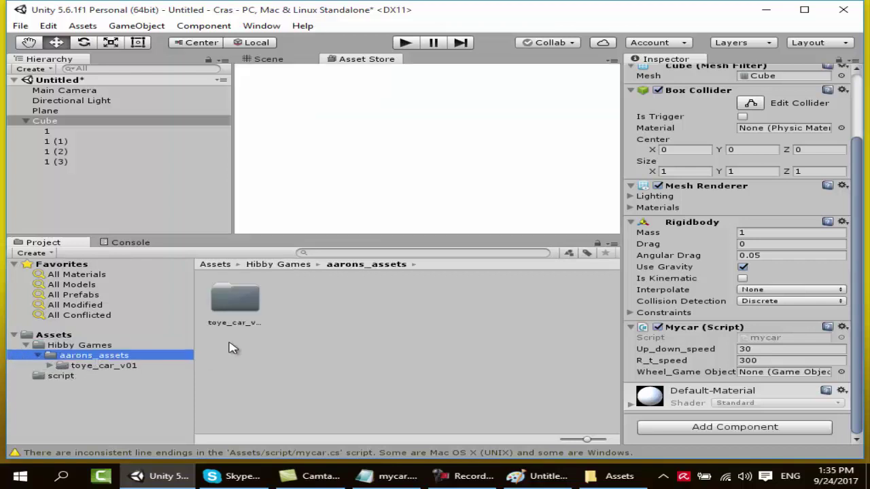
double_click(215, 322)
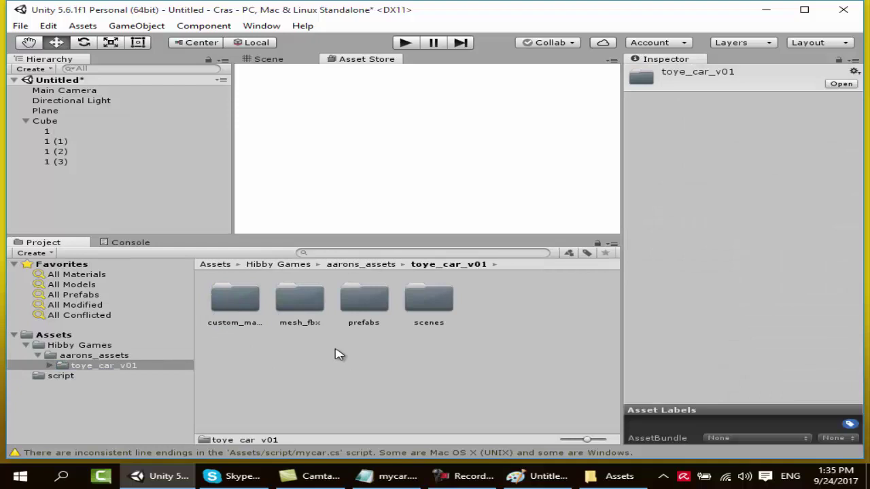
double_click(367, 301)
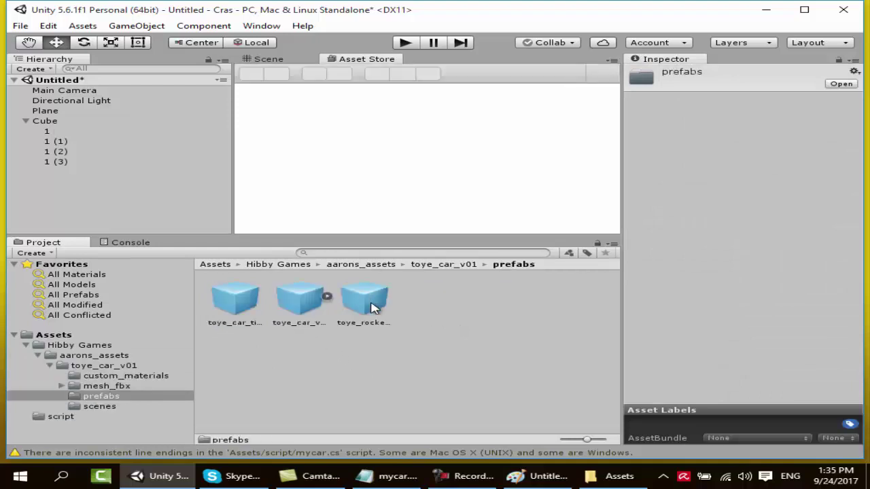
Preview the rocket, toye_car_v01 and toye_car_tire_v01 prefabs, then return to the Scene with Cube selected.
click(365, 300)
click(313, 308)
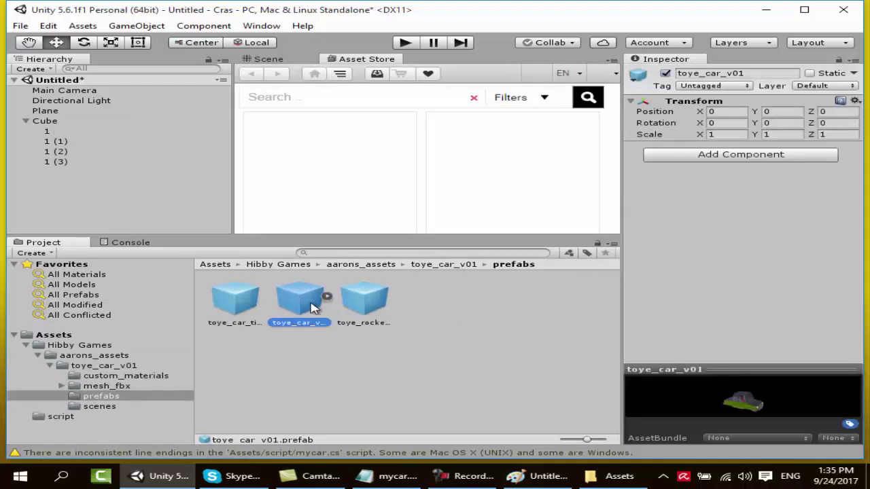
click(241, 309)
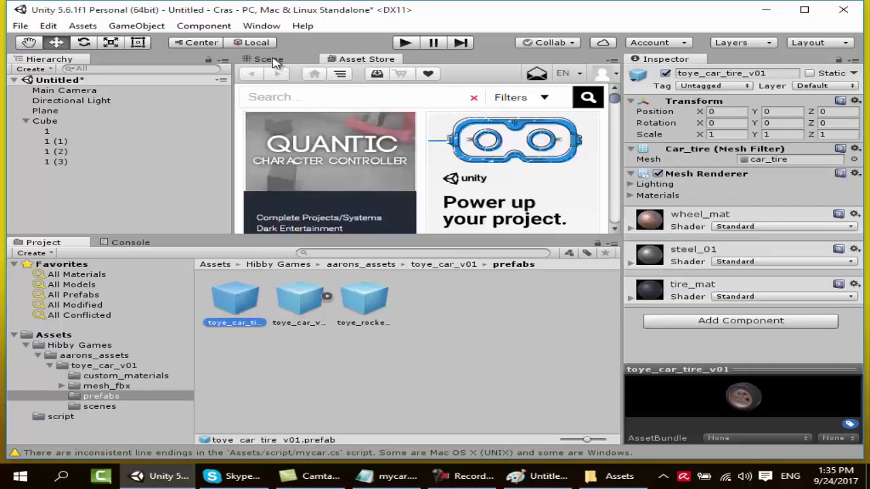
click(269, 59)
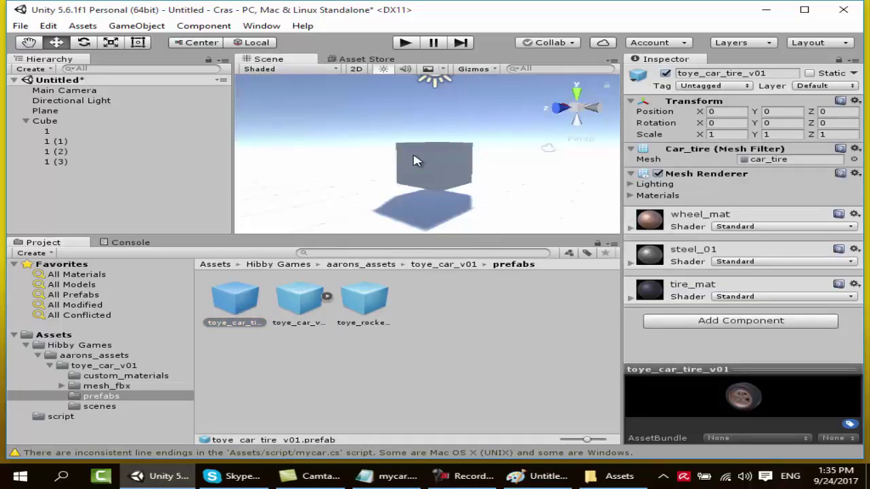
click(47, 123)
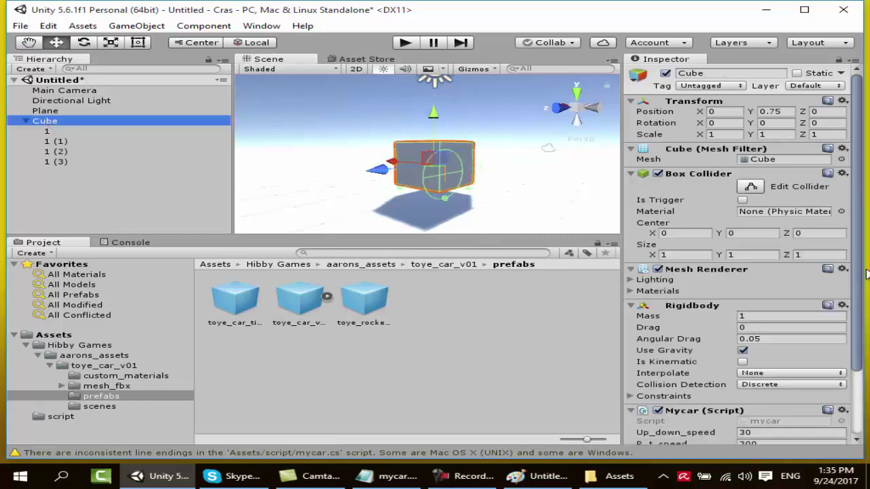
Assign the toye_car_tire_v01 prefab to the Mycar script's Wheel_Game Object field.
scroll(829, 316, down, 3)
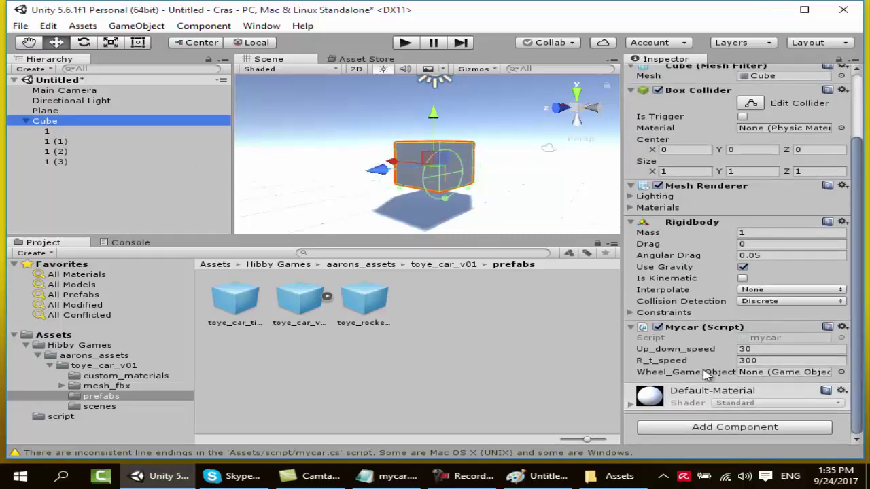
drag(234, 299, 752, 373)
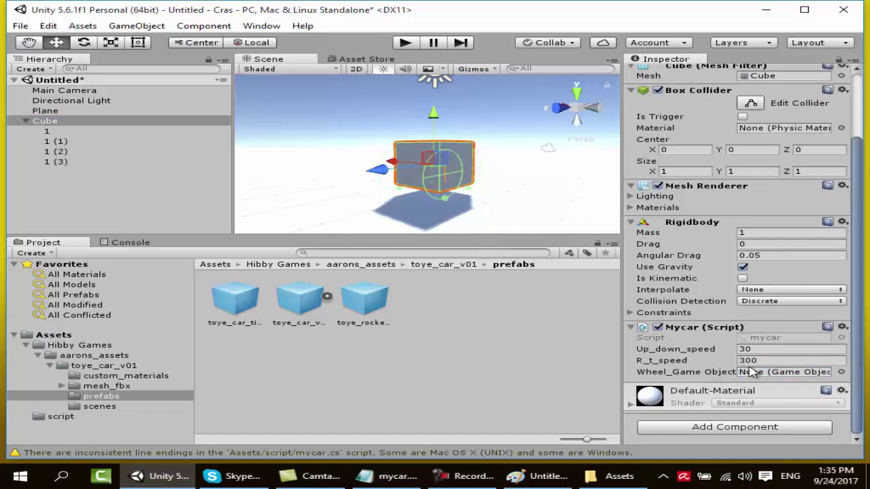
drag(234, 299, 759, 377)
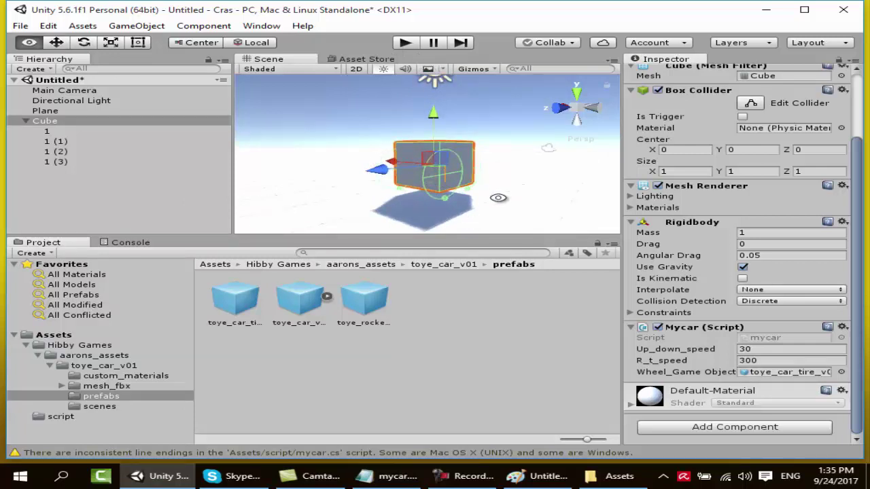
alt+drag(499, 199, 466, 189)
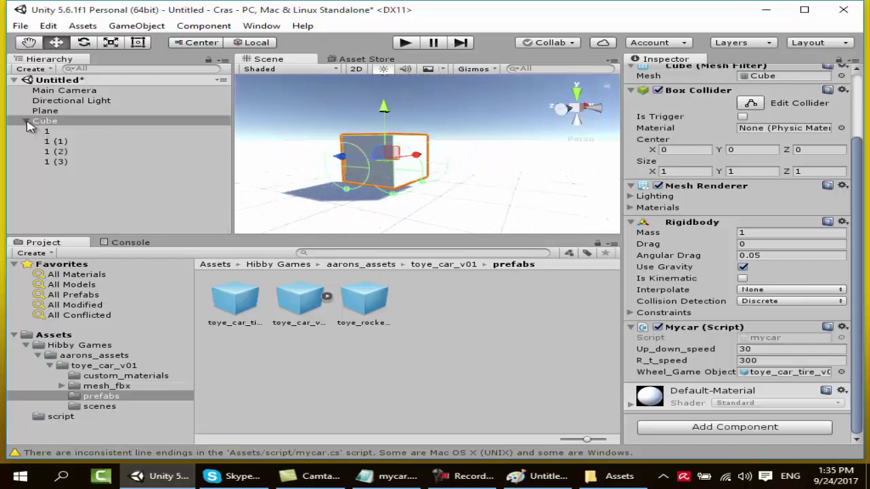
Collapse the Cube and Hibby Games folder trees and return to the top-level Assets folder.
click(25, 121)
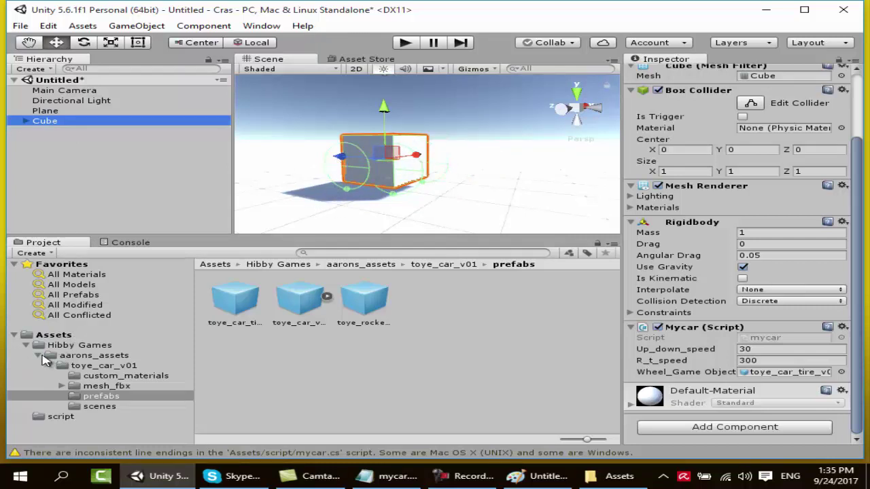
click(44, 358)
click(38, 355)
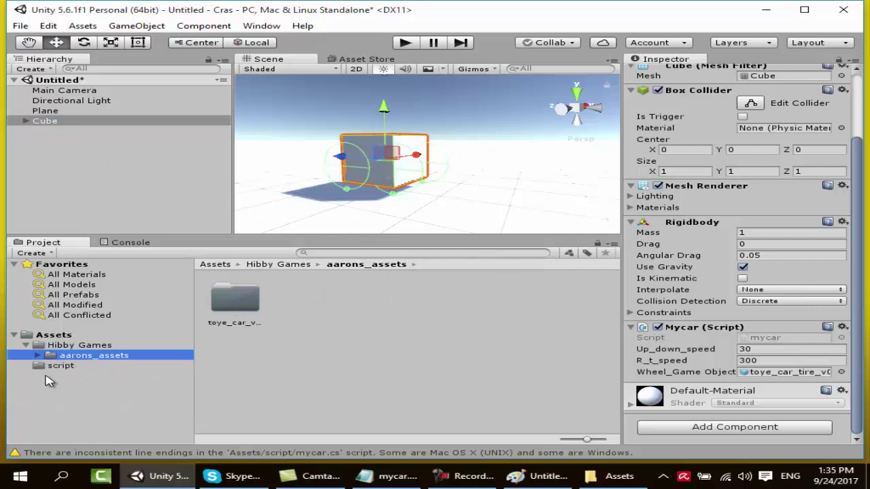
click(26, 345)
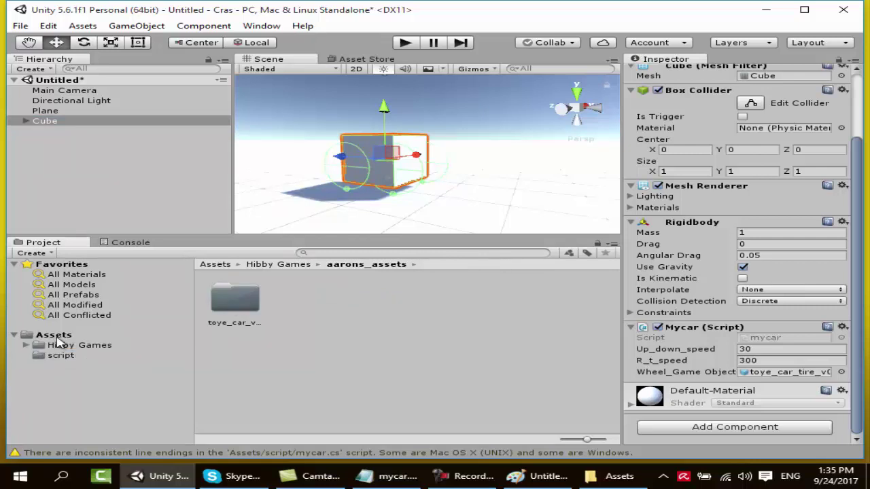
click(54, 335)
Import the standard Cameras package with all its files into Assets.
right_click(57, 341)
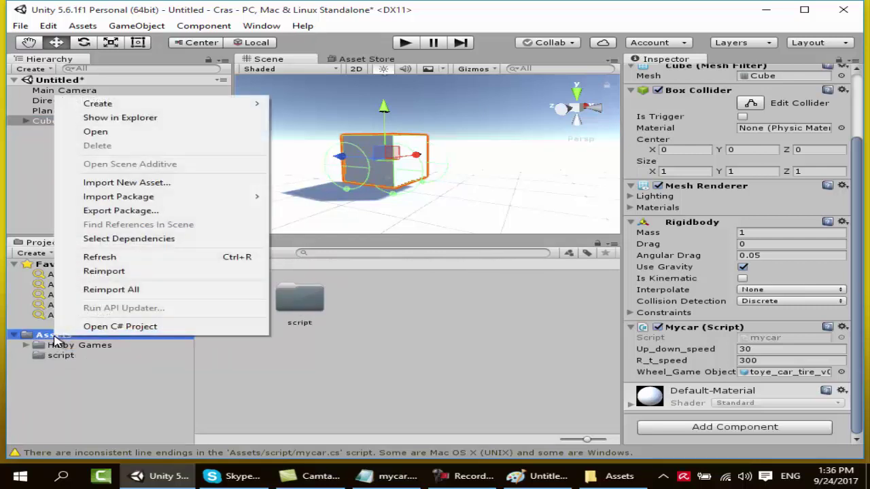
mouse_move(180, 200)
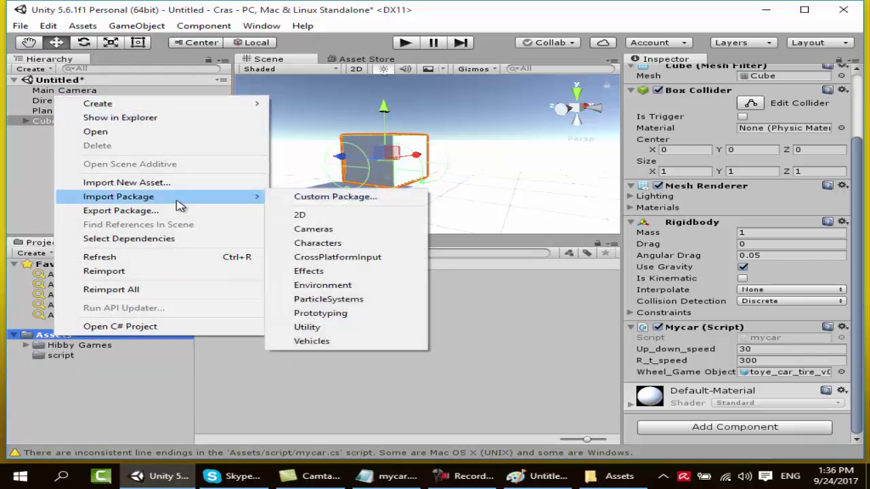
click(340, 233)
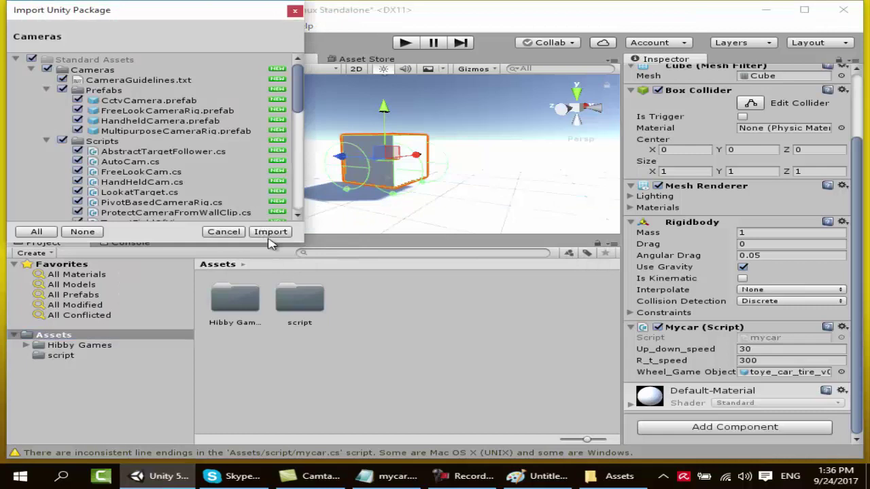
click(269, 231)
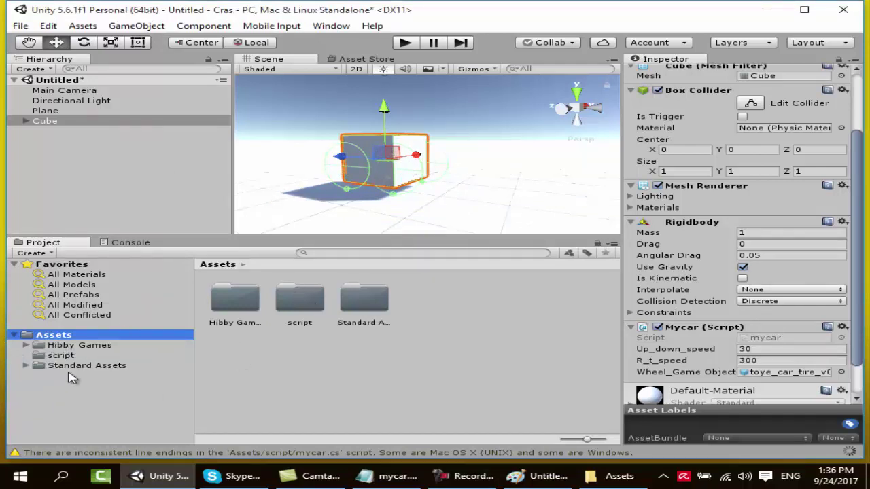
Add the FreeLookCameraRig prefab from Standard Assets > Cameras > Prefabs to the scene hierarchy.
click(26, 366)
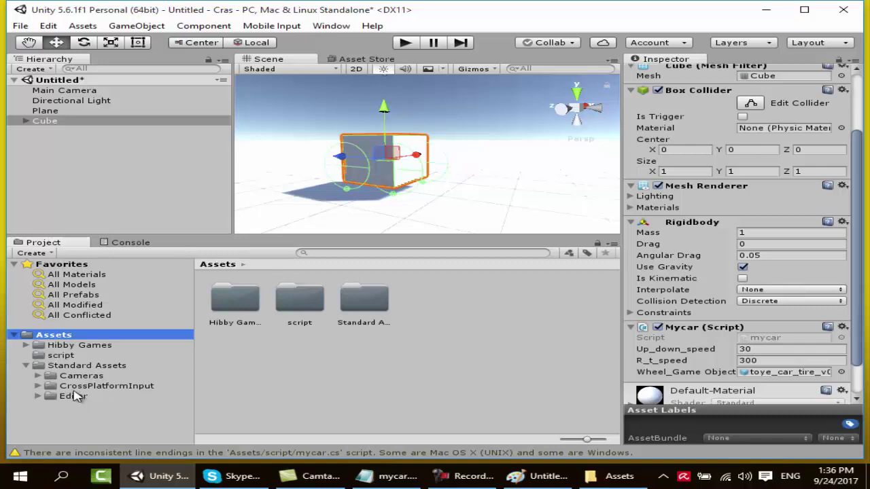
click(37, 376)
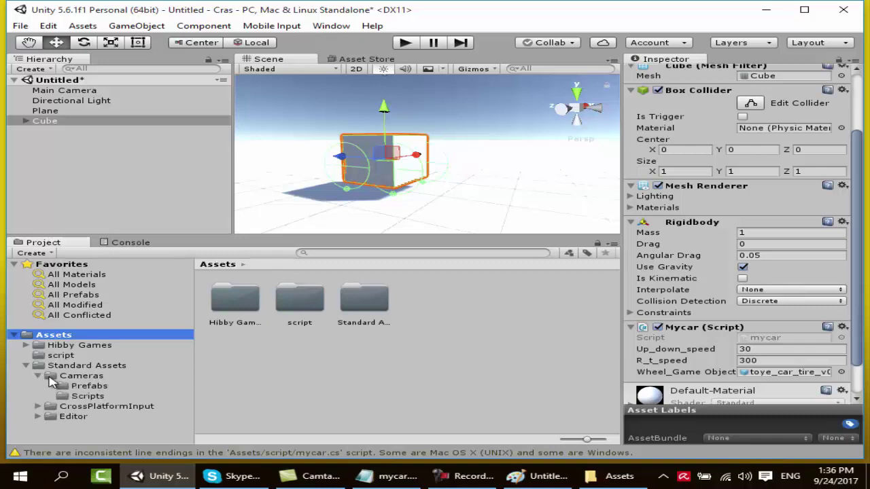
click(99, 387)
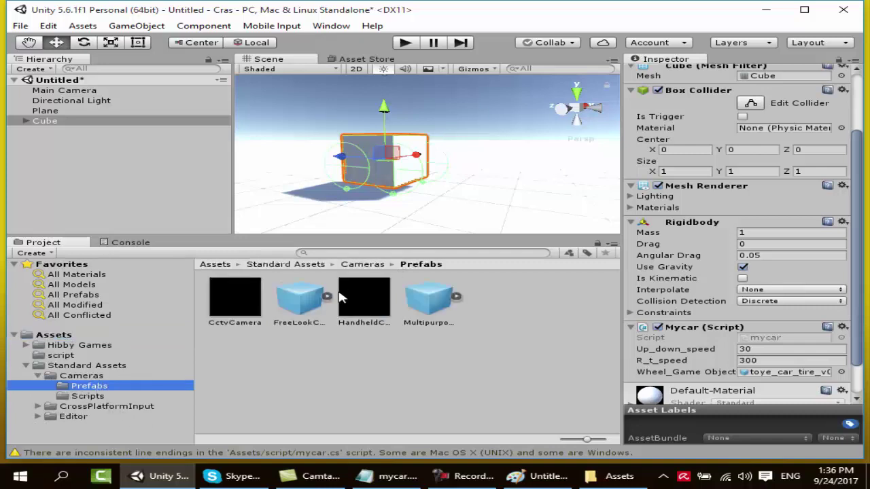
click(308, 301)
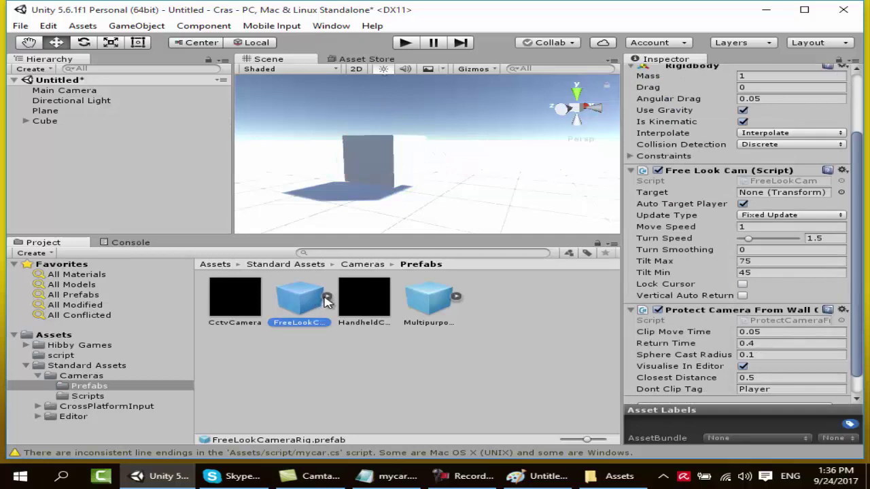
click(26, 121)
mouse_move(306, 302)
mouse_down()
mouse_move(73, 141)
mouse_move(88, 203)
mouse_up()
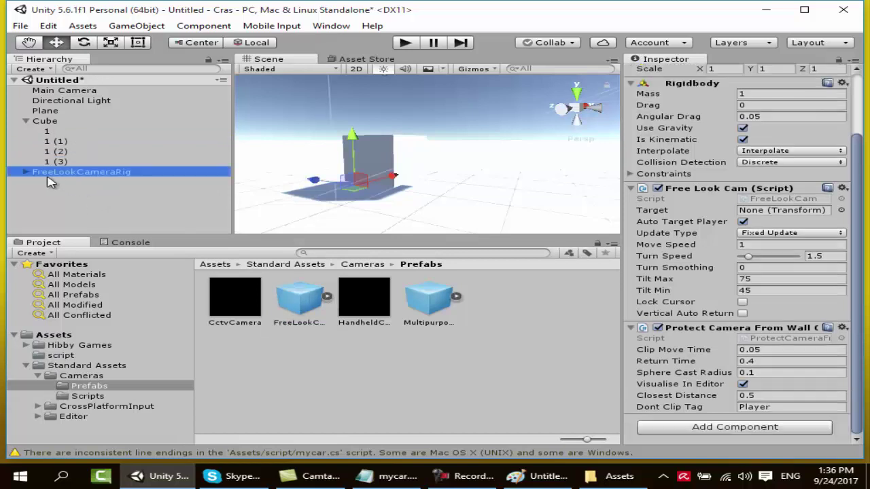
click(68, 90)
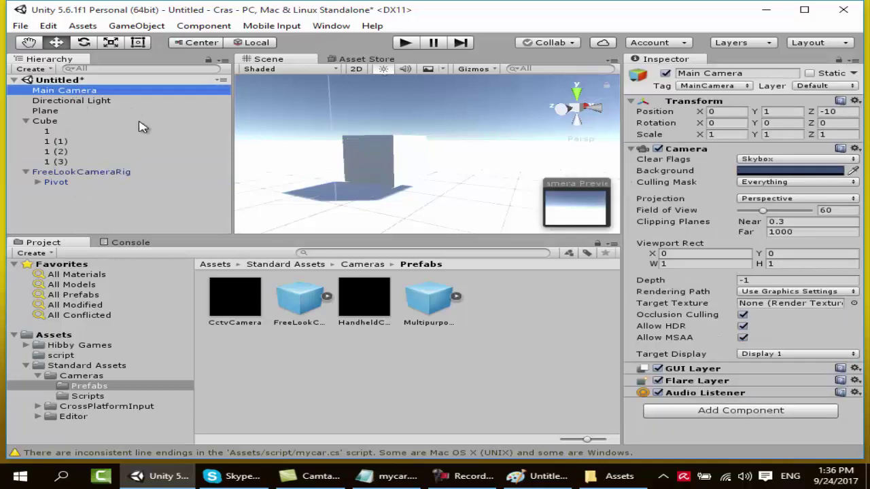
Delete the original Main Camera and expand FreeLookCameraRig > Pivot to reveal the rig's camera.
key(Delete)
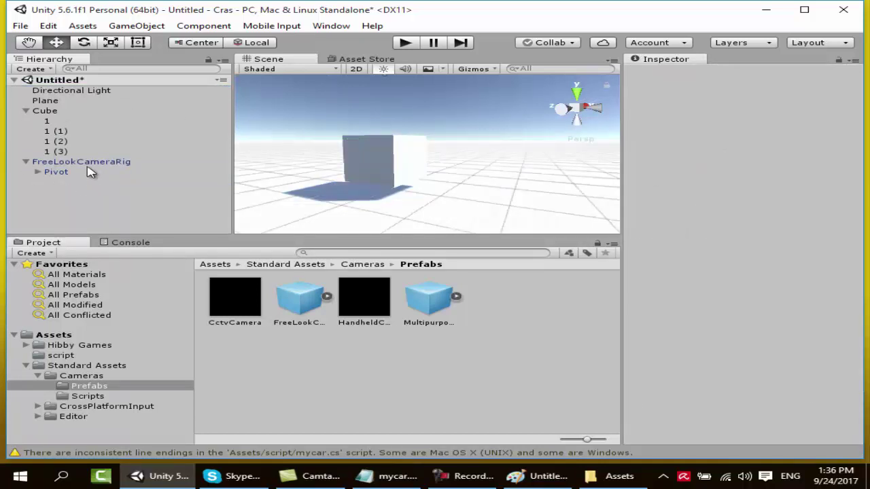
click(71, 162)
click(37, 172)
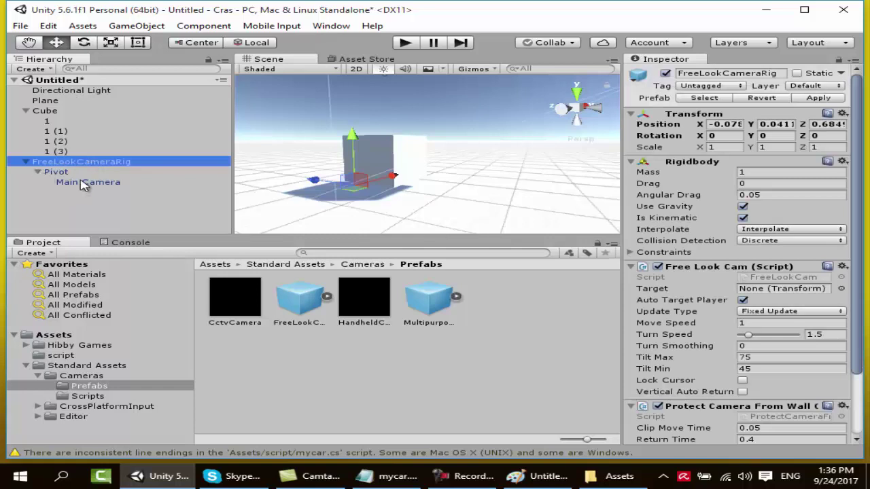
click(93, 163)
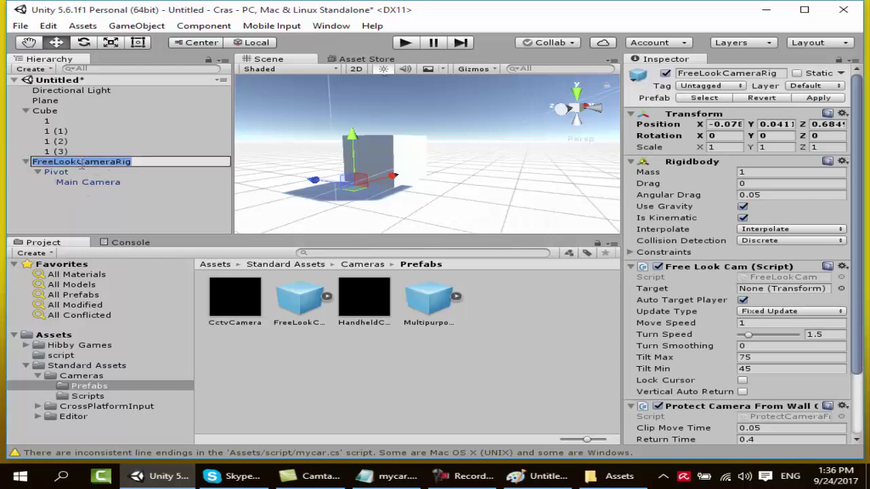
click(175, 166)
click(60, 173)
click(71, 163)
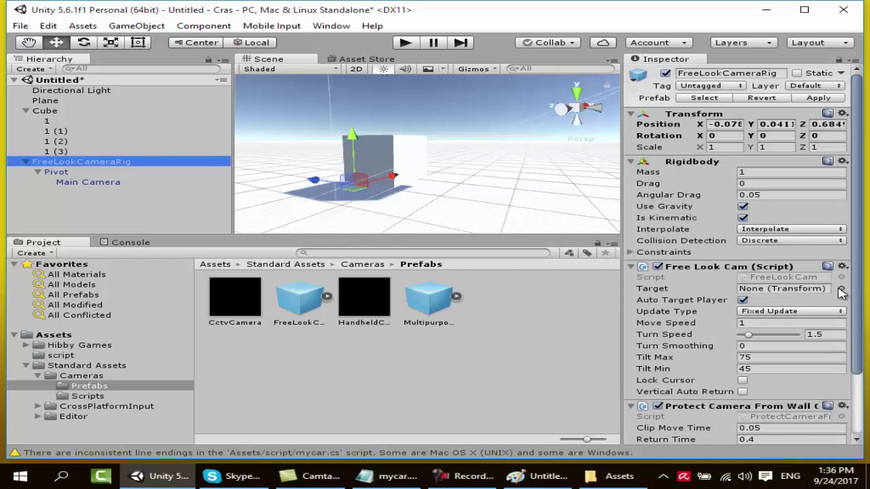
Set Cube as the Free Look Cam's target.
click(840, 288)
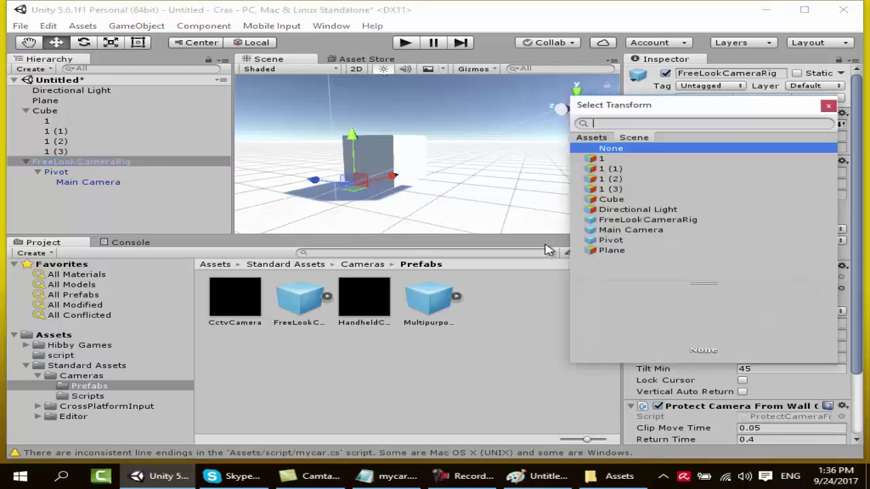
click(612, 200)
double_click(611, 200)
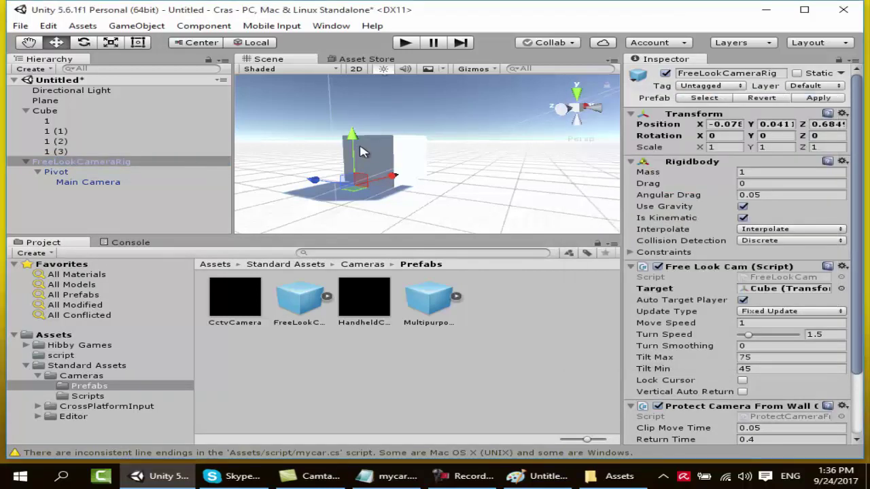
Test-run the scene in Play mode, stop it, and reselect the Cube.
click(405, 42)
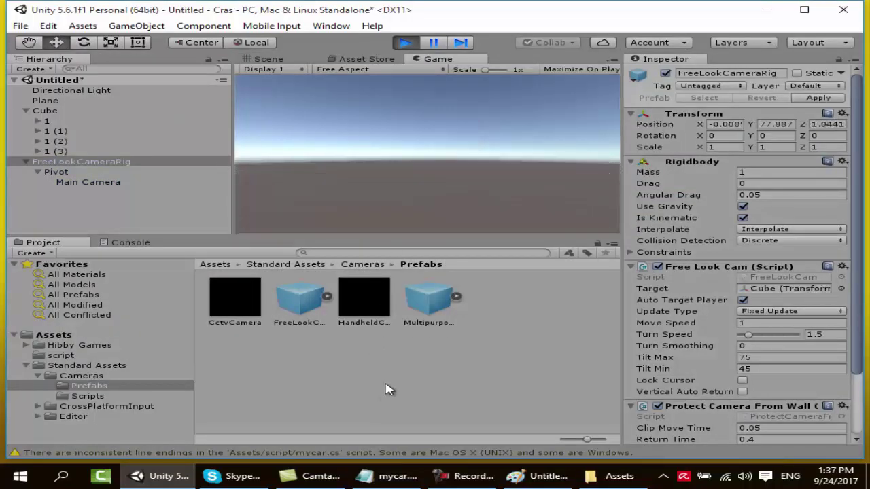
click(405, 43)
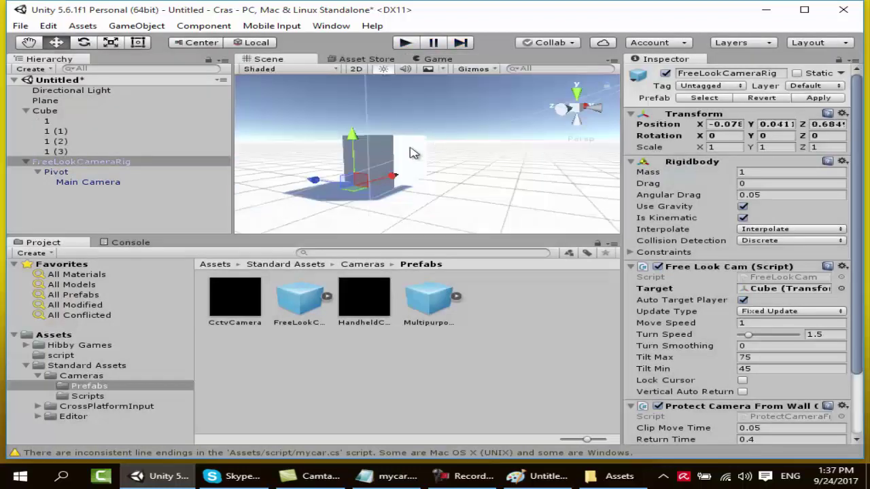
click(47, 110)
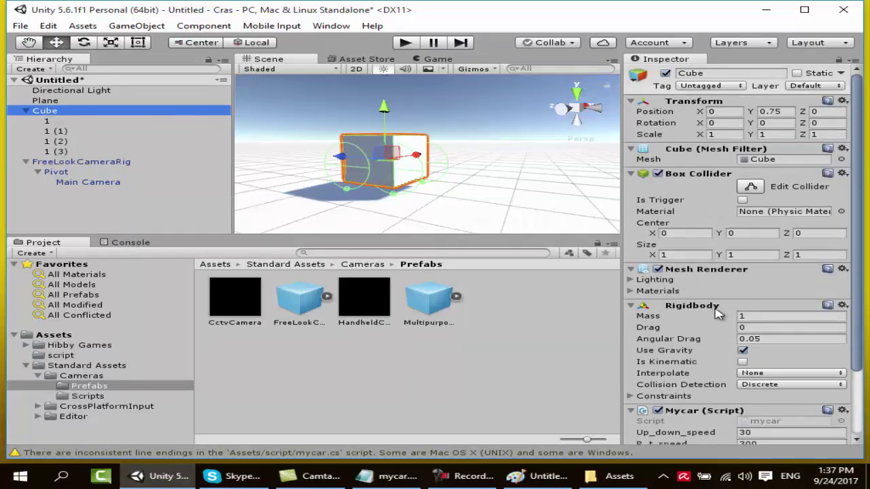
Set the Cube's Rigidbody Mass to 1000, then run and stop a Play-mode test.
click(754, 315)
text(000)
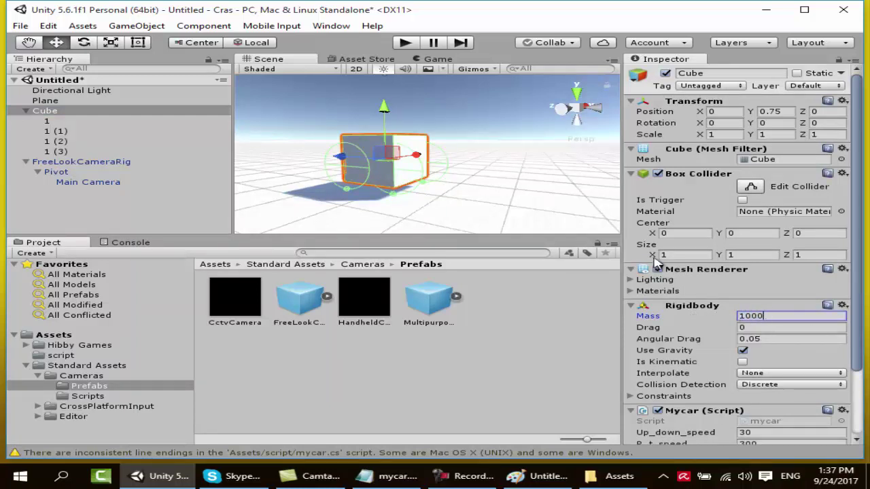
click(408, 43)
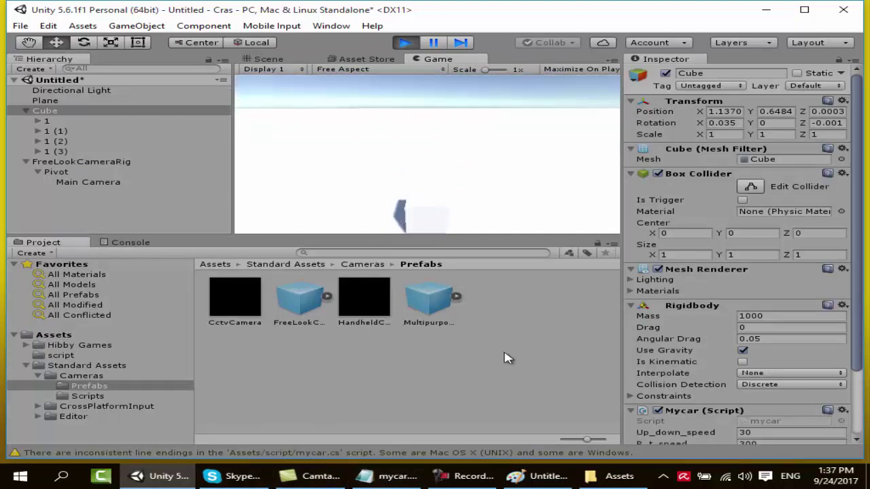
click(405, 42)
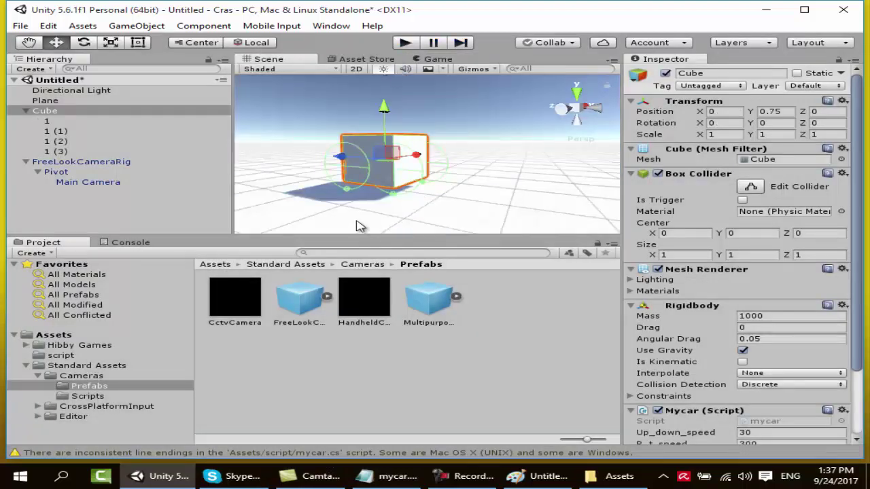
Make the Scene view taller and dock the Game view into the bottom panel.
drag(397, 234, 398, 272)
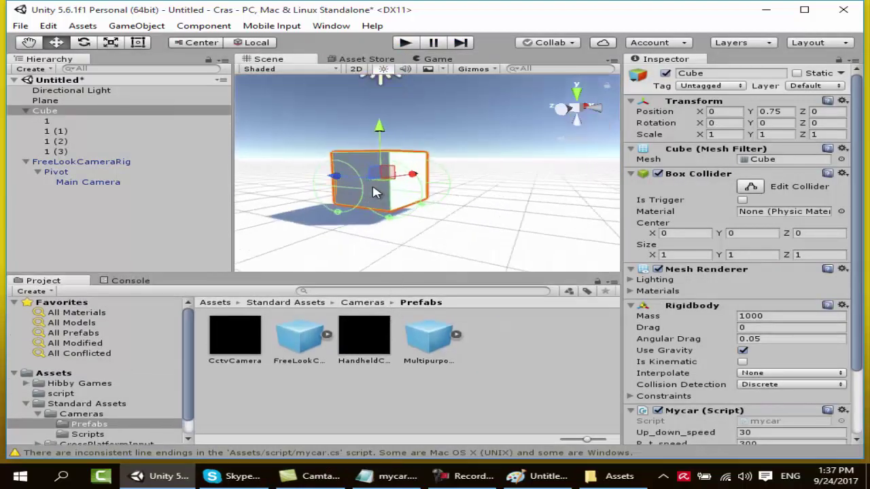
scroll(377, 192, up, 2)
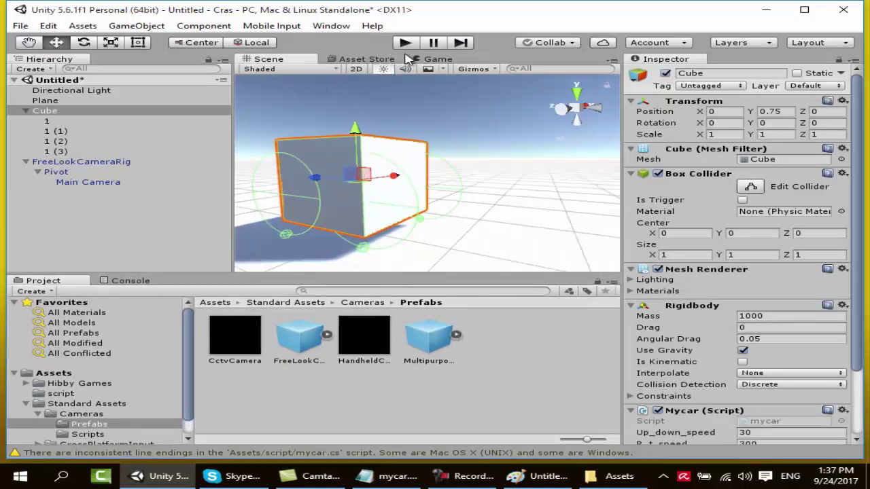
drag(435, 59, 154, 289)
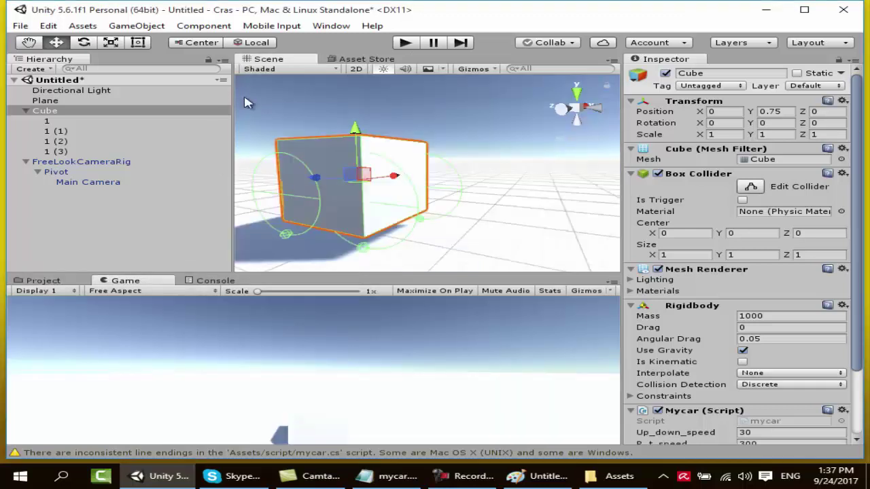
Play-test the camera, stop the run, and collapse FreeLookCameraRig's children.
click(400, 46)
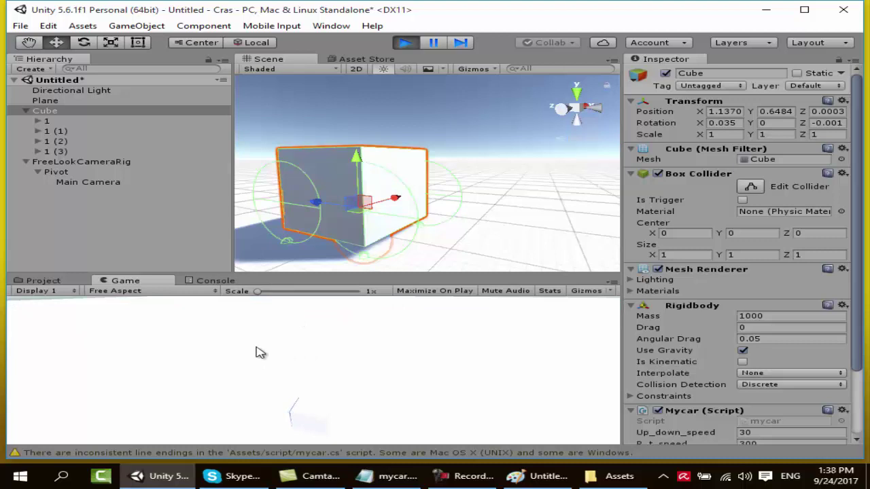
click(404, 42)
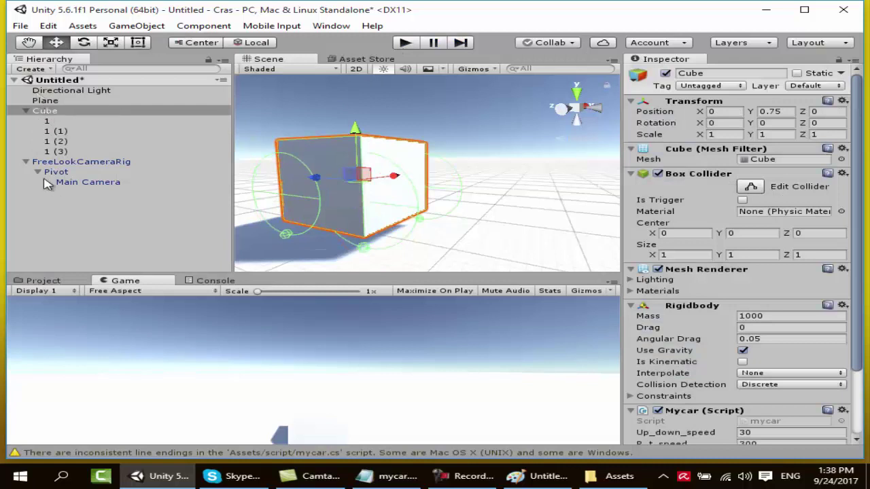
click(26, 162)
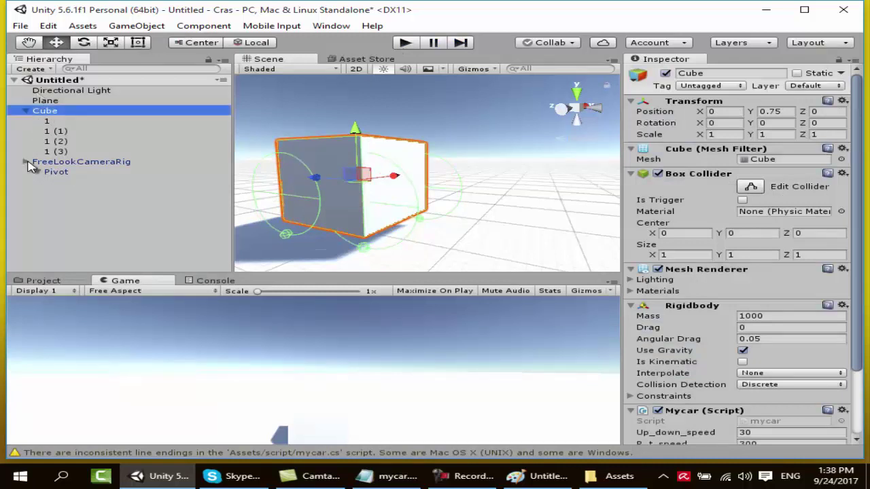
Go to Assets > script, check mycar on the Cube, and open mycar.cs in Visual Studio.
click(51, 282)
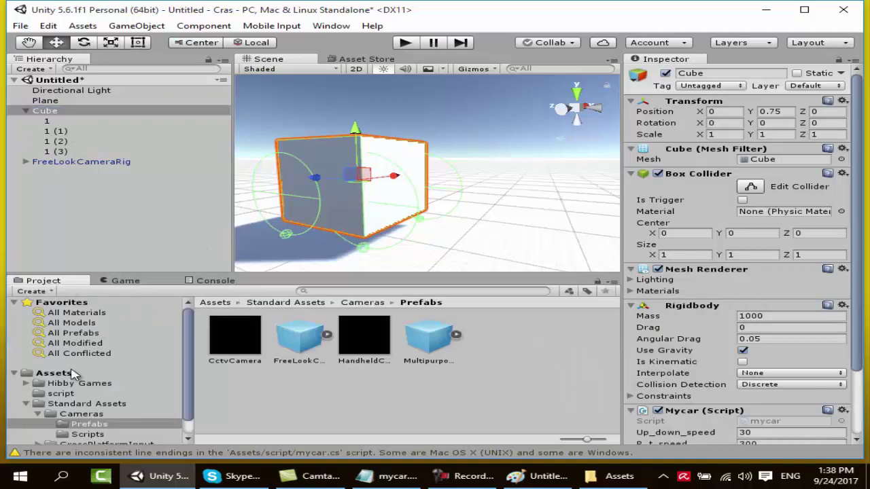
click(59, 375)
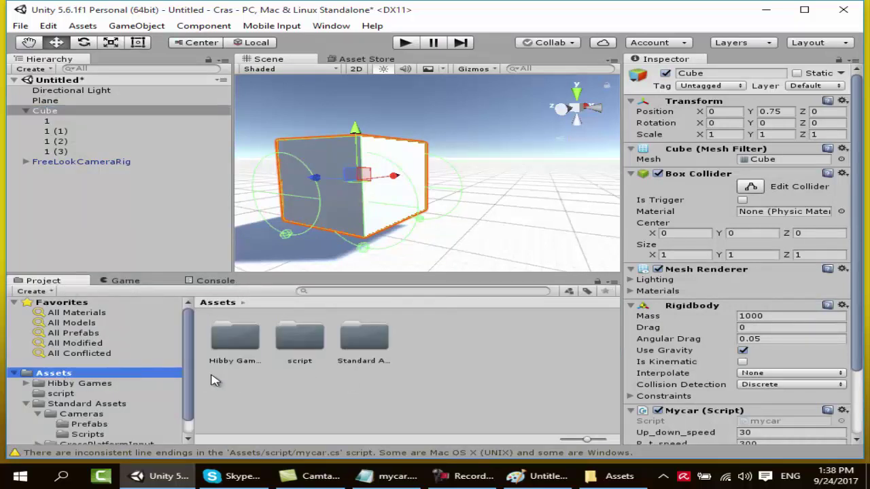
double_click(309, 339)
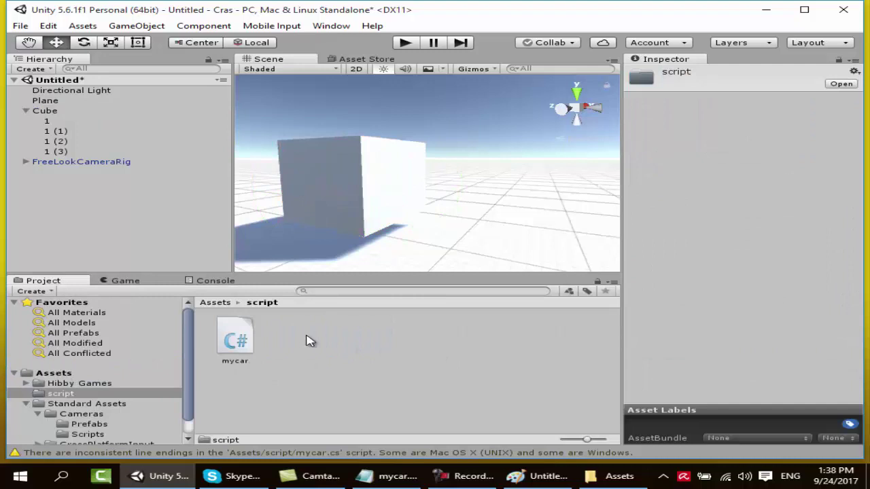
click(251, 337)
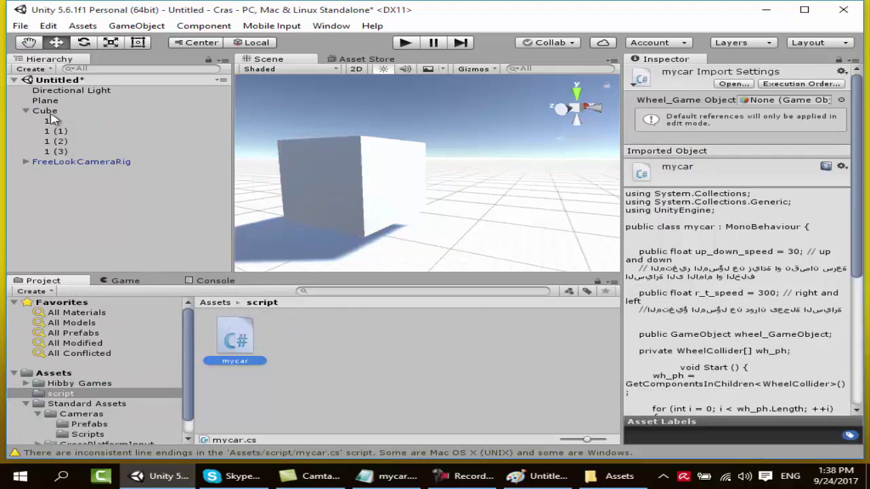
drag(231, 333, 51, 113)
scroll(758, 366, down, 3)
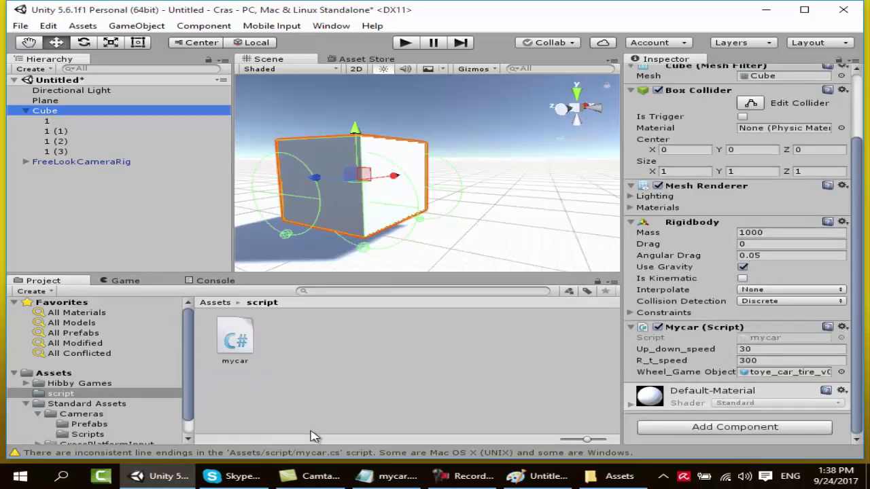
double_click(249, 338)
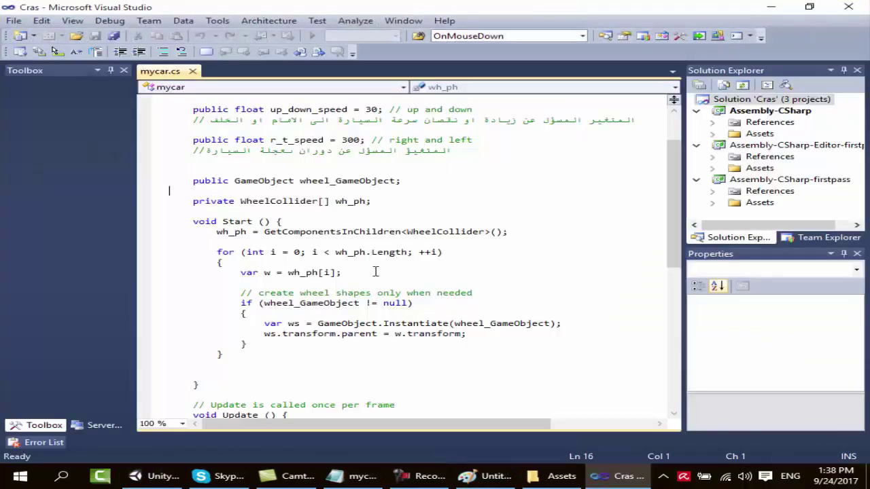
Dismiss the line-endings prompt and copy the two float input lines from the mycar.txt notes.
click(602, 165)
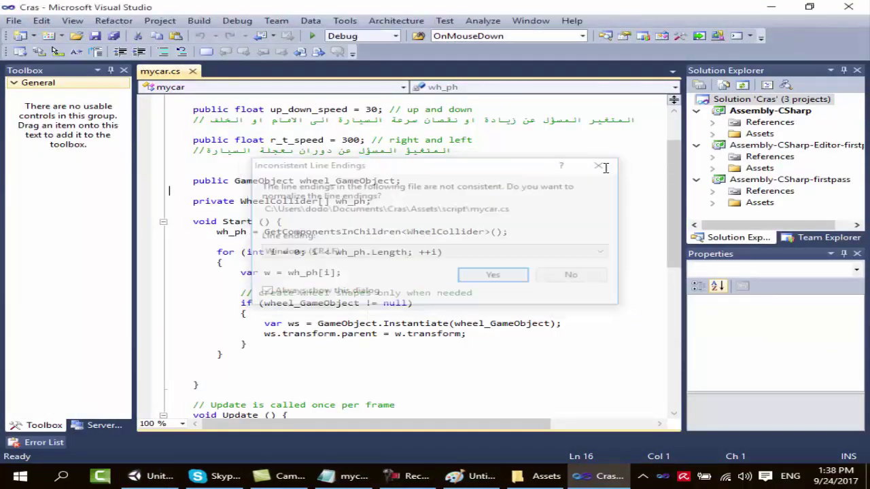
scroll(375, 360, down, 4)
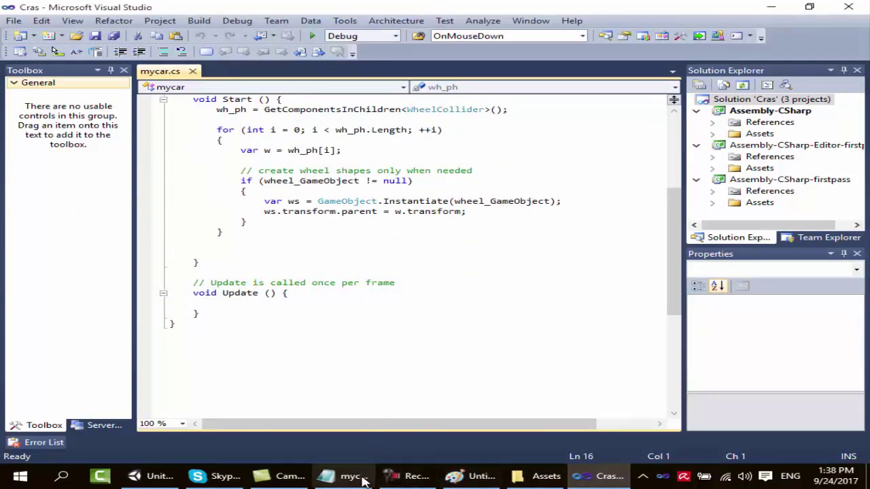
click(346, 475)
scroll(299, 201, down, 4)
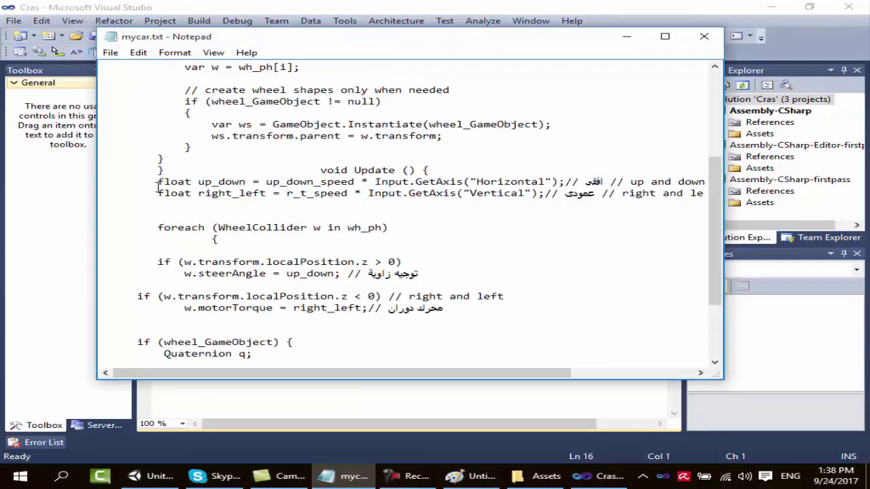
mouse_move(156, 181)
mouse_down()
mouse_move(157, 193)
mouse_move(136, 205)
mouse_up()
scroll(197, 250, down, 3)
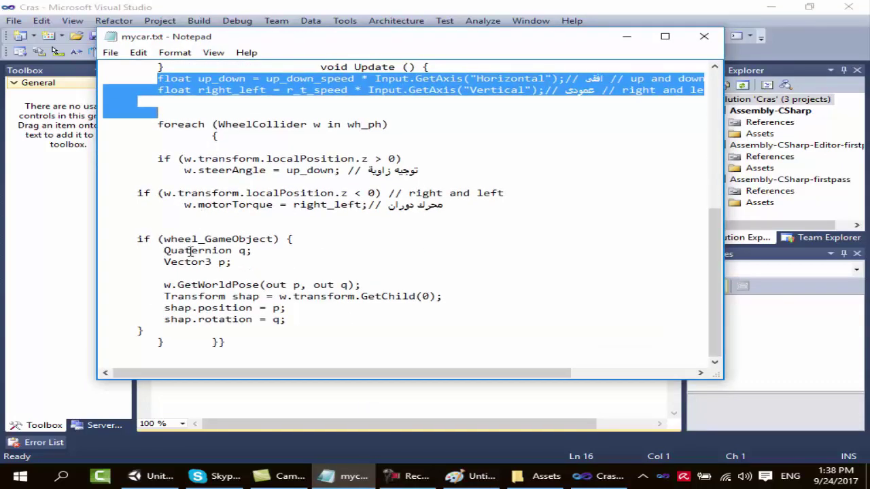
scroll(188, 251, up, 2)
click(195, 172)
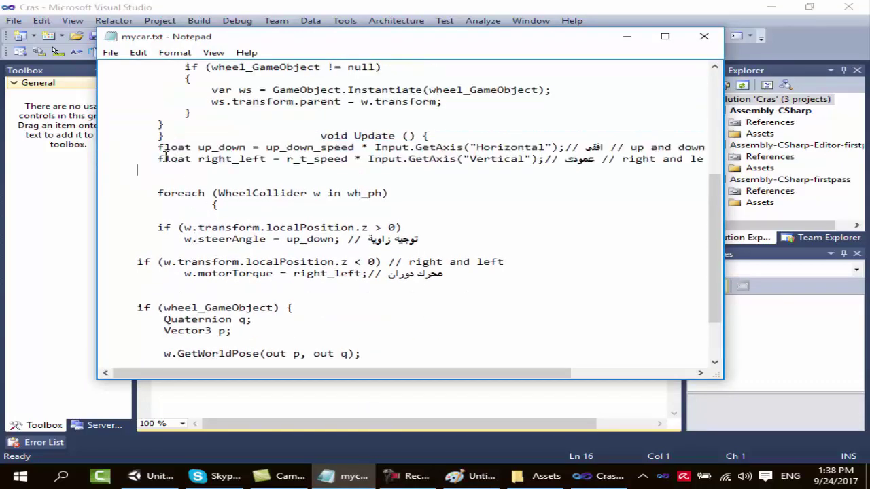
drag(151, 147, 152, 168)
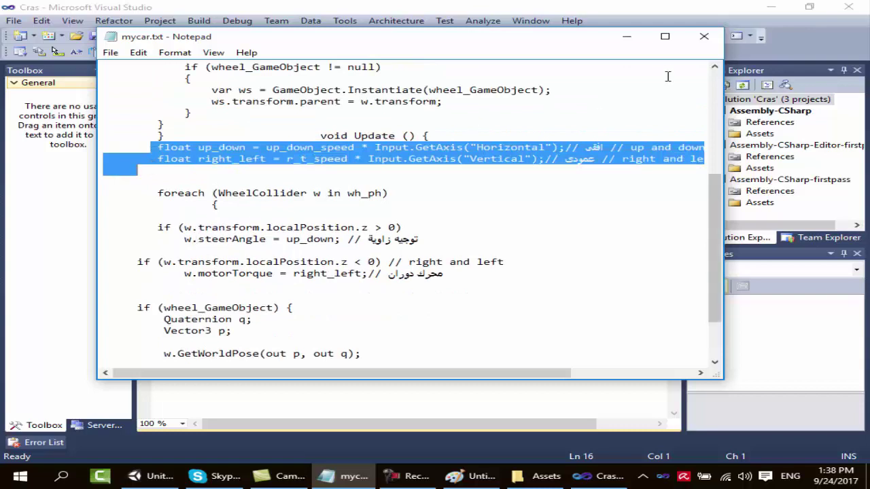
Paste the up_down and right_left float lines into Update() and select the up_down_speed name.
click(628, 36)
click(247, 307)
key(ctrl+v)
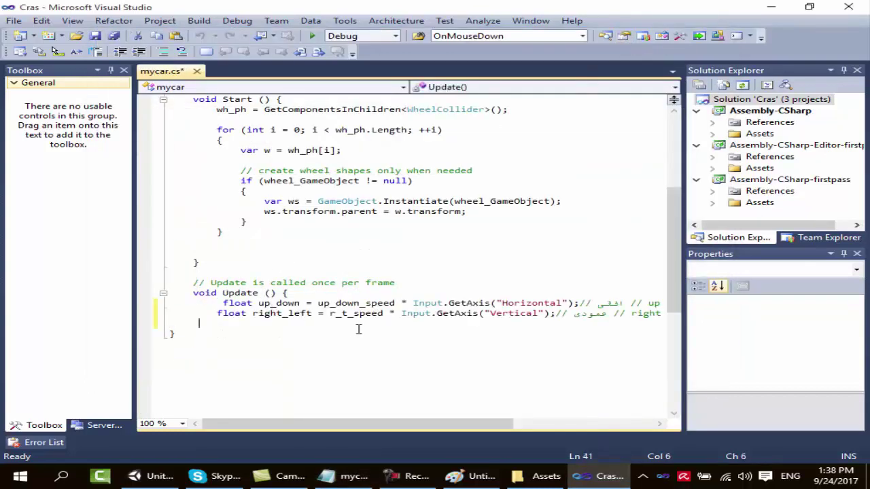
key(ctrl+z)
click(218, 303)
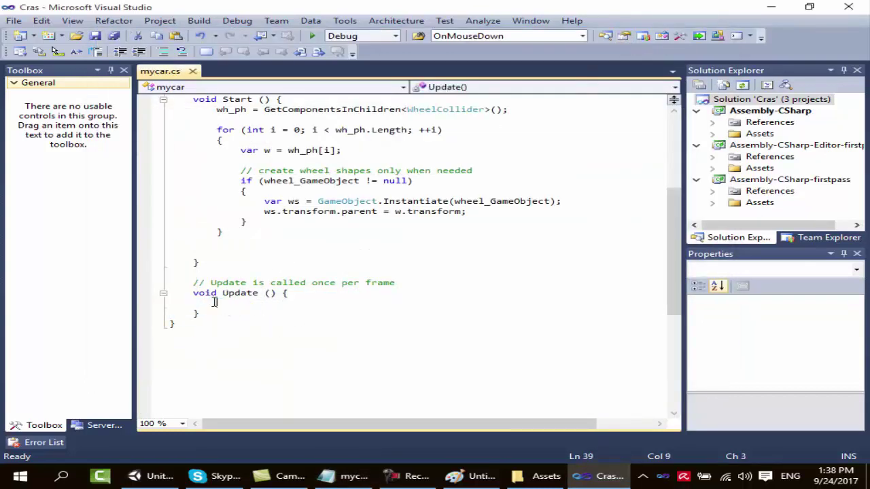
key(ctrl+v)
double_click(275, 304)
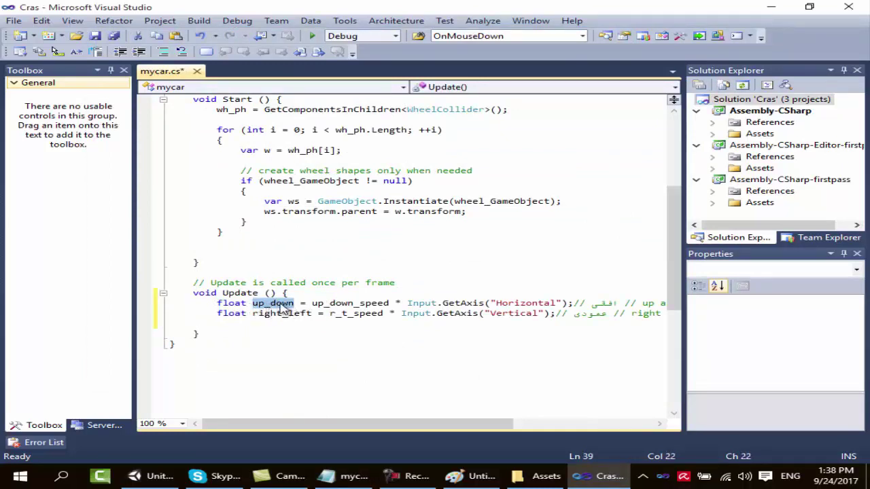
click(338, 302)
double_click(332, 305)
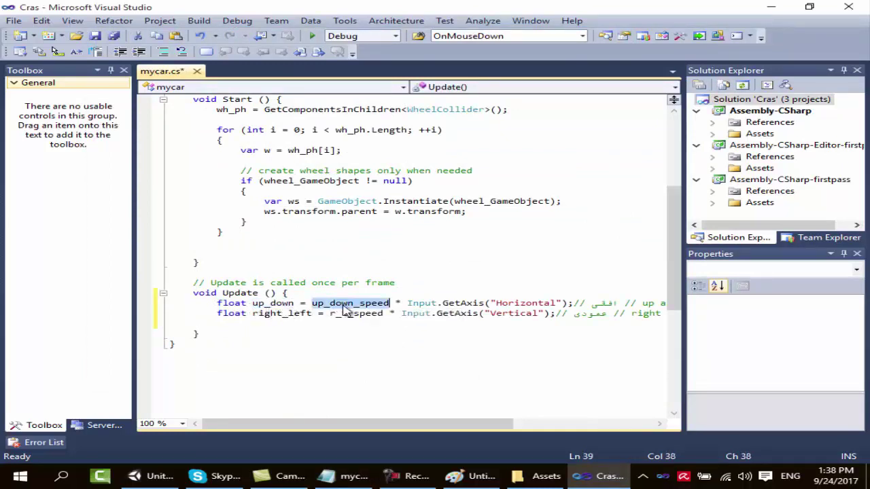
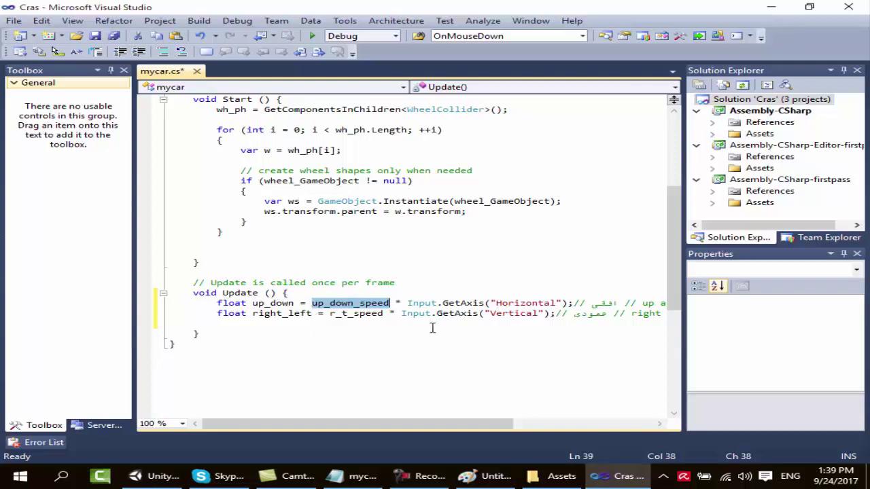
Paste the foreach line over wh_ph into Update() and close the loop with a brace.
click(354, 476)
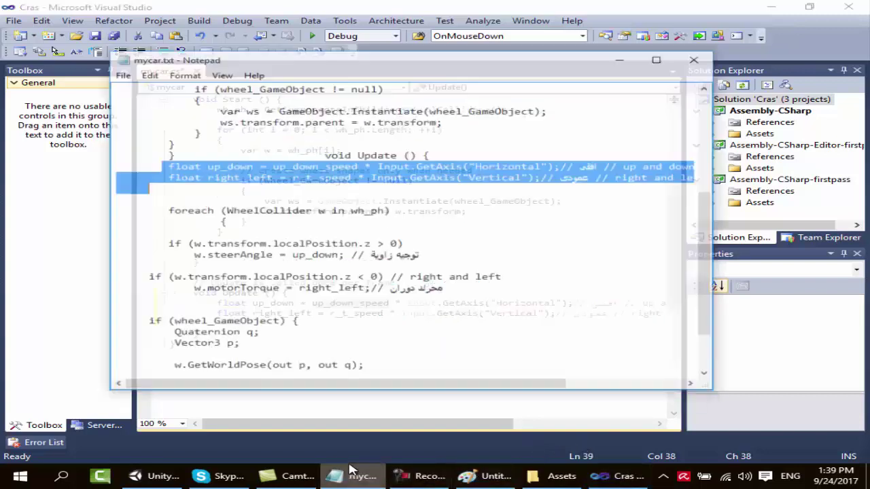
double_click(168, 193)
drag(168, 193, 216, 204)
key(ctrl+c)
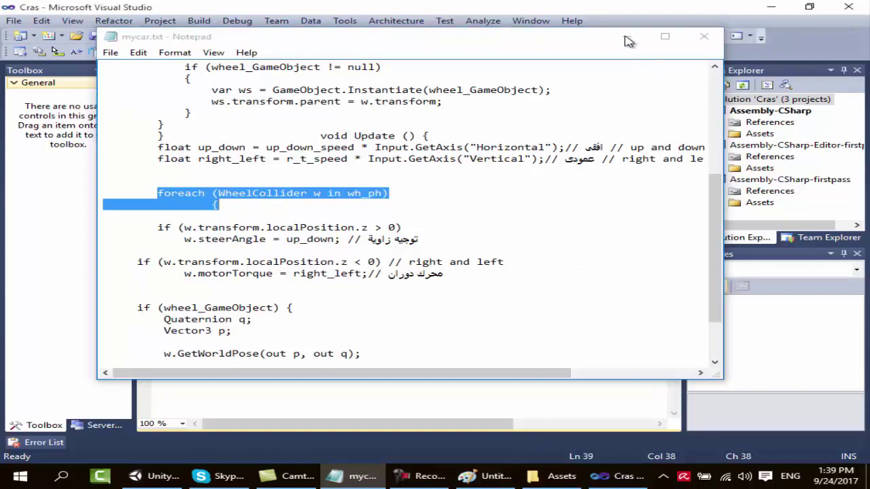
click(628, 41)
click(252, 324)
key(ctrl+v)
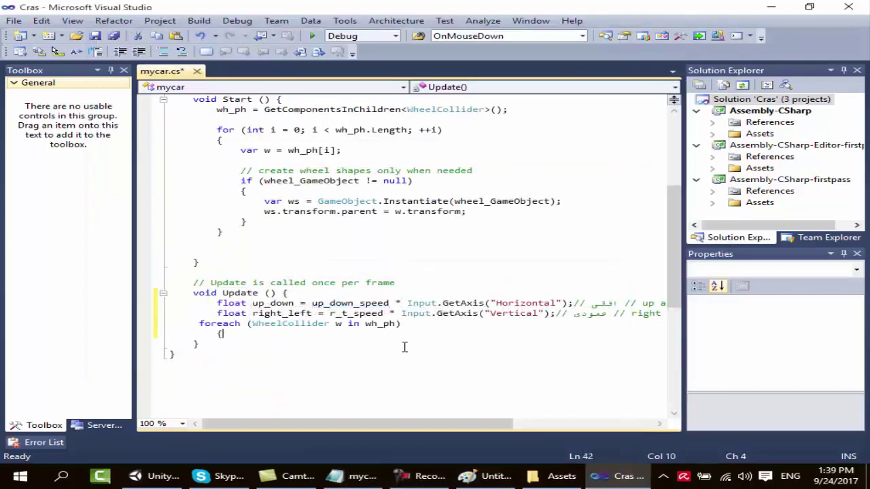
key(Return)
key(Return)
click(238, 365)
click(225, 350)
text(})
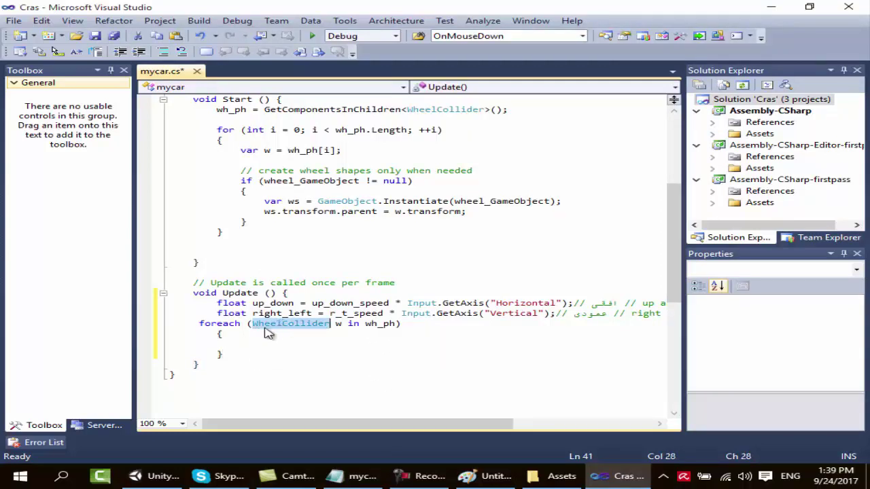
Review the WheelCollider loop variable w over wh_ph, then copy the steerAngle if-statement from the reference.
double_click(290, 324)
click(340, 326)
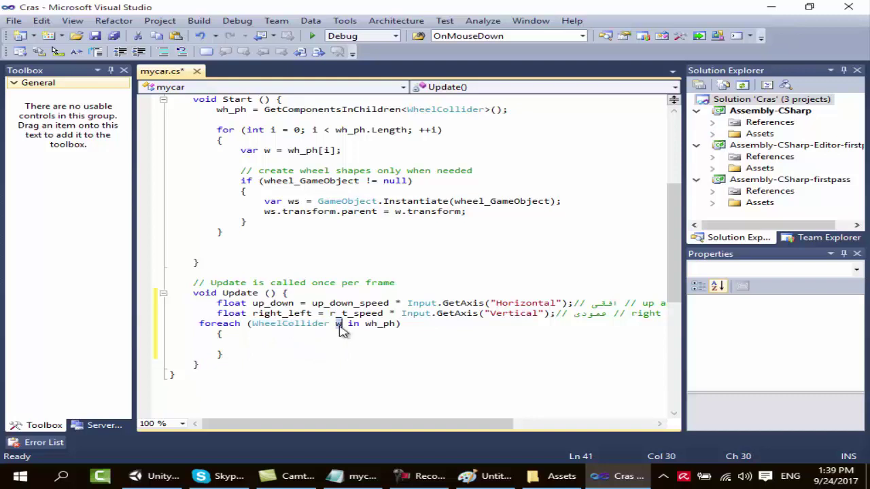
double_click(383, 323)
scroll(379, 319, up, 3)
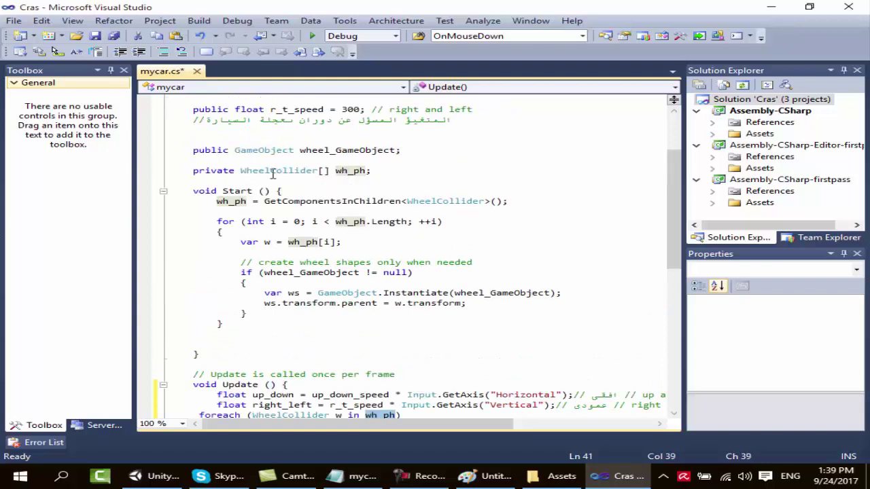
scroll(314, 225, down, 4)
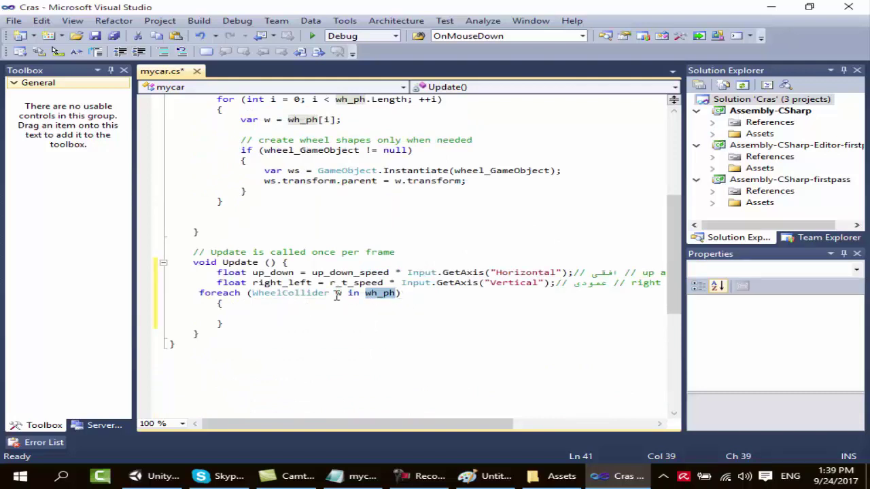
click(364, 476)
drag(159, 233, 380, 249)
key(ctrl+c)
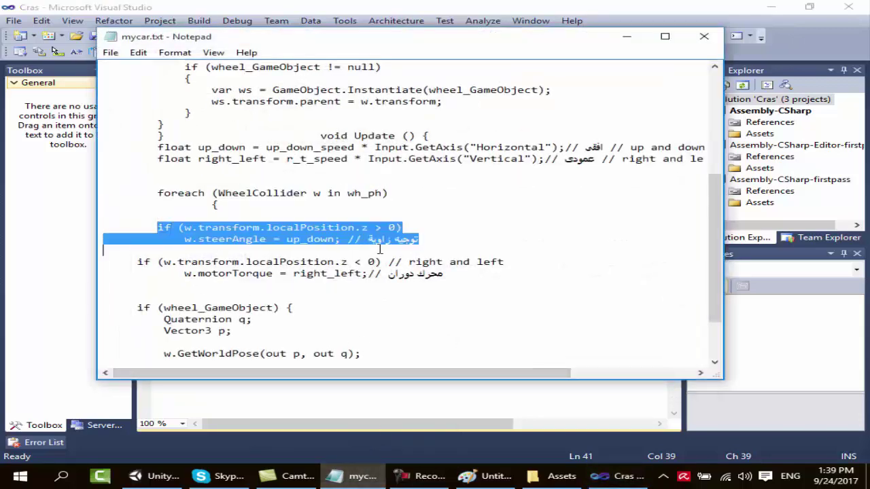
Paste the steerAngle if-block into the foreach loop and comment out its if line.
click(626, 36)
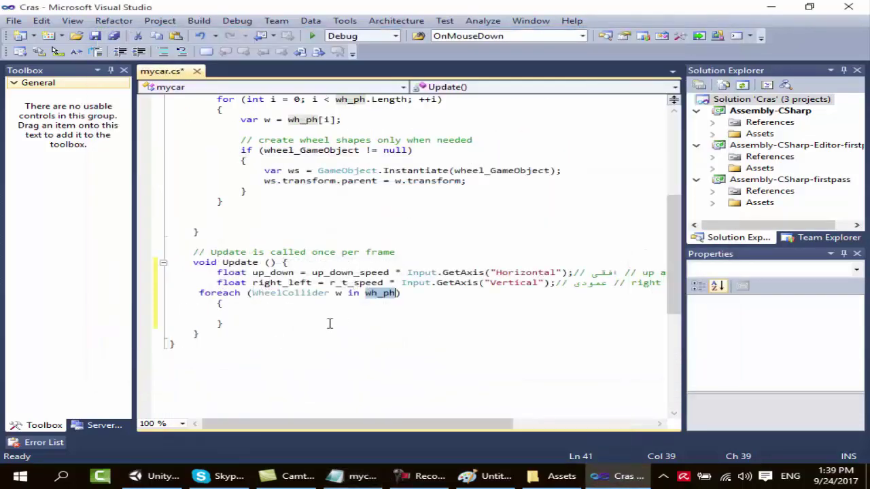
click(252, 316)
key(ctrl+v)
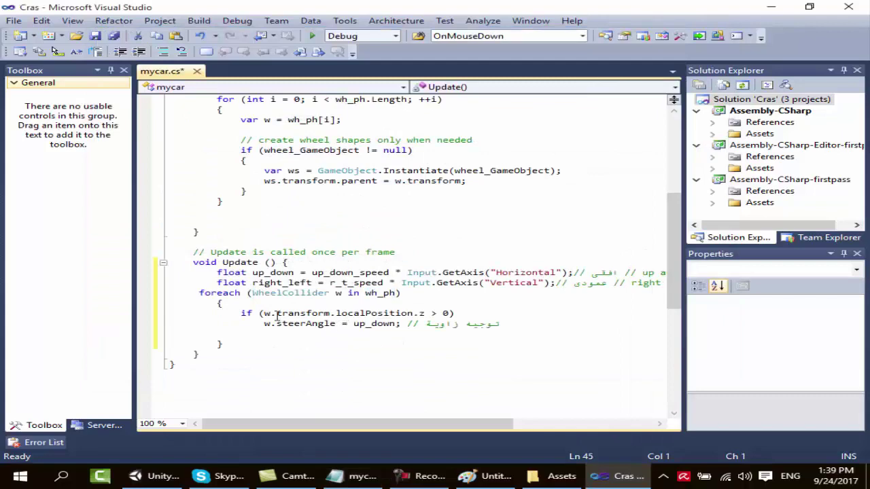
text(//)
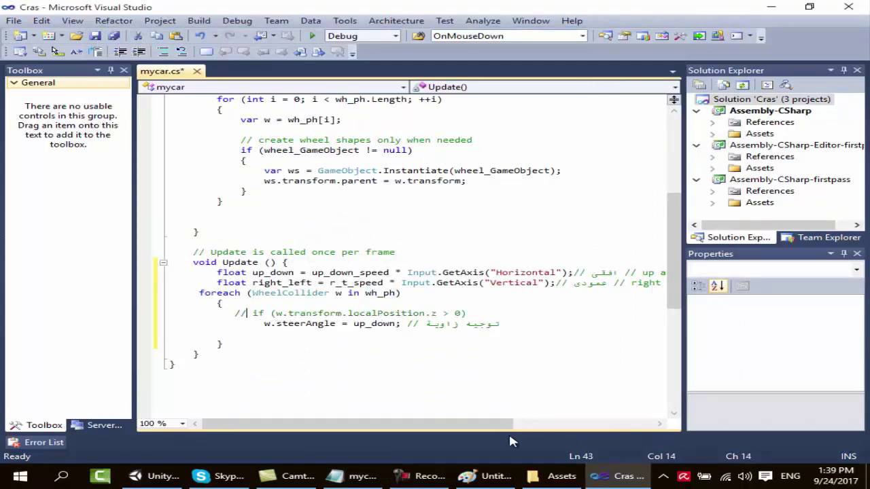
Paste the motorTorque if-block below the steering line and comment out its if line.
click(356, 476)
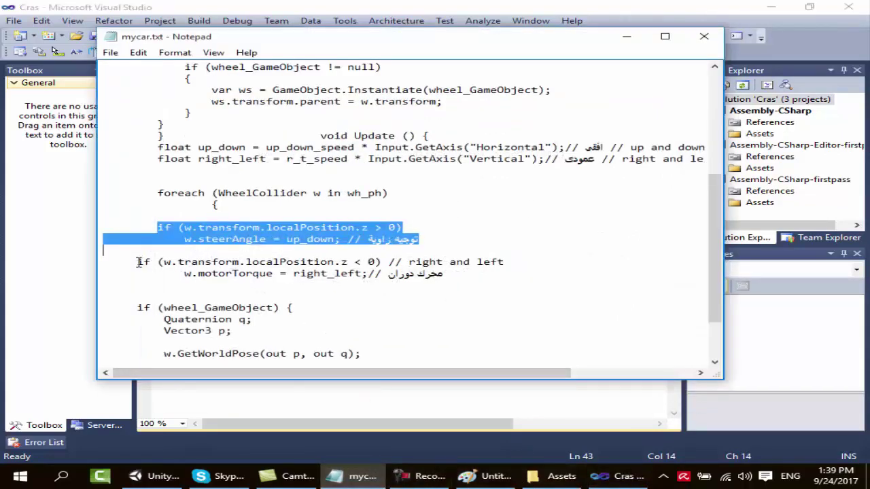
drag(137, 262, 428, 285)
key(ctrl+c)
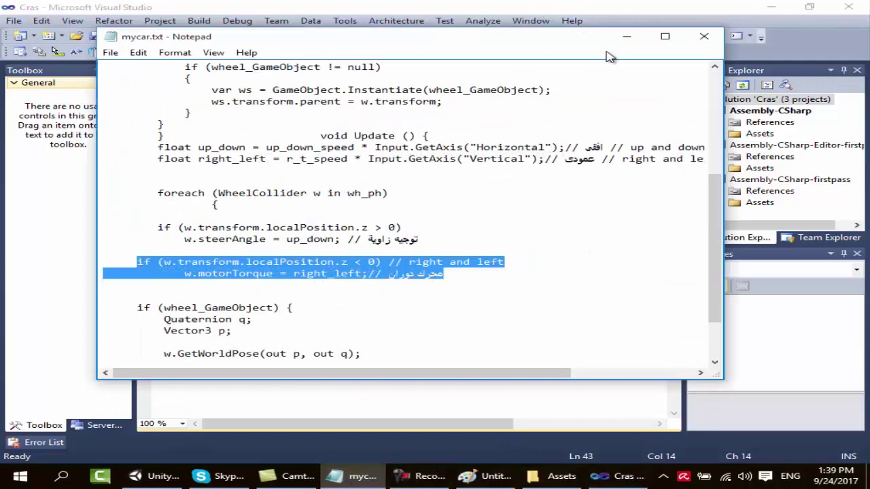
click(626, 36)
click(279, 334)
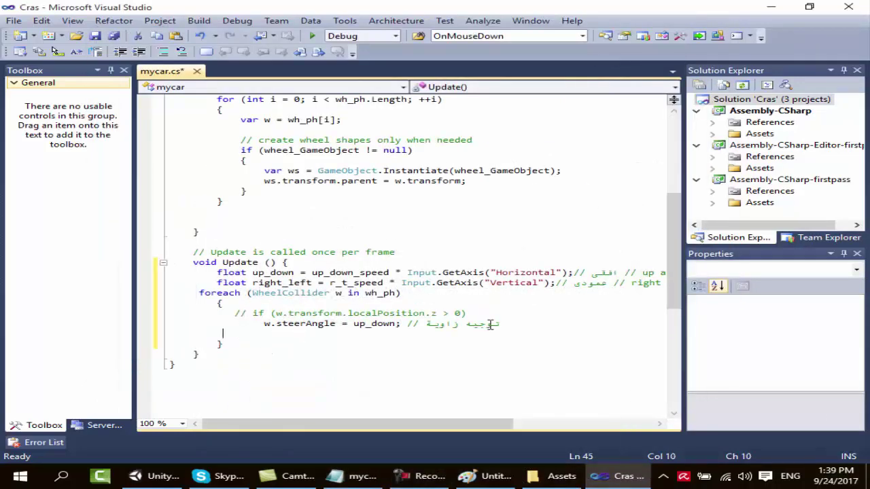
key(ctrl+v)
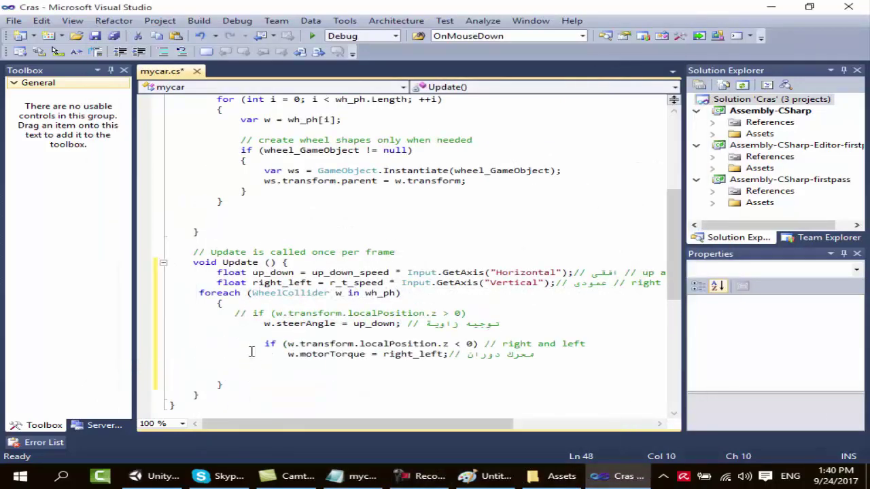
click(254, 352)
click(256, 343)
text(//)
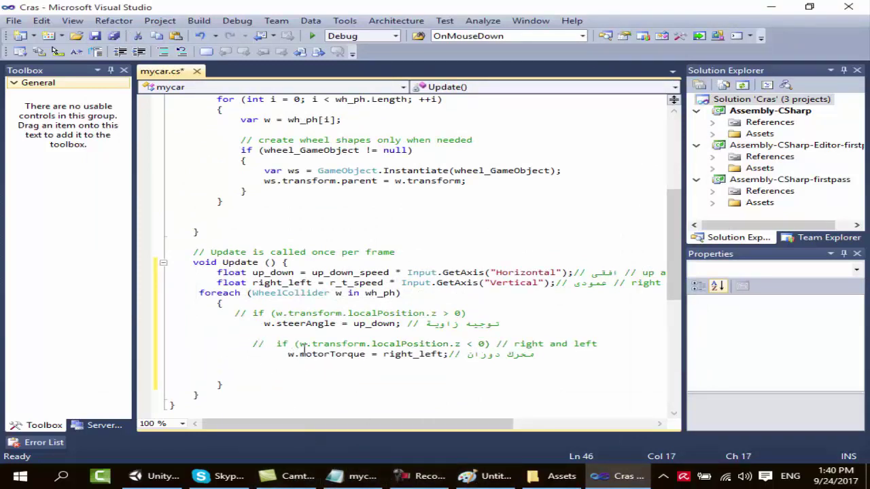
Review the w.steerAngle = up_down assignment, then bring up the Paint sketch.
double_click(271, 324)
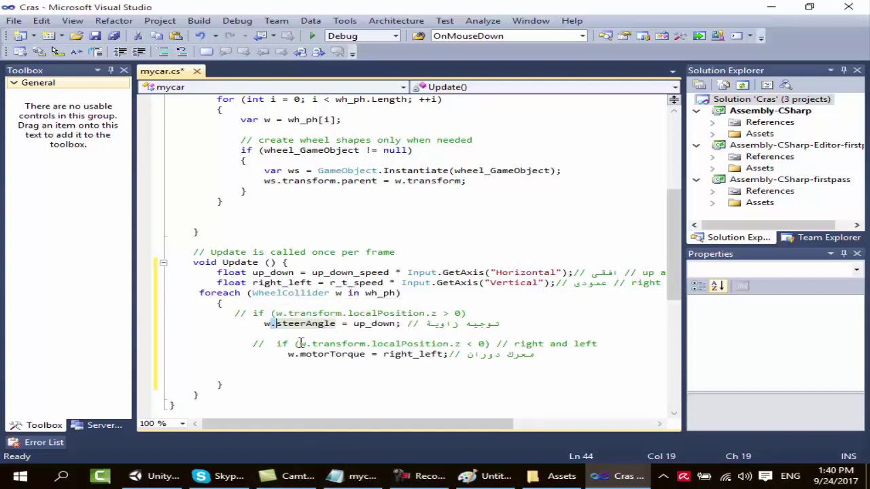
double_click(375, 324)
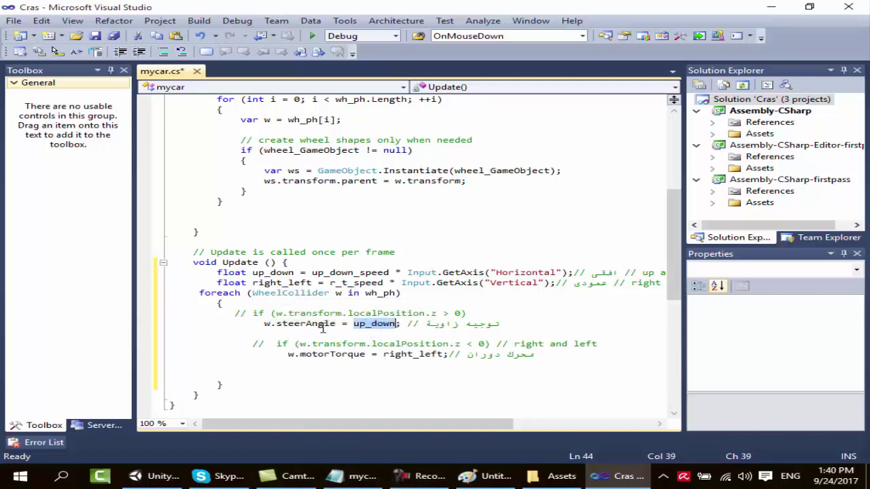
double_click(306, 323)
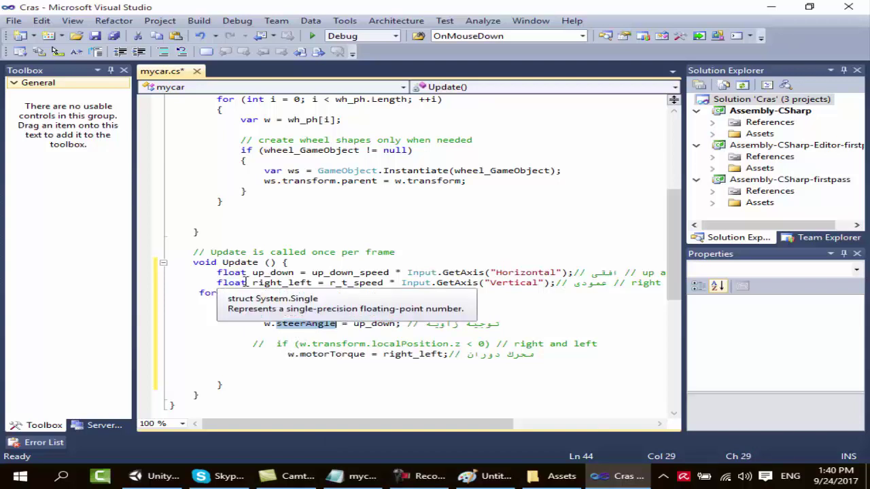
double_click(375, 327)
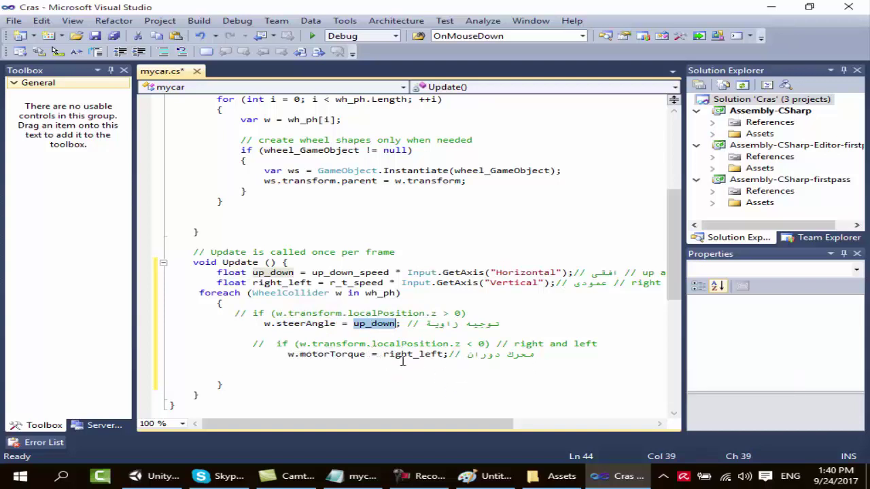
click(475, 475)
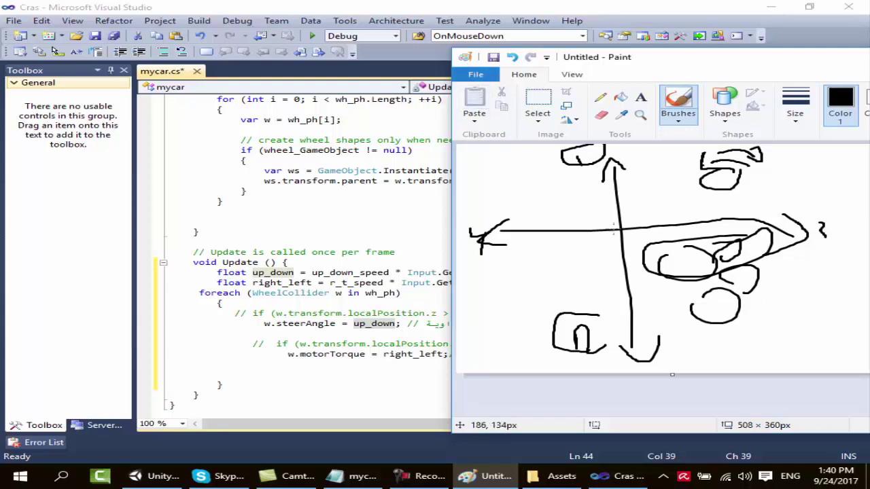
Start a new canvas without saving the old sketch and draw four freehand wheel circles.
key(ctrl+n)
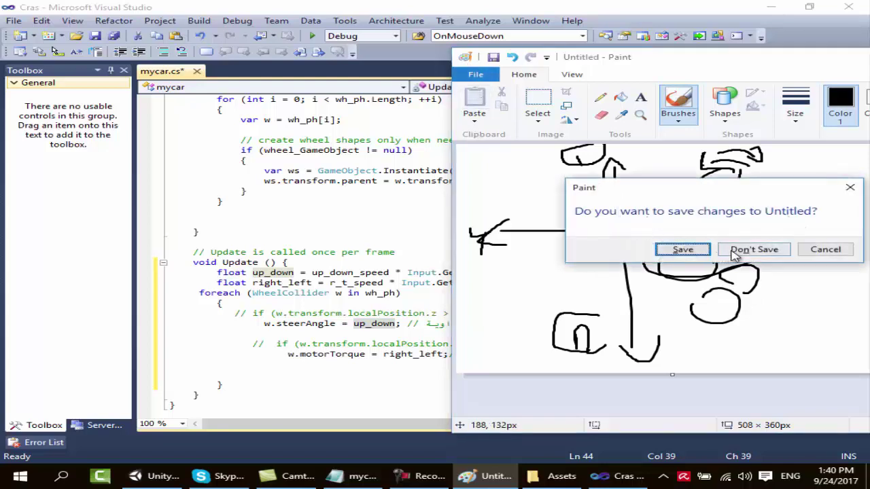
click(748, 249)
drag(691, 176, 710, 176)
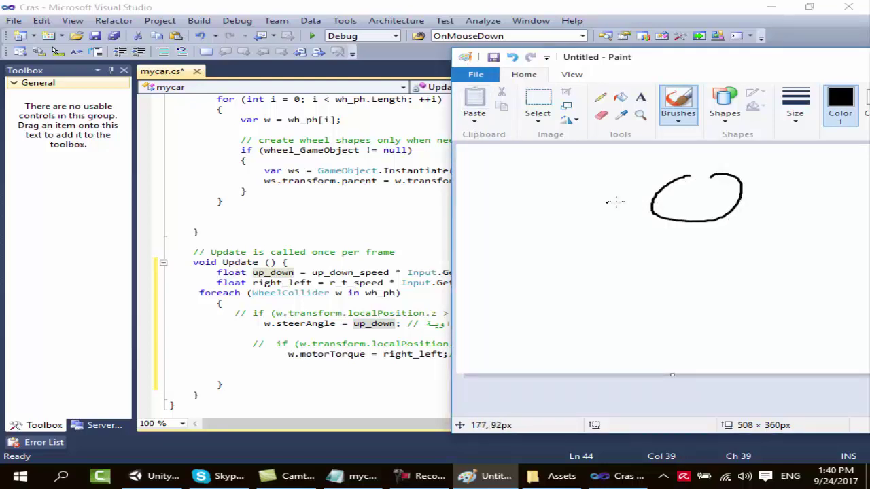
drag(551, 184, 562, 183)
drag(557, 282, 552, 285)
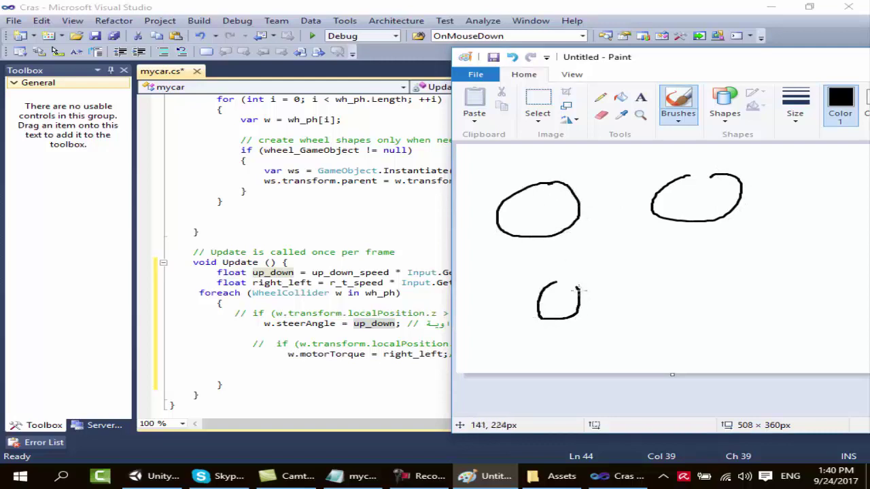
mouse_move(685, 253)
mouse_down()
mouse_move(702, 310)
mouse_move(686, 254)
mouse_up()
drag(606, 61, 667, 66)
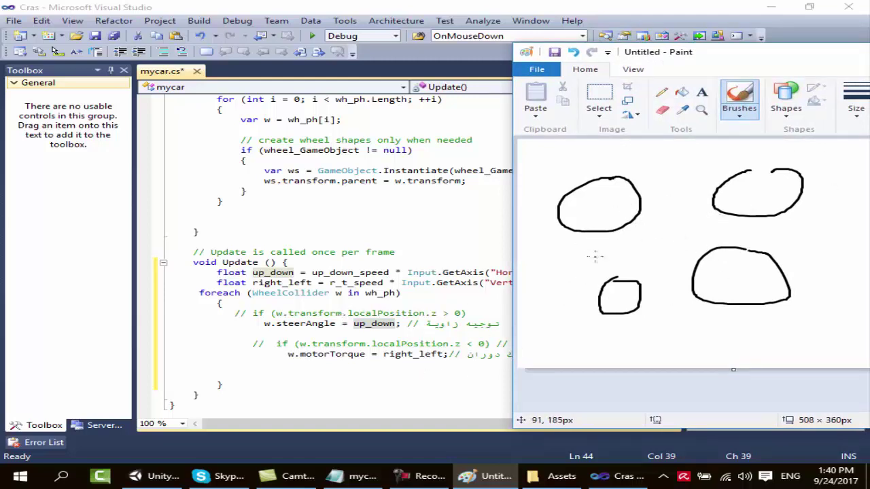
Draw the rough car-body outline around the wheels.
mouse_move(819, 154)
mouse_down()
mouse_move(805, 365)
mouse_move(822, 204)
mouse_up()
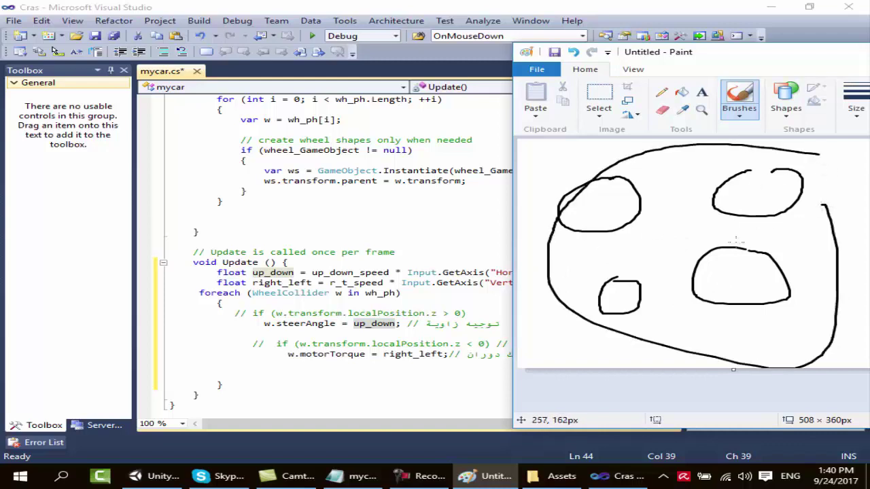
drag(818, 155, 658, 161)
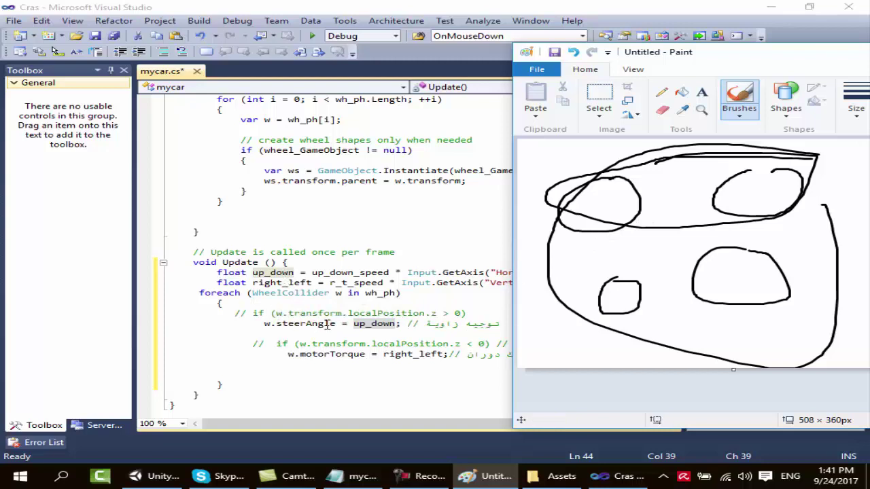
click(250, 317)
Remove the // from the z > 0 steering and z < 0 torque conditions in Update().
key(BackSpace)
key(BackSpace)
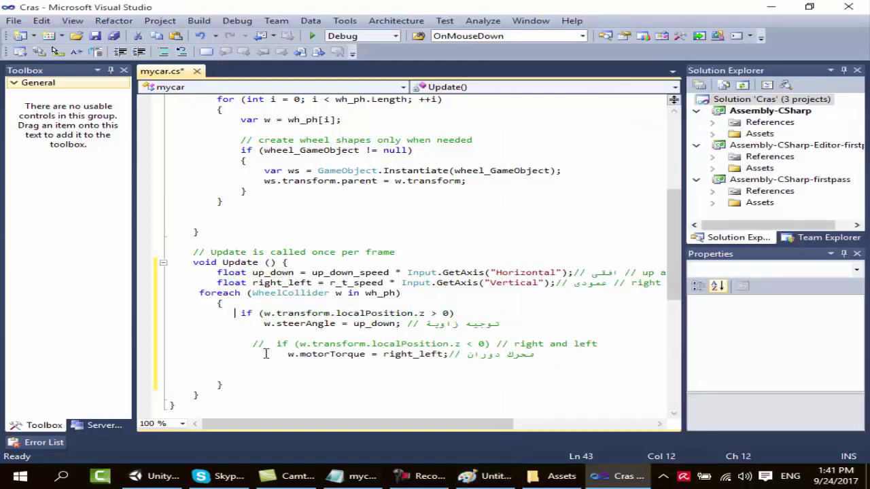
drag(269, 345, 252, 345)
key(Delete)
click(275, 313)
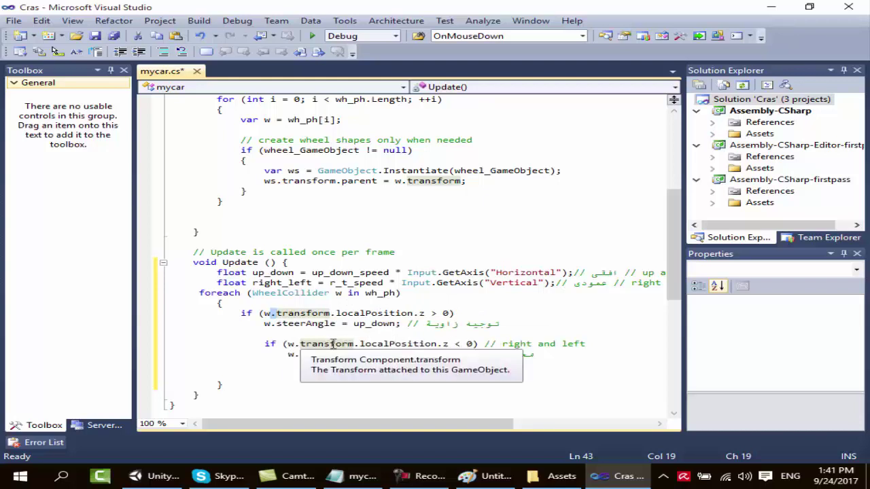
click(348, 344)
click(163, 476)
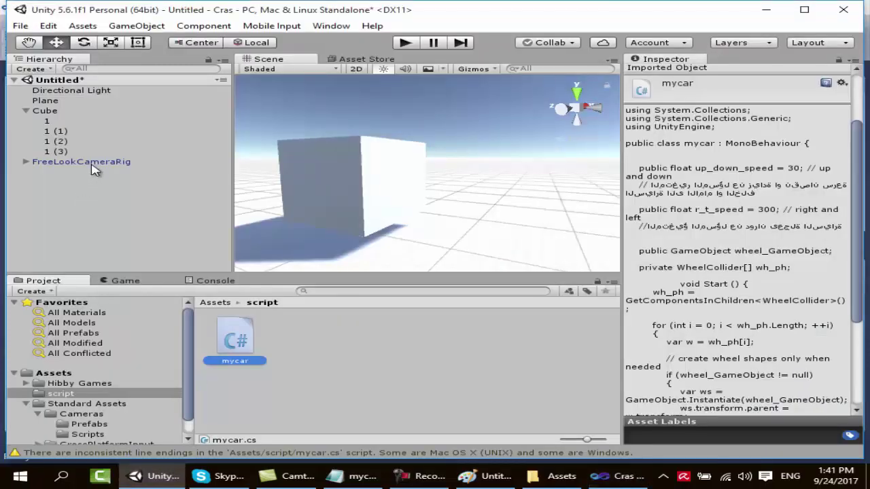
Check wheel 1 (1)'s Wheel Collider (mass 20, radius 0.5, Z 0.417) against mycar.cs.
click(61, 132)
scroll(724, 105, up, 2)
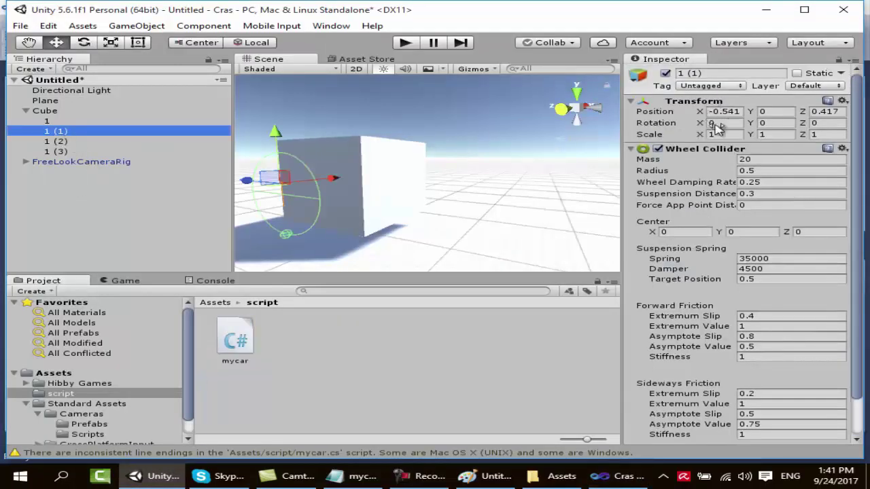
click(608, 479)
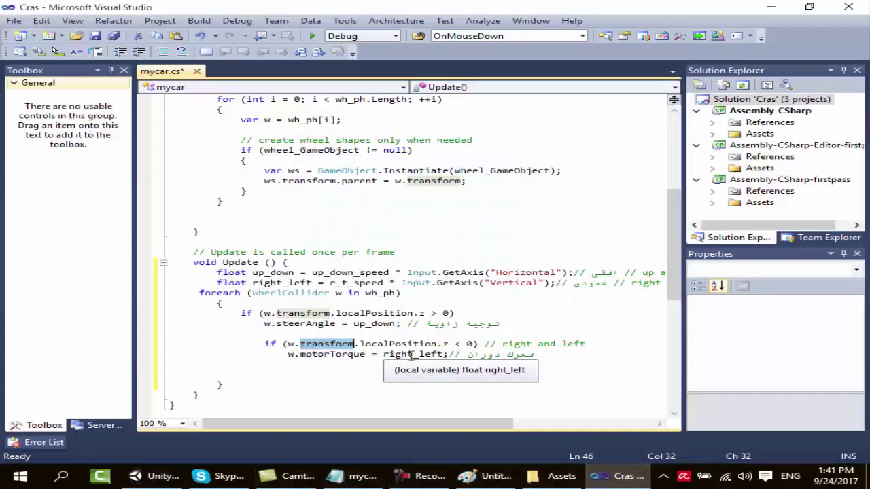
click(155, 476)
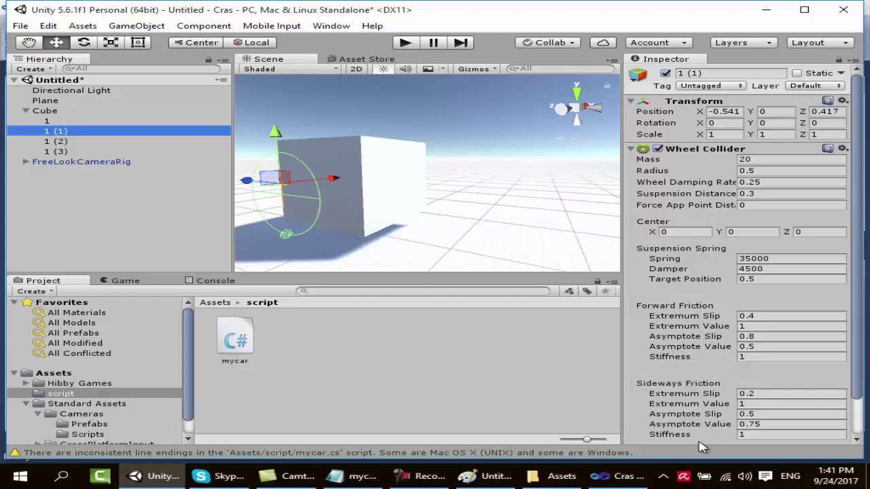
click(615, 476)
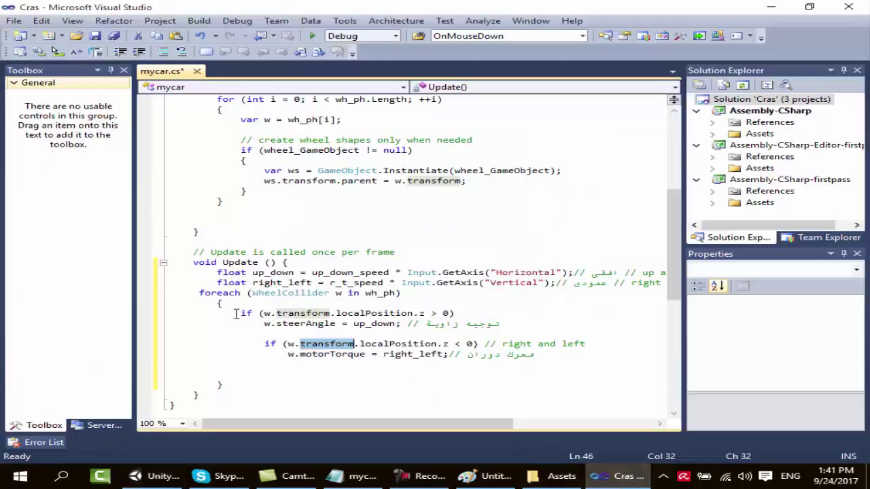
Comment out both the z > 0 steering and z < 0 torque conditions again.
drag(236, 314, 514, 311)
click(301, 344)
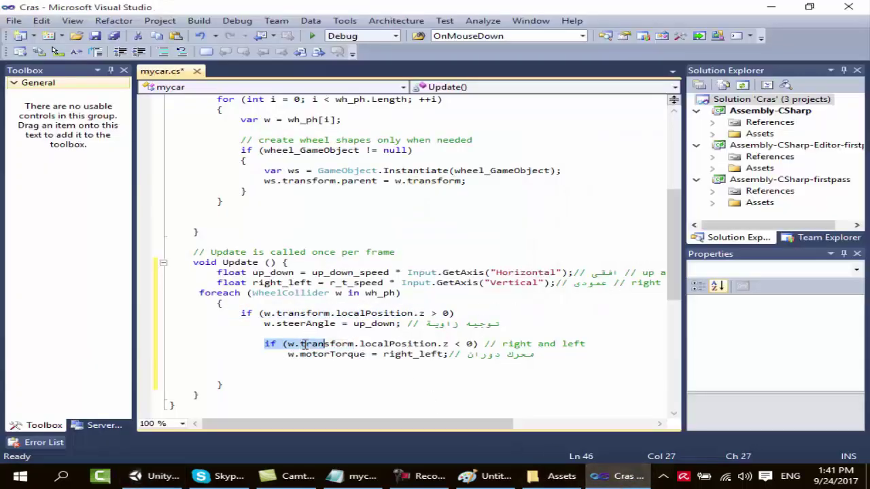
click(335, 343)
click(491, 479)
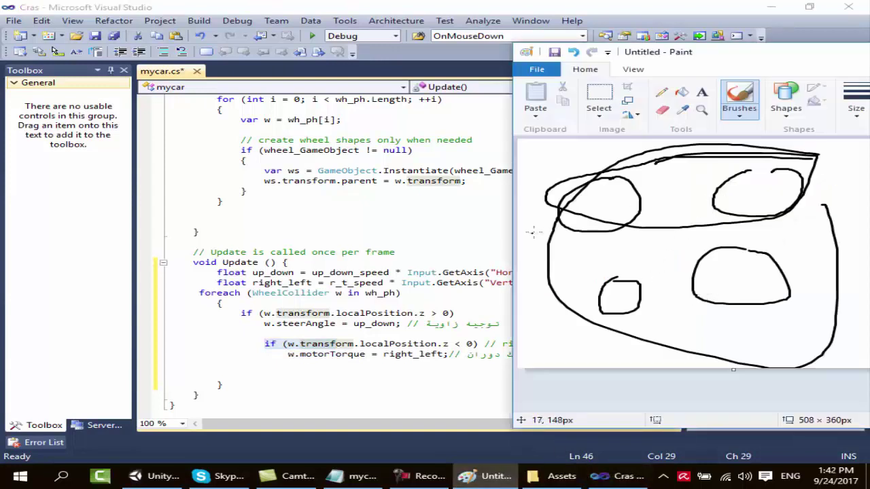
click(239, 316)
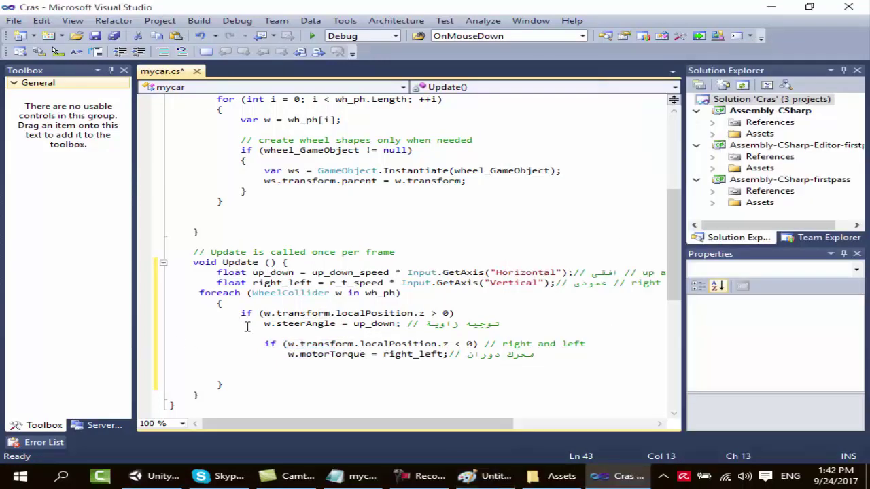
text(//)
click(262, 344)
text(//)
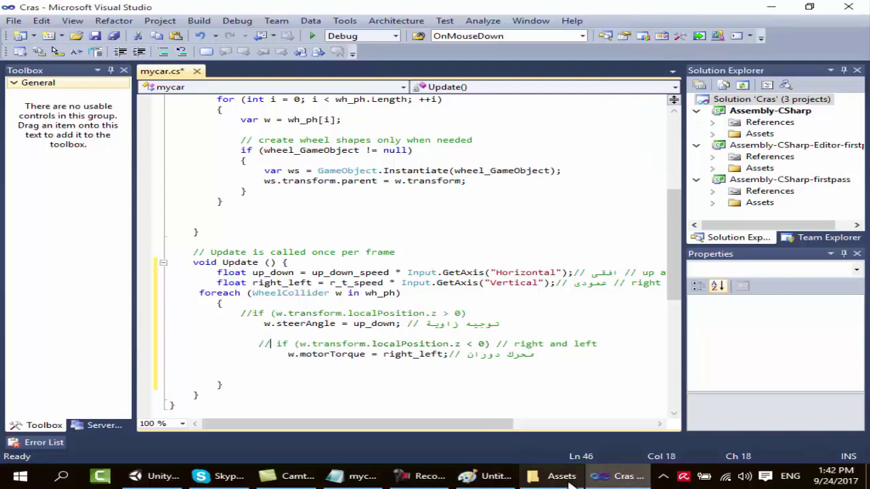
Paste the if (wheel_GameObject) block from the reference into Update() and save mycar.cs.
click(352, 476)
scroll(257, 335, down, 2)
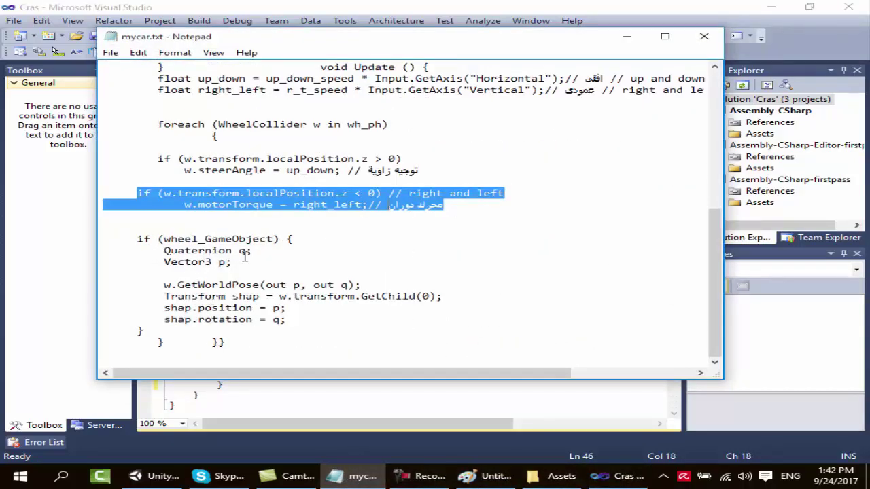
drag(145, 330, 137, 239)
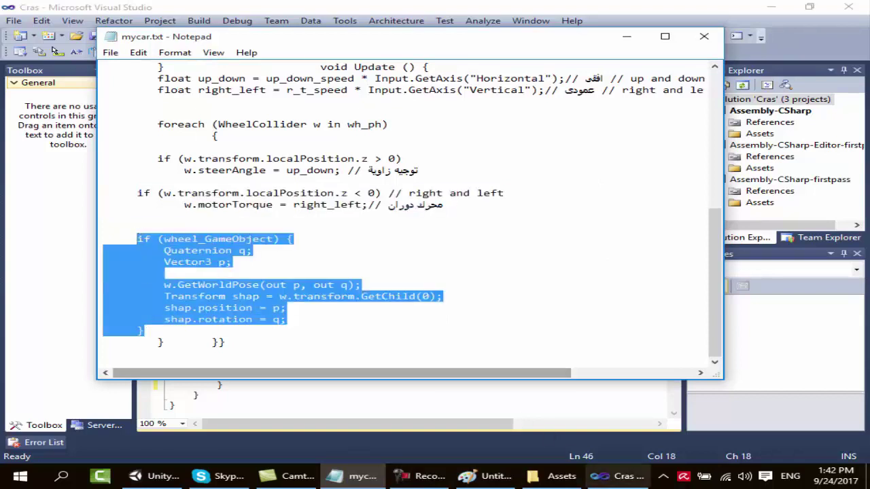
click(626, 479)
key(ctrl+v)
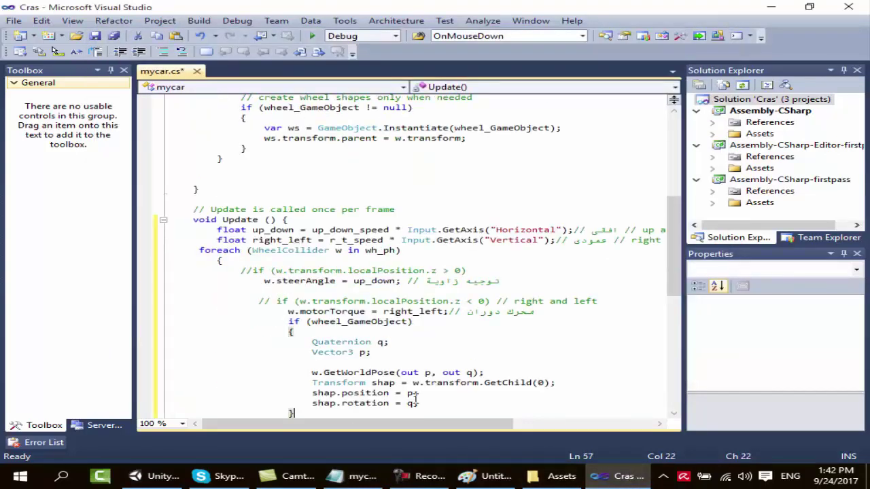
key(ctrl+s)
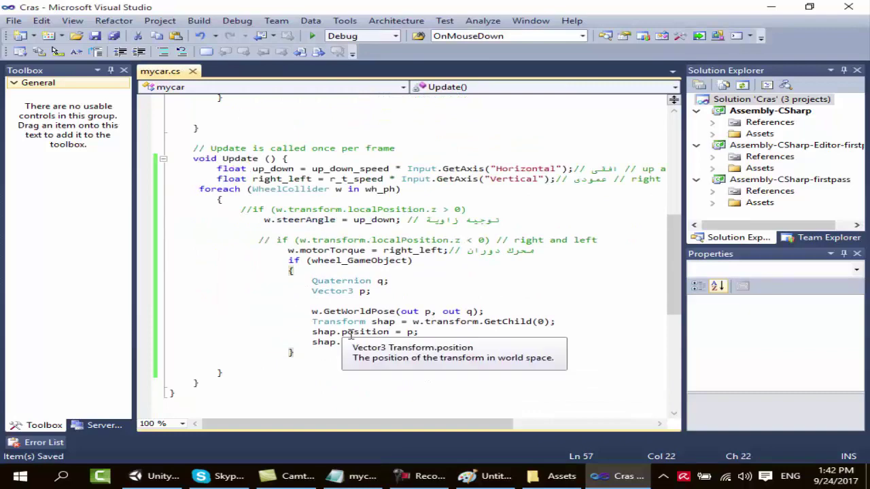
Trace where wheel_GameObject is declared in the script.
double_click(358, 261)
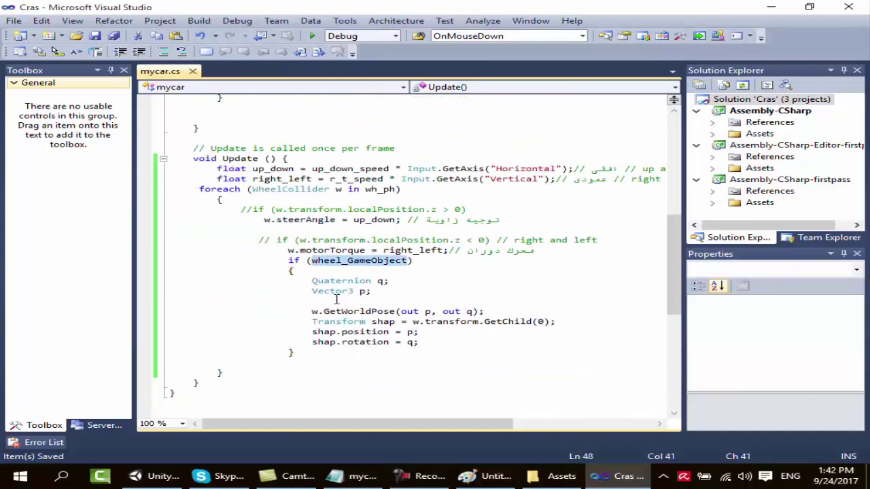
scroll(336, 299, up, 4)
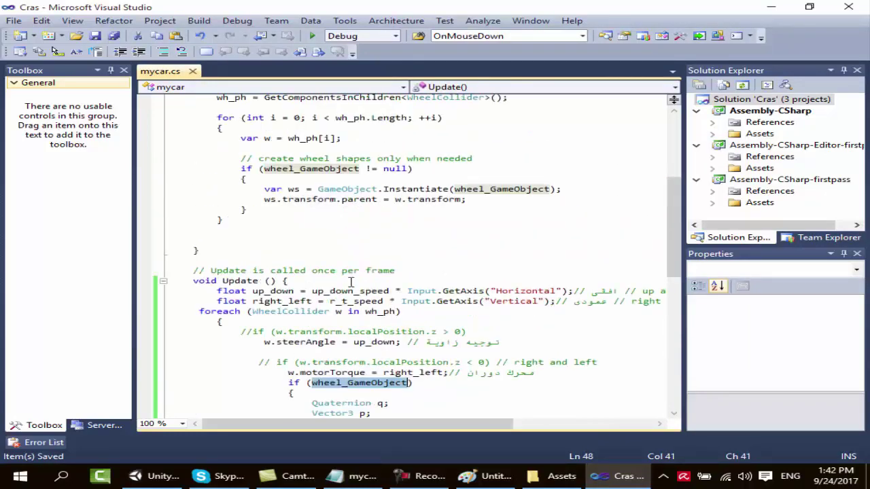
scroll(333, 285, up, 5)
scroll(329, 267, up, 2)
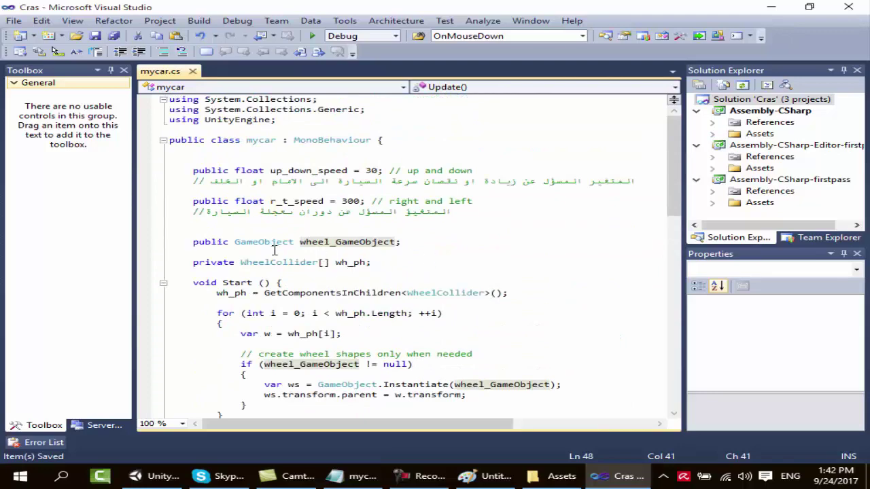
scroll(278, 258, down, 4)
scroll(298, 271, down, 4)
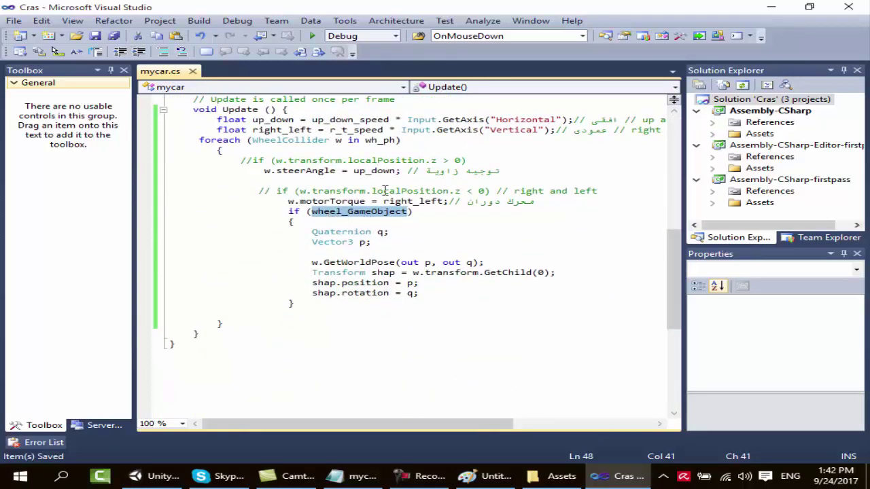
Review the block's Quaternion q, GetWorldPose call and shap position and rotation assignments.
double_click(352, 233)
click(380, 232)
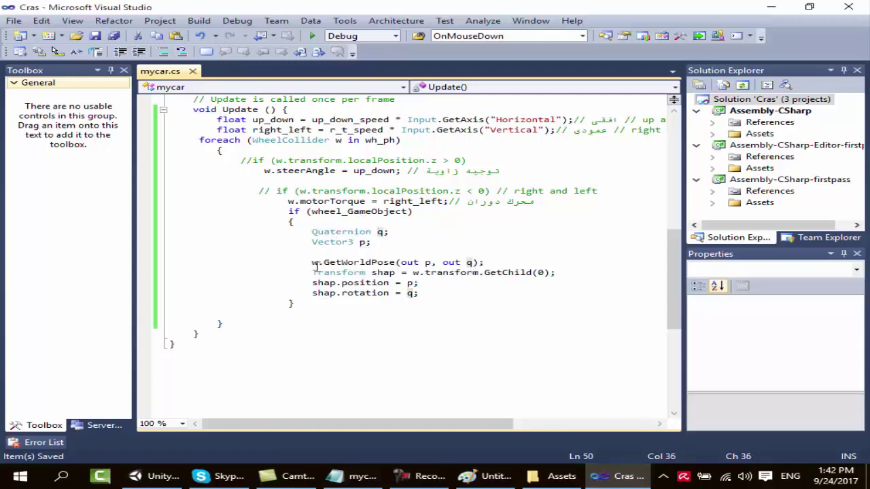
click(320, 263)
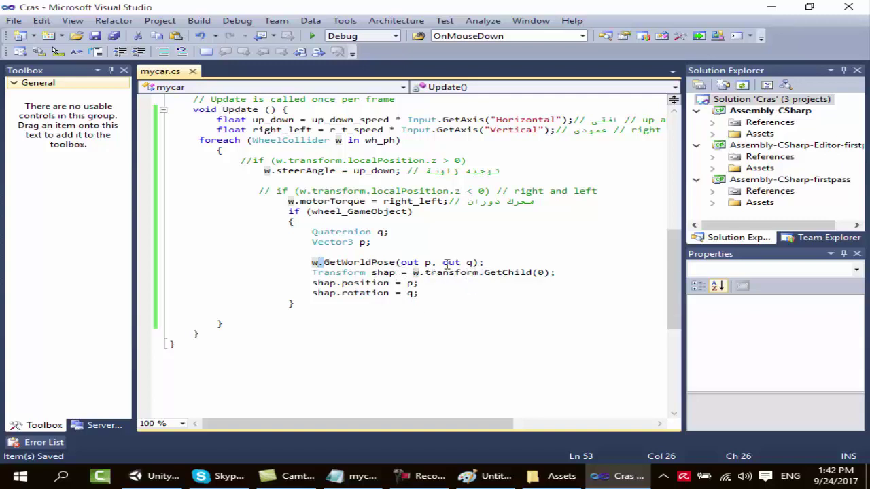
click(356, 275)
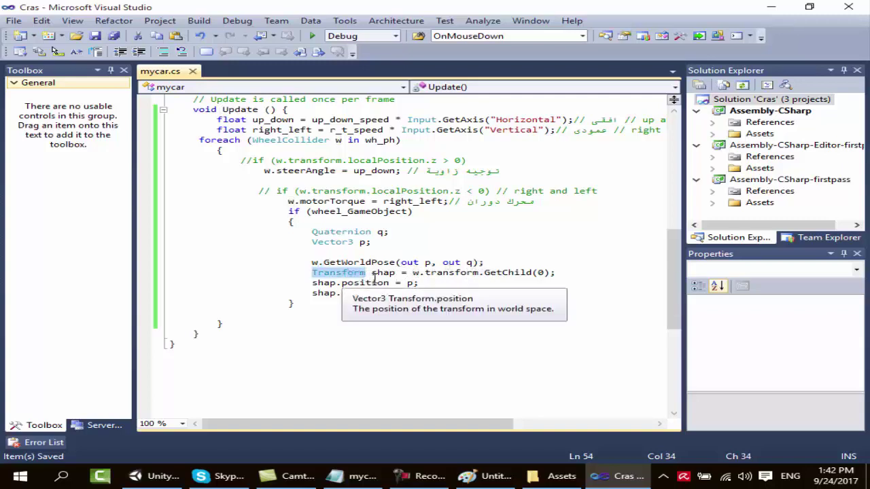
click(385, 275)
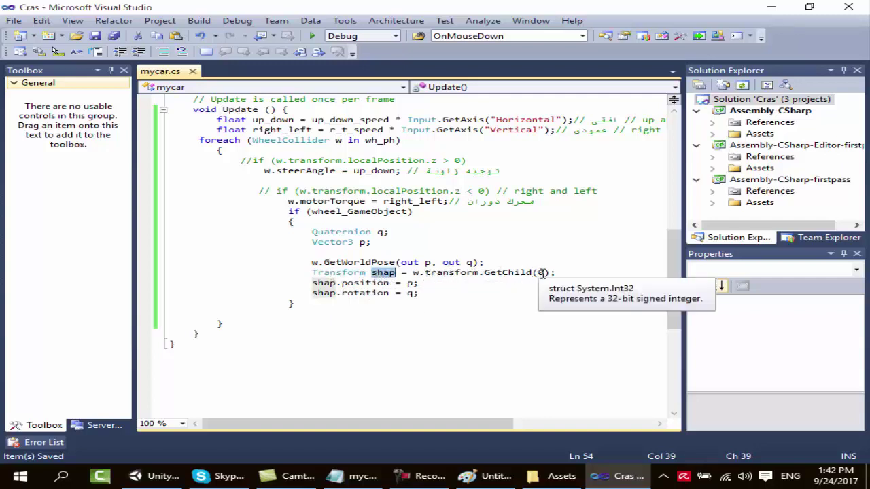
double_click(366, 284)
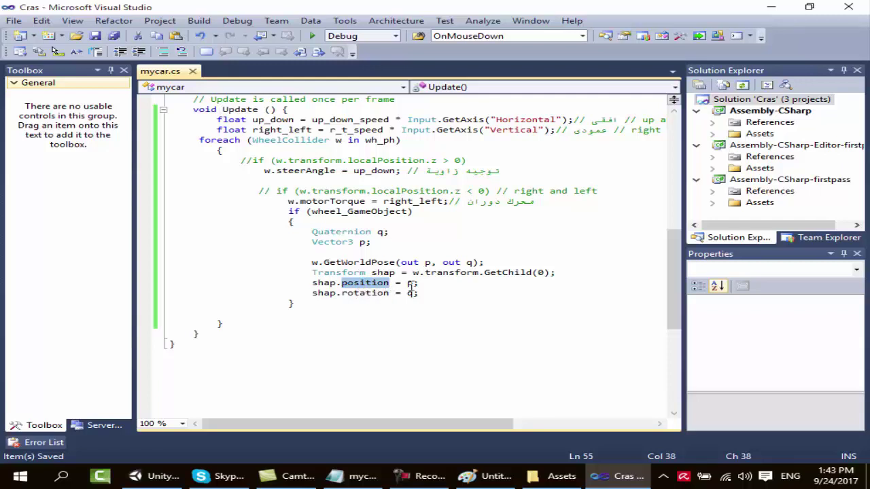
click(356, 299)
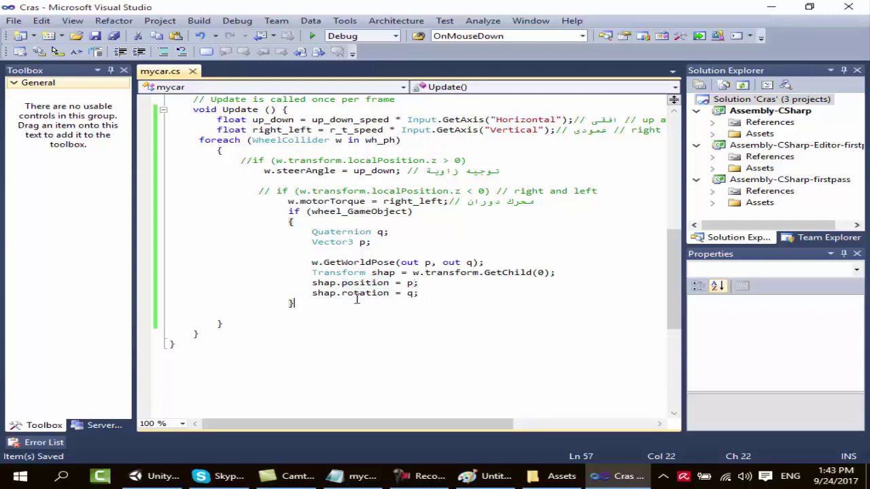
Run Play mode in Unity to test-drive the car with its tyre meshes turning.
click(156, 476)
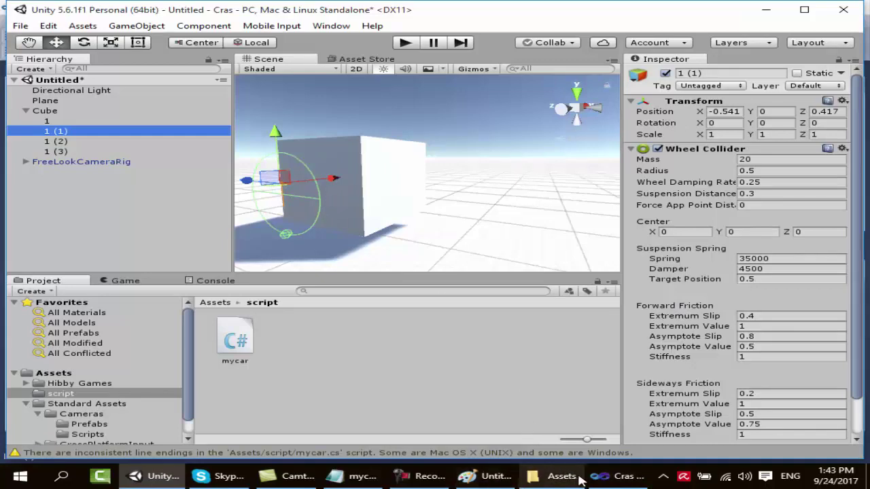
click(615, 476)
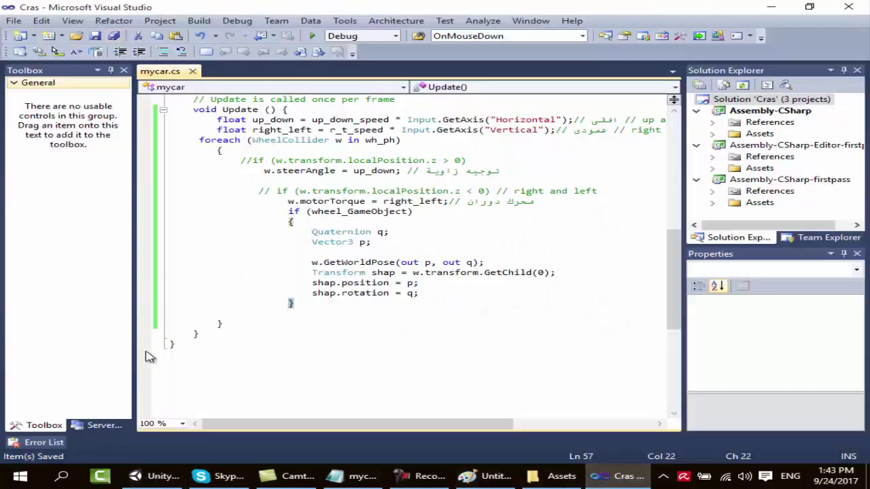
click(158, 479)
click(406, 45)
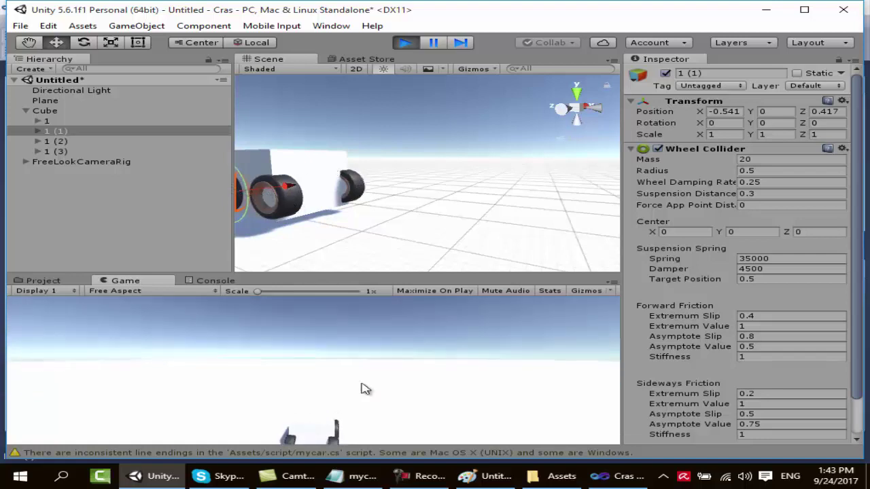
click(614, 480)
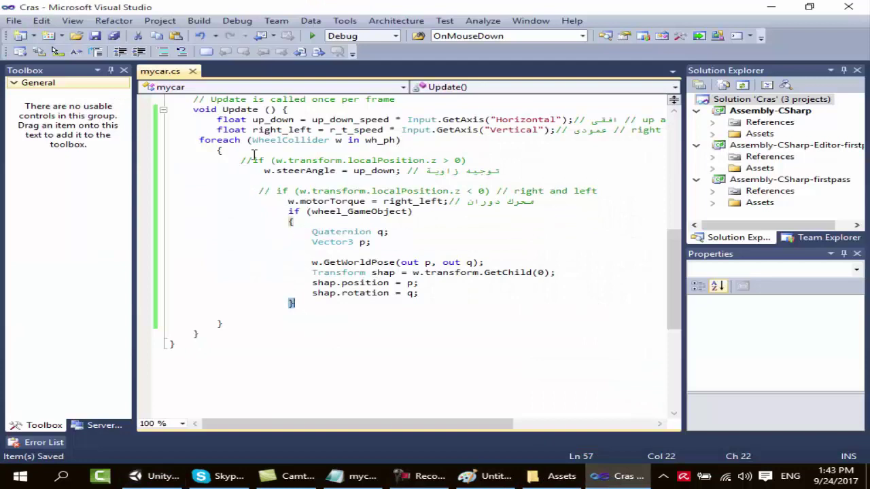
Uncomment the if (w.transform.localPosition.z > 0) steering condition with Uncomment Selected Lines.
drag(253, 154, 236, 160)
click(252, 170)
click(181, 52)
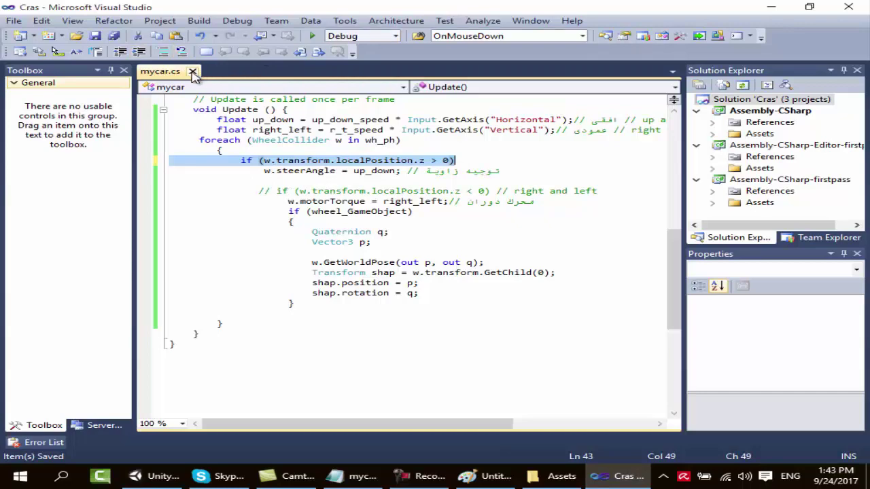
click(171, 481)
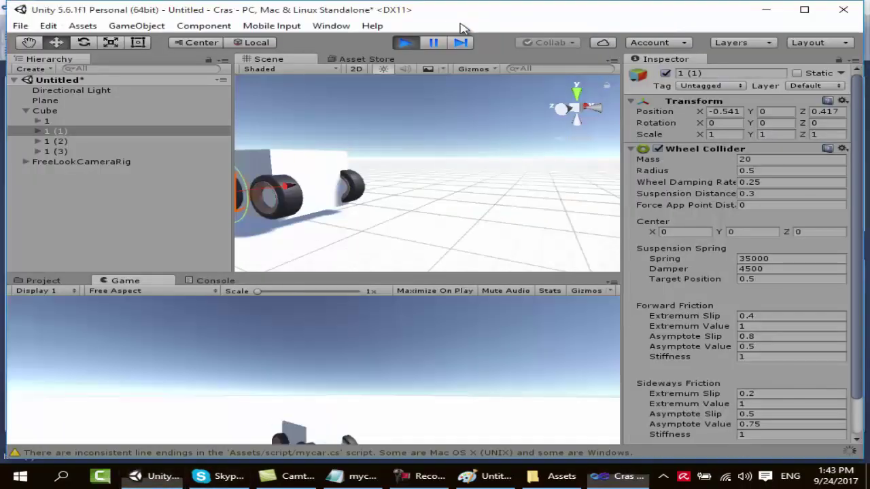
Restart Play mode to test-drive the car with front-wheel steering, then stop with Ctrl+P.
click(405, 42)
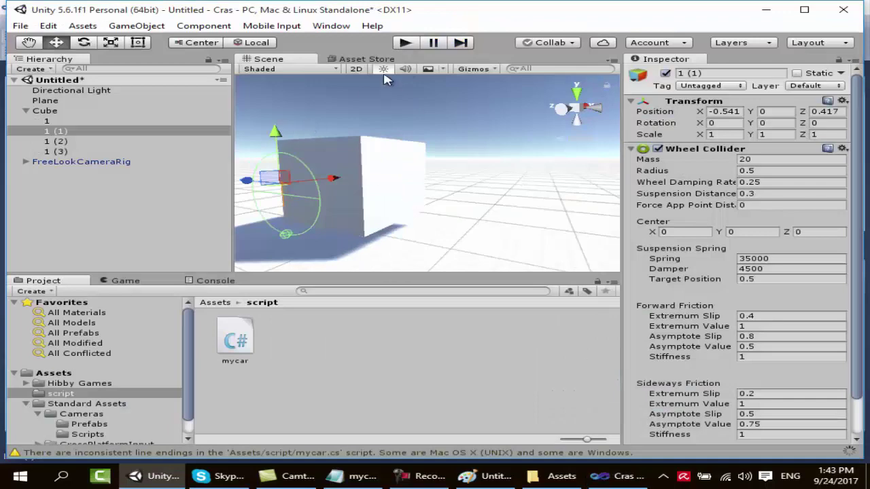
click(405, 43)
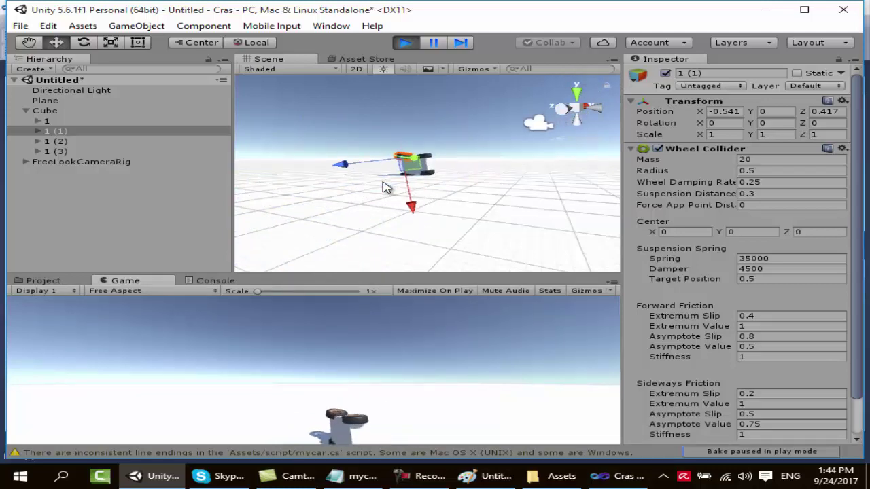
key(ctrl+p)
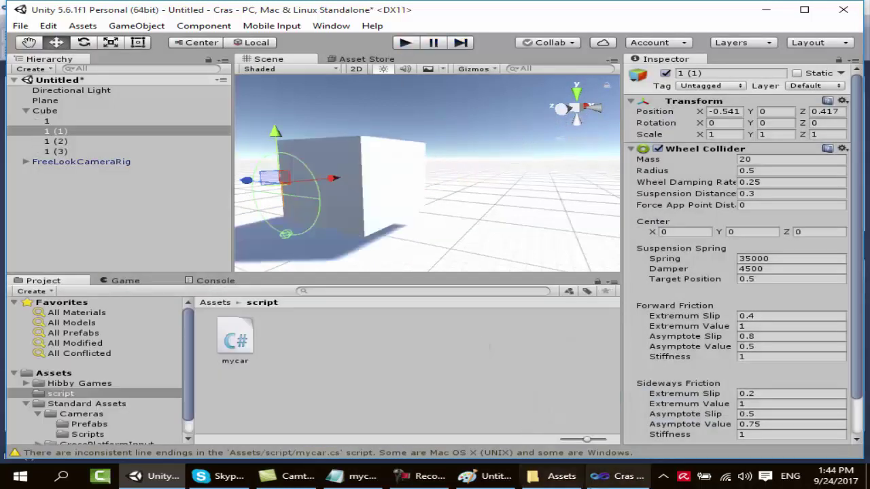
Uncomment the if (w.transform.localPosition.z < 0) torque condition and save mycar.cs.
click(607, 481)
drag(277, 191, 258, 191)
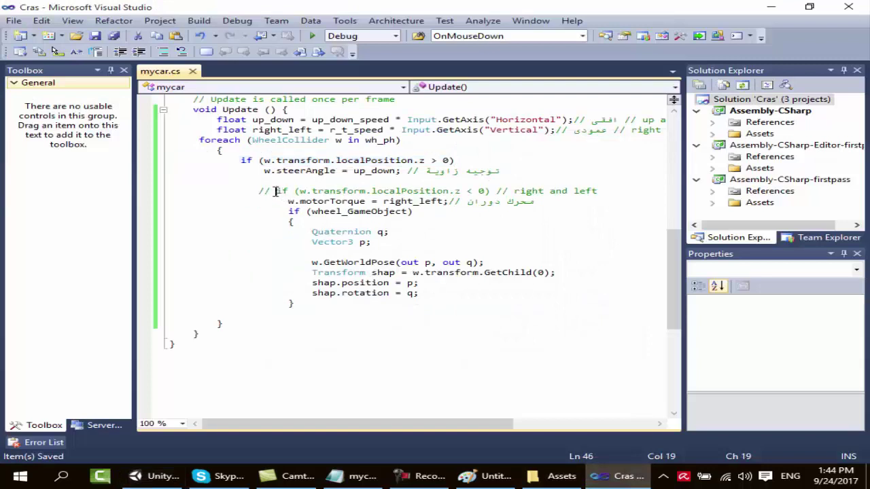
key(BackSpace)
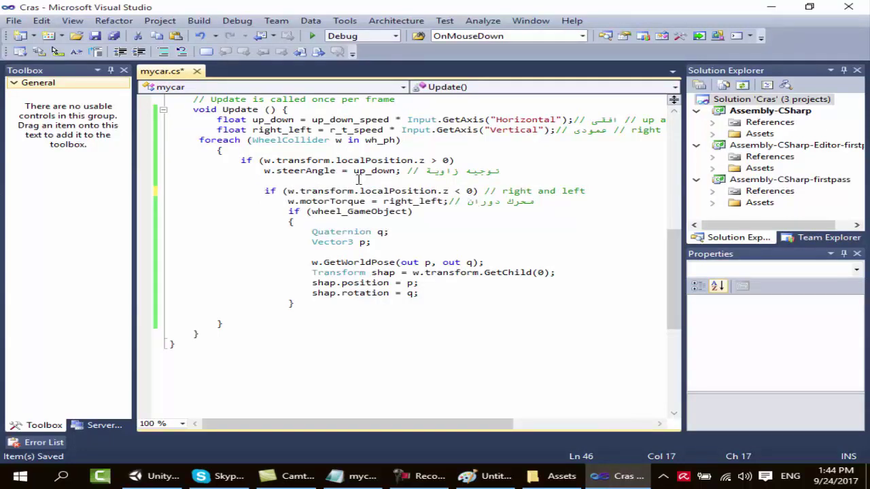
click(113, 35)
click(156, 475)
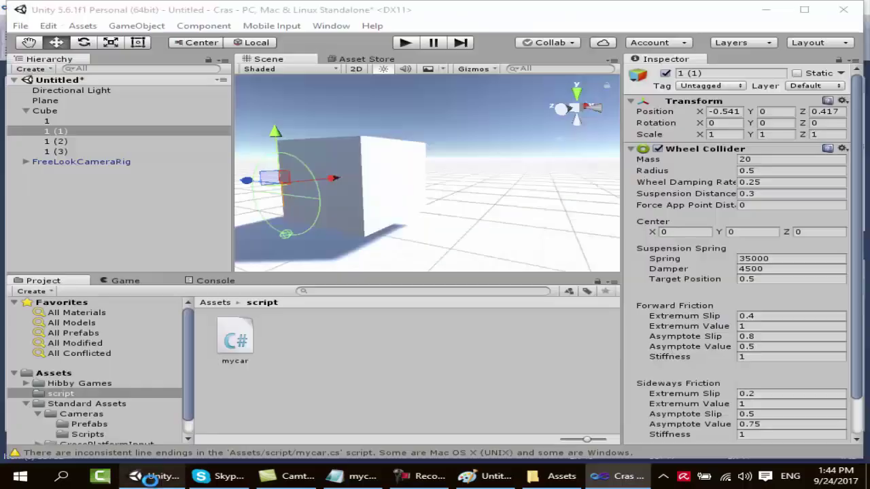
click(405, 43)
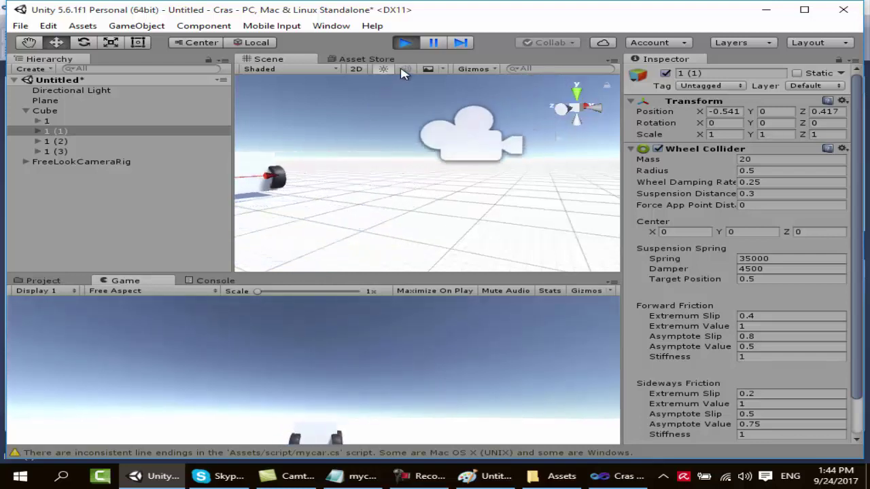
click(403, 44)
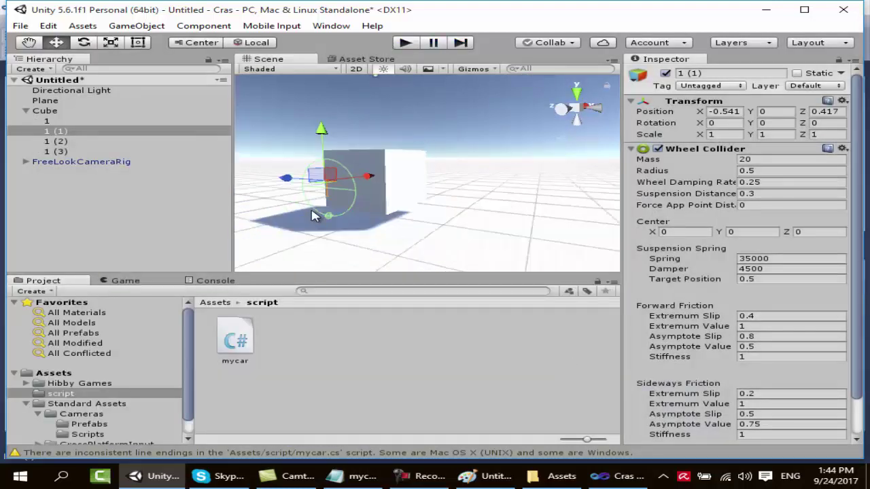
Browse to Hibby Games > aarons_assets > toye_car_v01 > prefabs in the Project panel.
click(80, 383)
double_click(251, 346)
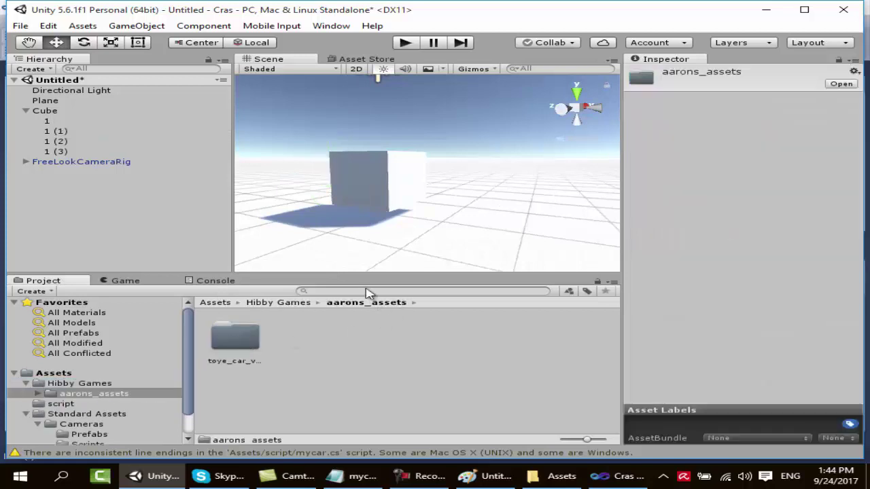
double_click(237, 336)
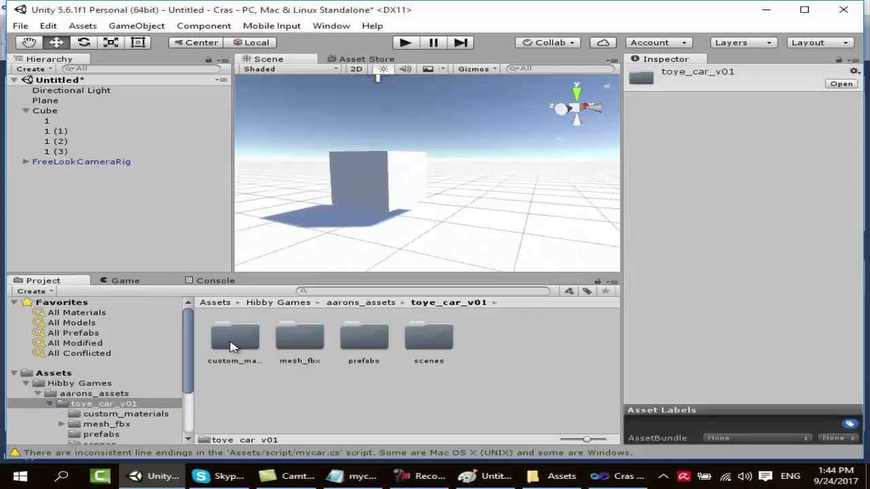
scroll(85, 415, down, 3)
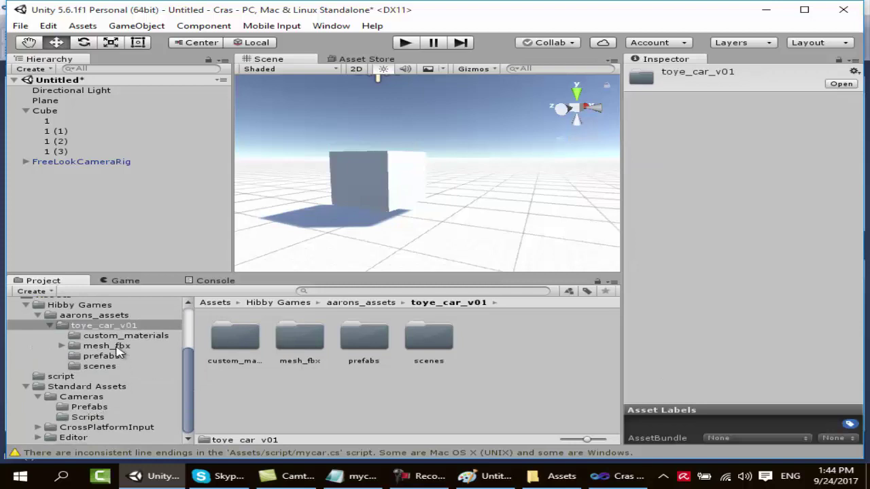
click(100, 357)
Drag the toye_car_v01 prefab onto Cube and inspect its car_body and car_door parts.
click(299, 340)
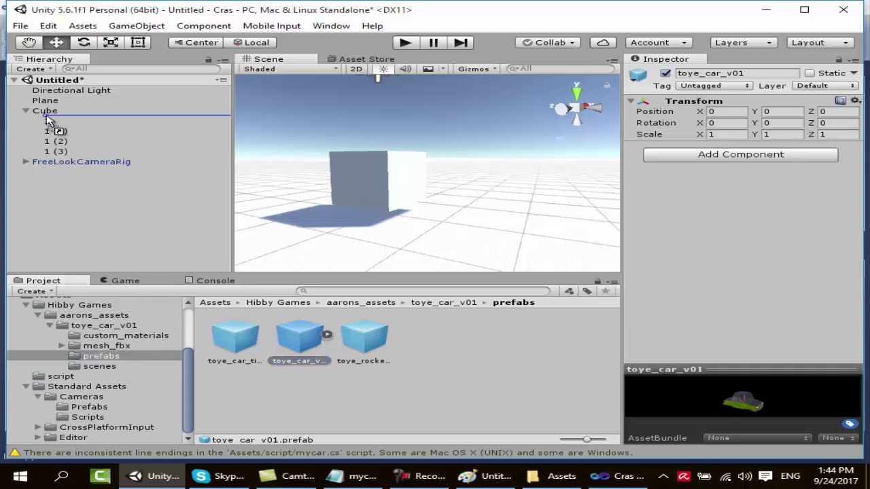
drag(308, 348, 40, 111)
scroll(445, 144, down, 2)
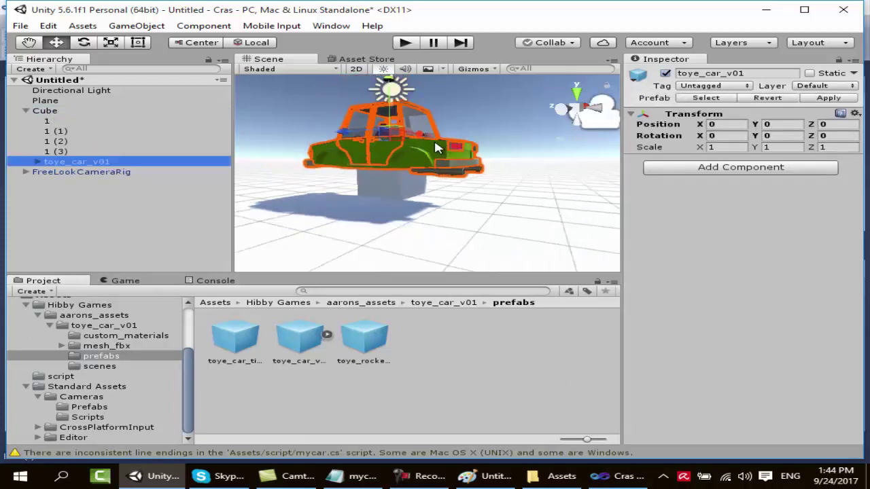
scroll(427, 156, up, 2)
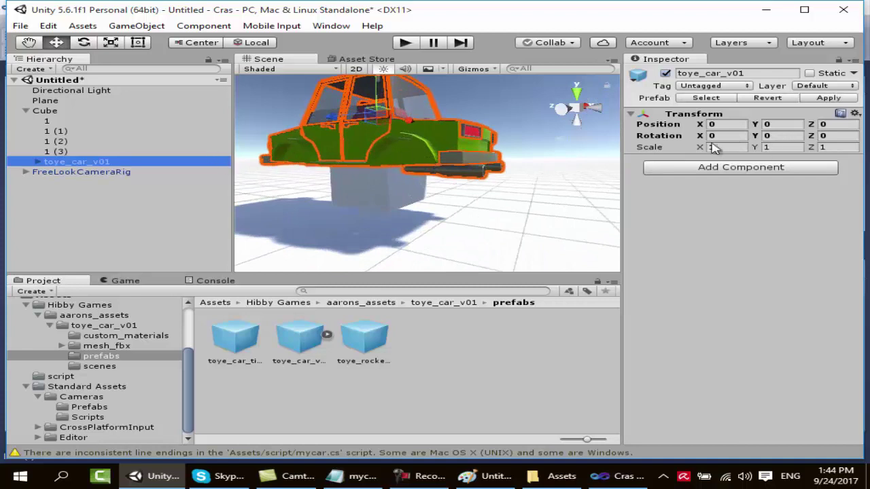
click(37, 162)
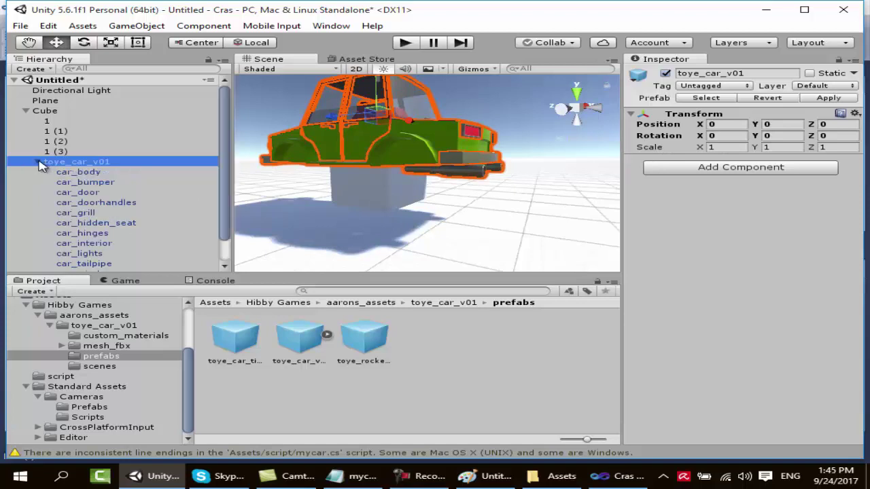
click(71, 176)
click(83, 193)
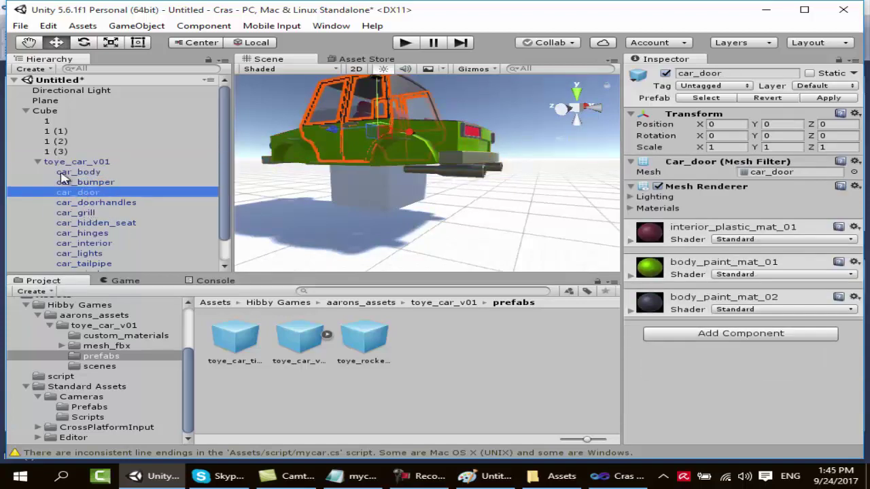
click(37, 162)
Check the Cube's position and set the toye_car_v01 Y position to 0.75.
click(47, 110)
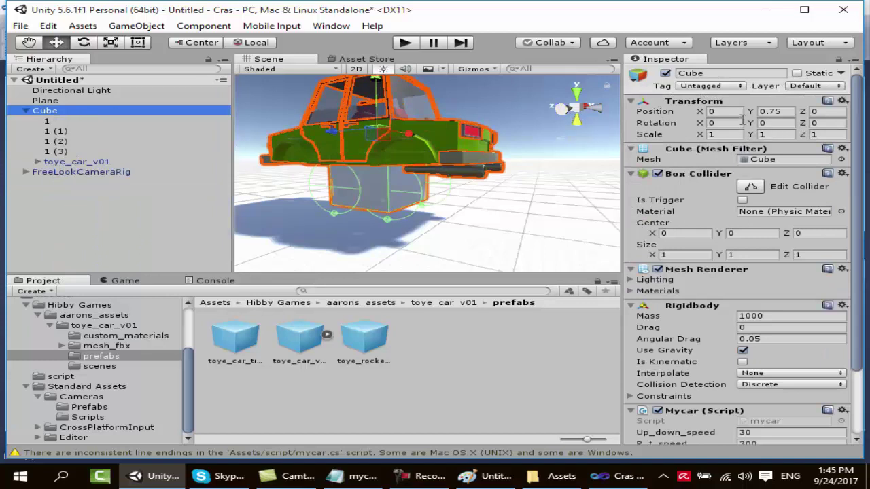
click(790, 113)
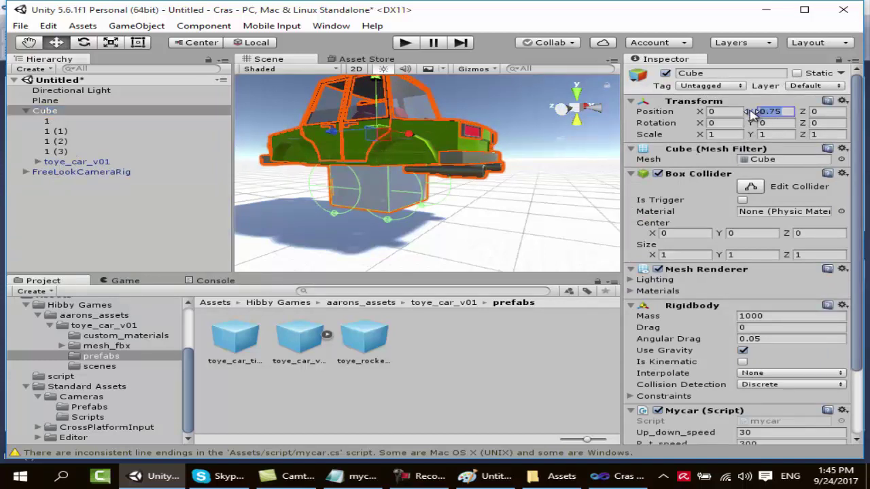
click(86, 165)
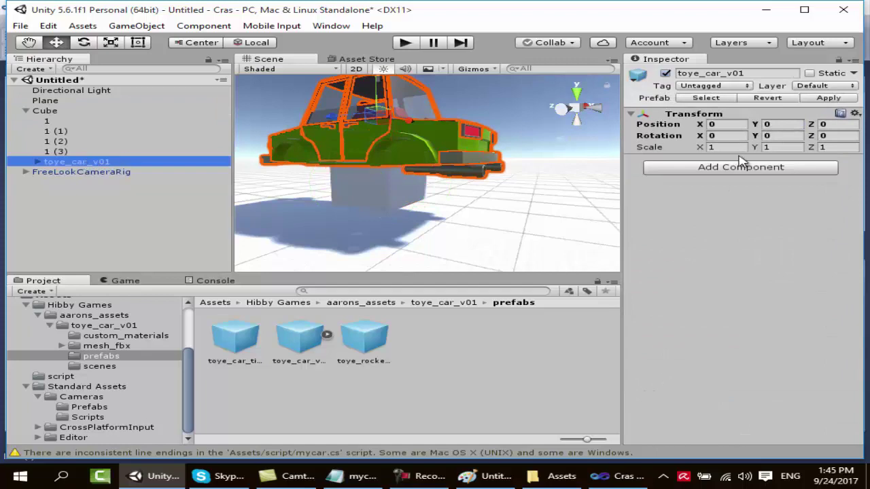
click(790, 124)
text(0.75)
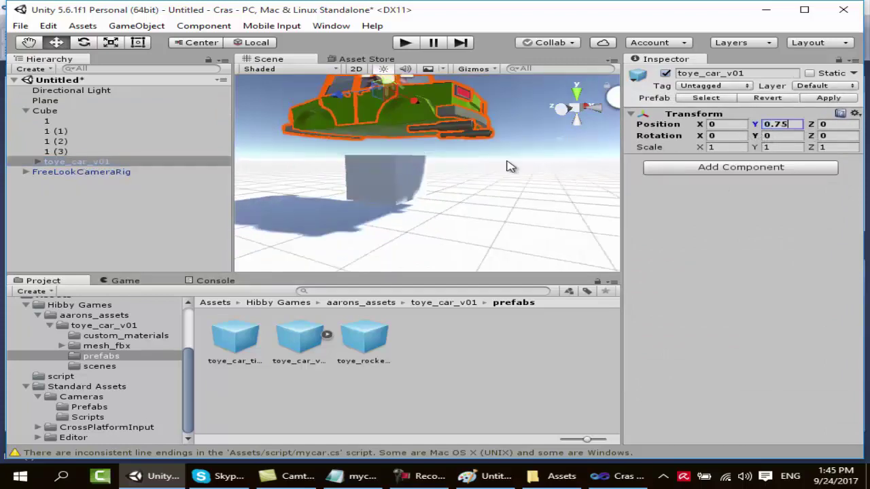
Raise the Cube toward the car and lower the car down onto it.
alt+drag(504, 168, 494, 220)
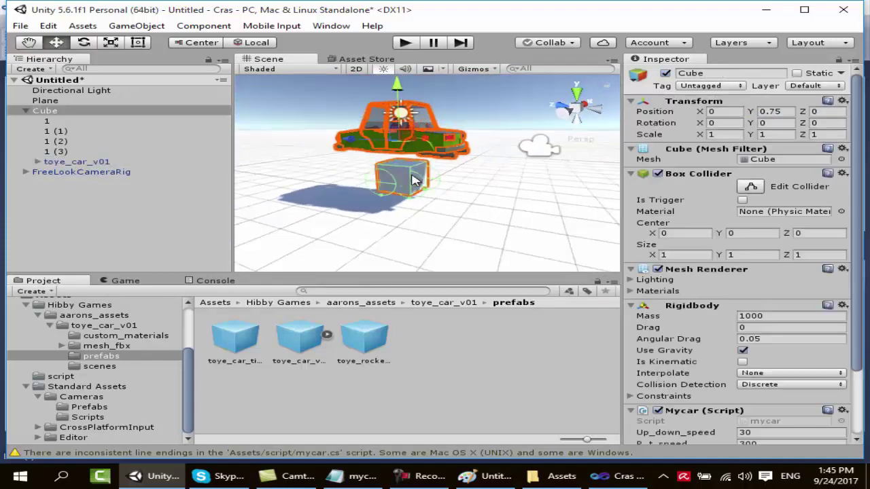
click(416, 180)
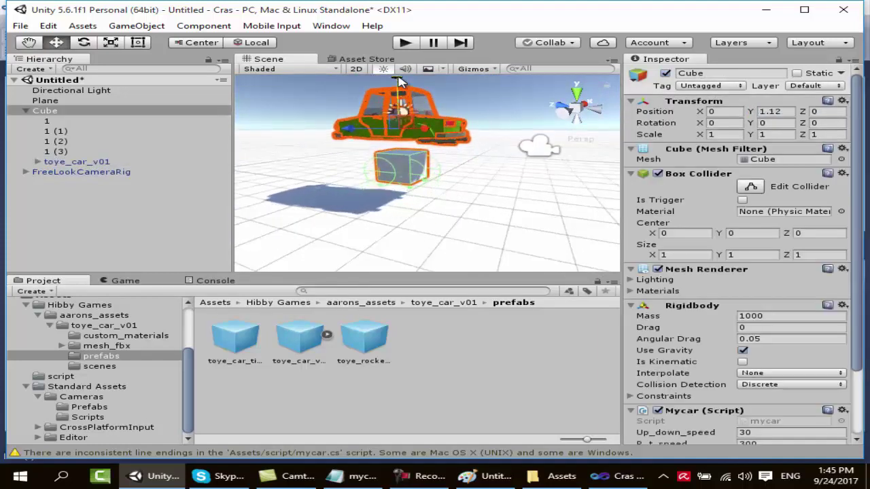
drag(398, 88, 400, 76)
click(106, 165)
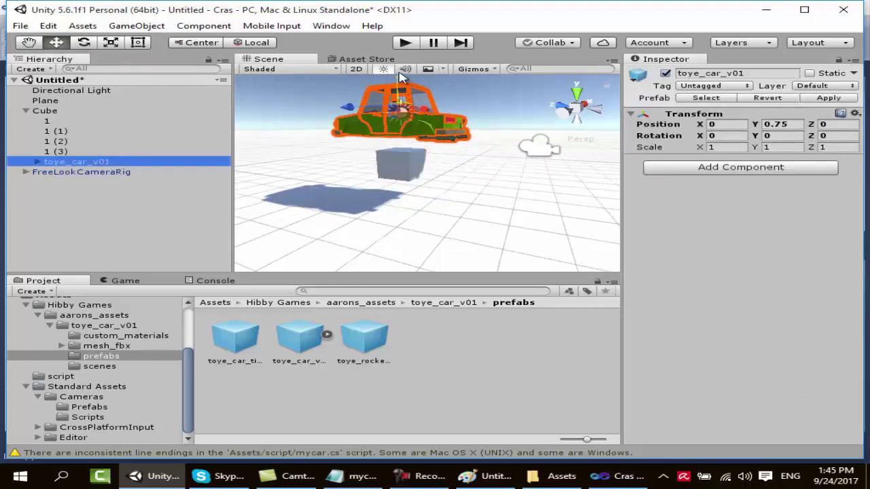
scroll(402, 80, down, 2)
scroll(412, 88, down, 2)
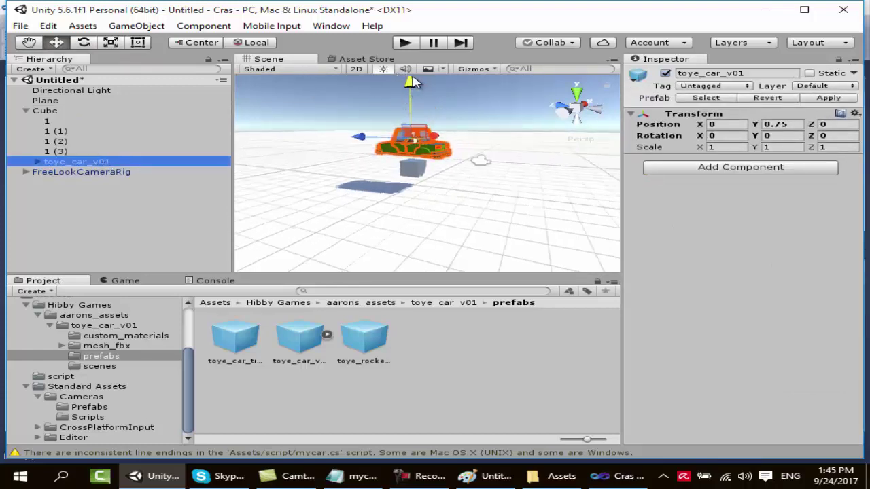
drag(413, 81, 413, 98)
scroll(410, 119, up, 1)
scroll(410, 140, up, 1)
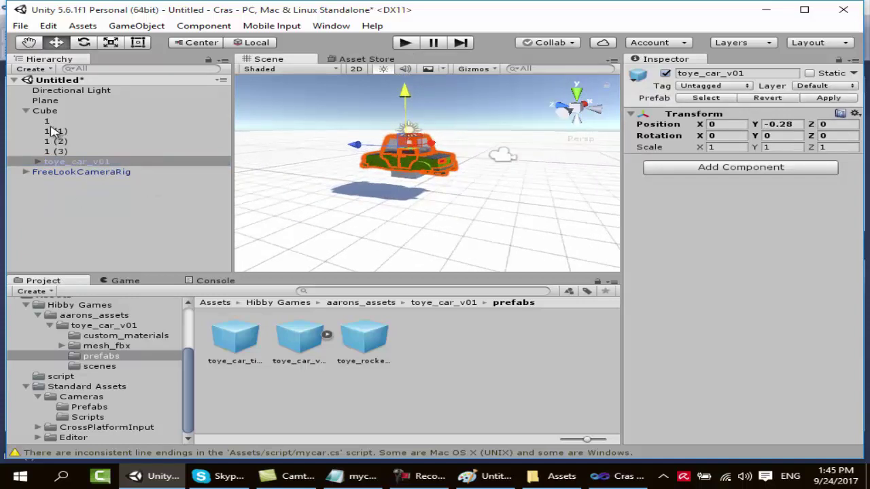
Select the Cube and orbit the view around the car.
click(47, 112)
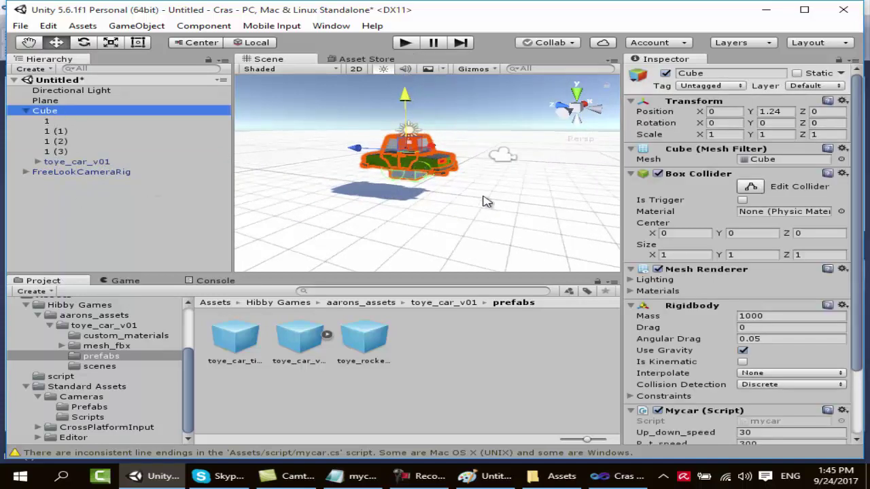
alt+scroll(452, 178, up, 1)
alt+scroll(442, 175, up, 1)
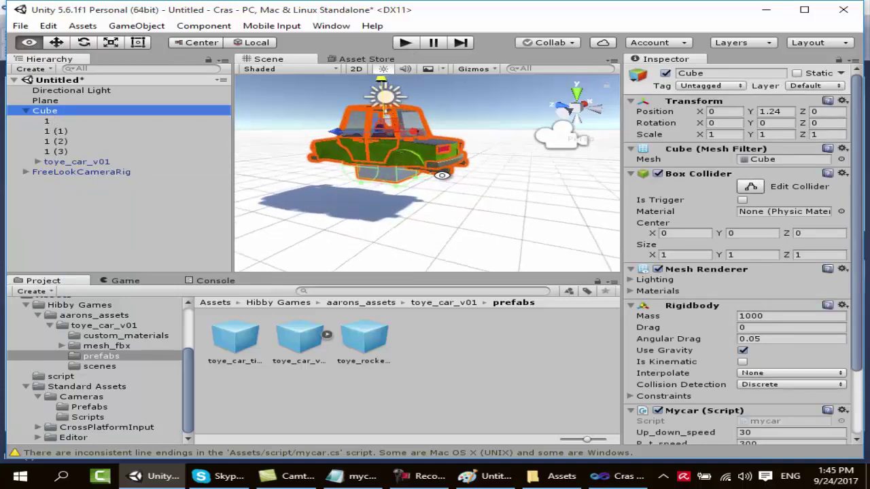
alt+scroll(442, 175, up, 2)
mouse_move(441, 176)
alt+mouse_down()
mouse_move(390, 127)
mouse_move(187, 119)
alt+mouse_up()
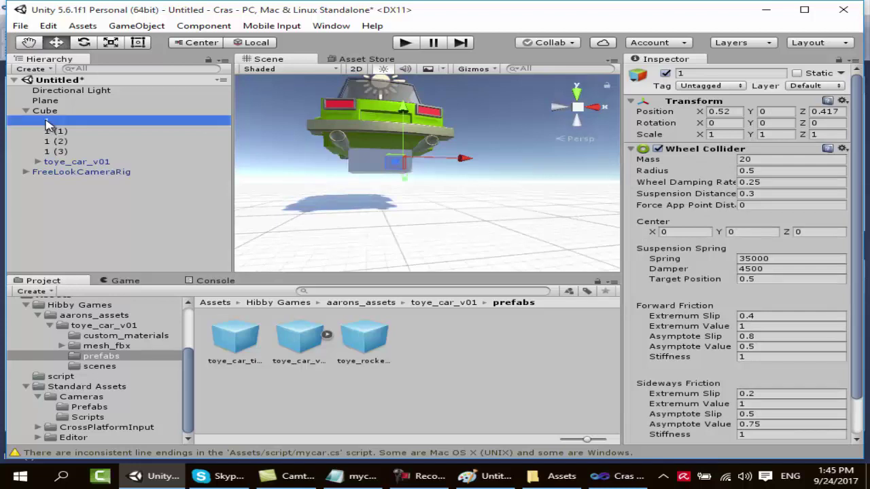
Undo the stray wheel move, then scale all four wheel colliders together to 0.8558.
mouse_move(460, 197)
alt+mouse_down()
mouse_move(99, 199)
mouse_move(540, 145)
mouse_move(554, 151)
alt+mouse_up()
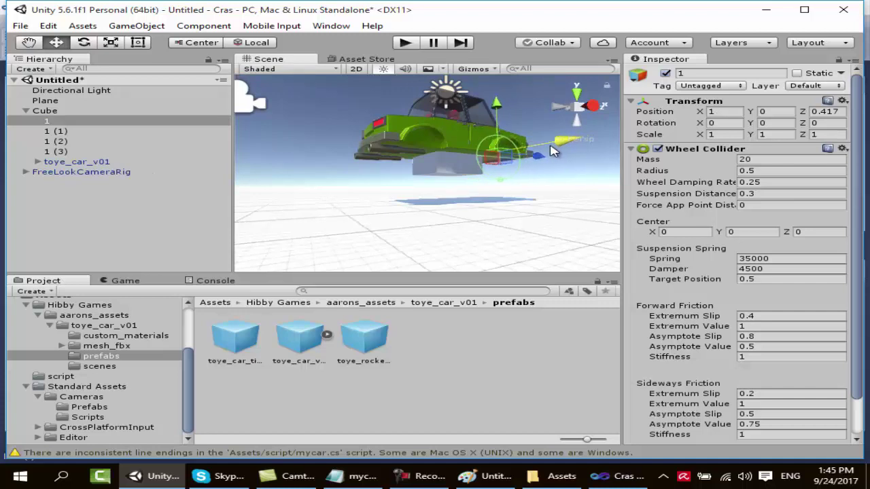
key(ctrl+z)
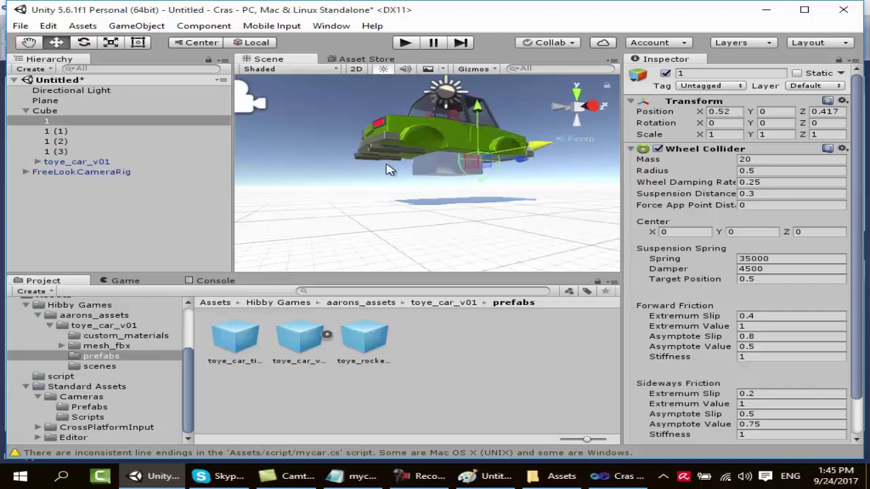
shift+click(59, 132)
shift+click(60, 152)
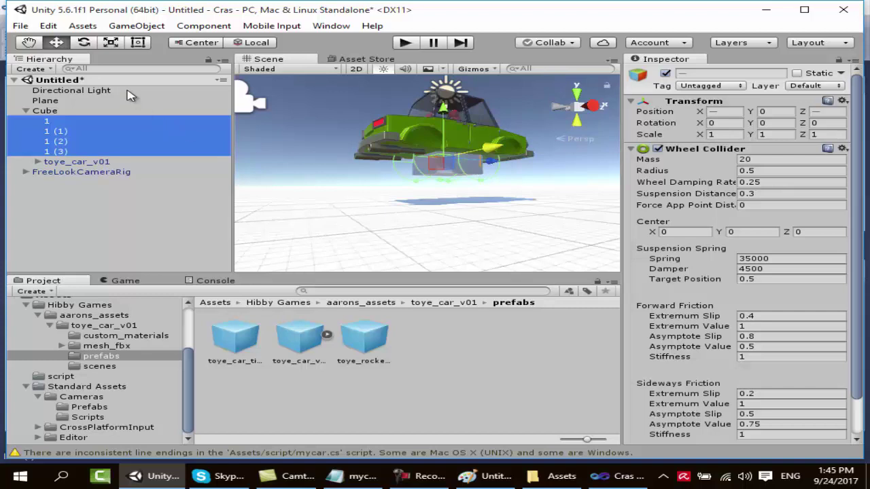
click(107, 44)
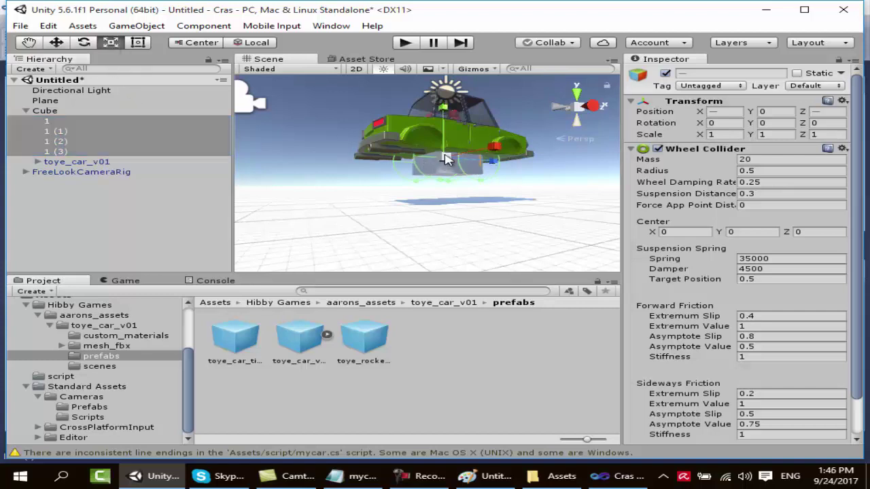
drag(445, 158, 434, 159)
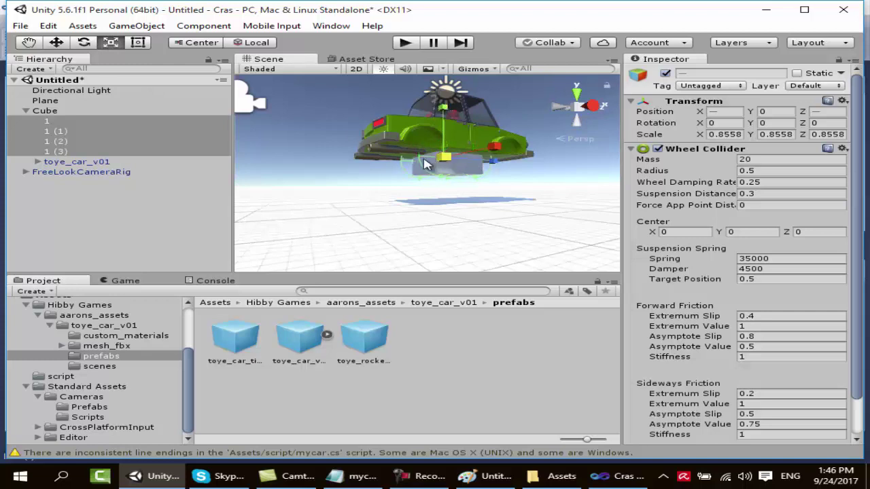
scroll(423, 164, up, 3)
Switch to the Move tool and select wheel collider 1 (3).
click(49, 122)
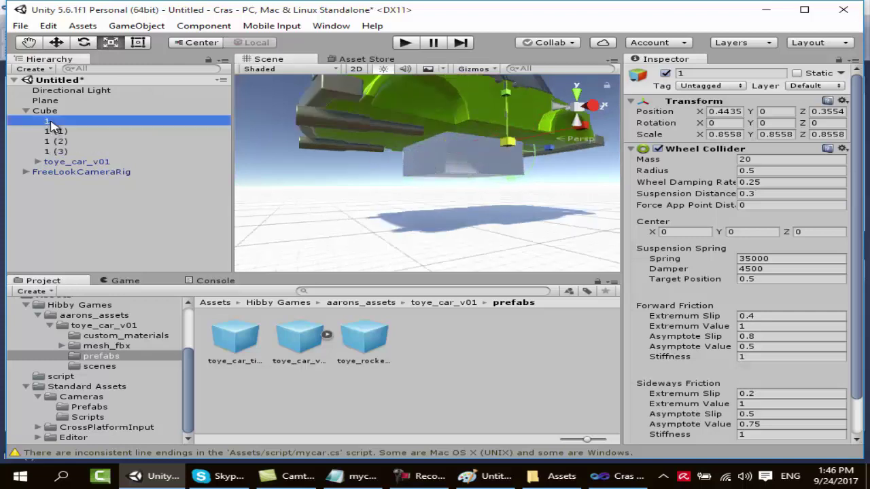
click(70, 131)
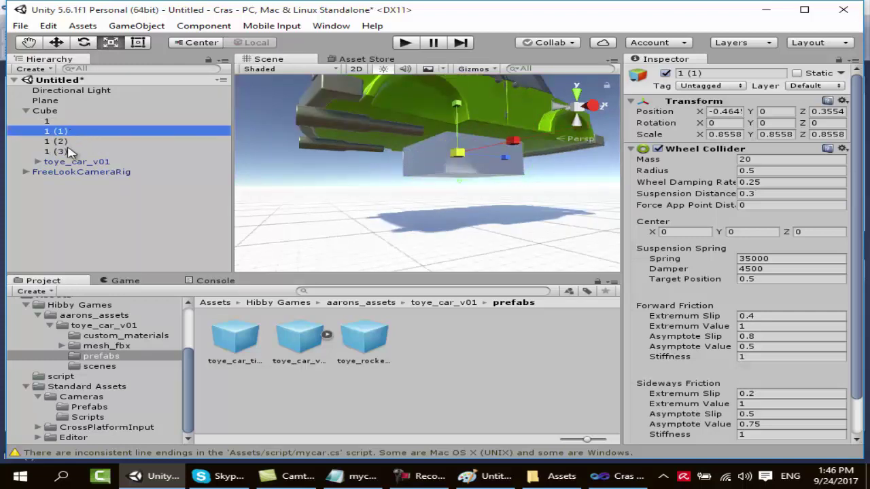
click(57, 43)
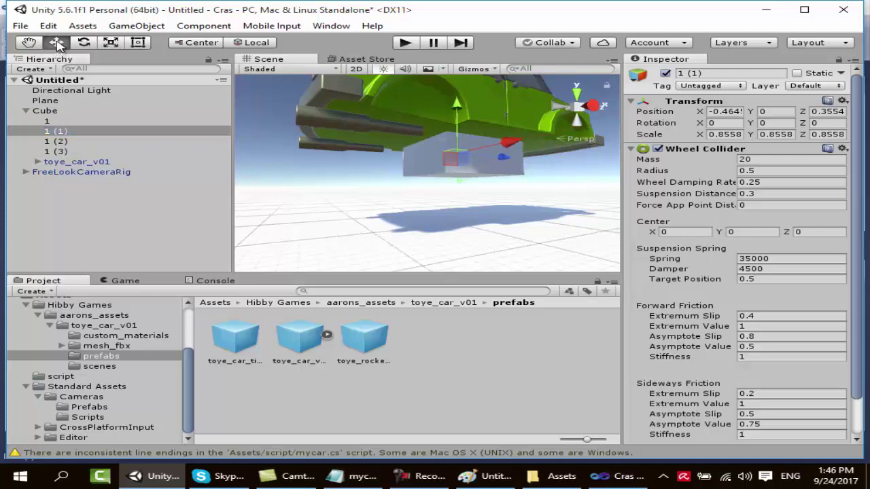
click(60, 141)
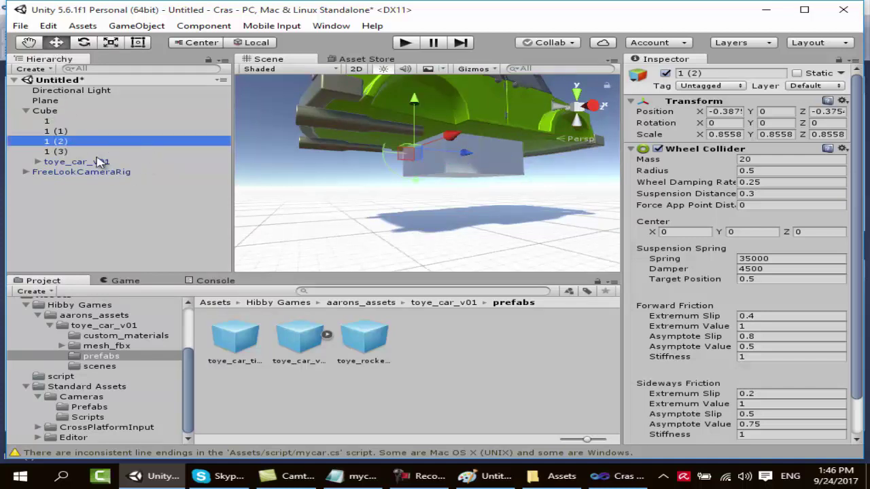
click(60, 152)
Move wheel 1 (3) out to X 0.704 and back to Z -0.849.
alt+drag(307, 131, 588, 188)
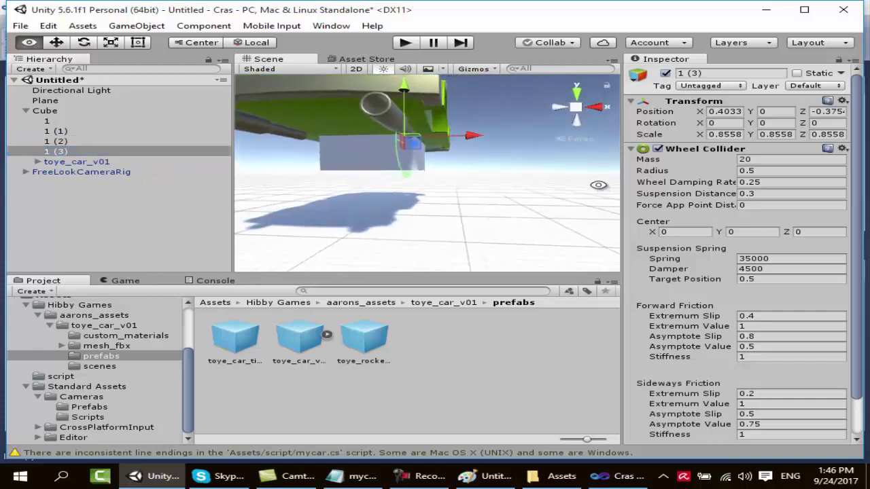
drag(470, 138, 498, 137)
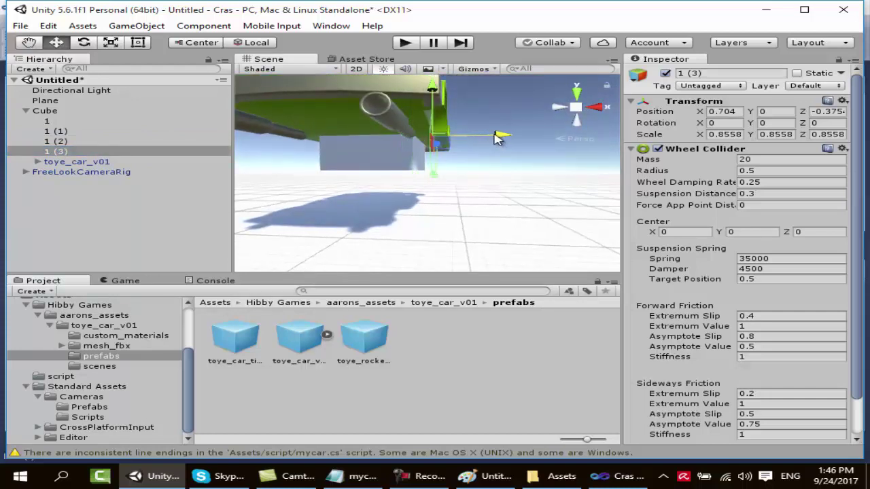
alt+drag(495, 175, 417, 131)
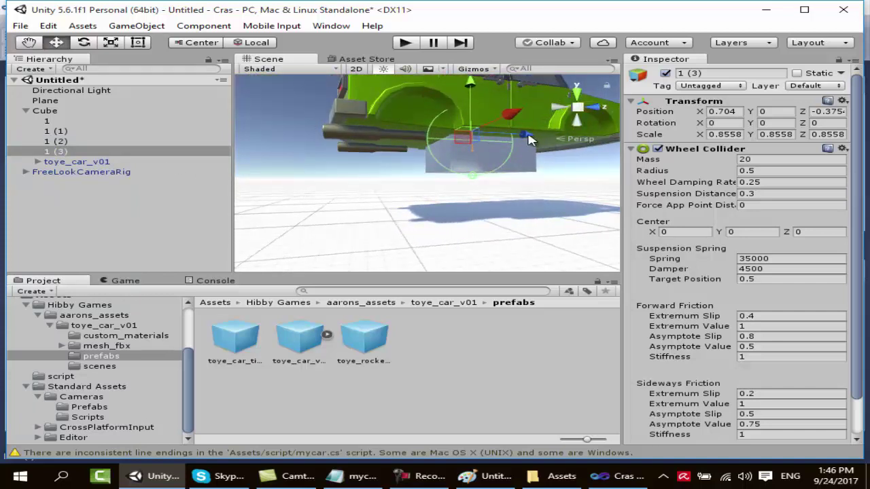
drag(529, 140, 486, 138)
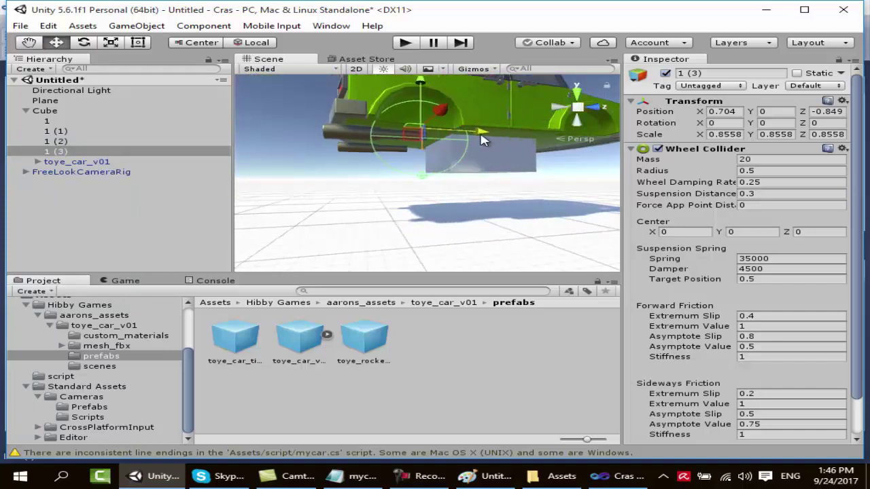
alt+drag(312, 185, 584, 202)
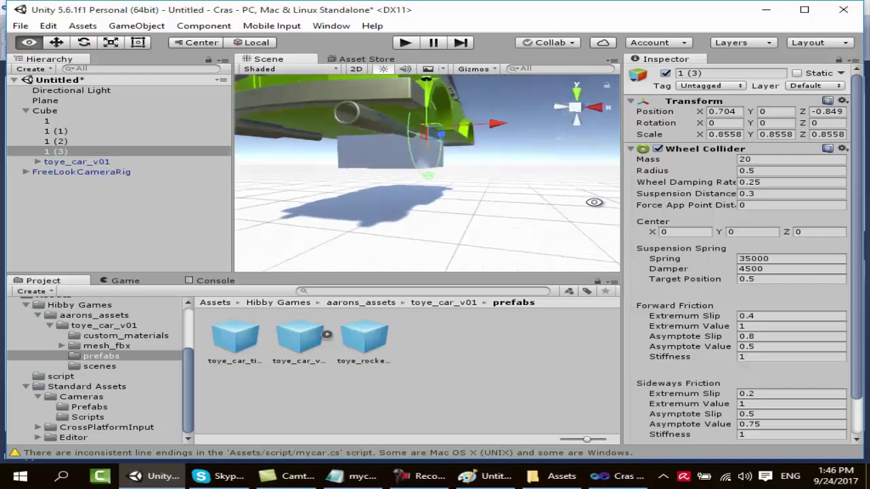
click(61, 141)
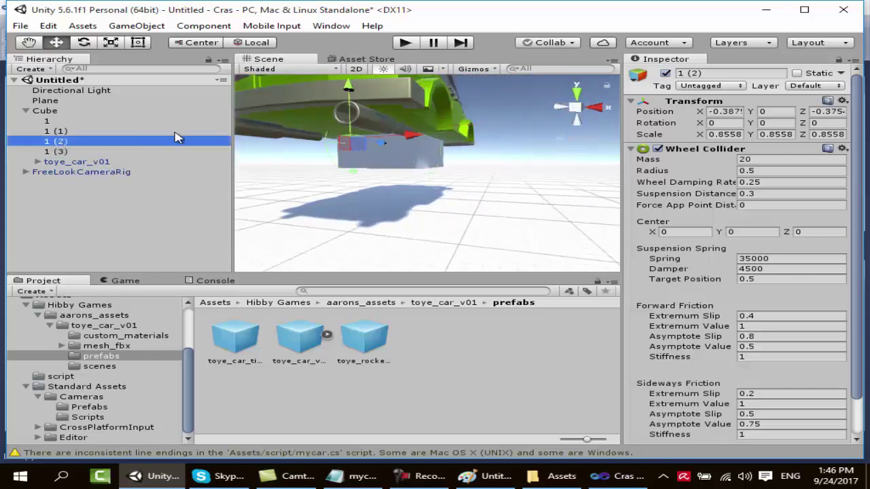
click(55, 122)
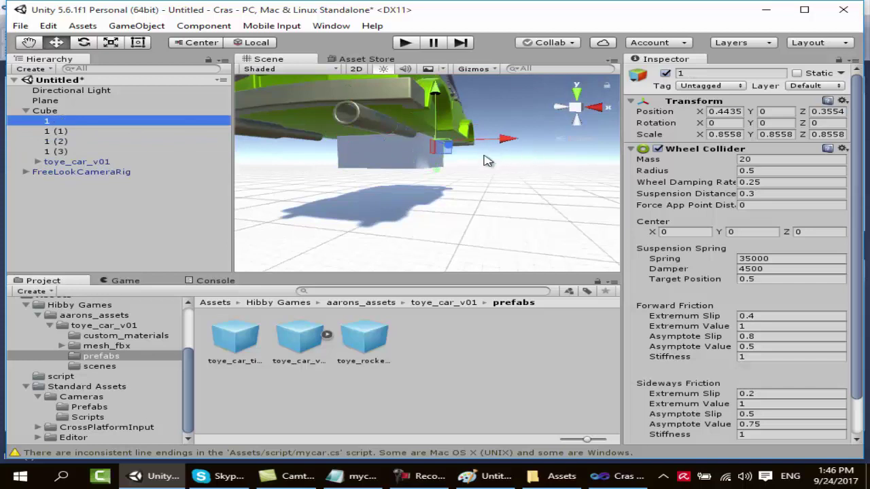
Slide wheel collider 1 forward to Z 1.46.
alt+drag(487, 161, 281, 160)
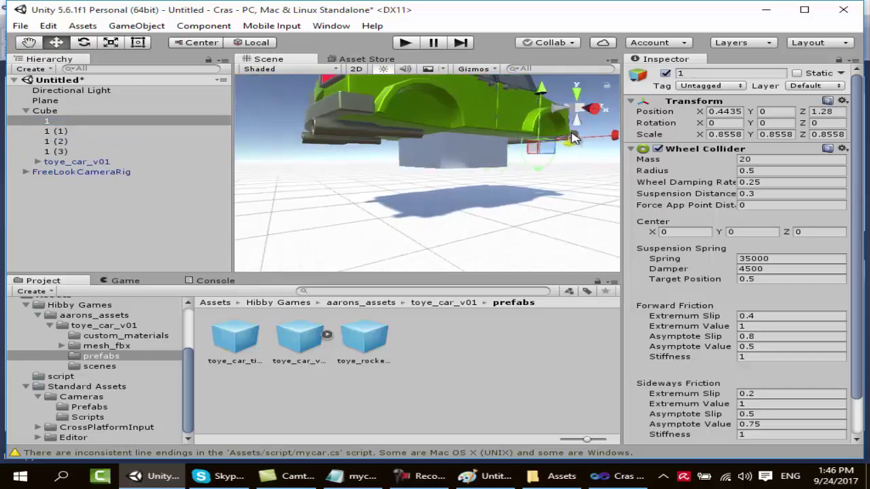
mouse_move(533, 150)
mouse_down()
mouse_move(553, 179)
mouse_move(576, 167)
mouse_move(564, 163)
mouse_up()
scroll(554, 179, down, 2)
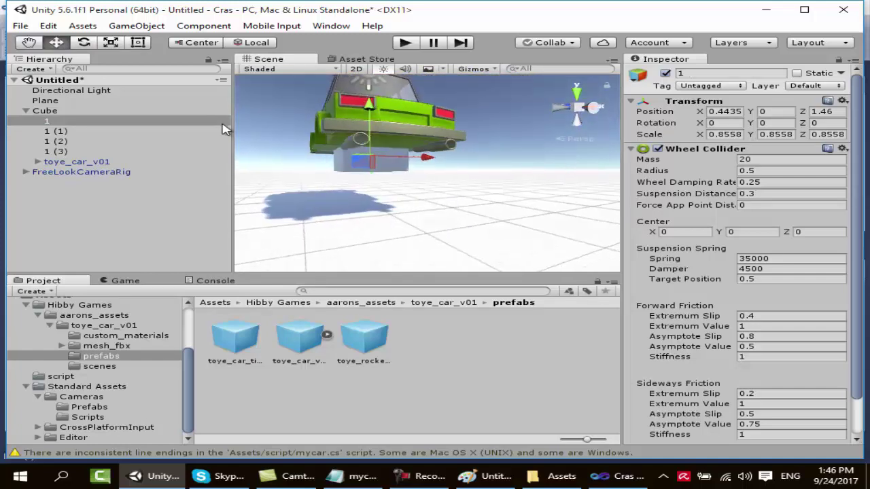
click(60, 131)
mouse_move(306, 156)
alt+mouse_down()
mouse_move(679, 178)
mouse_move(235, 130)
alt+mouse_up()
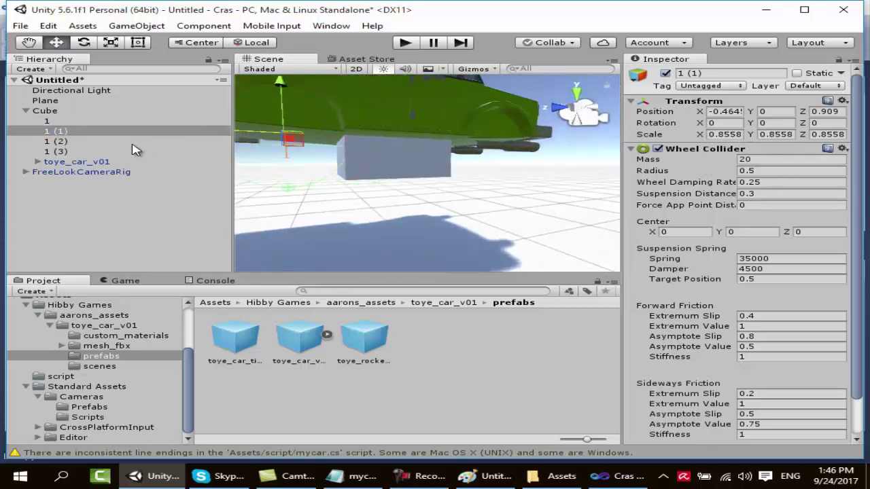
Move wheel 1 (2) back to Z -1.27 and up to Y 0.18.
click(51, 122)
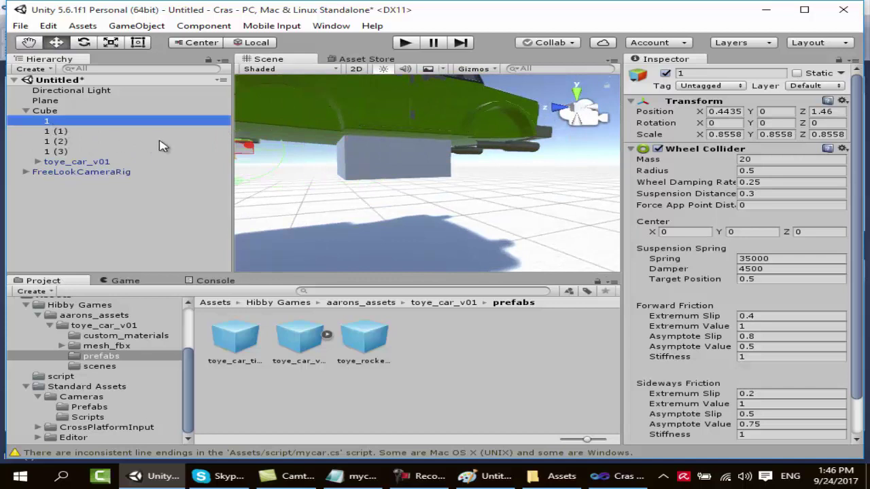
click(59, 132)
click(62, 142)
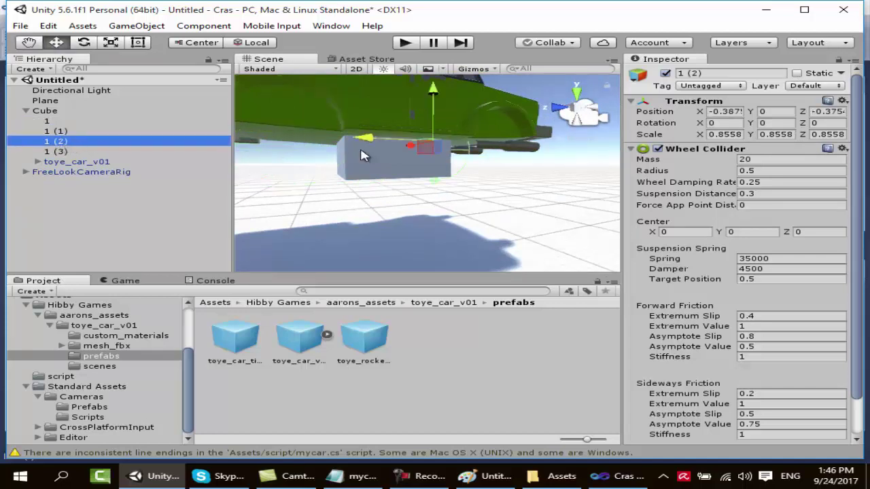
drag(365, 140, 432, 131)
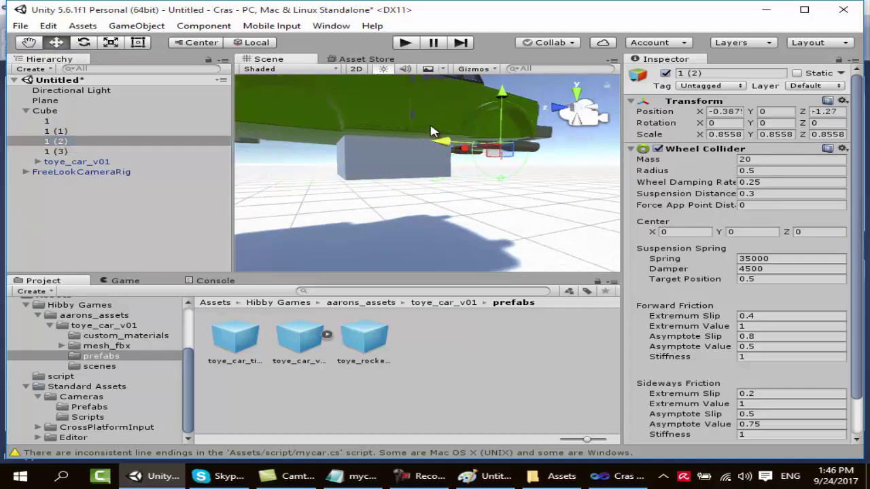
drag(504, 97, 506, 84)
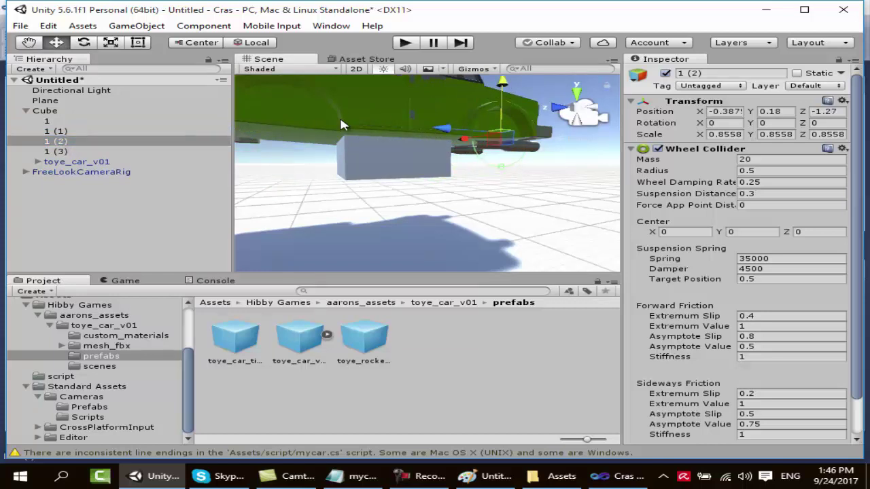
Raise wheel 1 (1) to Y 0.136 under the body and start a play test.
click(48, 121)
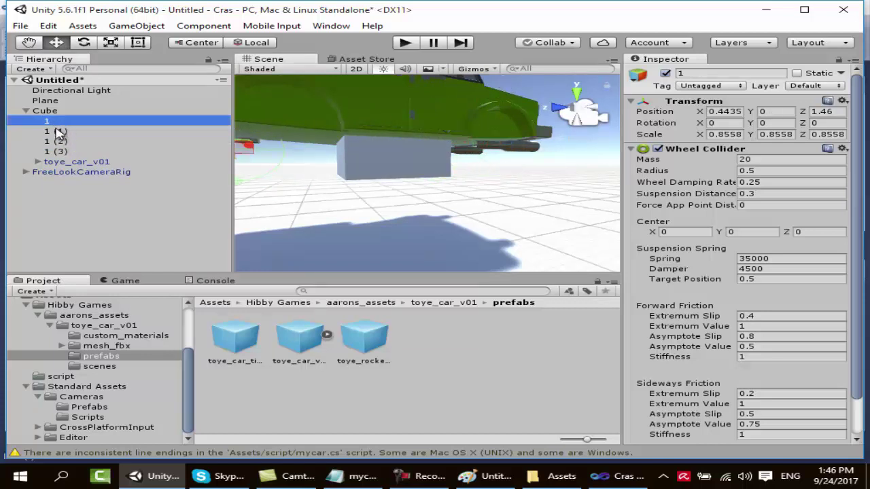
click(59, 131)
drag(278, 90, 277, 81)
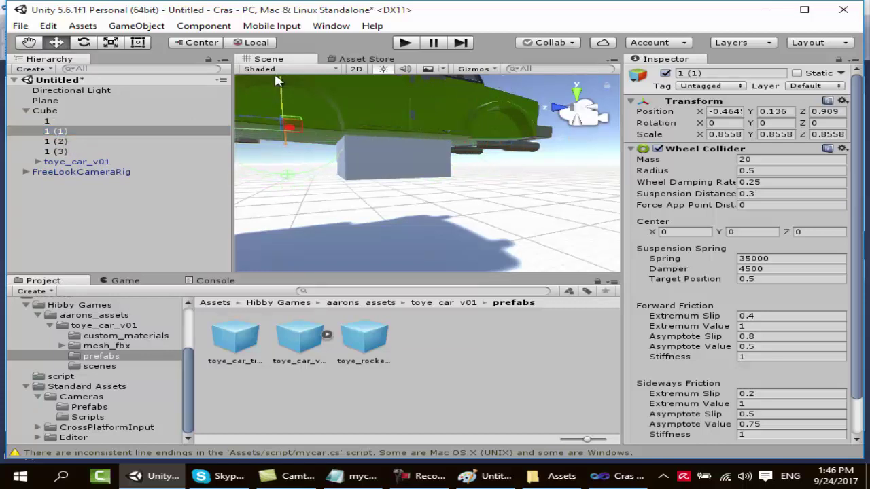
click(403, 45)
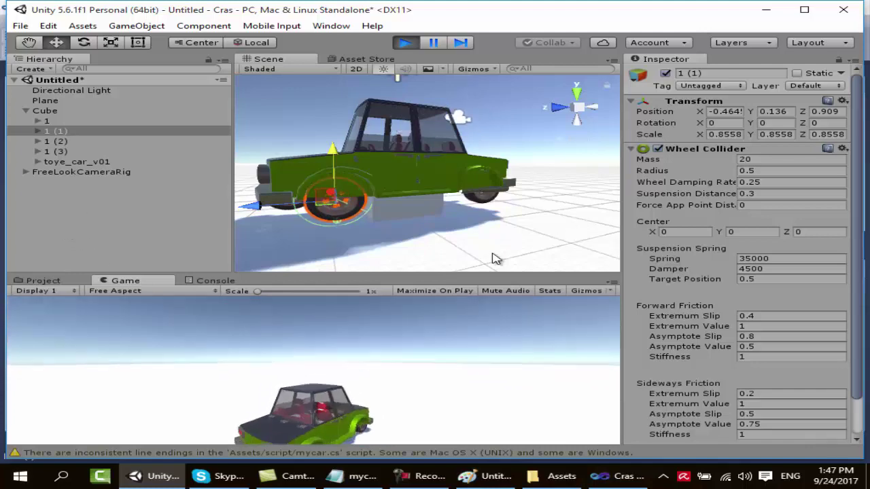
Watch the car run in Play mode, then stop the test.
mouse_move(369, 140)
alt+mouse_down()
mouse_move(360, 150)
mouse_move(800, 153)
mouse_move(235, 152)
mouse_move(485, 144)
alt+mouse_up()
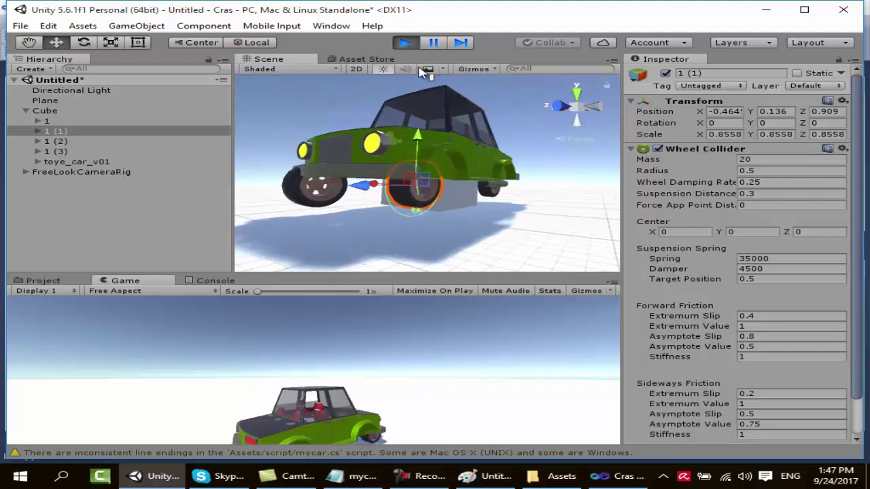
click(405, 44)
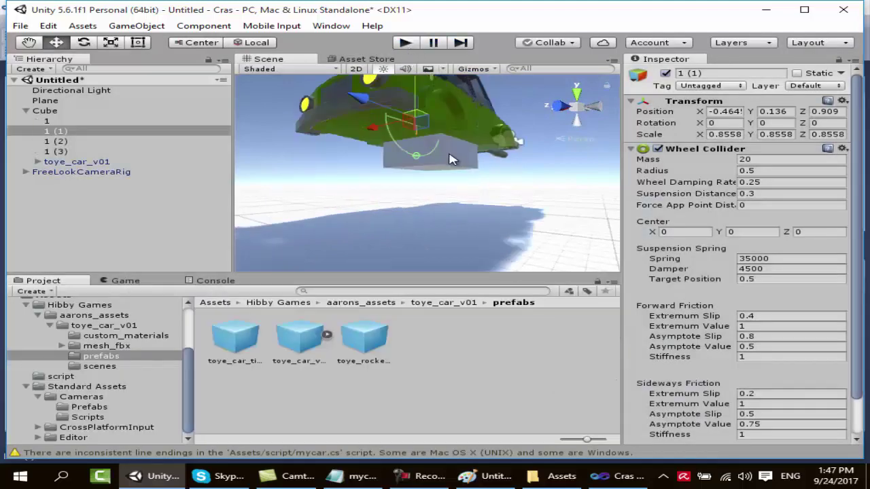
Move wheel 1 (1) outward to X -0.835 and along Z to 0.847.
mouse_move(451, 159)
alt+mouse_down()
mouse_move(530, 180)
mouse_move(495, 182)
alt+mouse_up()
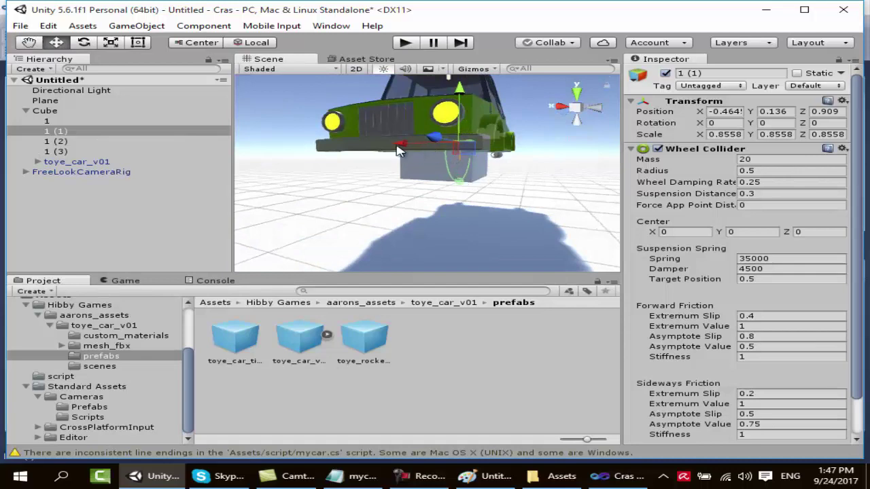
drag(399, 150, 430, 147)
scroll(498, 179, up, 3)
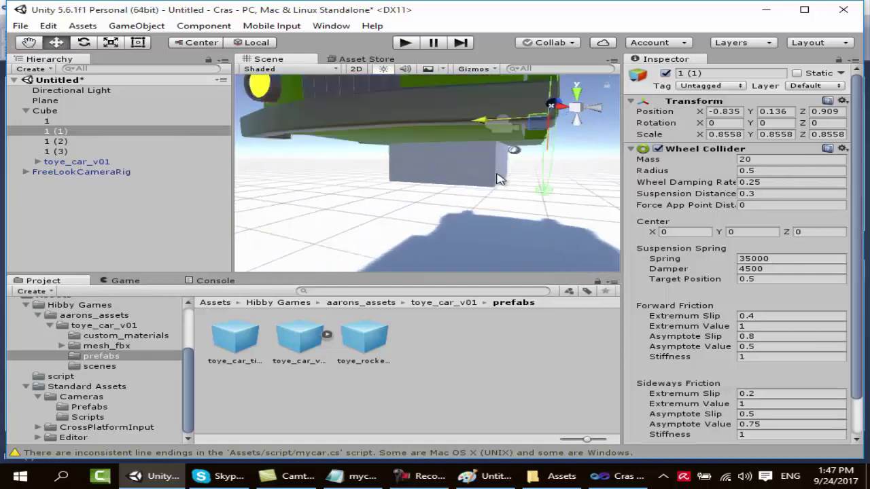
alt+drag(498, 178, 435, 210)
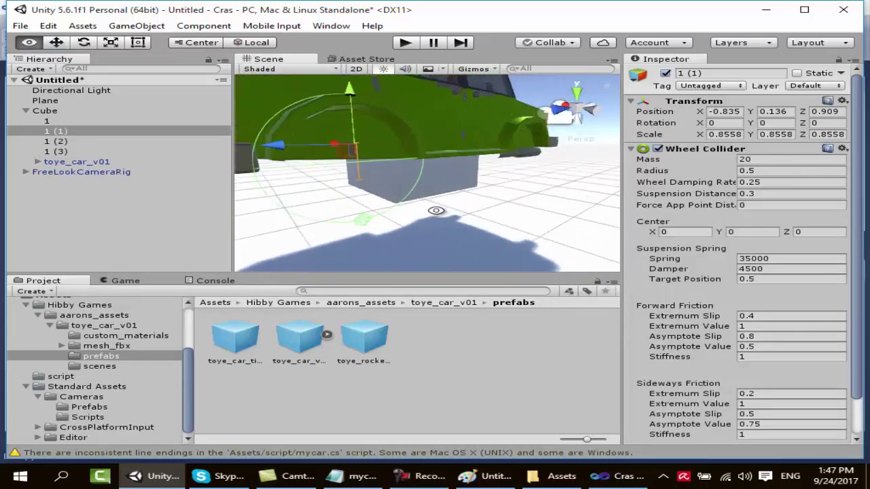
drag(282, 147, 295, 147)
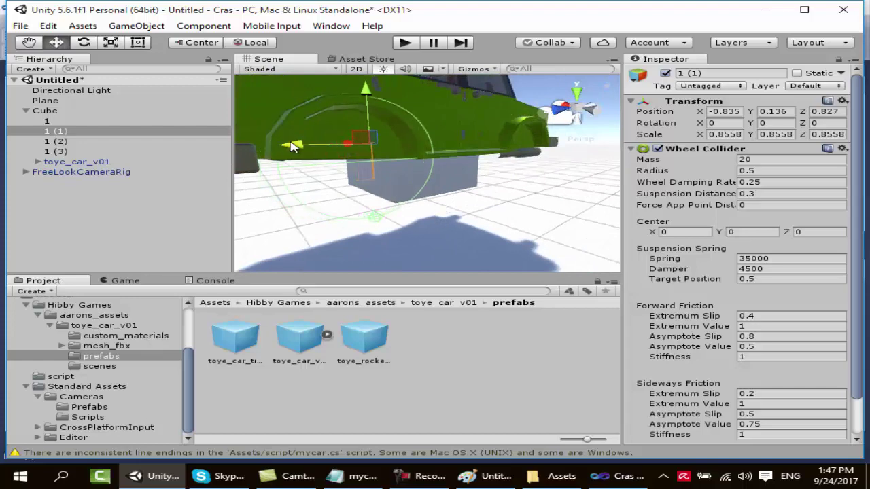
alt+drag(555, 182, 504, 152)
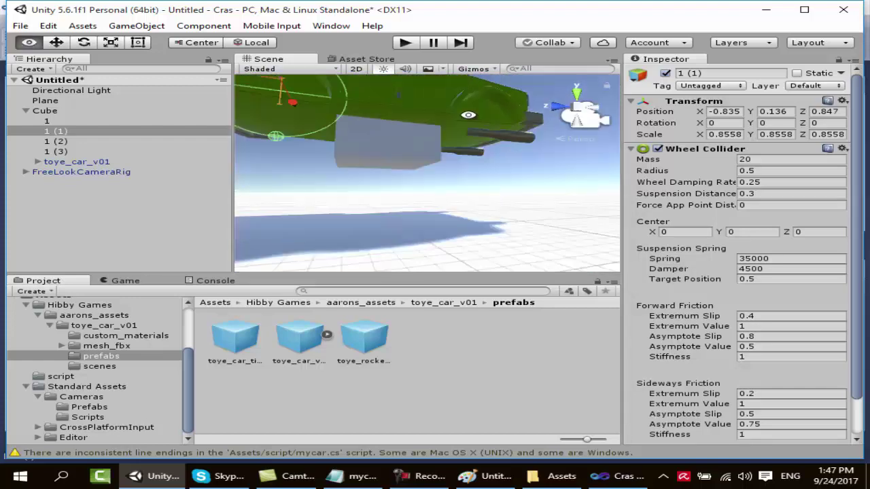
Move wheel 1 (2) outward along X and to Z -0.901.
click(60, 142)
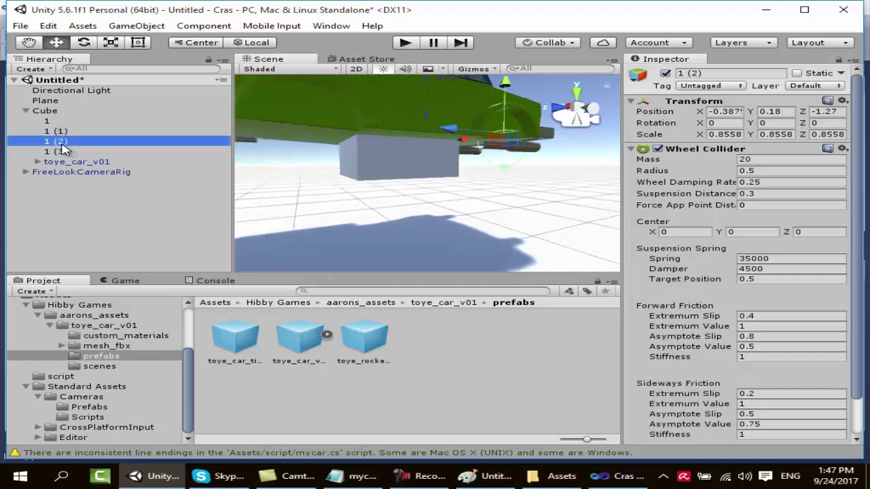
alt+drag(461, 167, 153, 208)
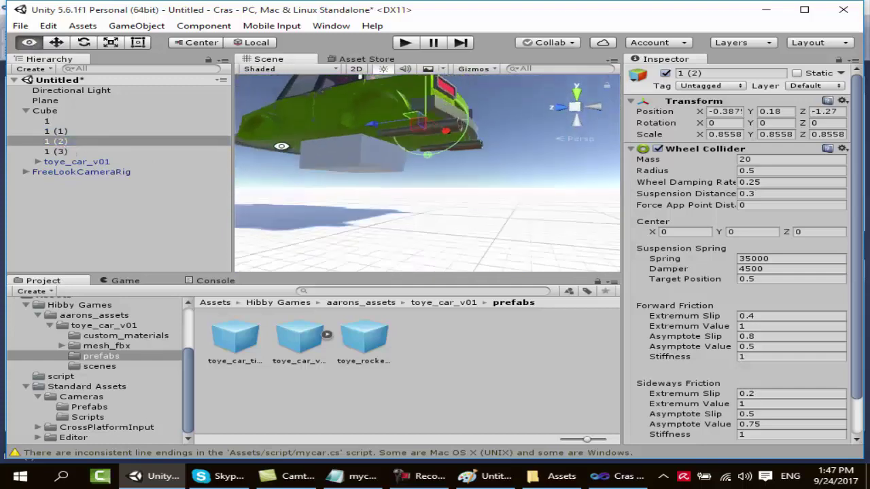
drag(442, 142, 373, 142)
mouse_move(325, 129)
mouse_down()
mouse_move(342, 161)
mouse_move(255, 206)
mouse_move(418, 153)
mouse_up()
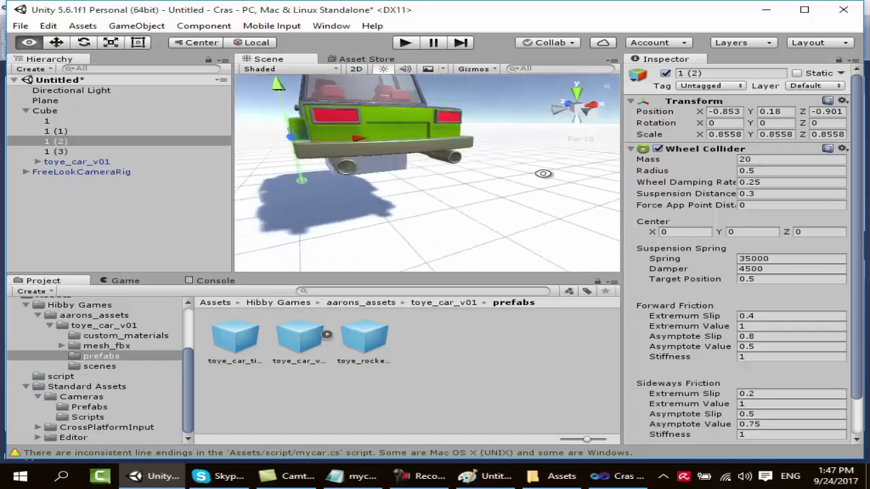
Nudge wheel 1 (3) to Z -0.82 and run a play test.
click(66, 152)
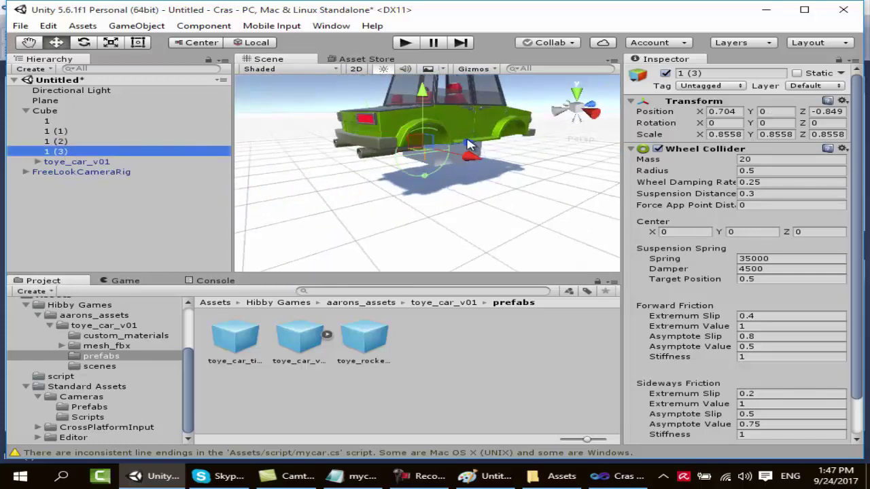
drag(469, 144, 469, 143)
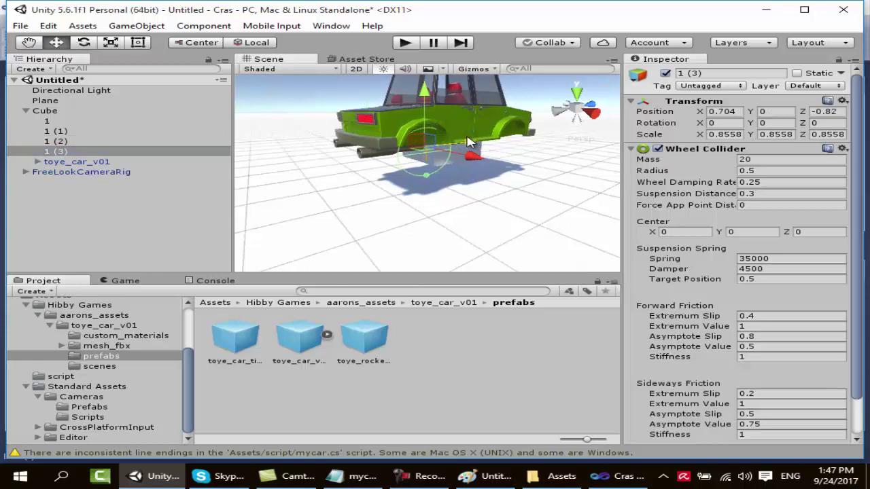
click(404, 43)
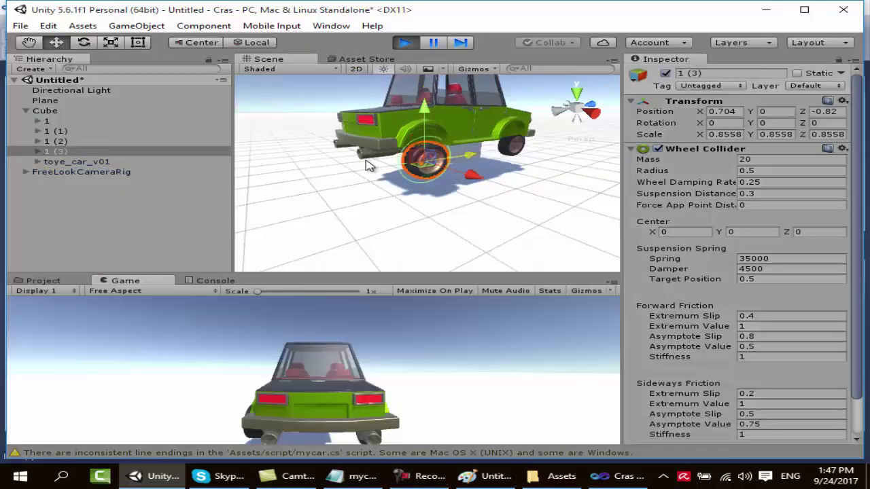
mouse_move(367, 166)
alt+mouse_down()
mouse_move(491, 190)
mouse_move(350, 192)
mouse_move(549, 224)
mouse_move(582, 241)
mouse_move(563, 219)
alt+mouse_up()
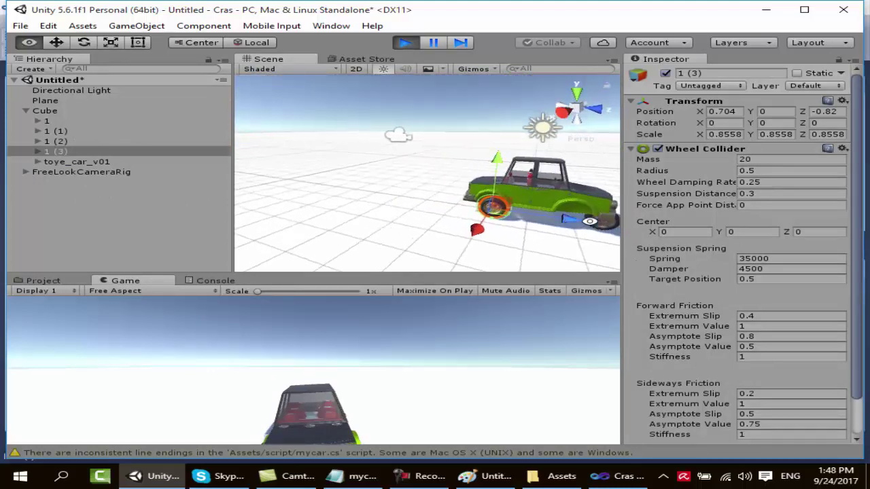
click(405, 44)
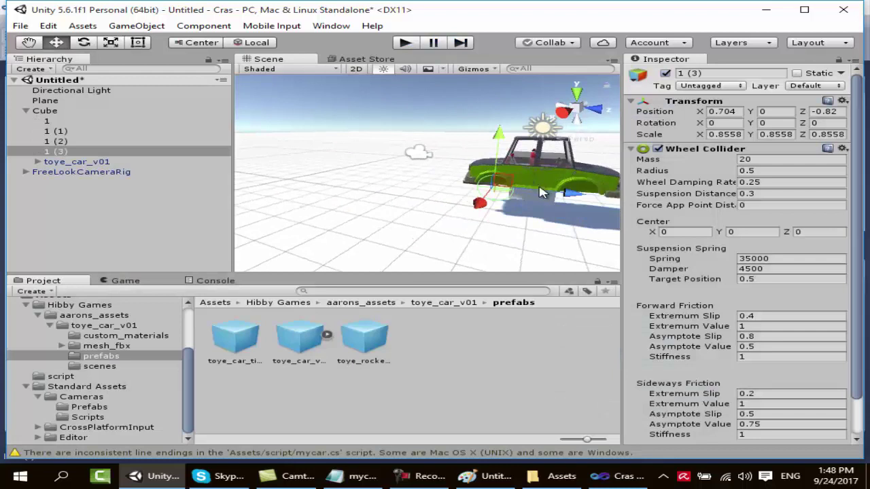
Compare the wheel positions and pull wheel 1 back to Z 0.83.
click(396, 107)
key(Right)
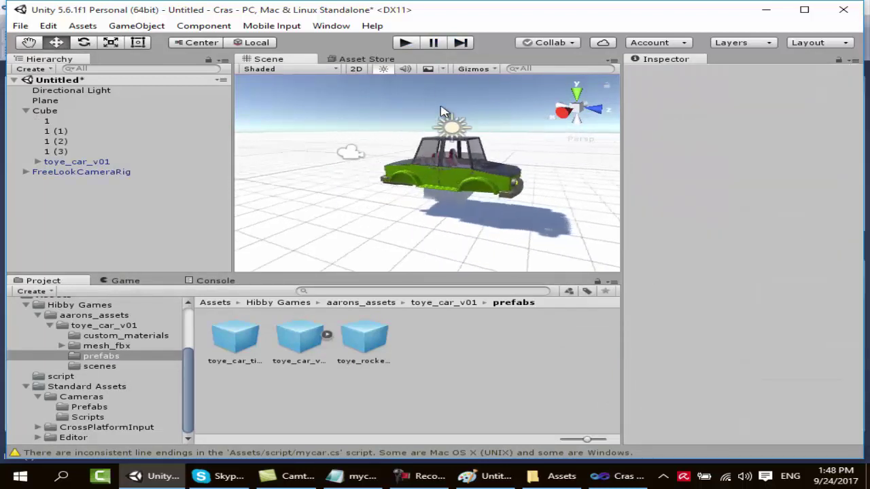
click(59, 152)
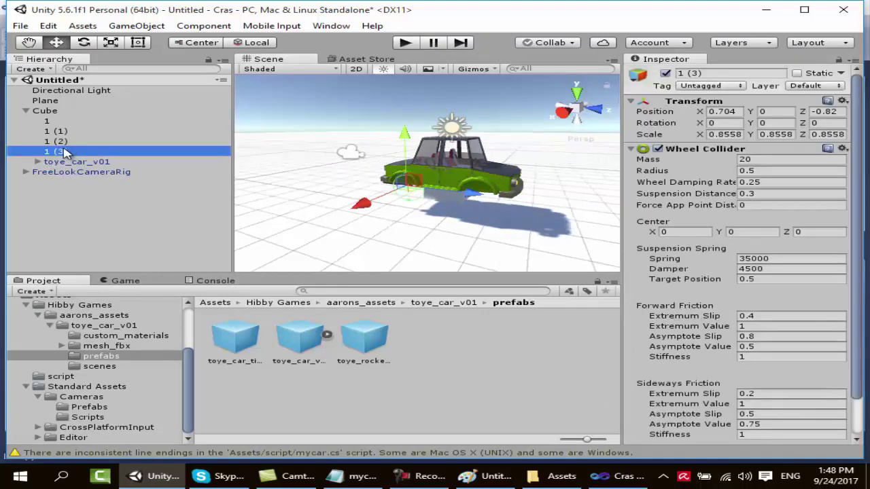
click(61, 141)
click(61, 132)
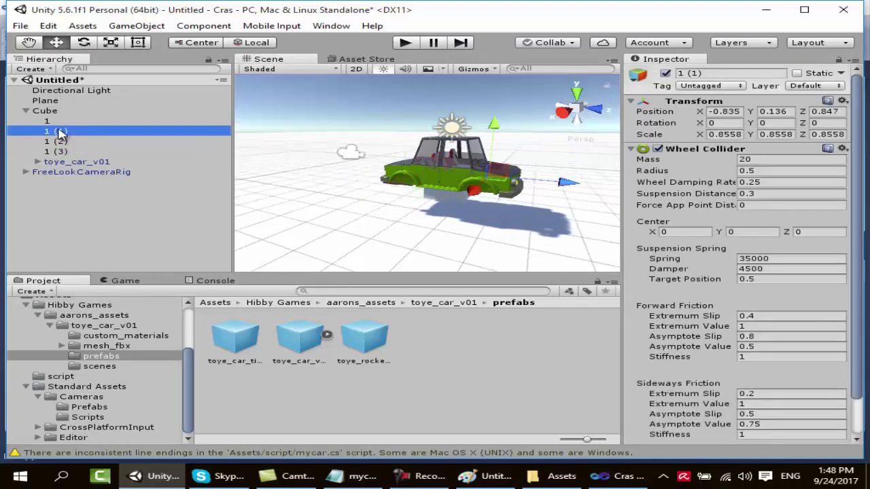
click(47, 121)
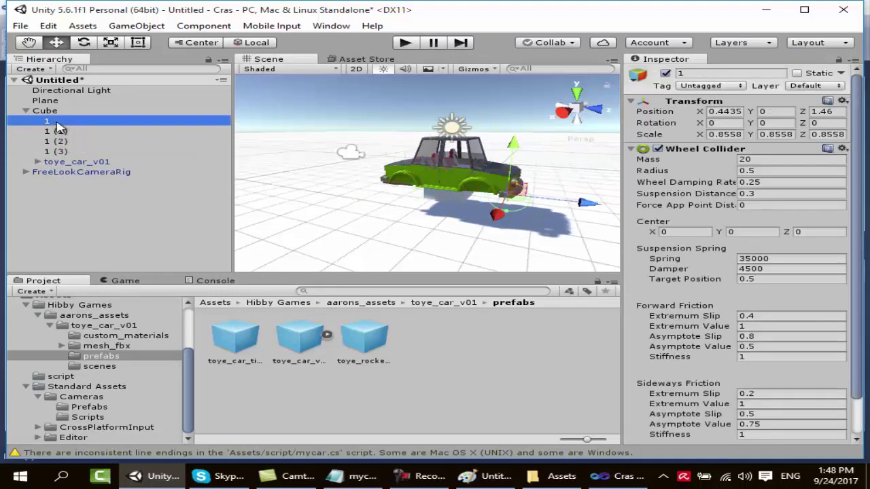
drag(588, 211, 558, 209)
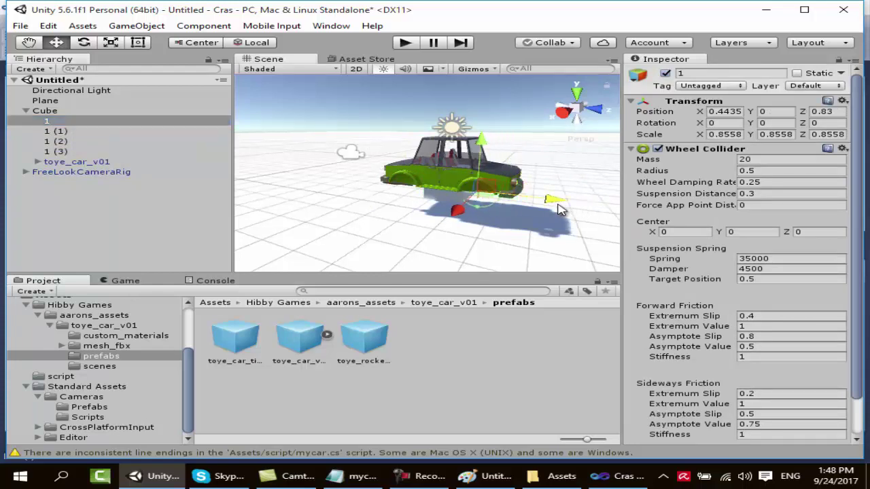
Play-test, move wheel 1 outward to X 0.62, and play-test again.
click(404, 45)
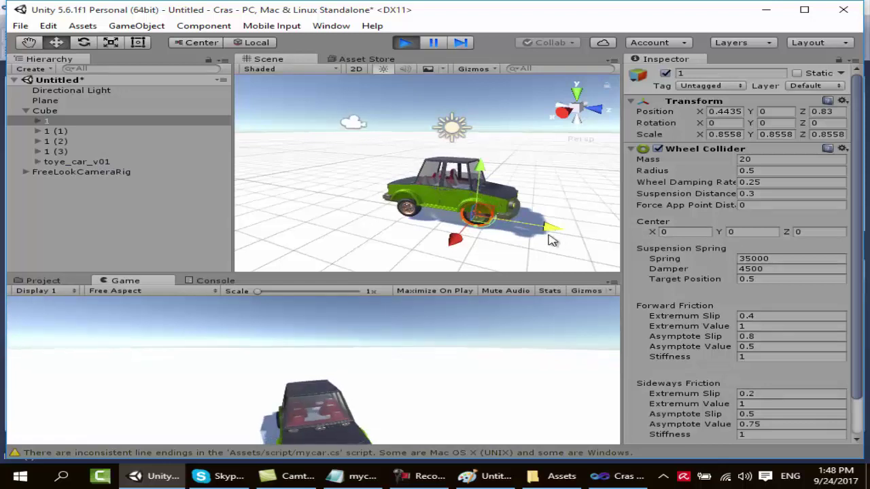
alt+drag(506, 230, 230, 128)
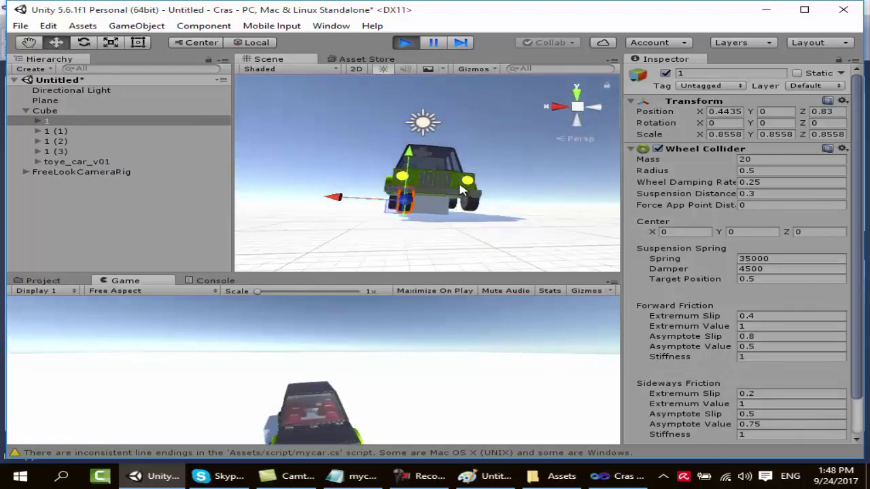
click(404, 44)
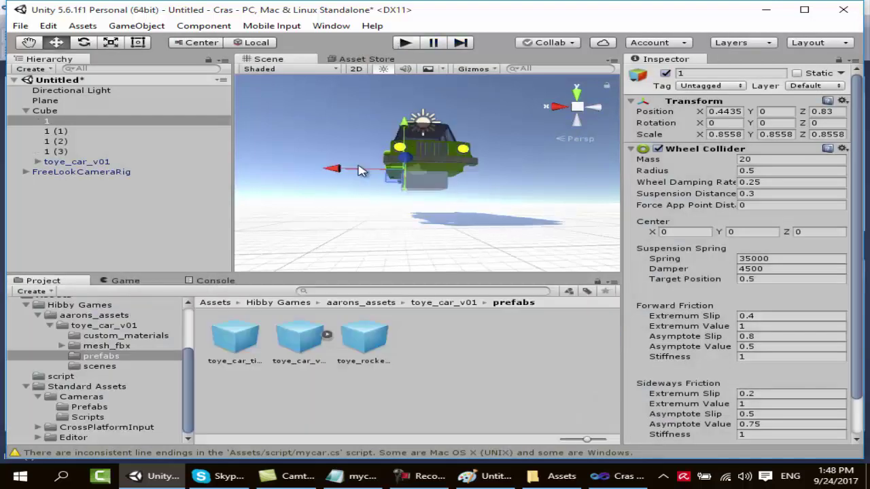
drag(338, 173, 327, 170)
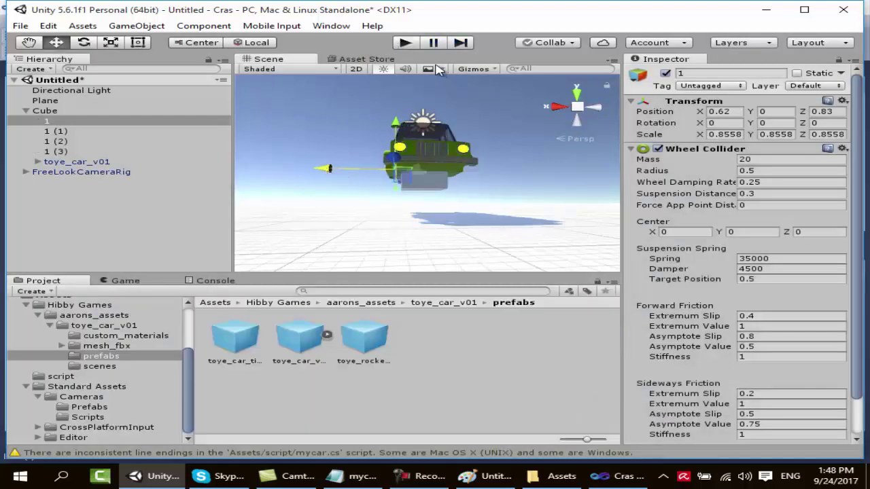
click(403, 44)
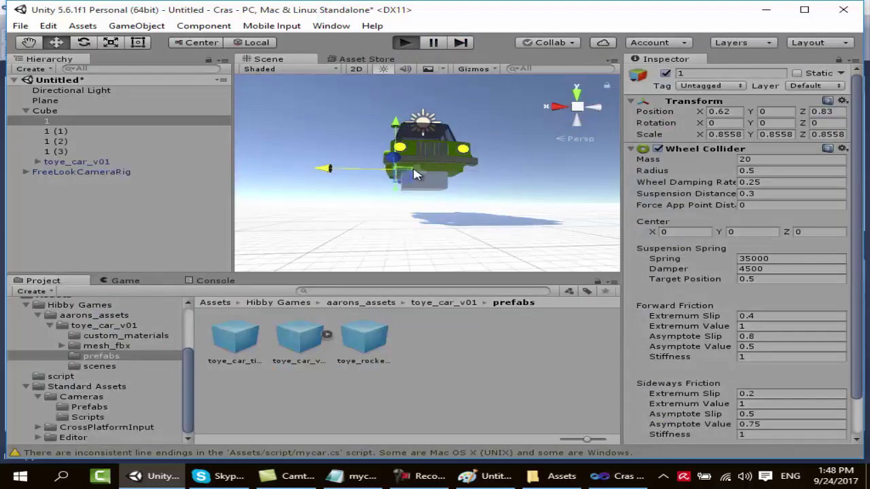
mouse_move(417, 176)
alt+mouse_down()
mouse_move(559, 238)
mouse_move(166, 226)
mouse_move(307, 220)
alt+mouse_up()
click(405, 43)
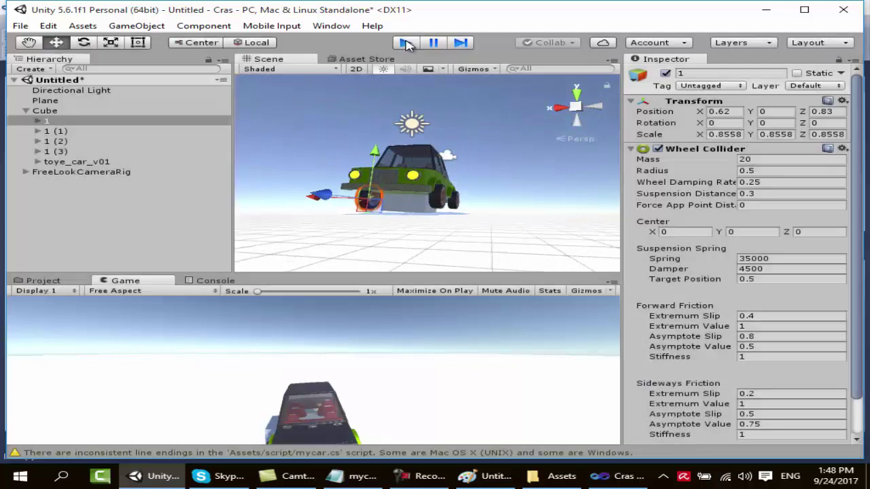
click(45, 111)
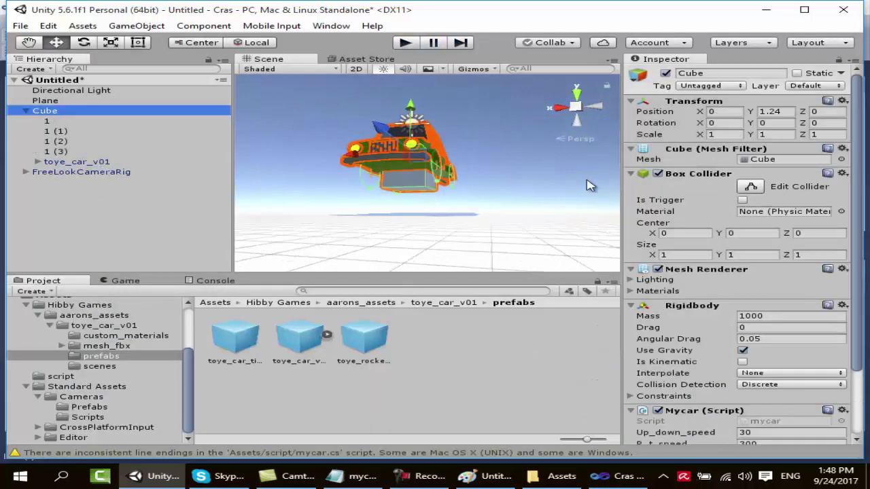
Disable the Cube's Mesh Renderer so its grey box is hidden.
alt+drag(362, 167, 449, 233)
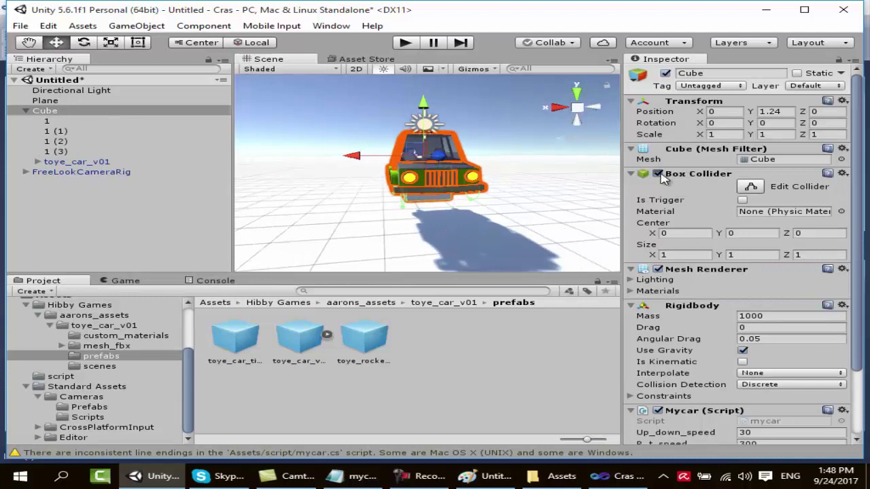
alt+drag(548, 187, 562, 135)
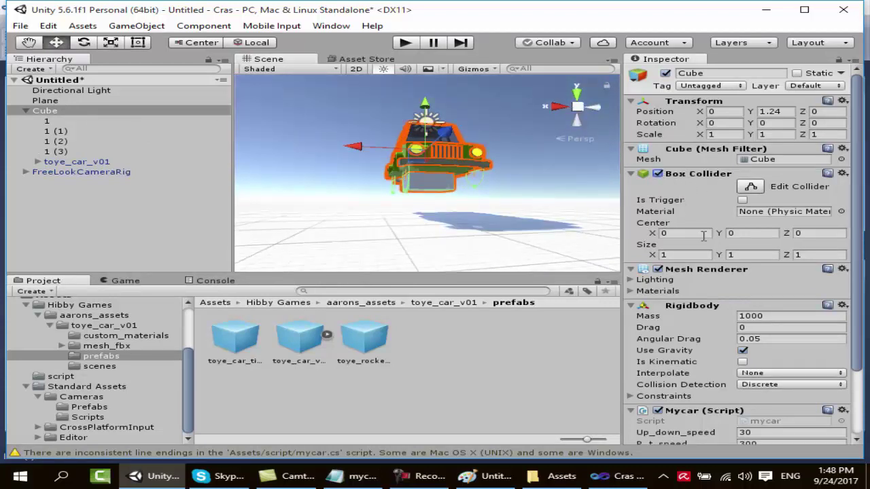
click(658, 269)
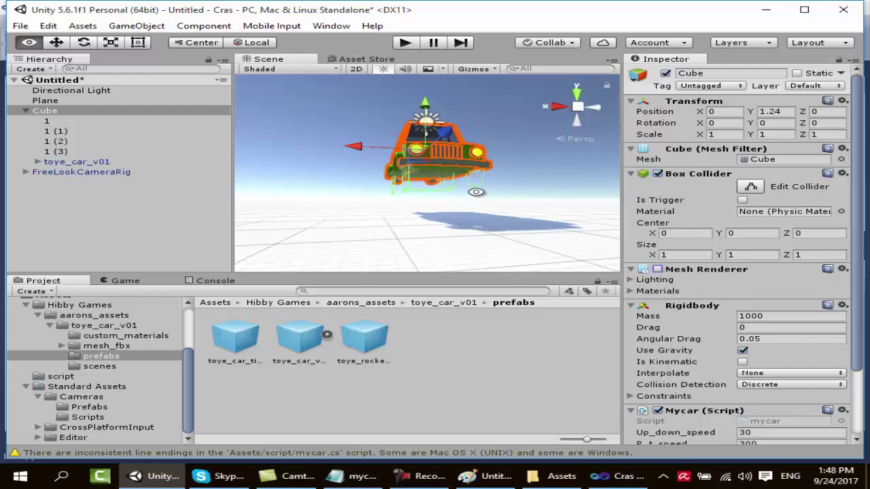
Run a play test of the car, watching from the side, then stop it.
click(403, 43)
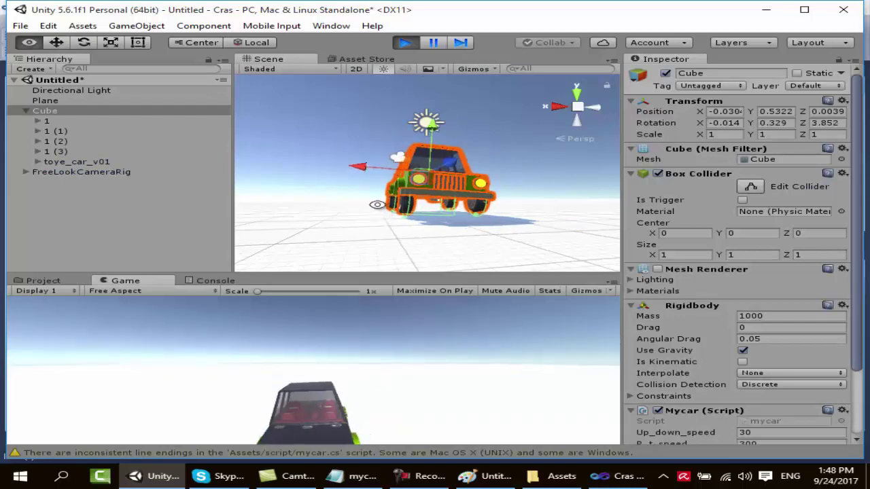
mouse_move(434, 225)
alt+mouse_down()
mouse_move(360, 252)
mouse_move(255, 208)
alt+mouse_up()
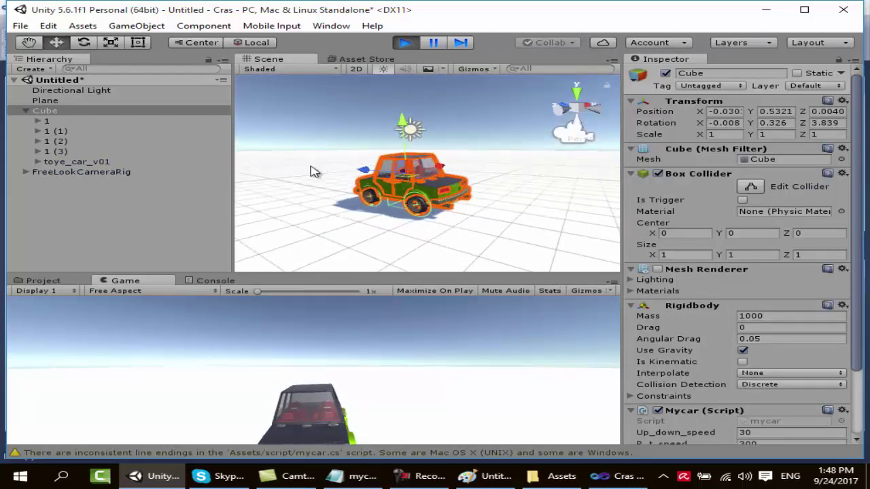
scroll(390, 90, up, 3)
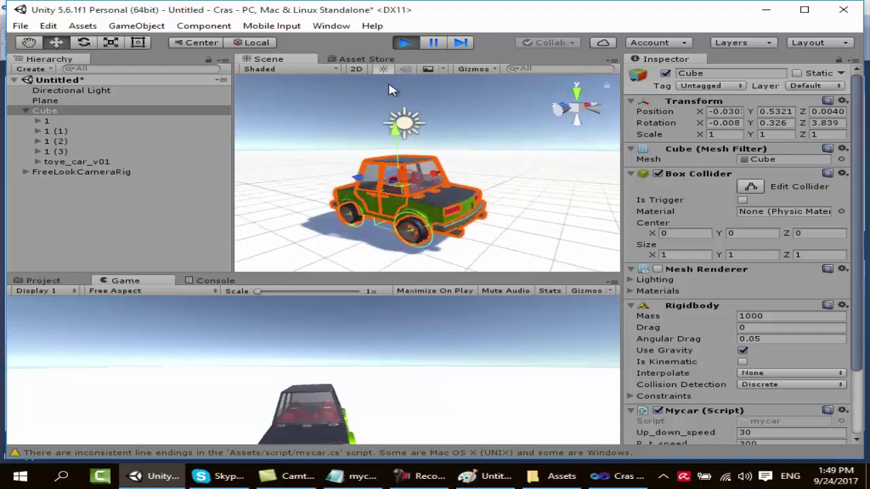
scroll(390, 90, up, 4)
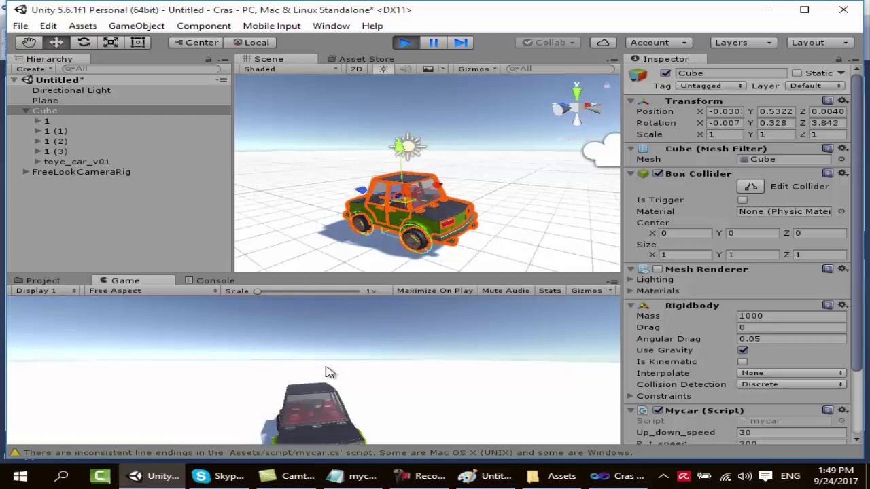
mouse_move(392, 194)
alt+mouse_down()
mouse_move(409, 157)
mouse_move(401, 227)
alt+mouse_up()
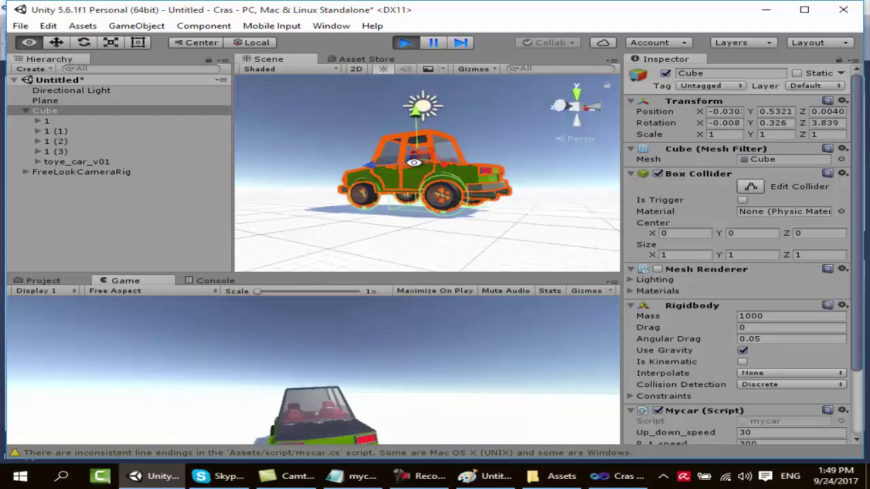
click(405, 42)
click(50, 113)
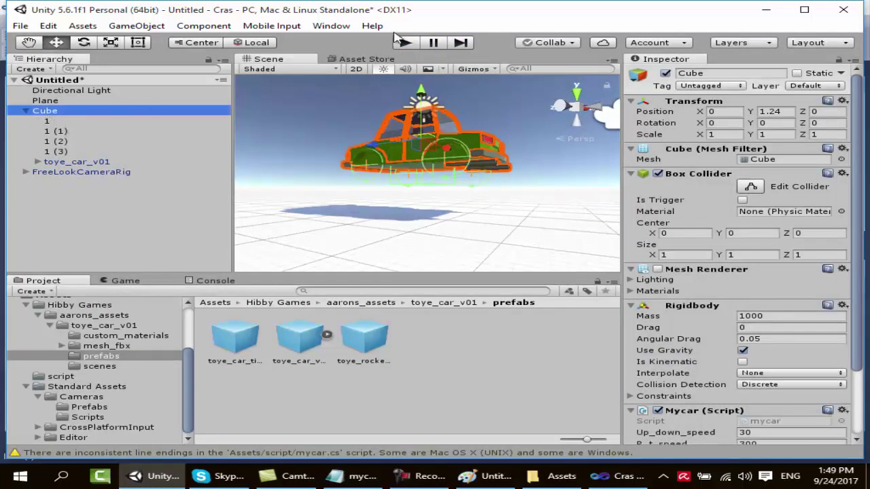
Raise the Cube to Y 1.43, lower the car model, and run a quick play test.
drag(426, 86, 424, 85)
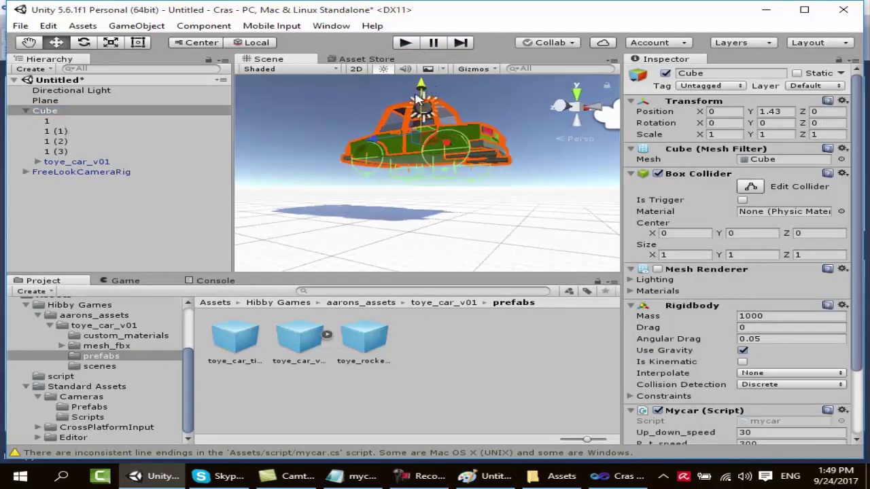
click(76, 162)
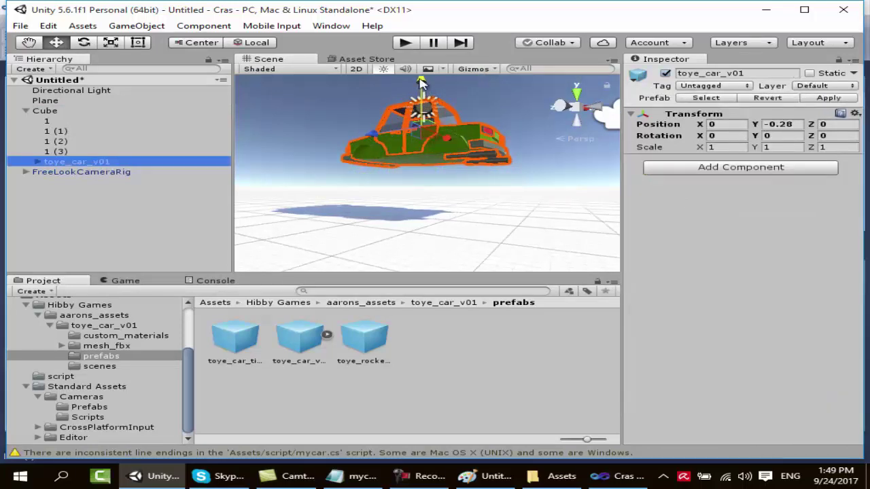
drag(420, 81, 420, 88)
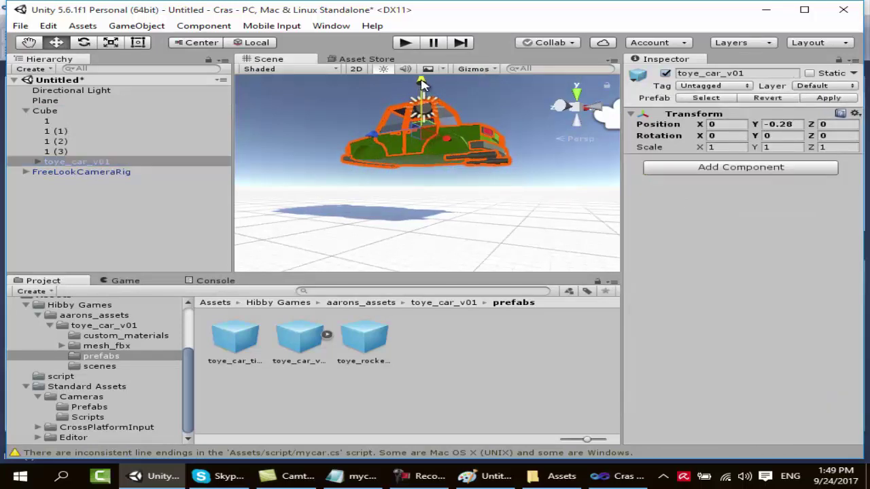
click(405, 42)
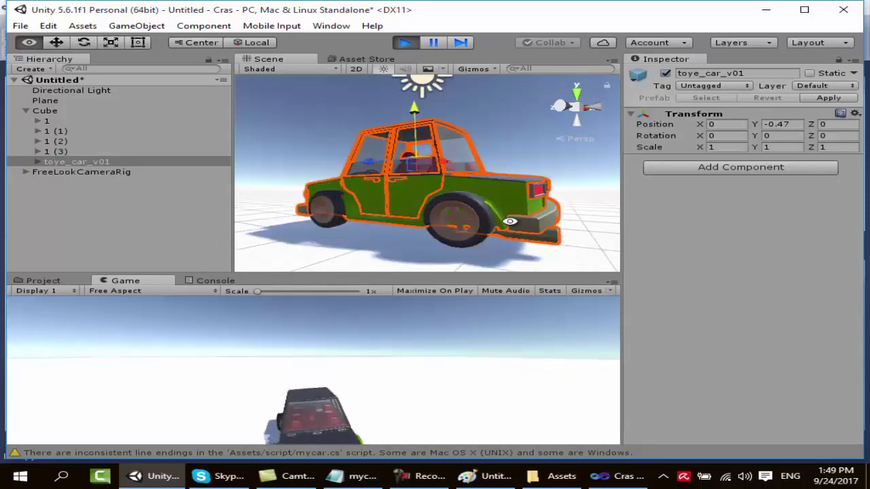
mouse_move(509, 218)
alt+mouse_down()
mouse_move(341, 209)
mouse_move(496, 203)
mouse_move(533, 218)
alt+mouse_up()
click(404, 42)
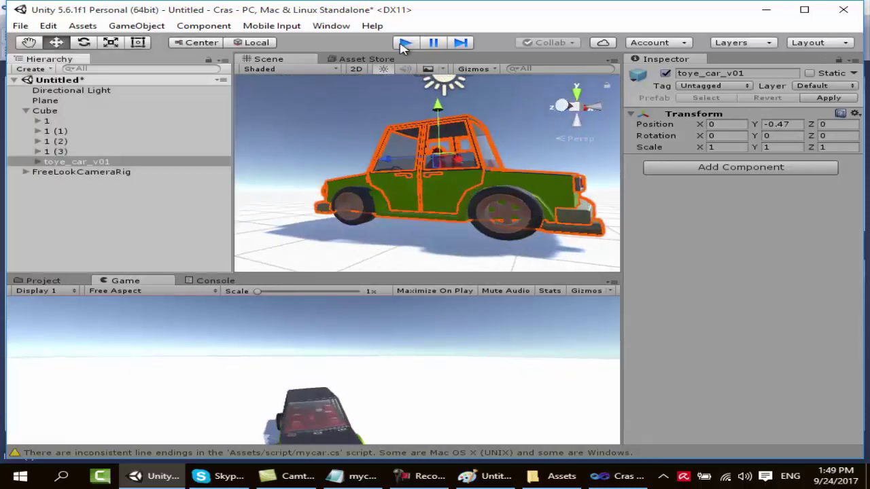
key(f)
Set the Cube to Y 0.61 and drop the car model to Y -0.52.
click(64, 112)
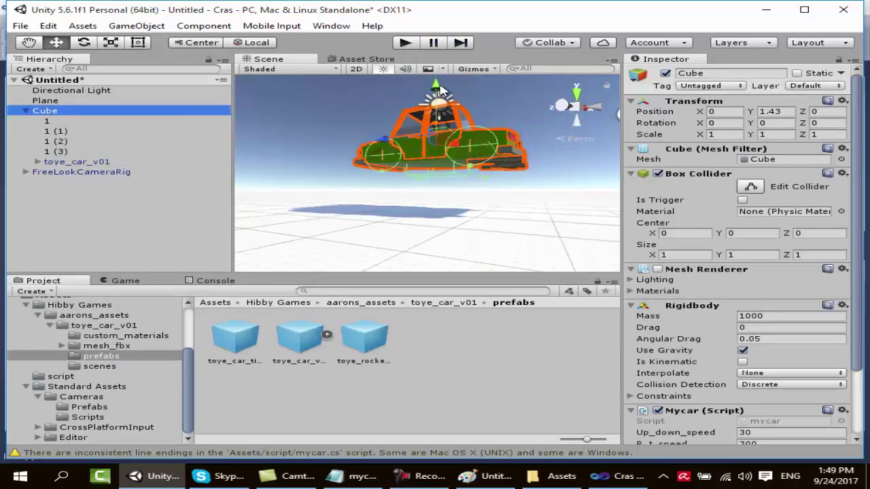
drag(440, 88, 429, 119)
scroll(464, 214, up, 3)
scroll(507, 227, up, 3)
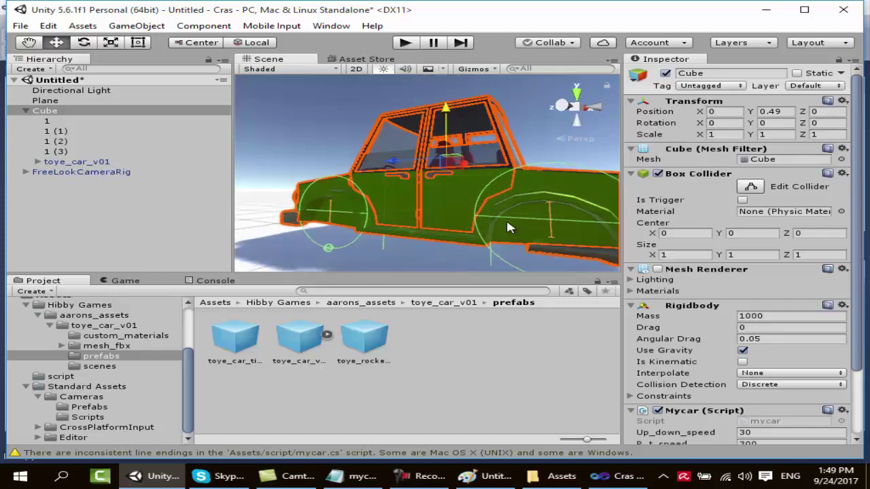
scroll(514, 228, down, 5)
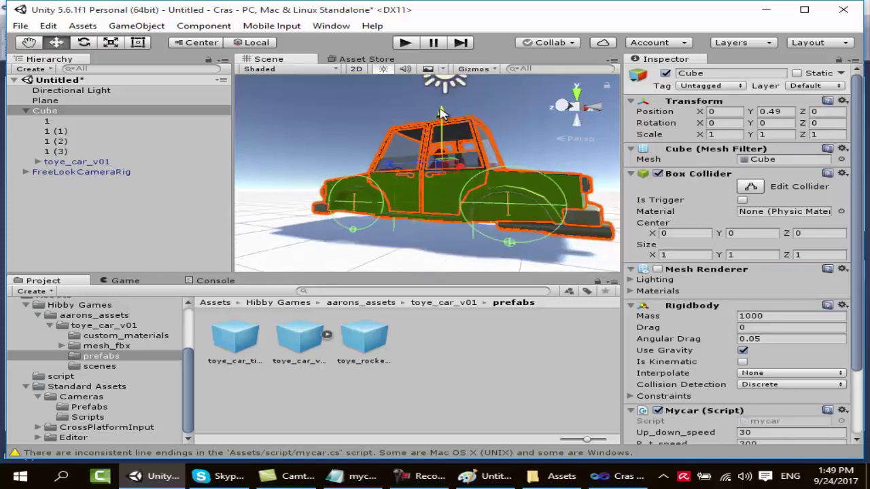
drag(441, 113, 441, 108)
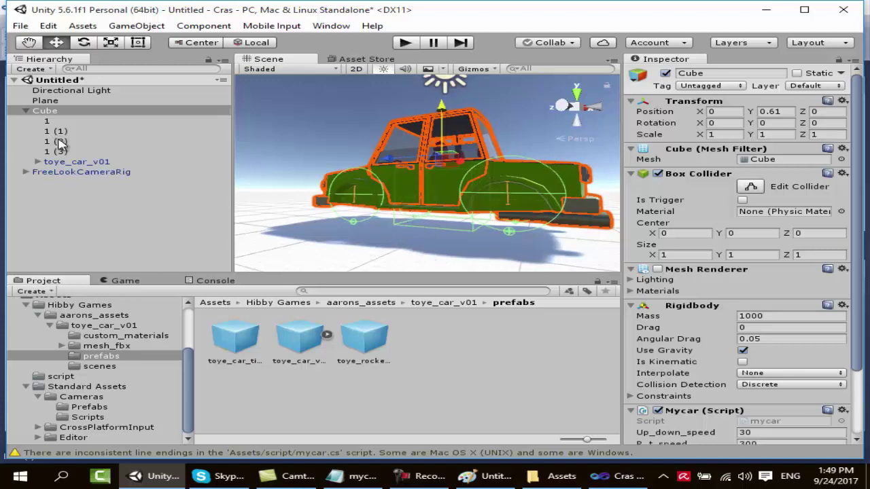
click(84, 163)
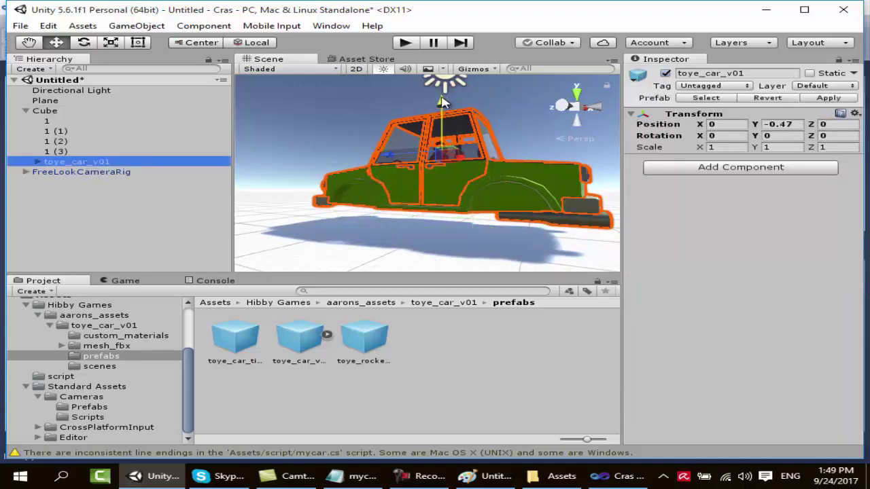
drag(442, 102, 441, 105)
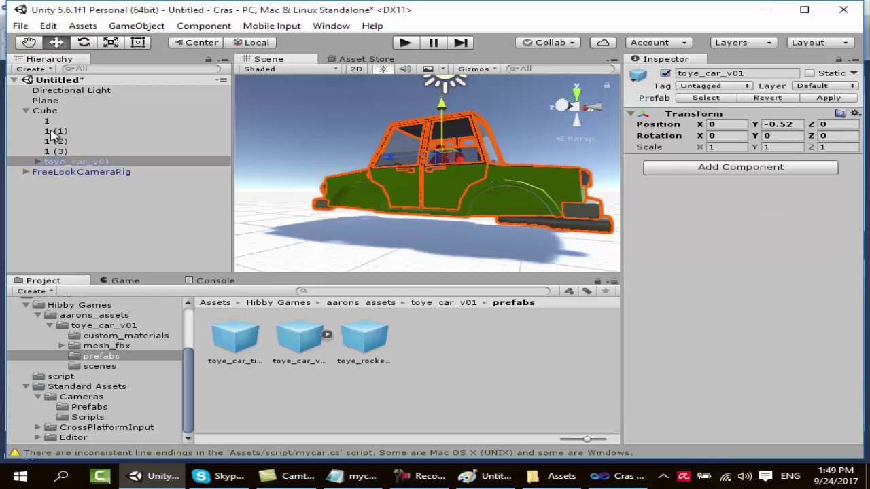
Lower all four wheel colliders together beneath the car body.
click(47, 121)
shift+click(56, 131)
shift+click(58, 142)
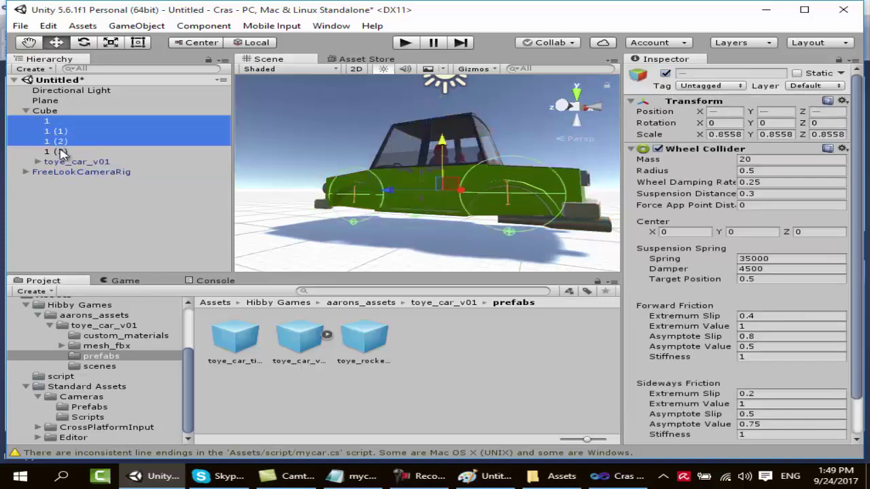
shift+click(57, 152)
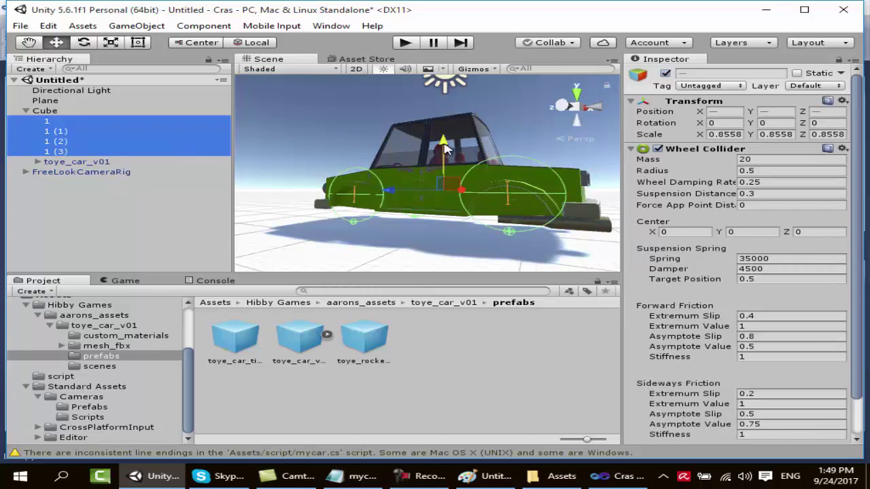
drag(445, 148, 436, 161)
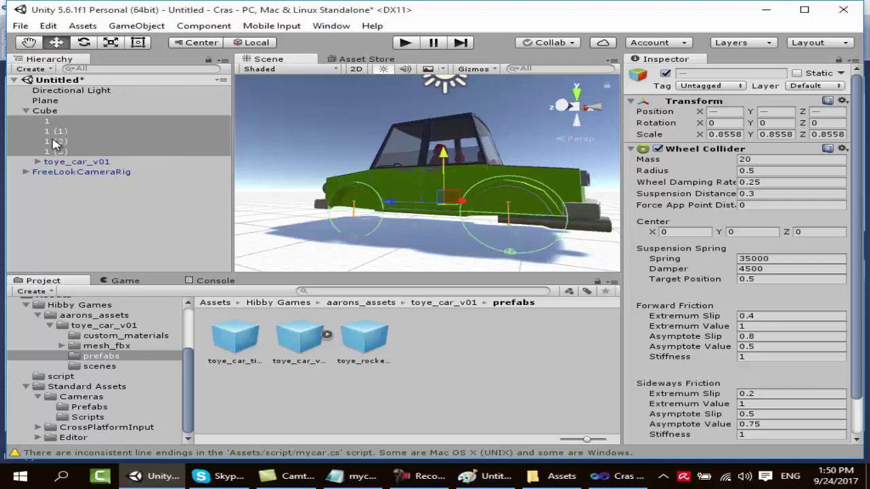
Play-test the tuned car, driving forward while turning left.
click(78, 163)
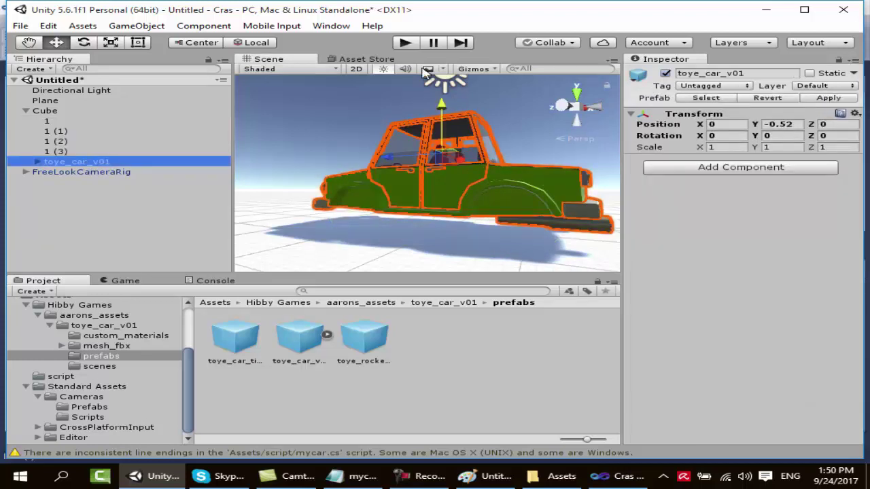
click(405, 42)
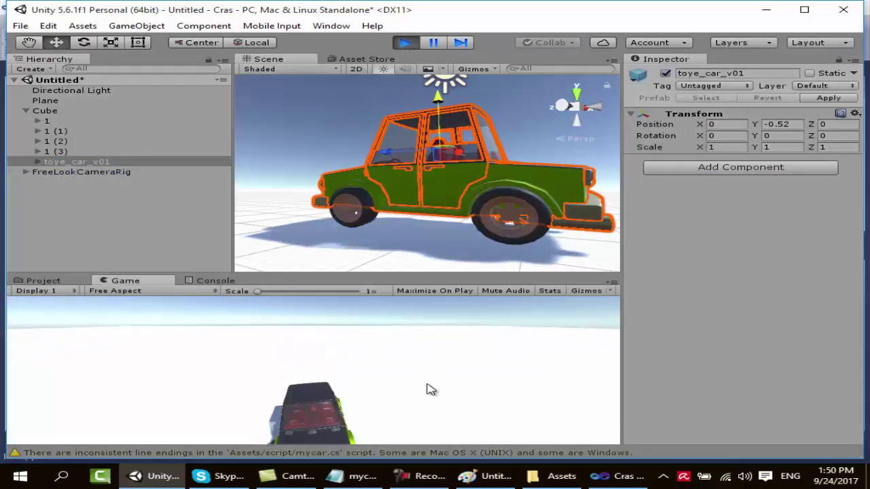
key(Left)
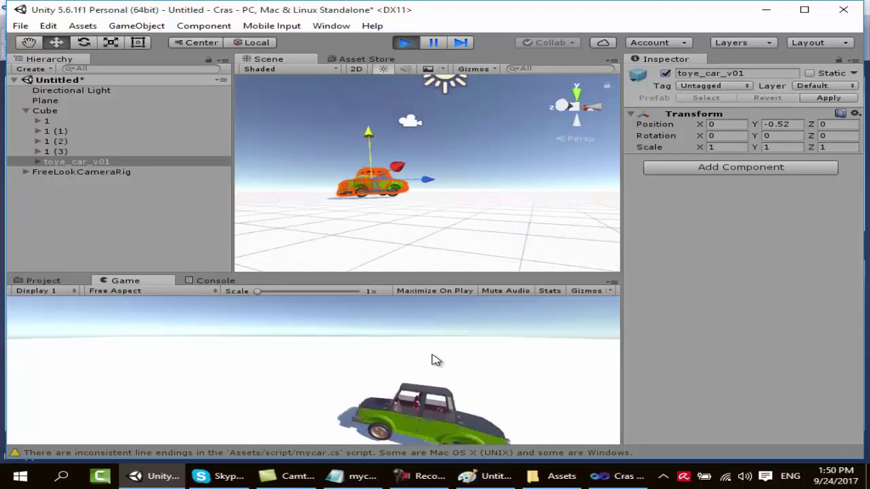
click(404, 42)
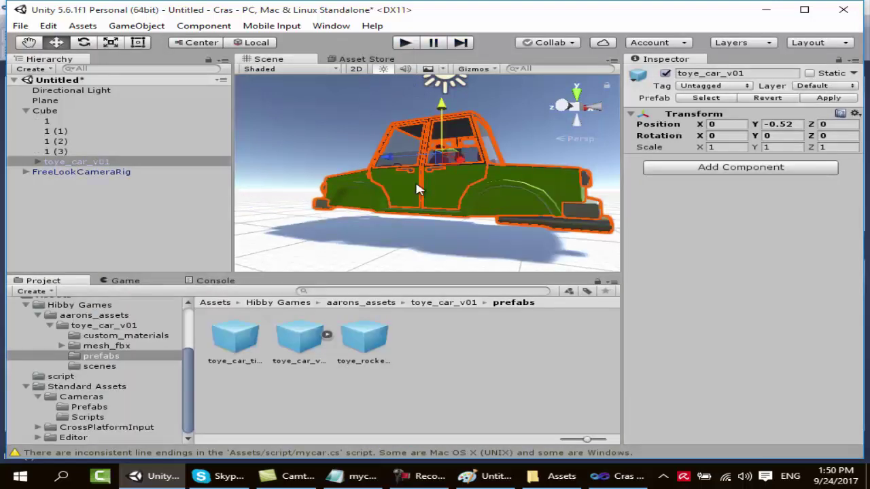